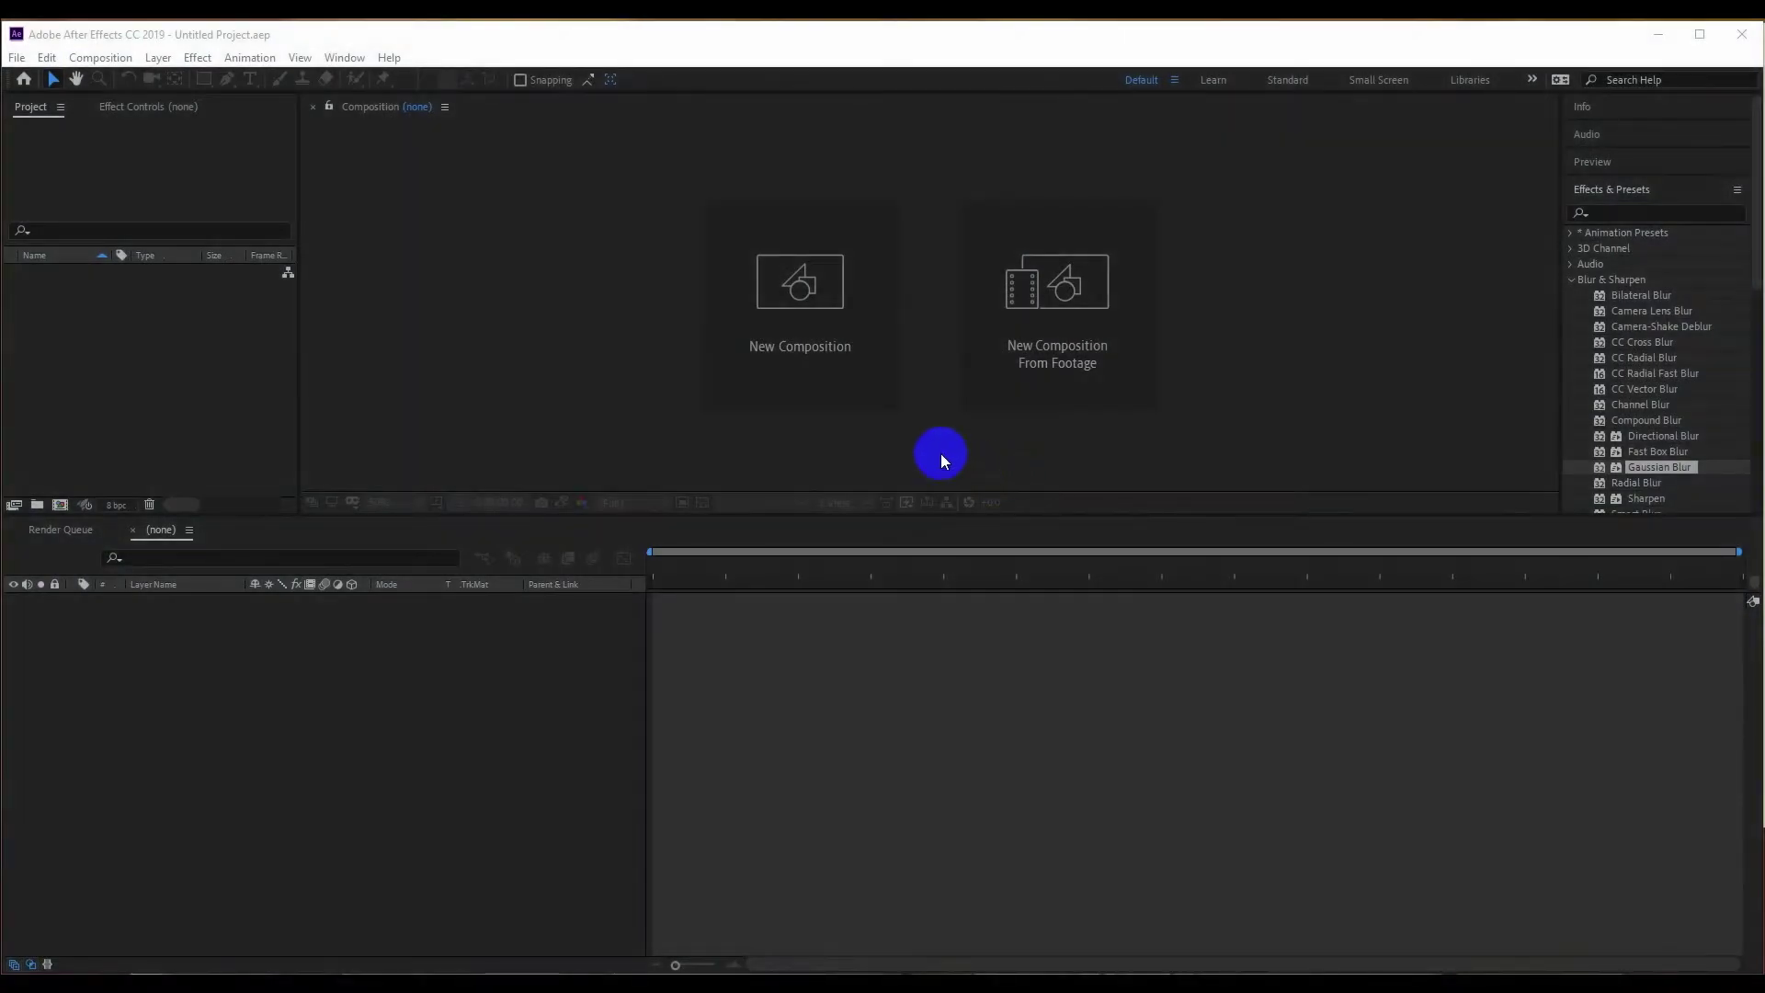
- Create Comp 1 at 1920×1080, 29.97 fps from the HDTV 1080 preset
{"action": "left_click", "coordinate": [774, 317]}
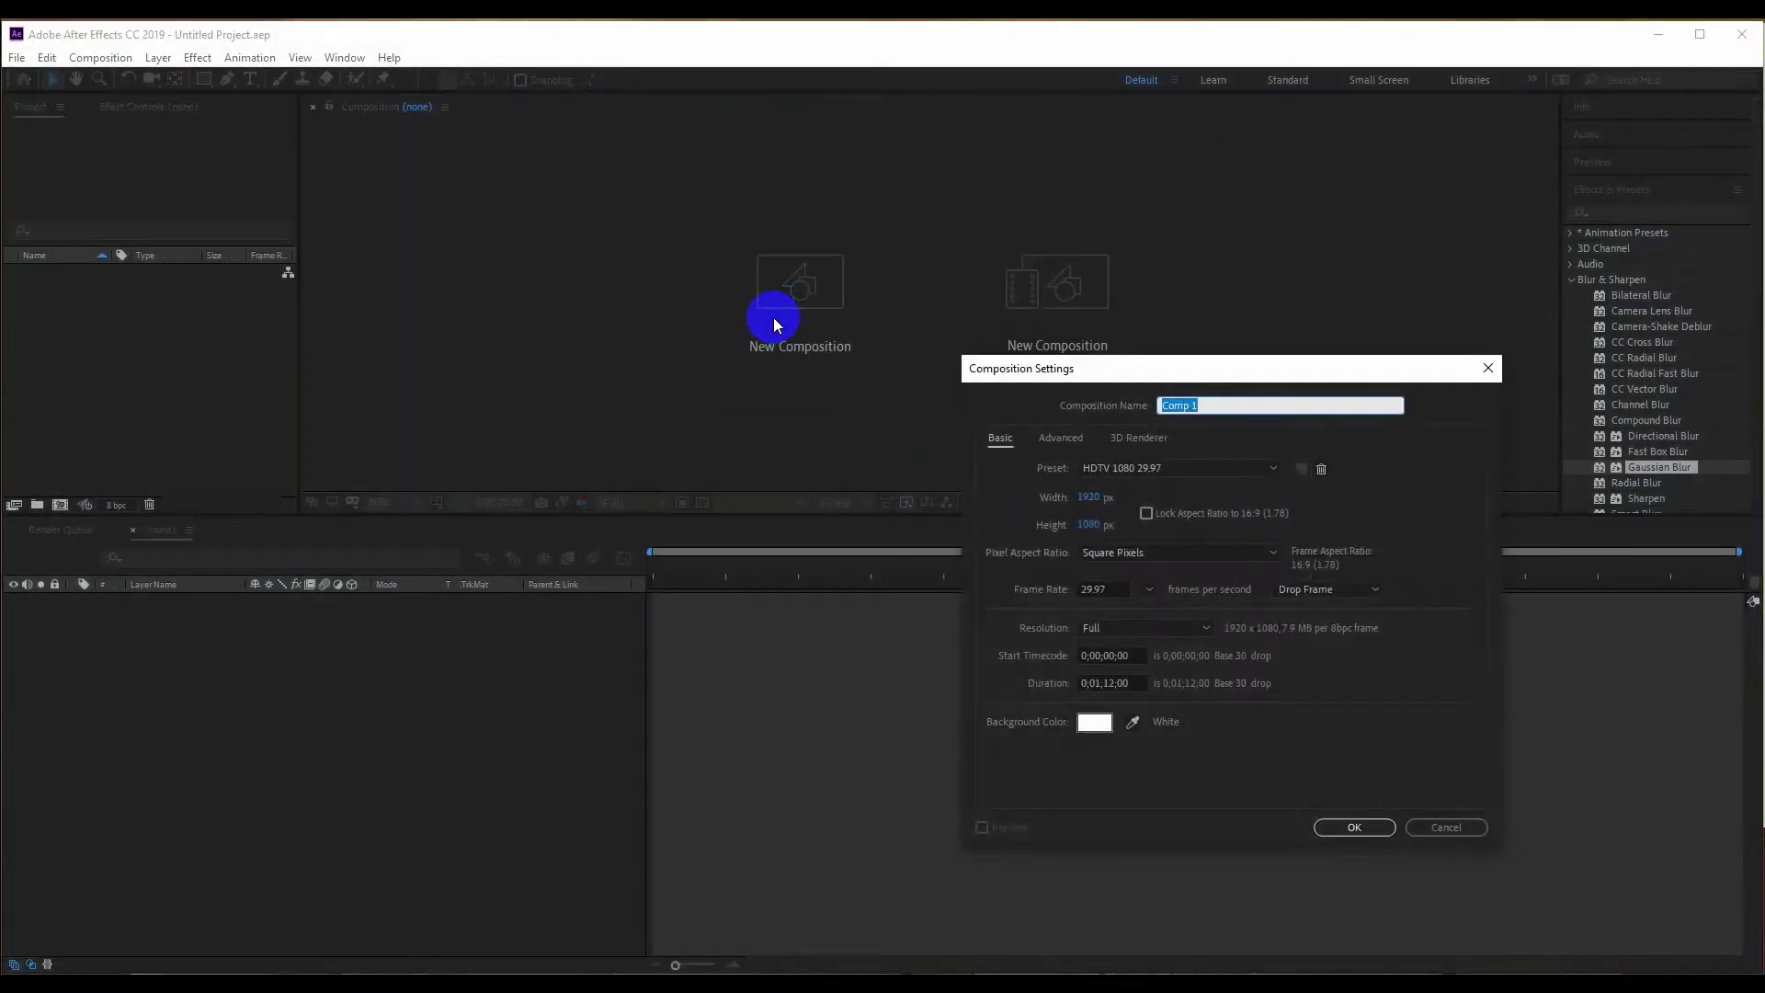
{"action": "left_click_drag", "start_coordinate": [1091, 366], "coordinate": [822, 328]}
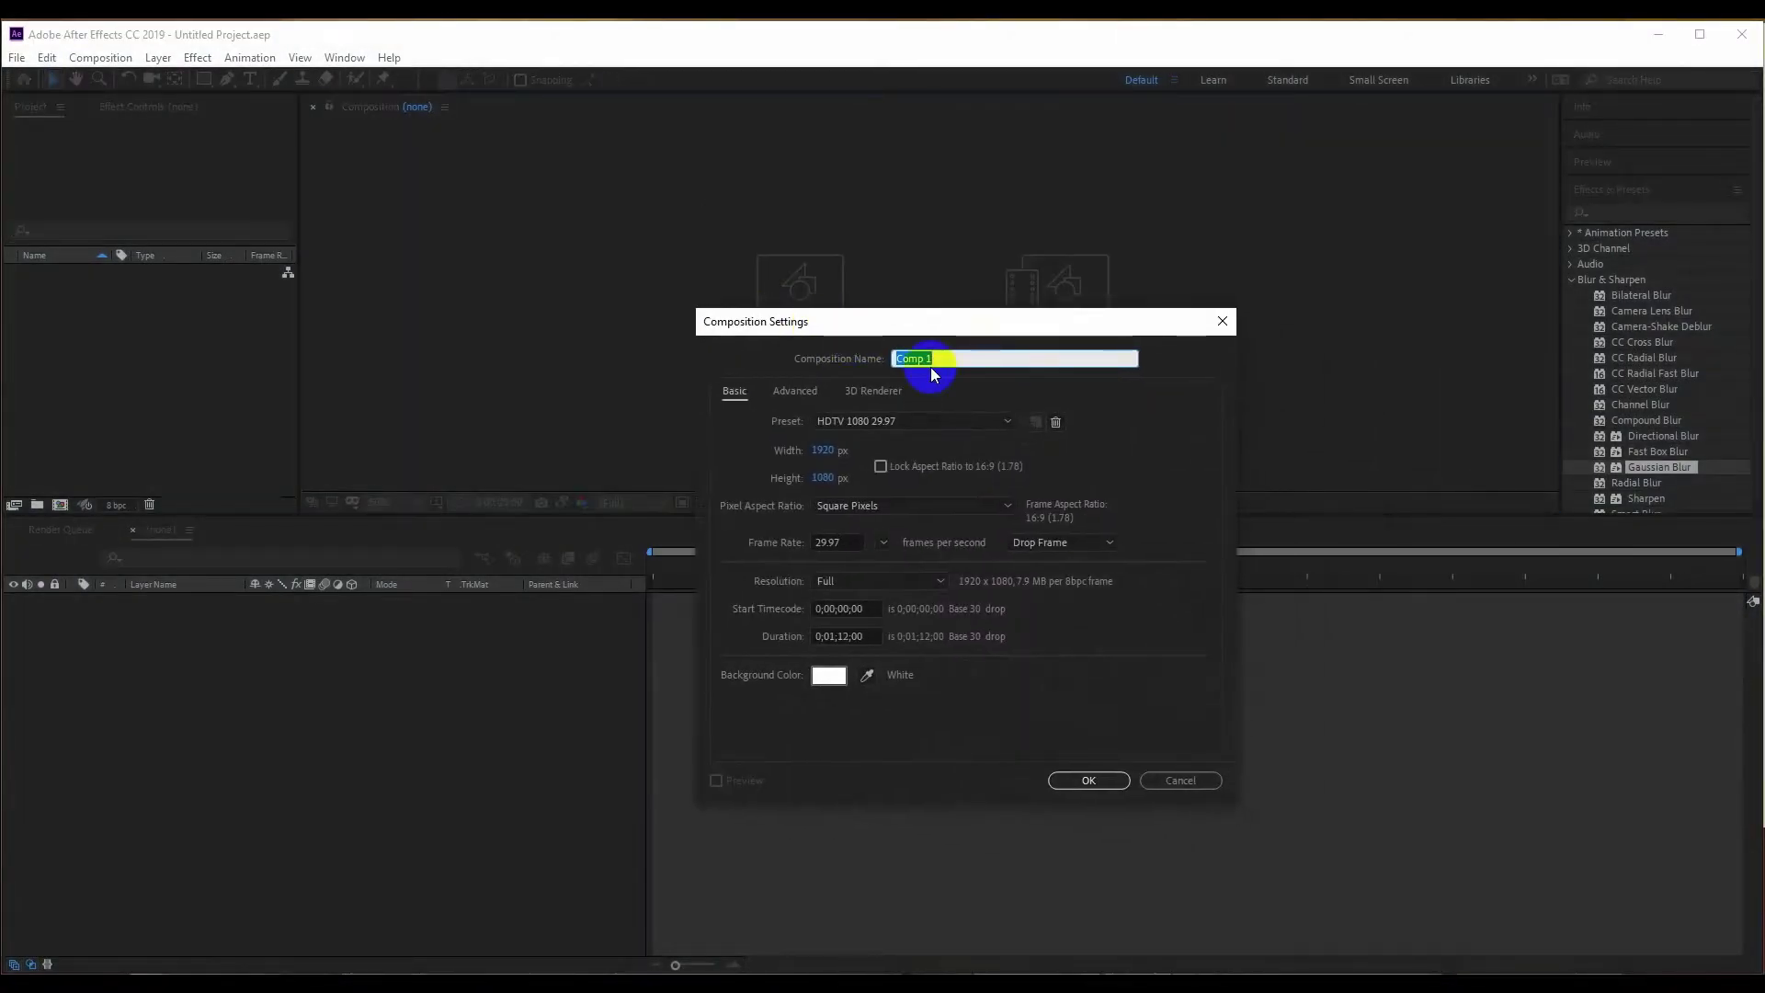
{"action": "left_click", "coordinate": [1090, 777]}
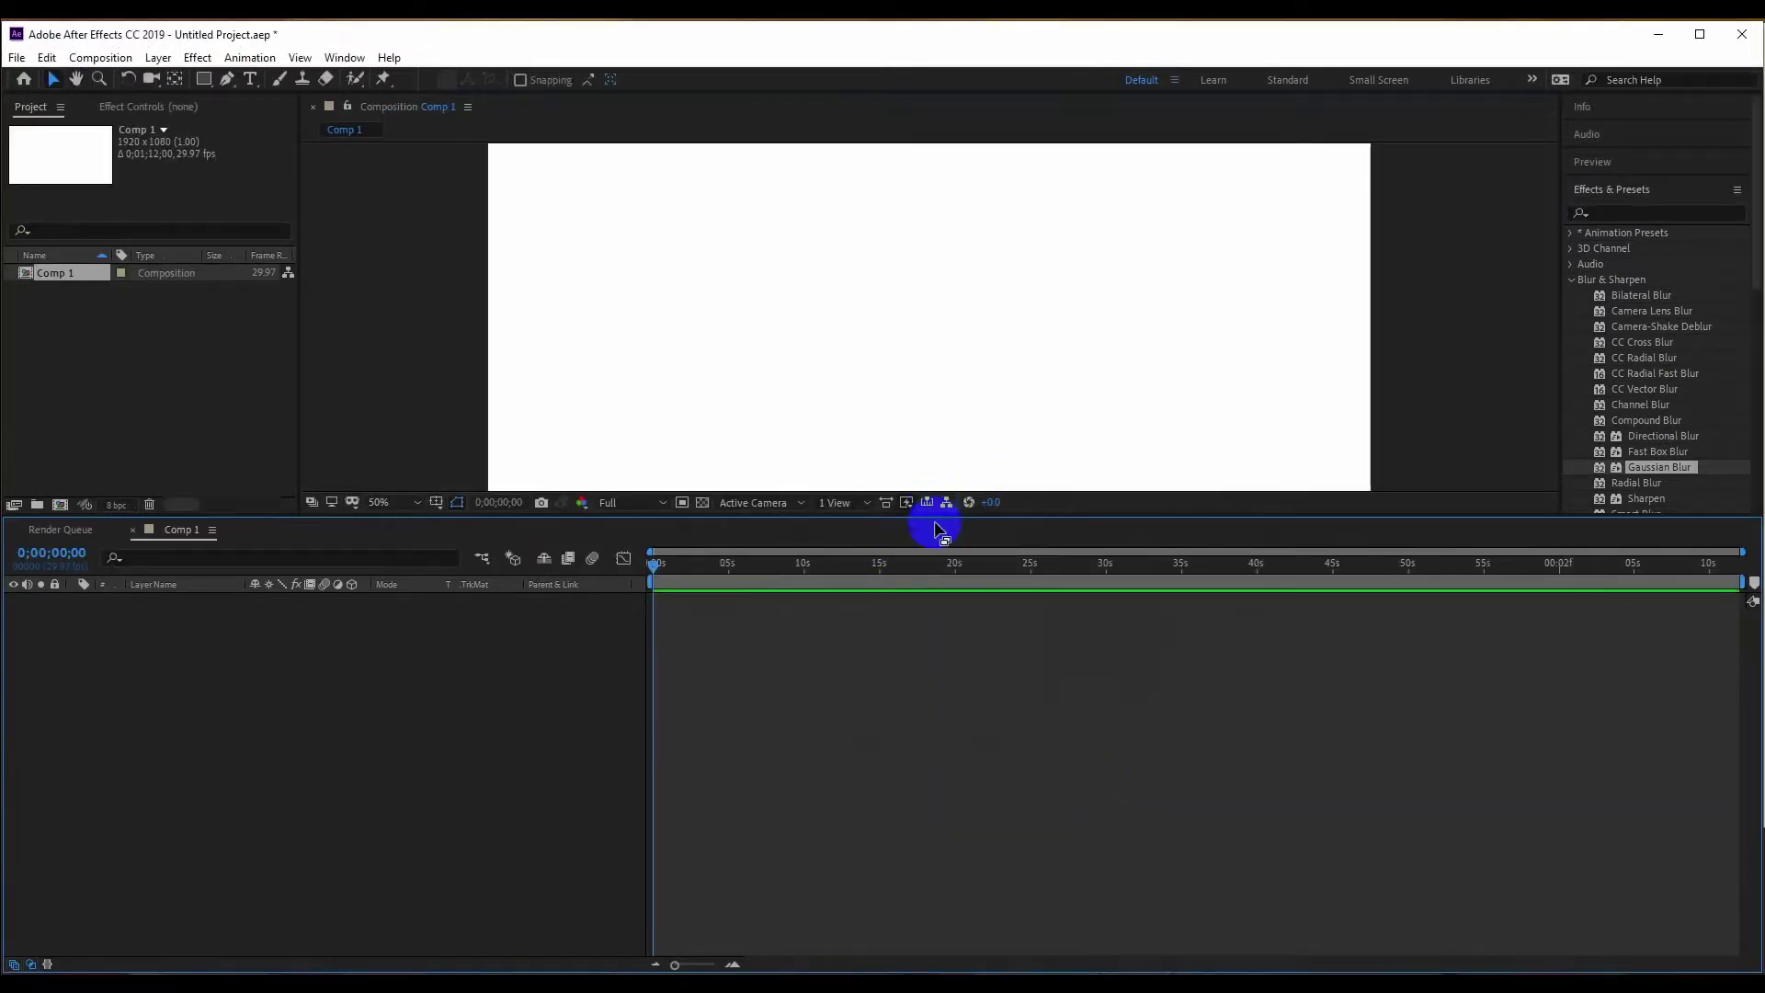
{"action": "left_click_drag", "start_coordinate": [935, 517], "coordinate": [953, 677]}
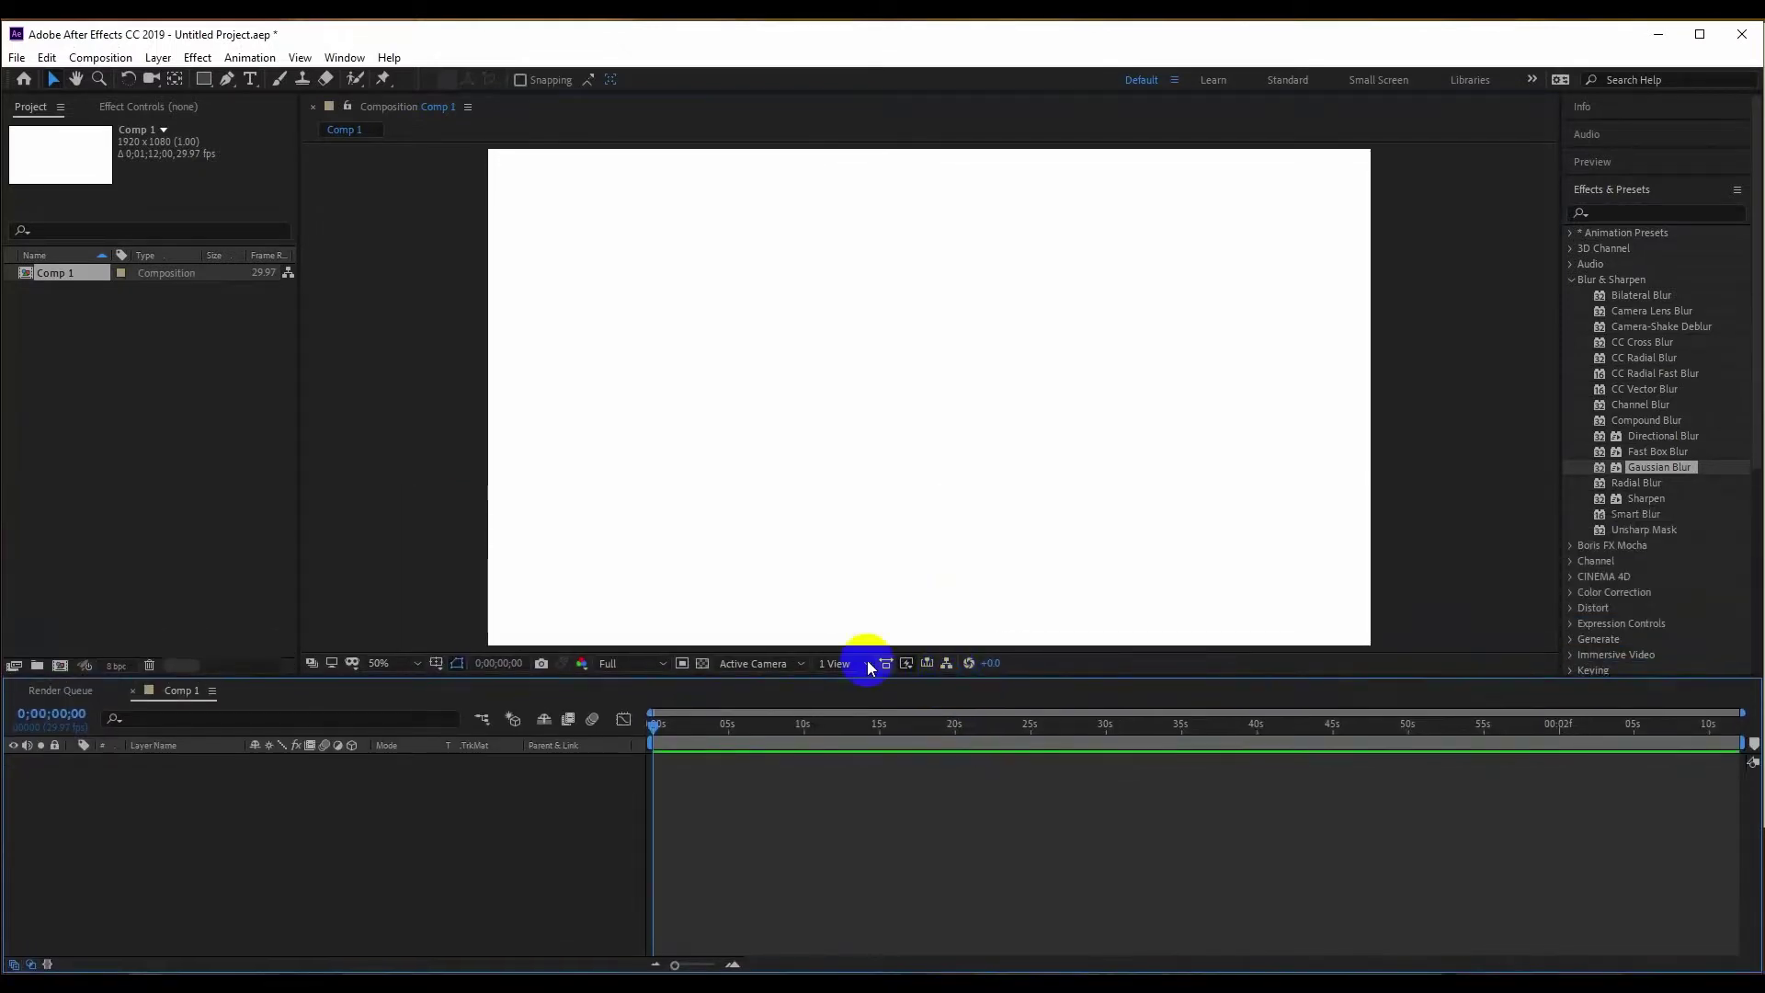
- Draw a red rectangle shape layer covering the whole composition
{"action": "left_click", "coordinate": [714, 362]}
{"action": "left_click", "coordinate": [204, 80]}
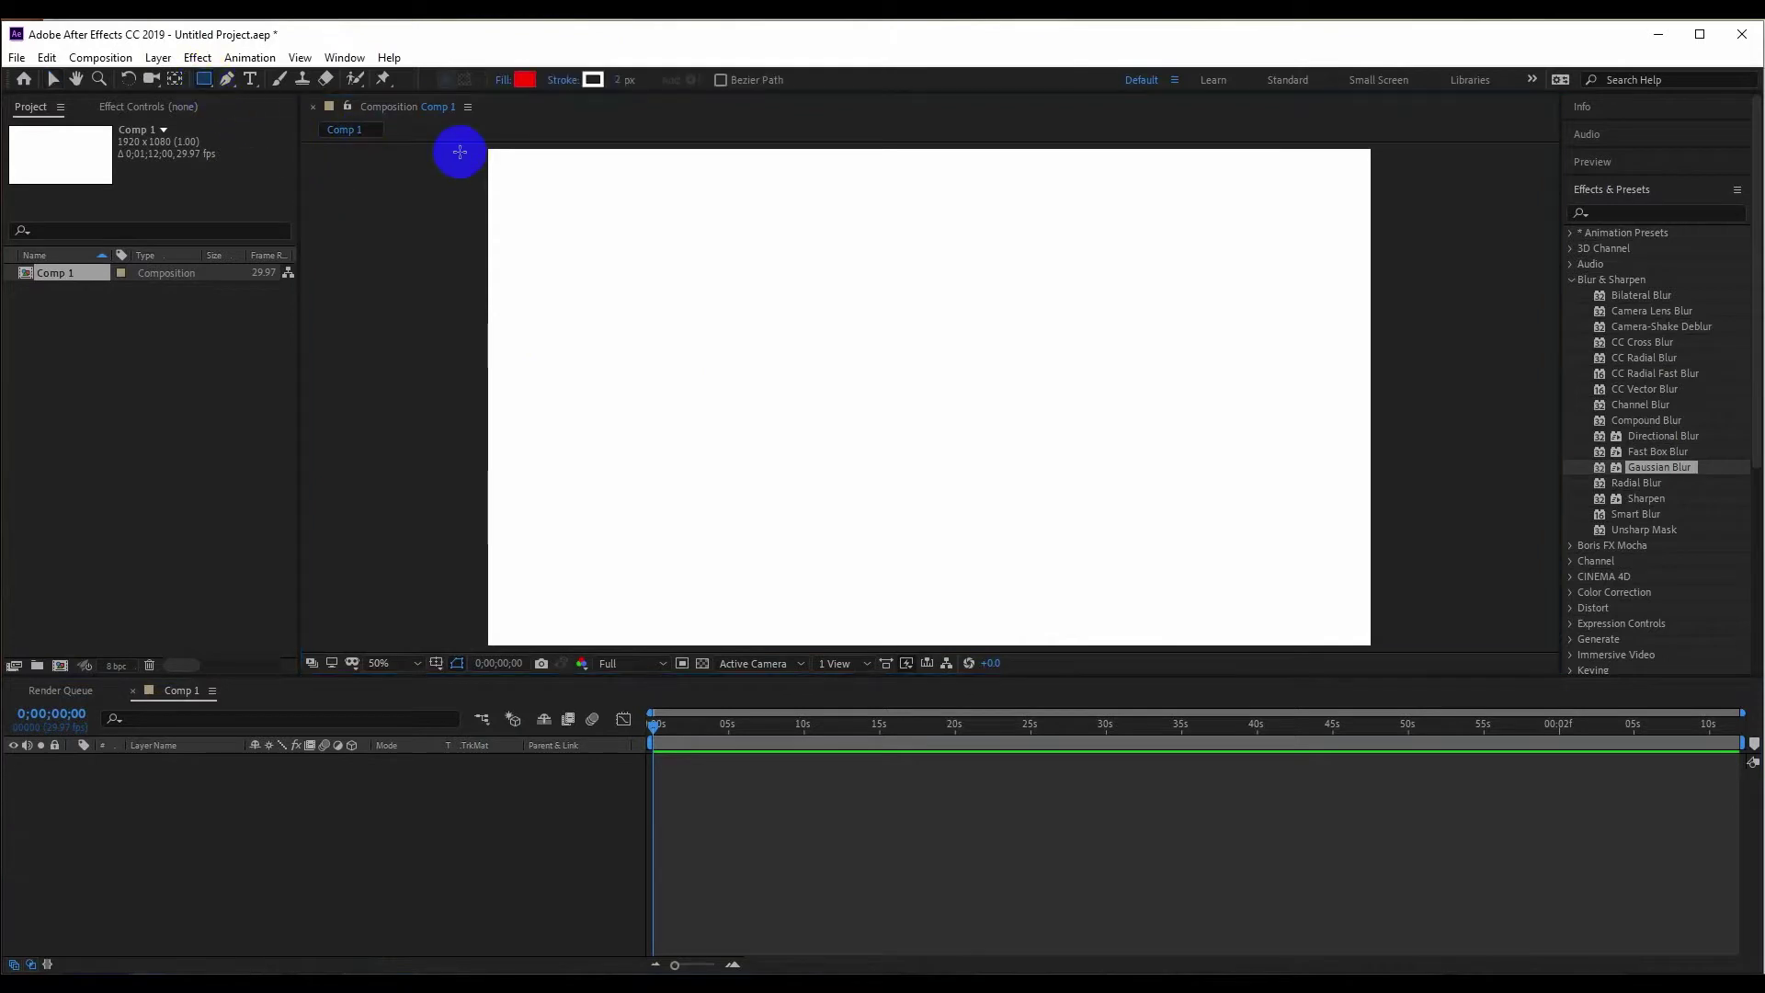
{"action": "left_click_drag", "start_coordinate": [488, 149], "coordinate": [1371, 643]}
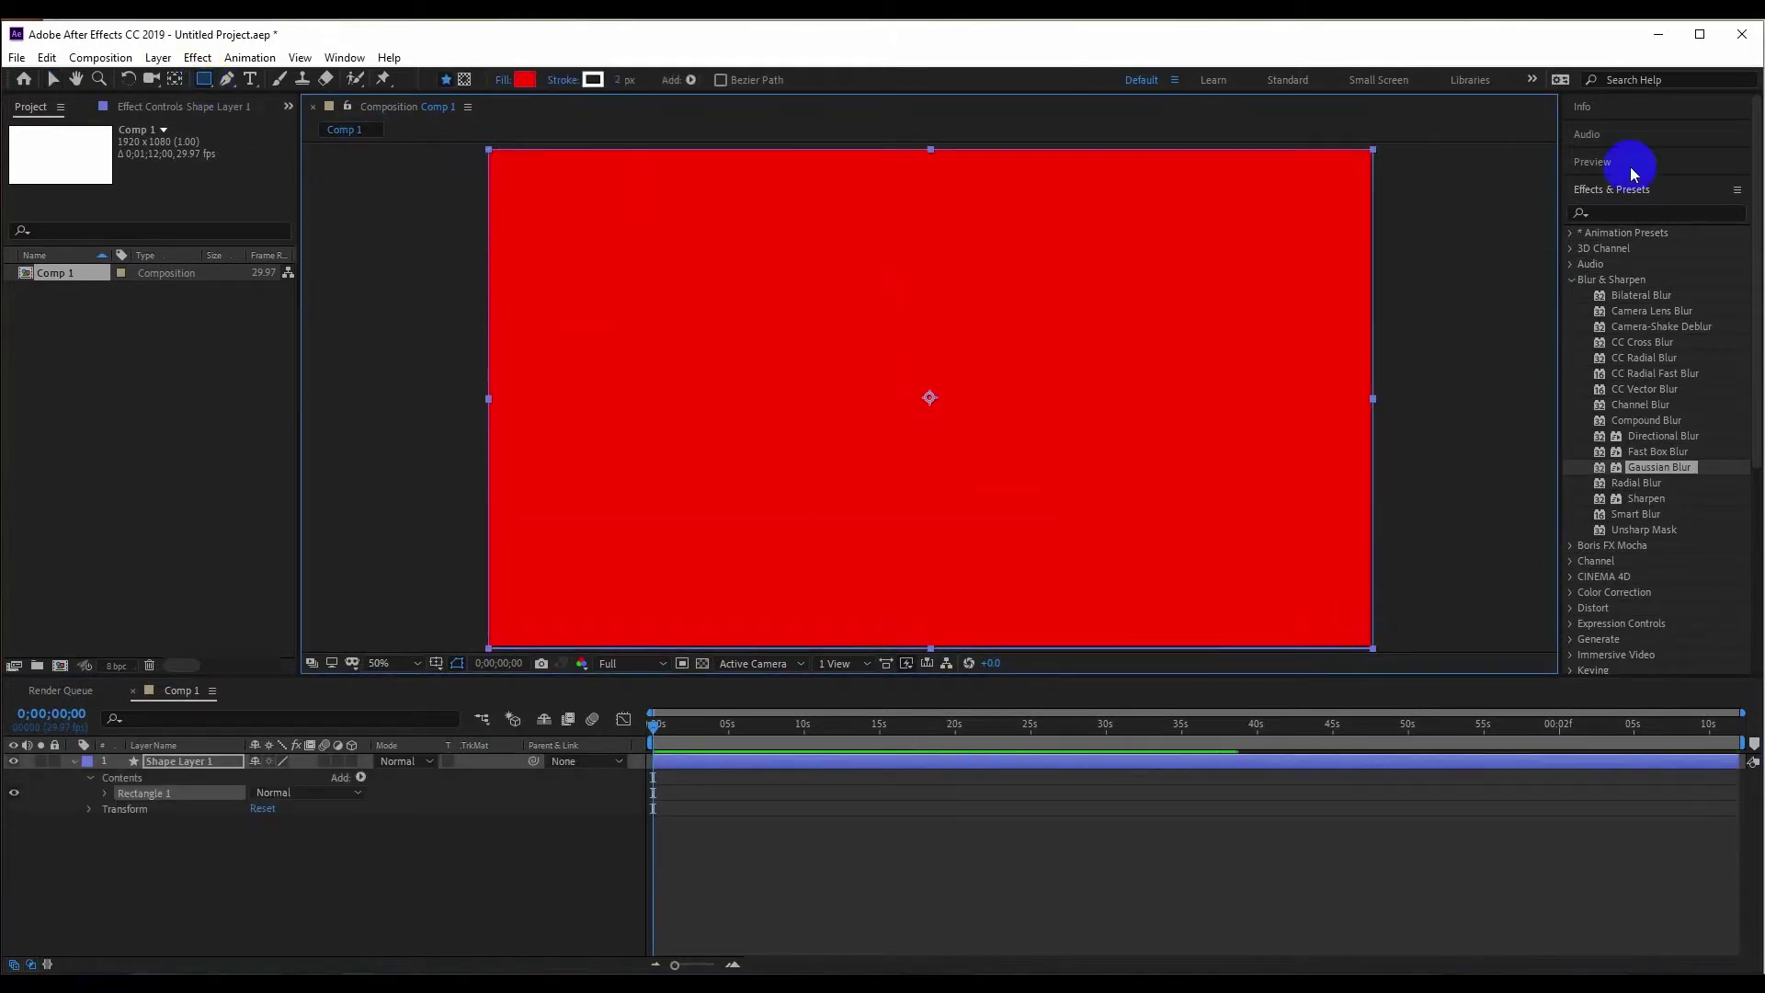
- Search effects for 'grad' and apply Gradient Ramp to the rectangle
{"action": "left_click", "coordinate": [1613, 211]}
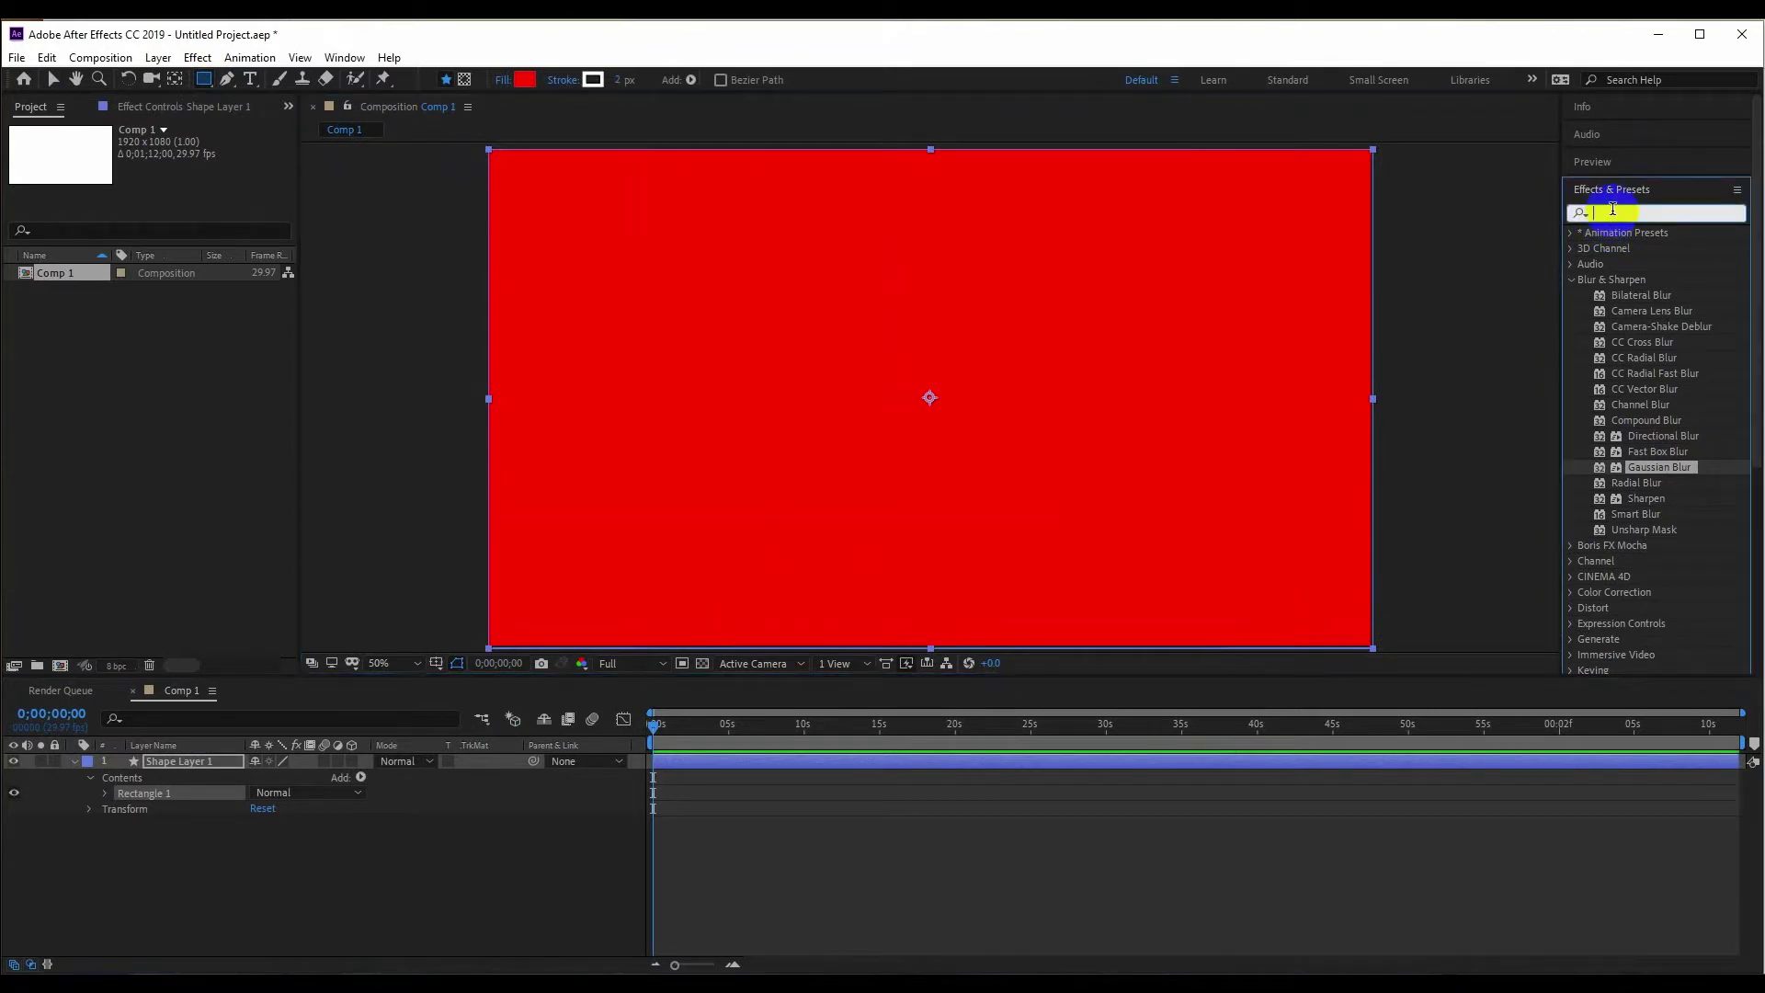
{"action": "type", "text": "gra"}
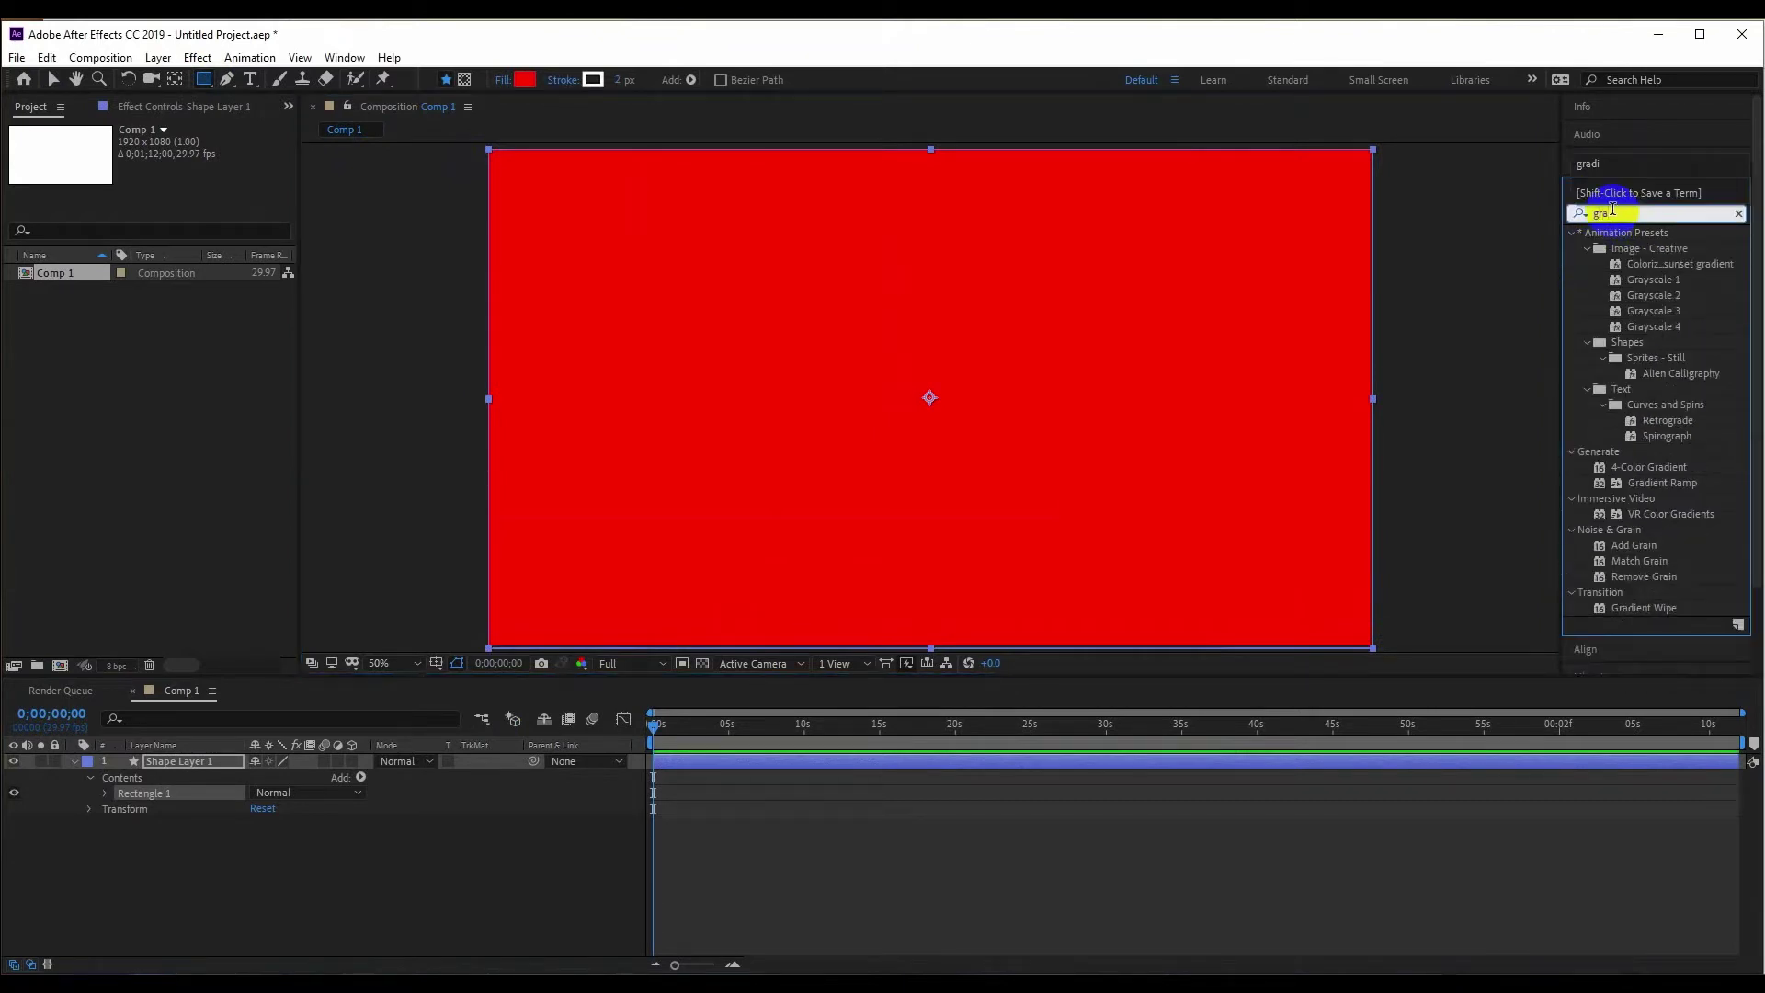
{"action": "type", "text": "die"}
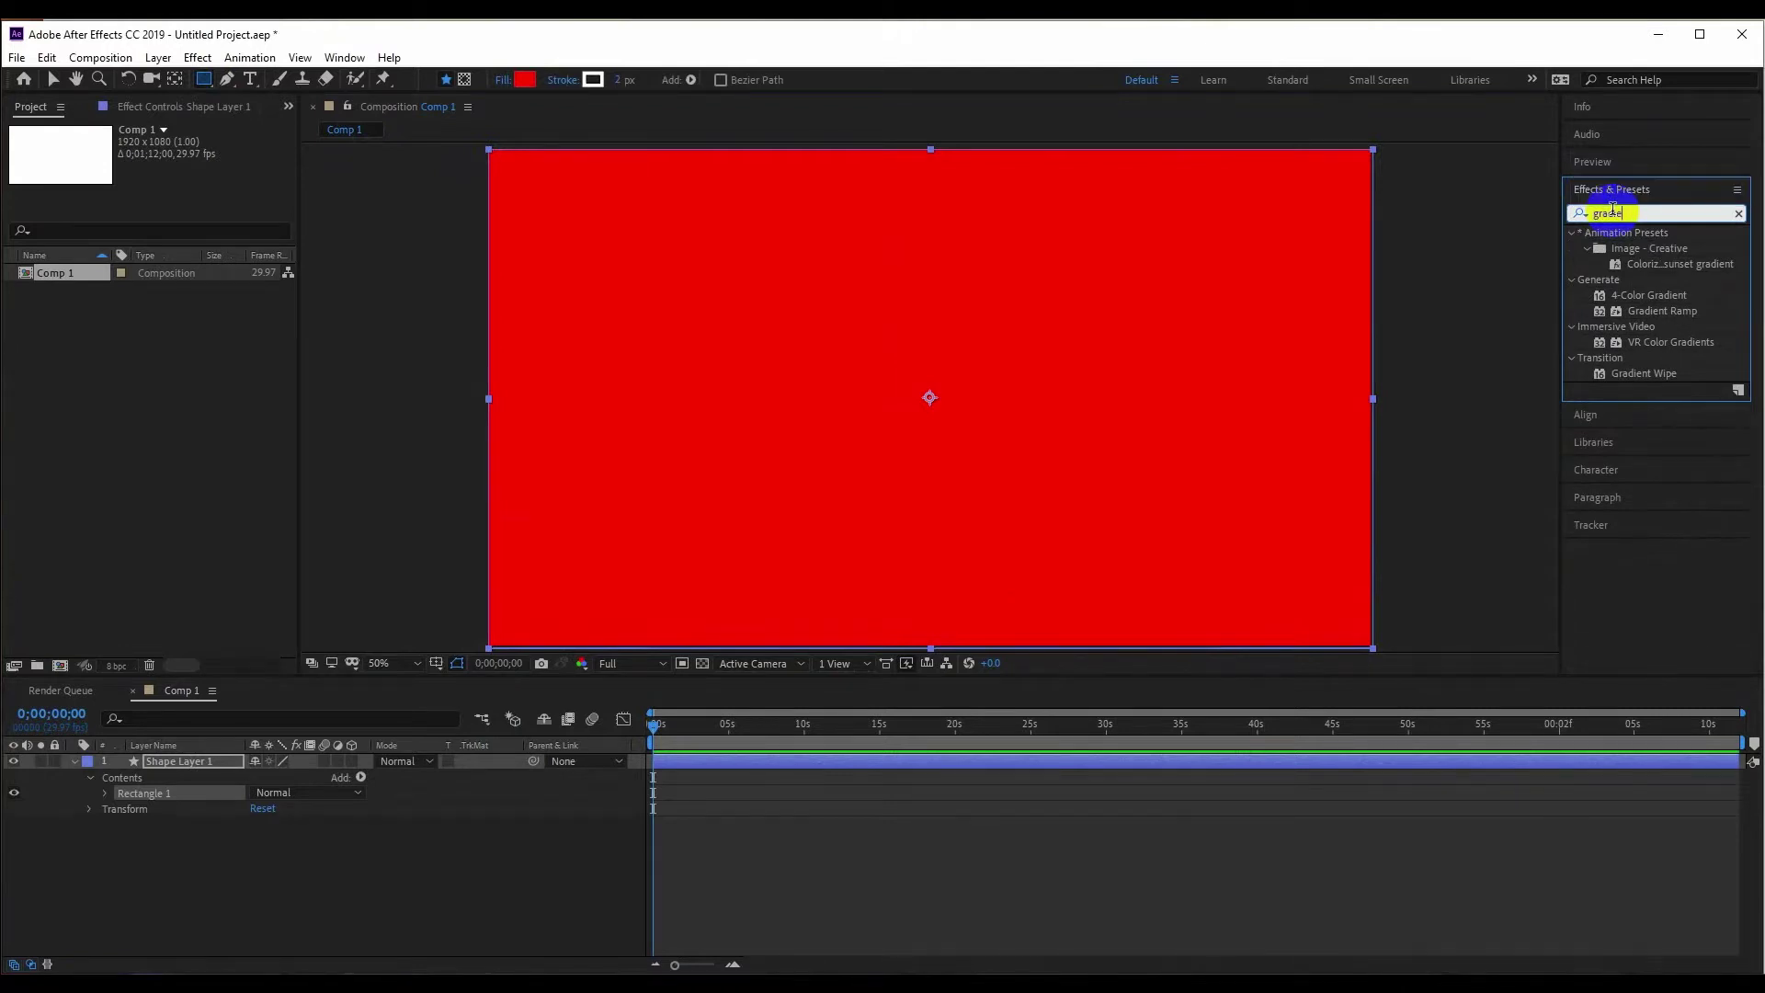
{"action": "left_click_drag", "start_coordinate": [1662, 311], "coordinate": [947, 349]}
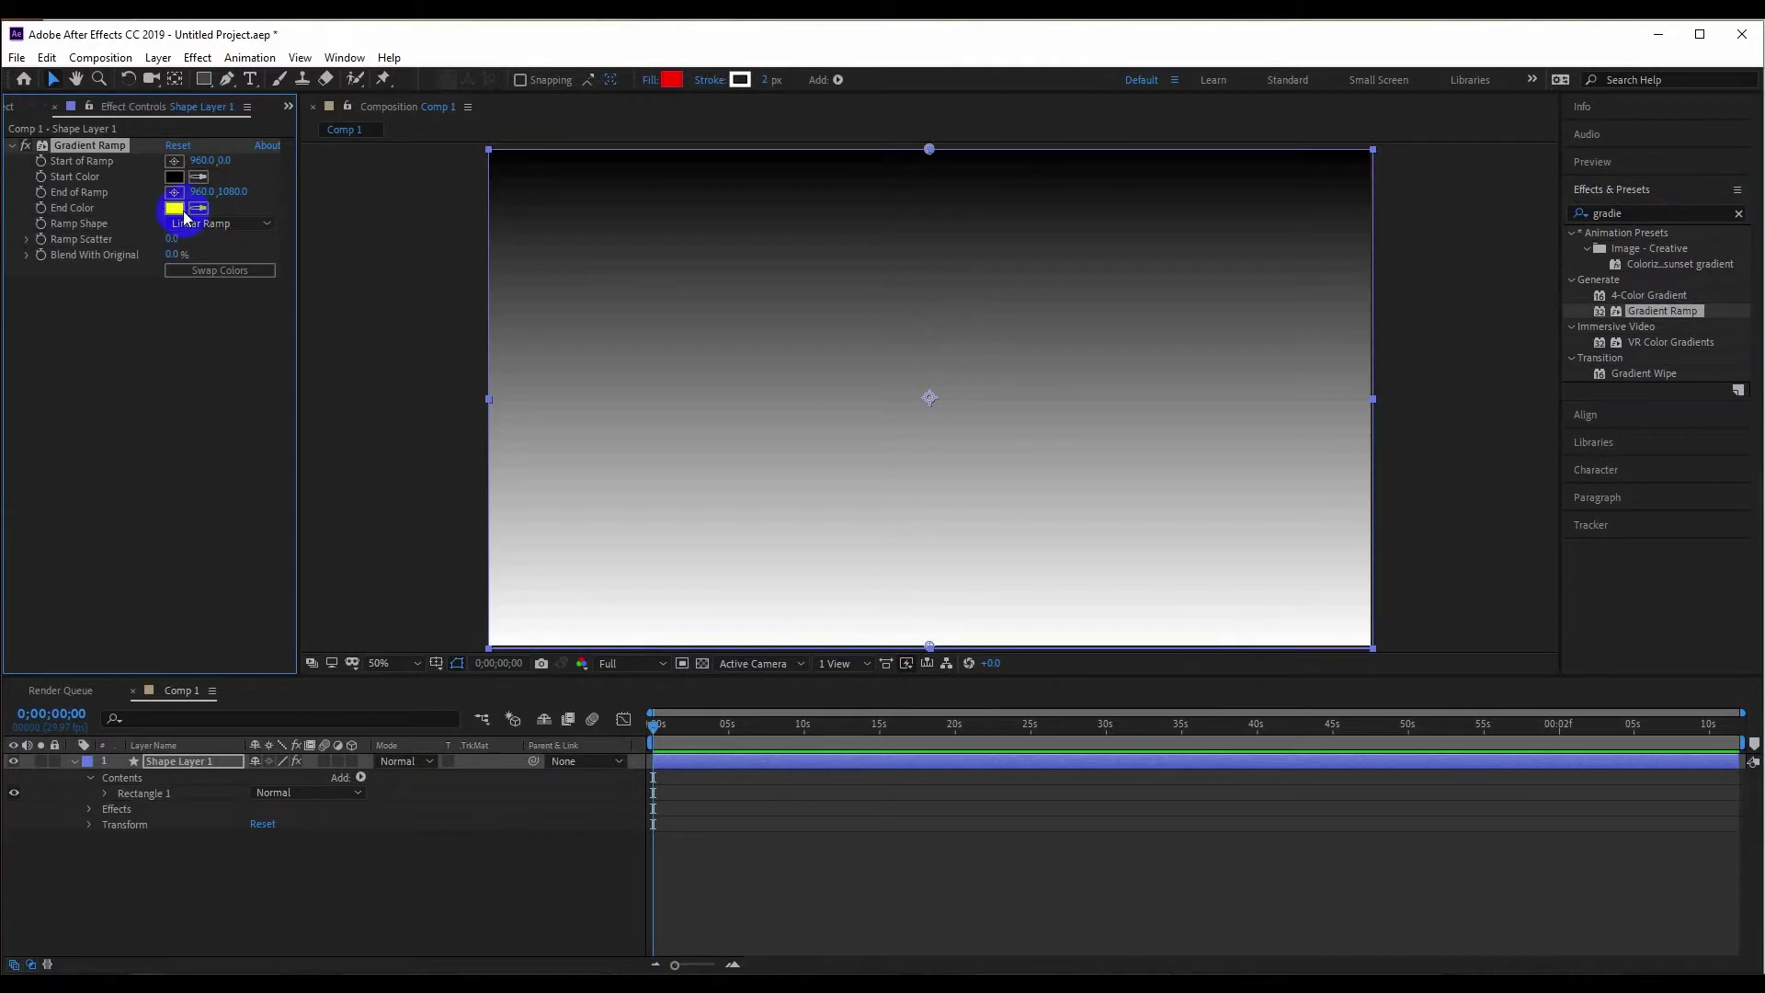
- Make the Gradient Ramp radial, centred, running from white to light grey
{"action": "left_click", "coordinate": [207, 226]}
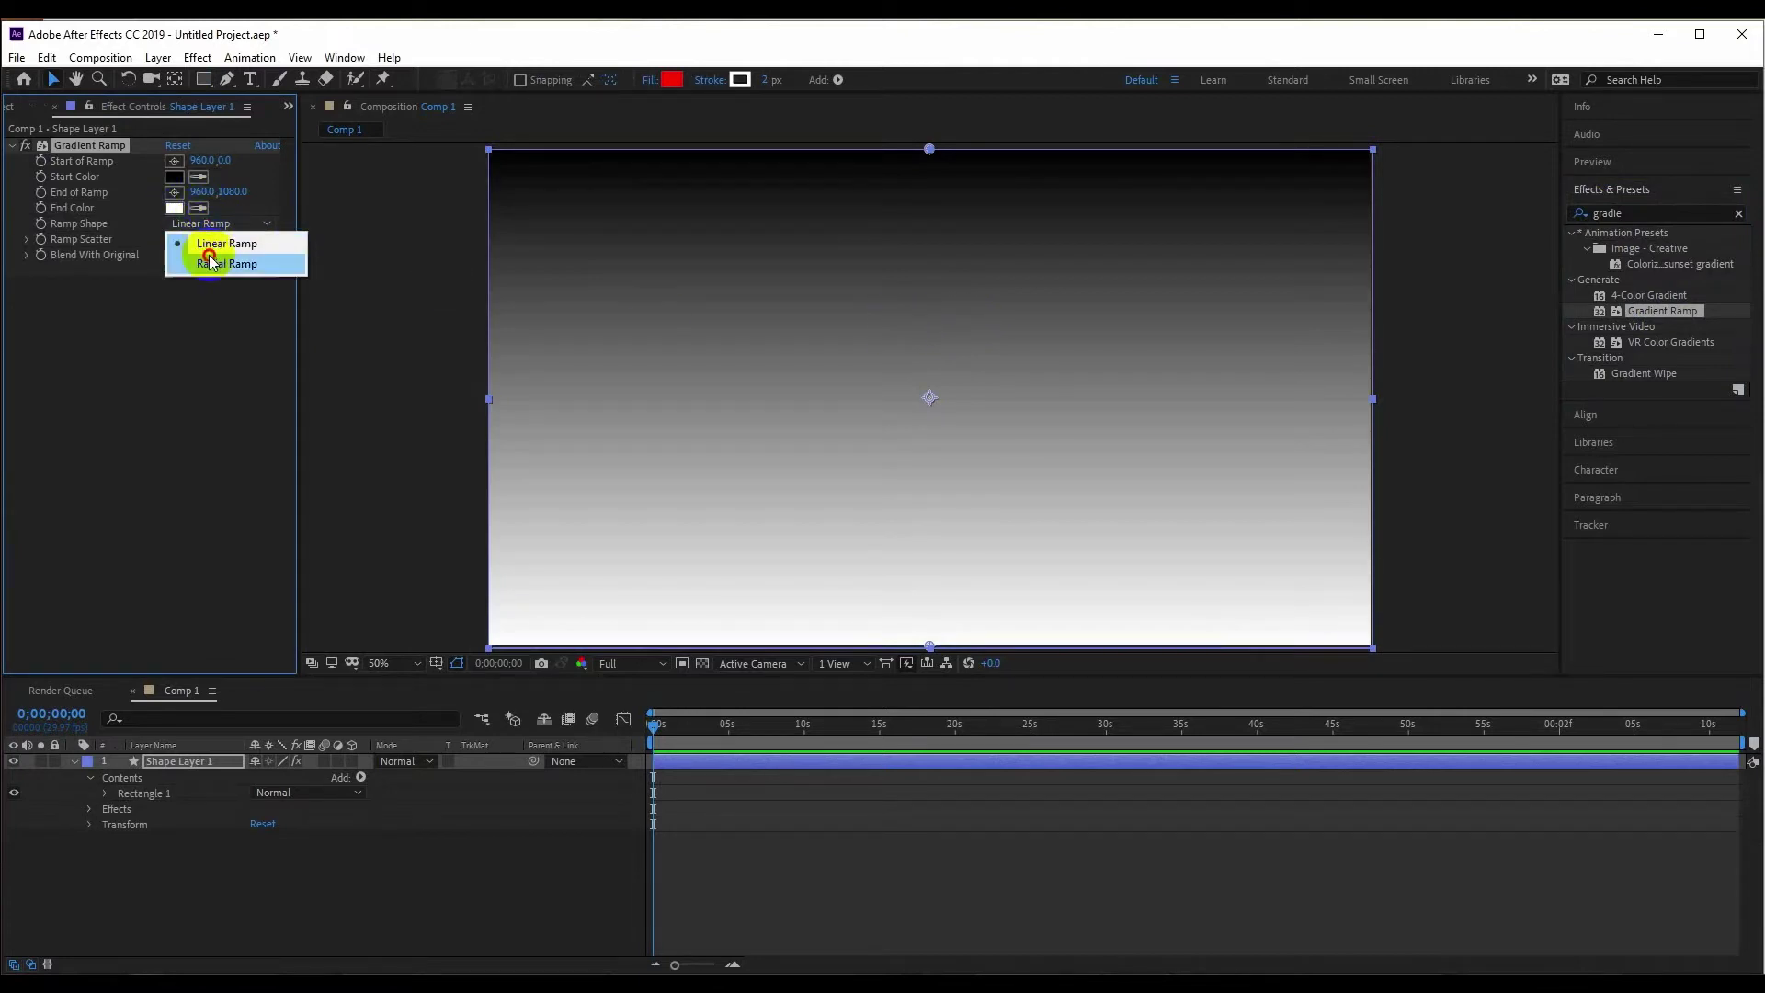
{"action": "left_click", "coordinate": [208, 263]}
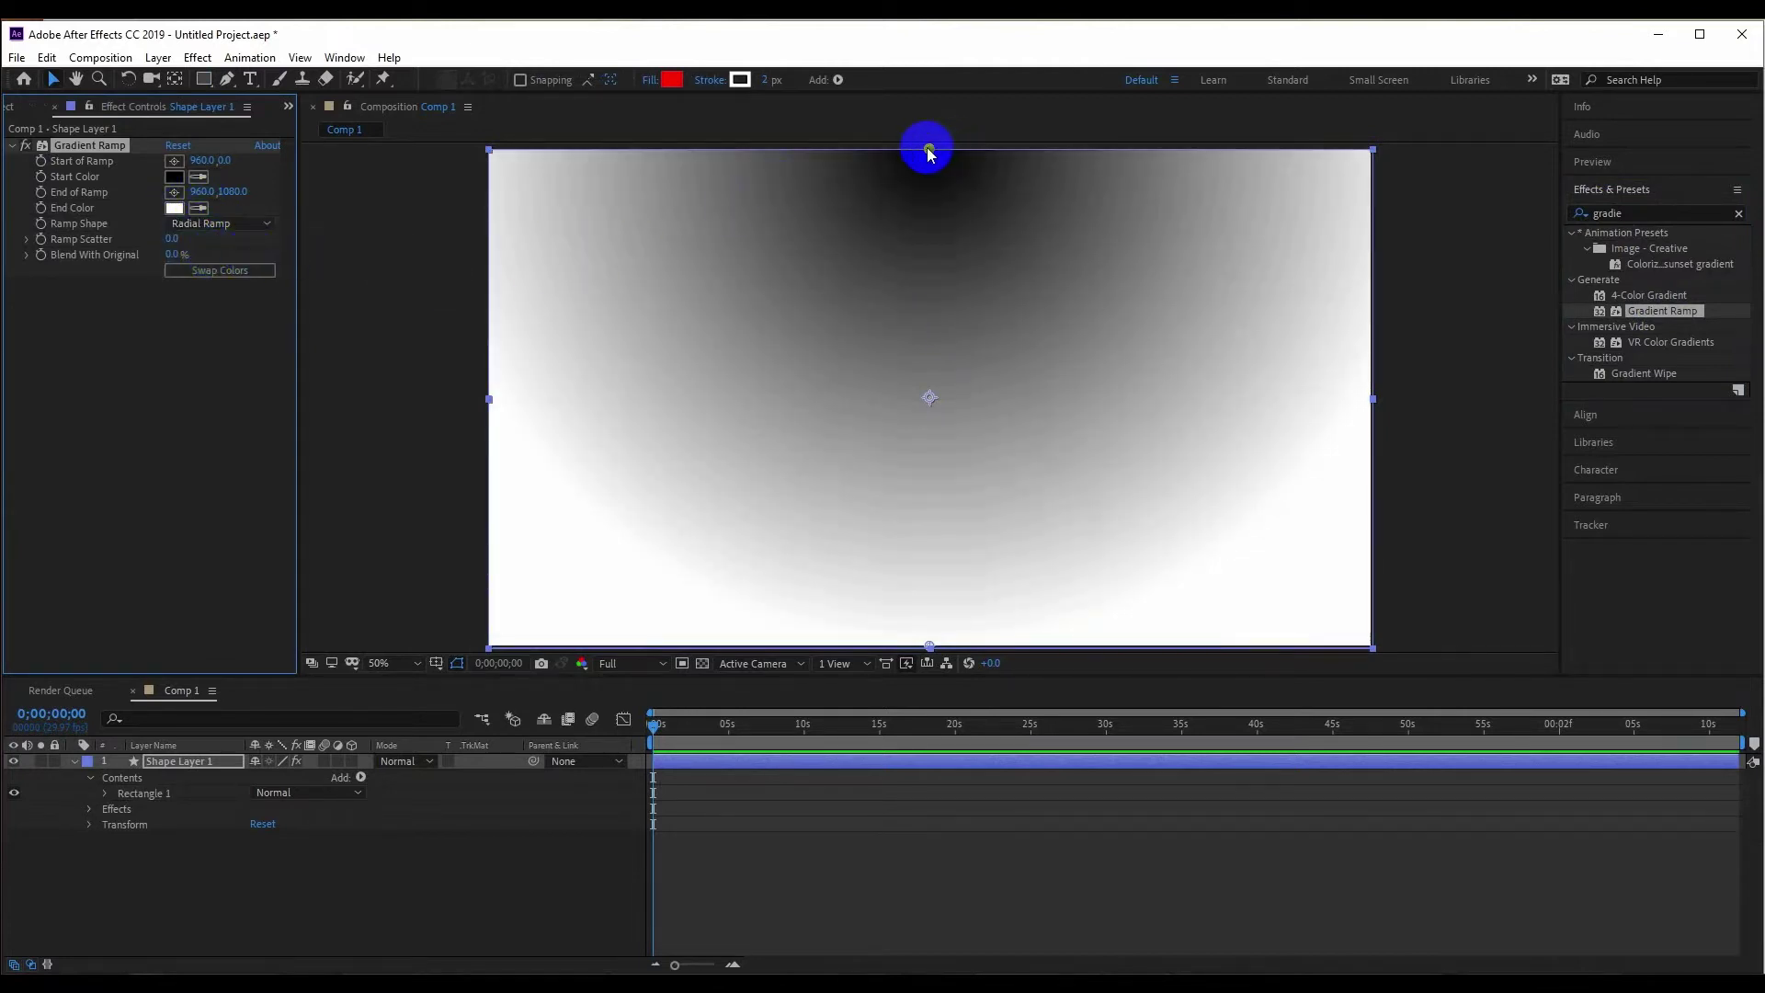
{"action": "left_click_drag", "start_coordinate": [927, 151], "coordinate": [928, 396]}
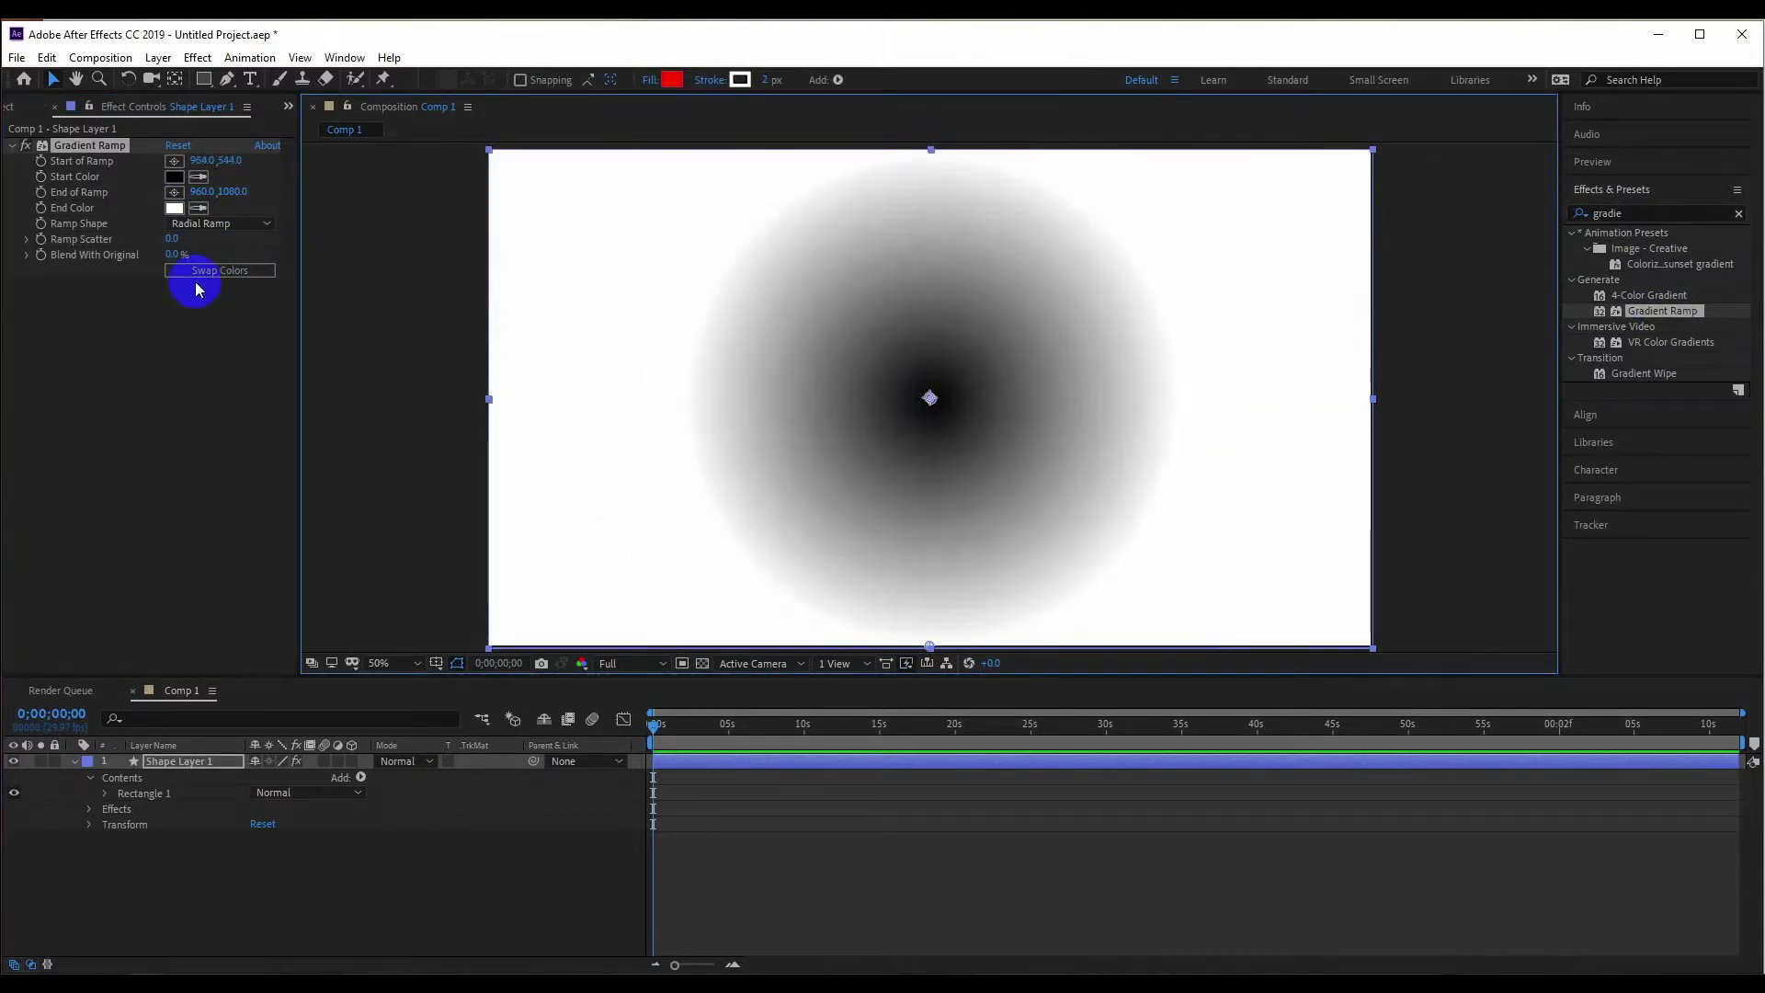
{"action": "left_click", "coordinate": [175, 210]}
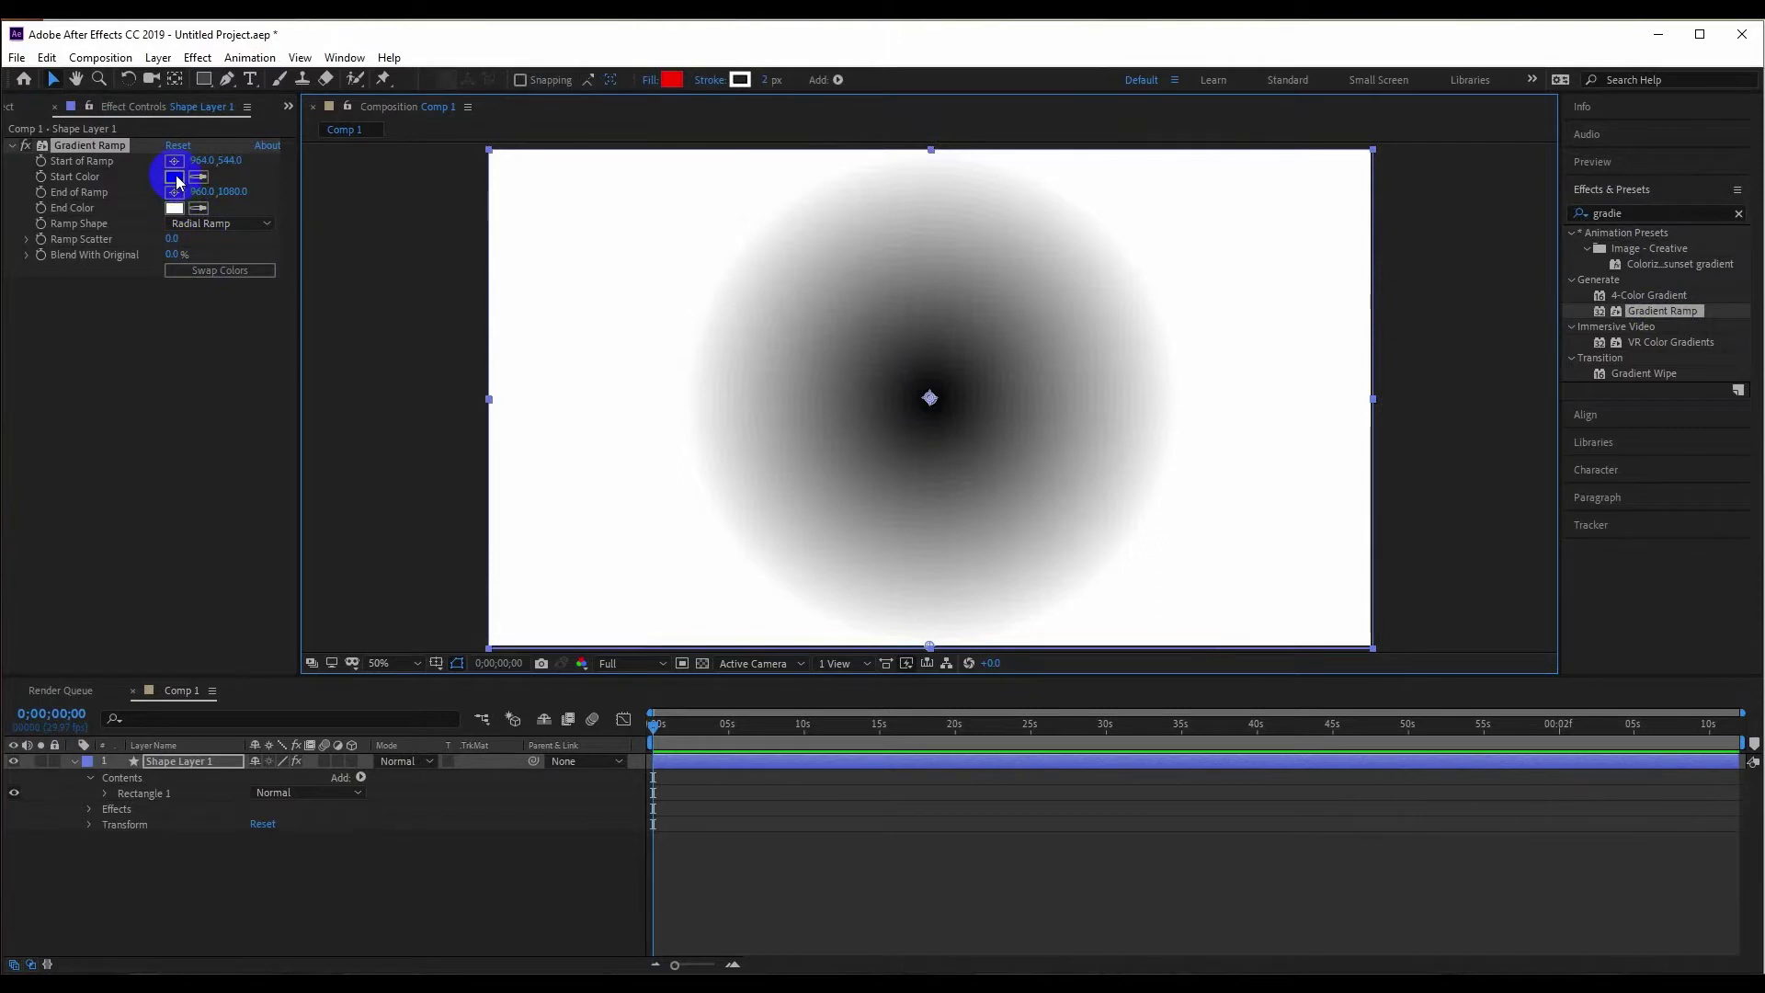
{"action": "left_click", "coordinate": [956, 606]}
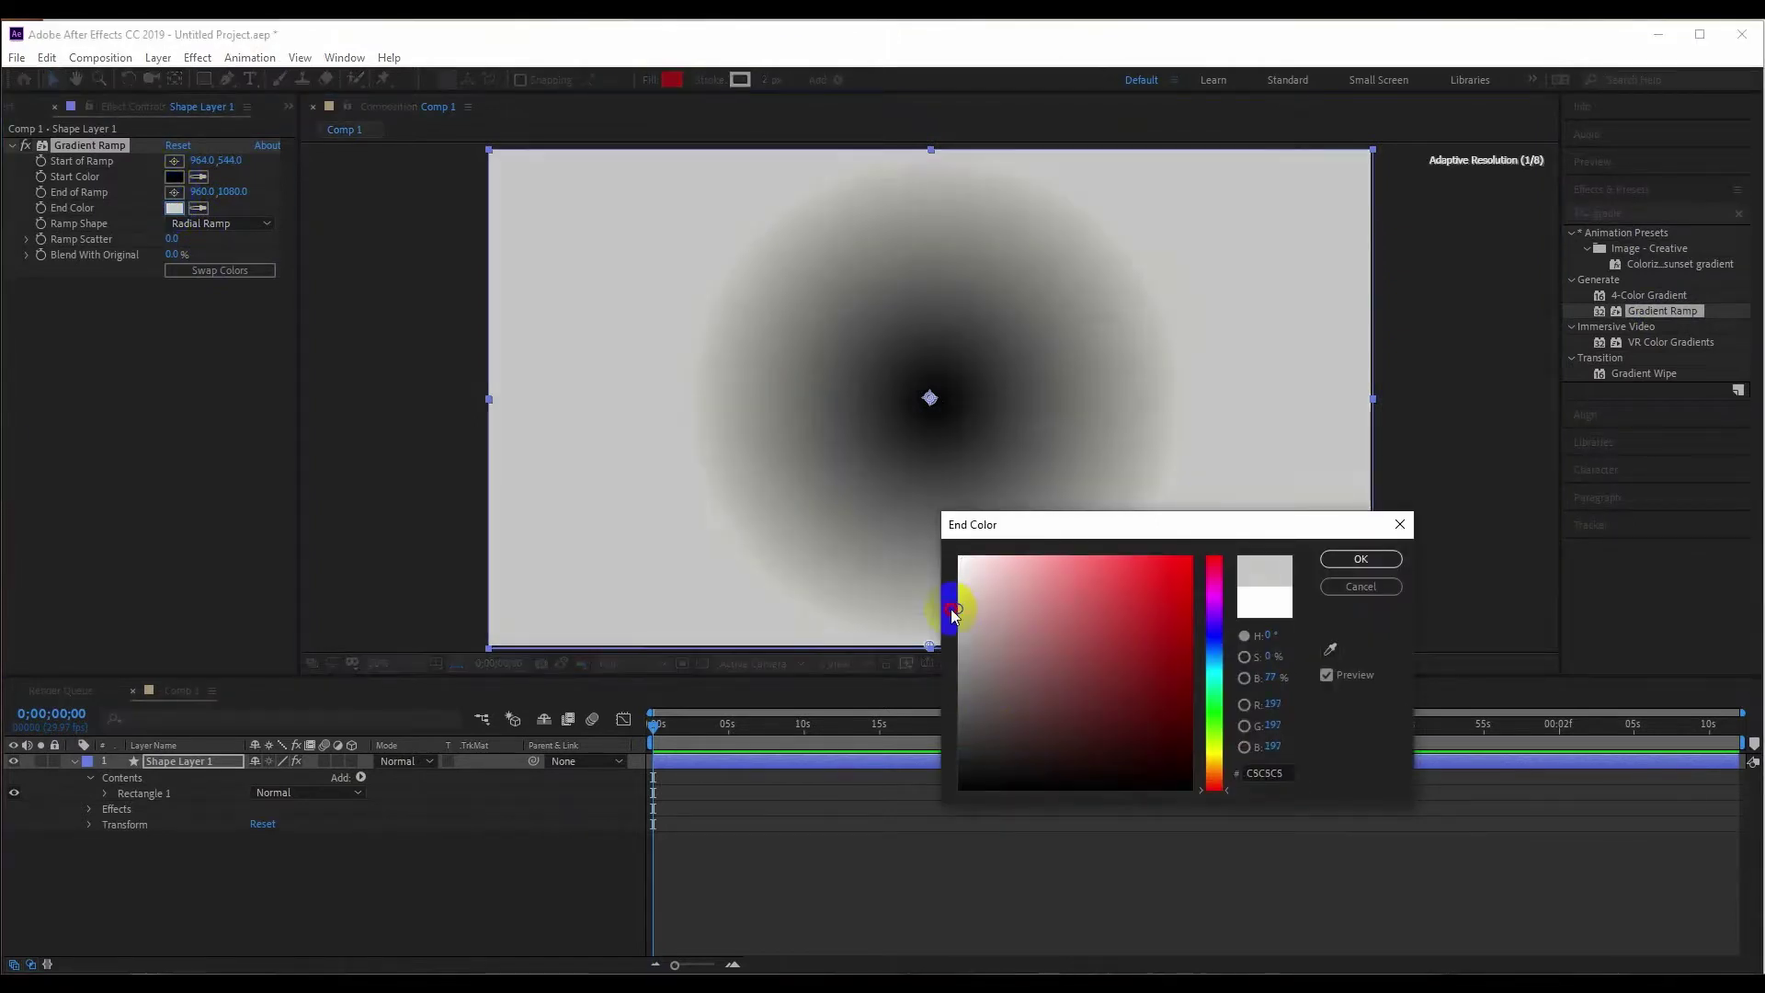
{"action": "left_click", "coordinate": [1330, 560]}
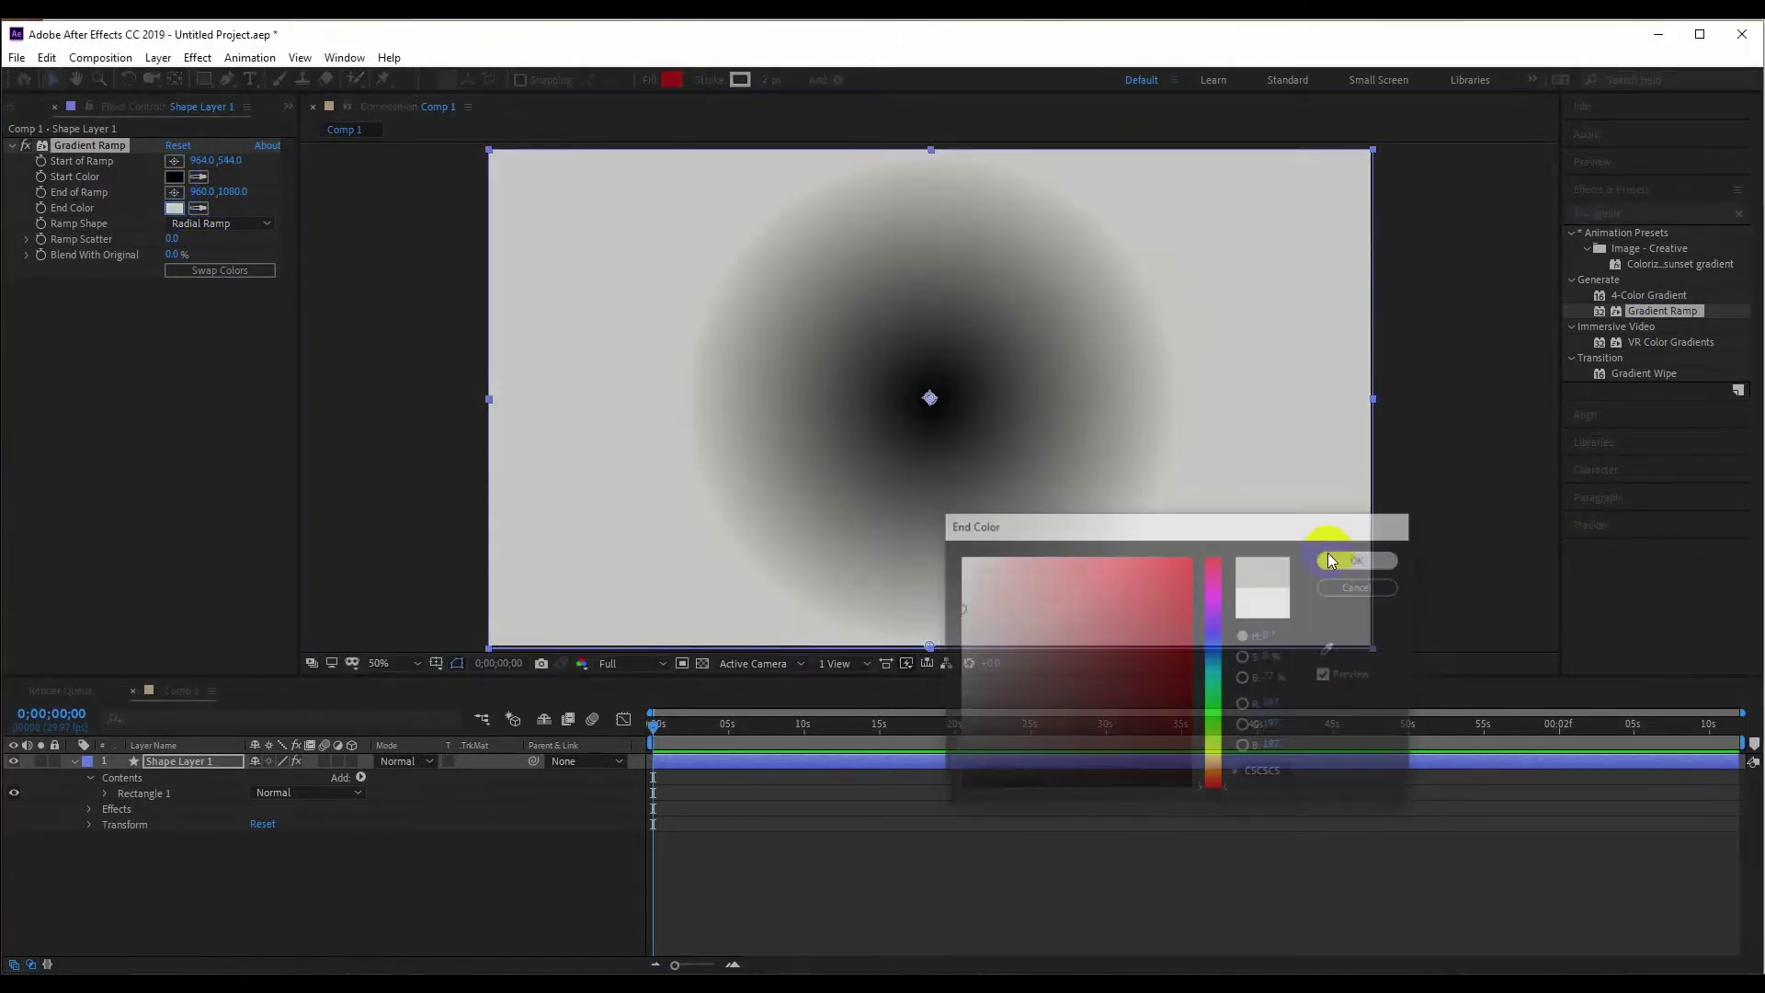
{"action": "left_click", "coordinate": [174, 176]}
{"action": "mouse_move", "coordinate": [997, 625]}
{"action": "left_mouse_down"}
{"action": "mouse_move", "coordinate": [928, 583]}
{"action": "mouse_move", "coordinate": [917, 536]}
{"action": "left_mouse_up"}
{"action": "left_click", "coordinate": [1360, 559]}
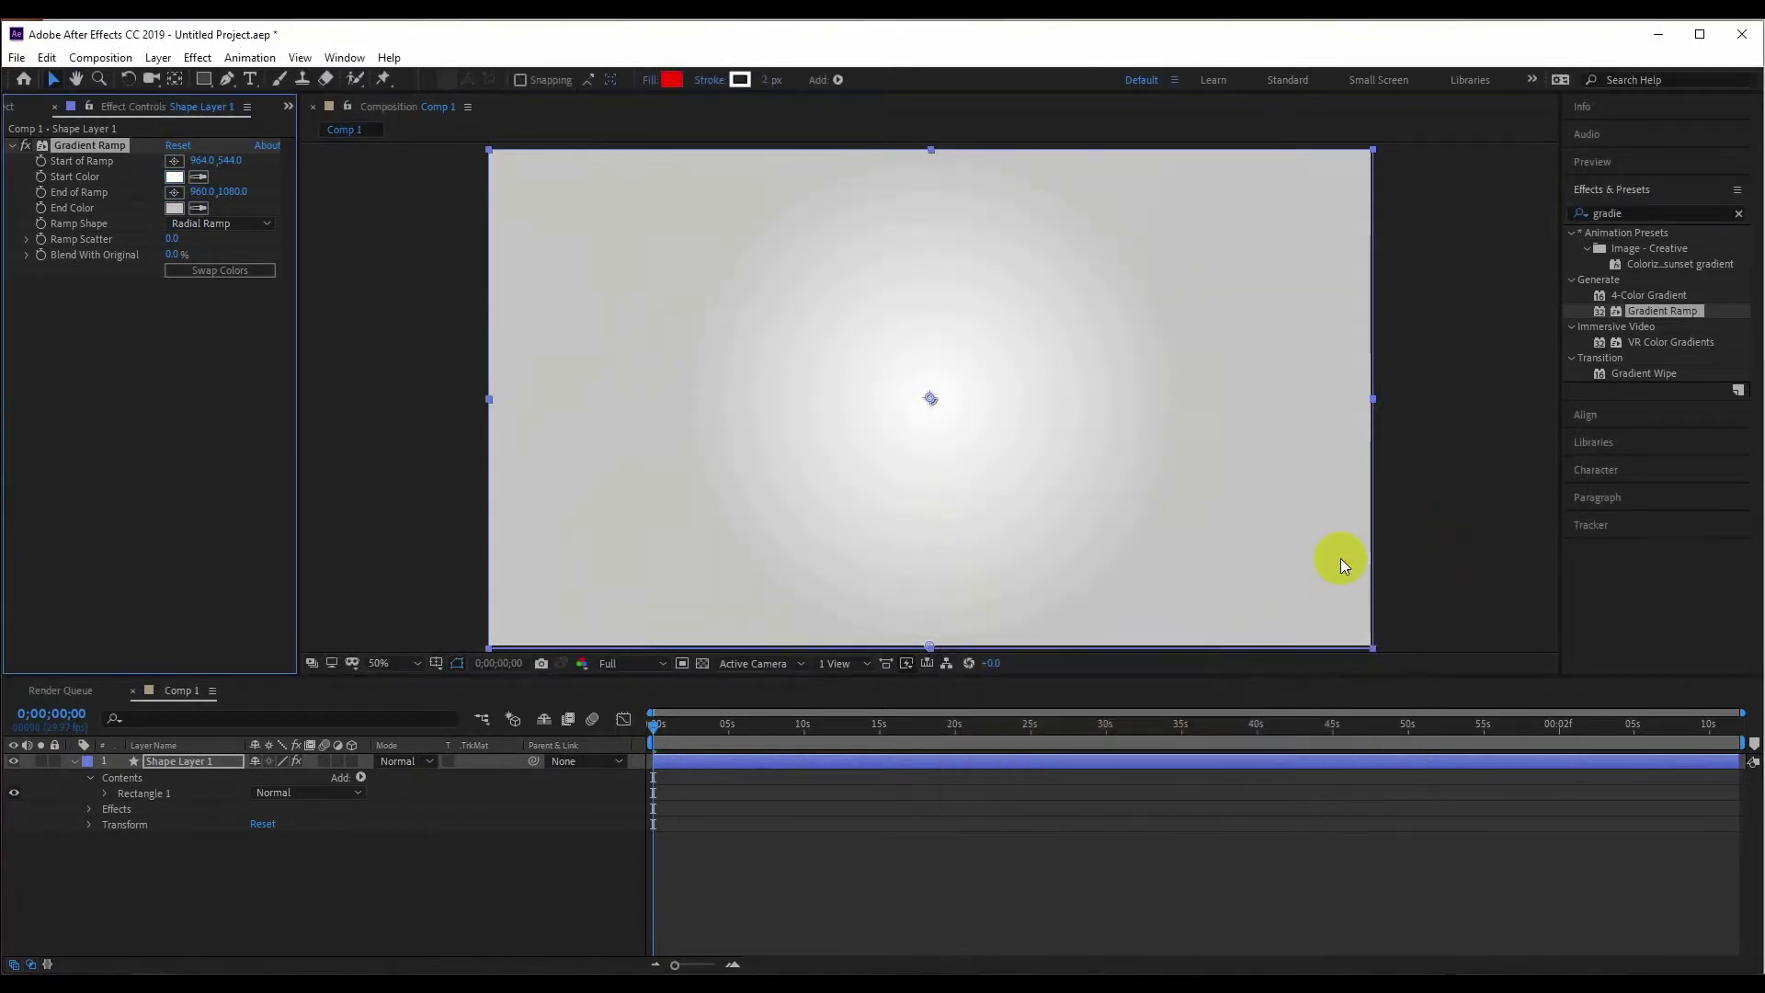
- Drag blue-bubbles-background.jpg from its folder into the composition
{"action": "left_click", "coordinate": [447, 366]}
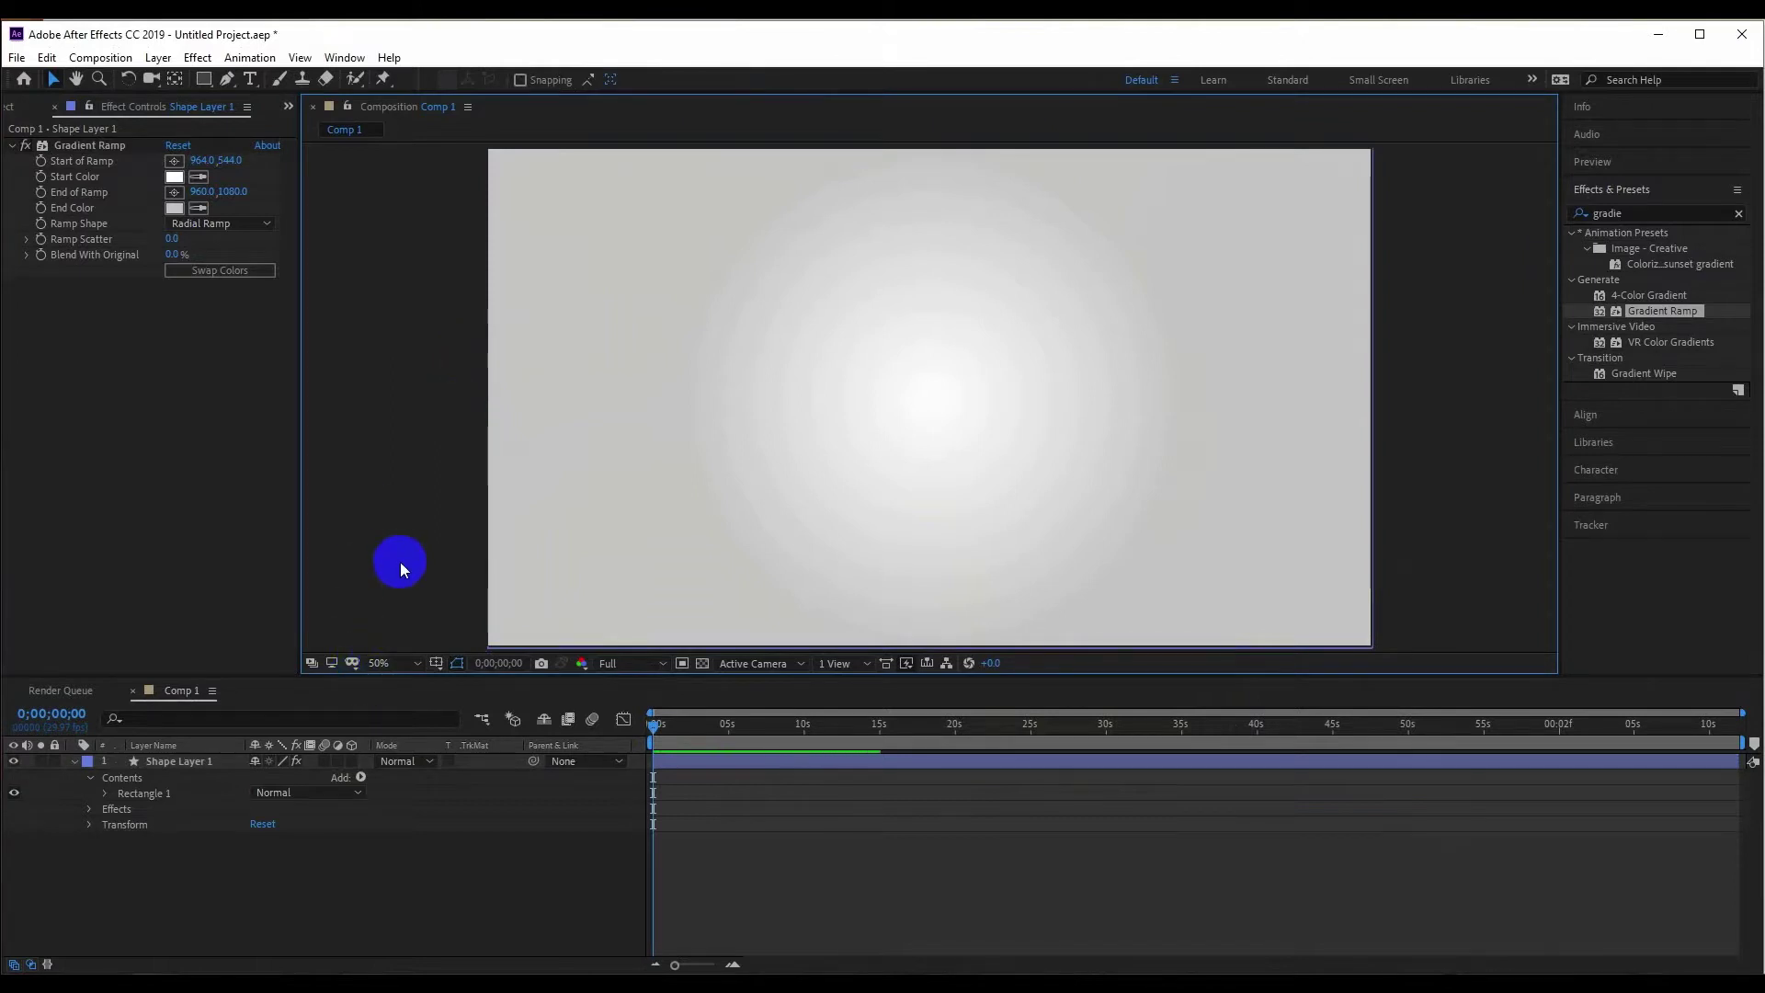
{"action": "left_click", "coordinate": [306, 917]}
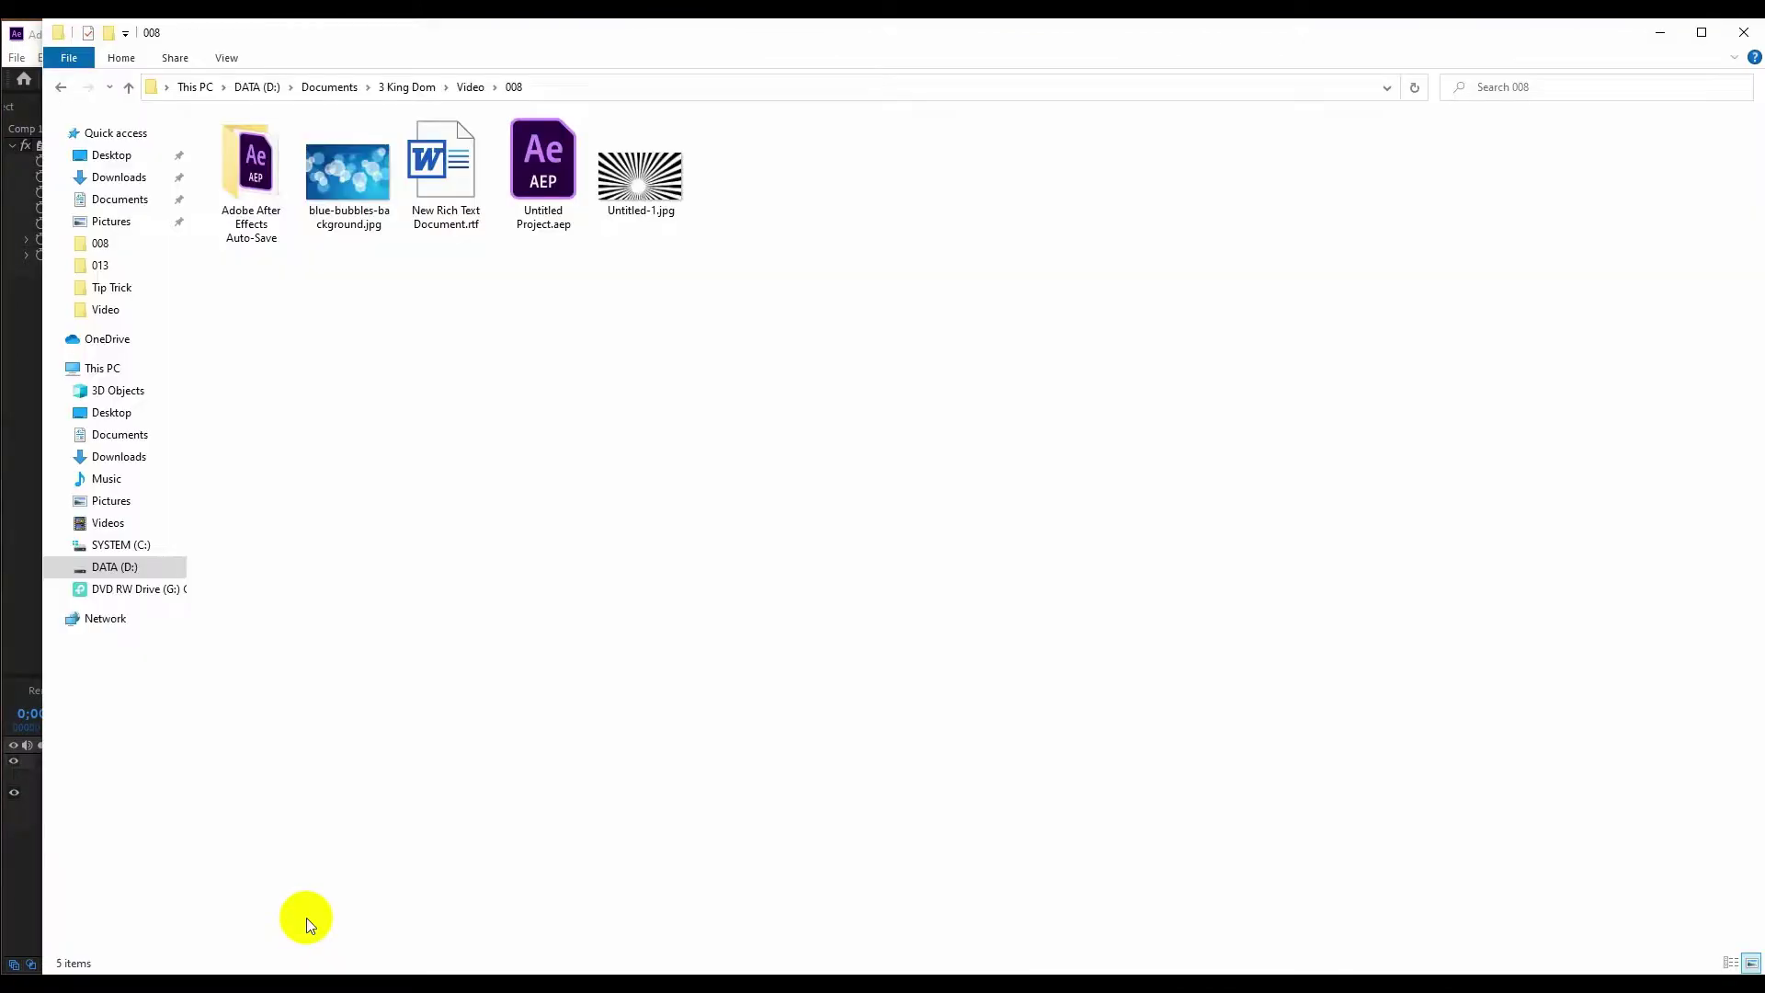
{"action": "mouse_move", "coordinate": [333, 137]}
{"action": "left_mouse_down"}
{"action": "mouse_move", "coordinate": [400, 960]}
{"action": "mouse_move", "coordinate": [1044, 295]}
{"action": "left_mouse_up"}
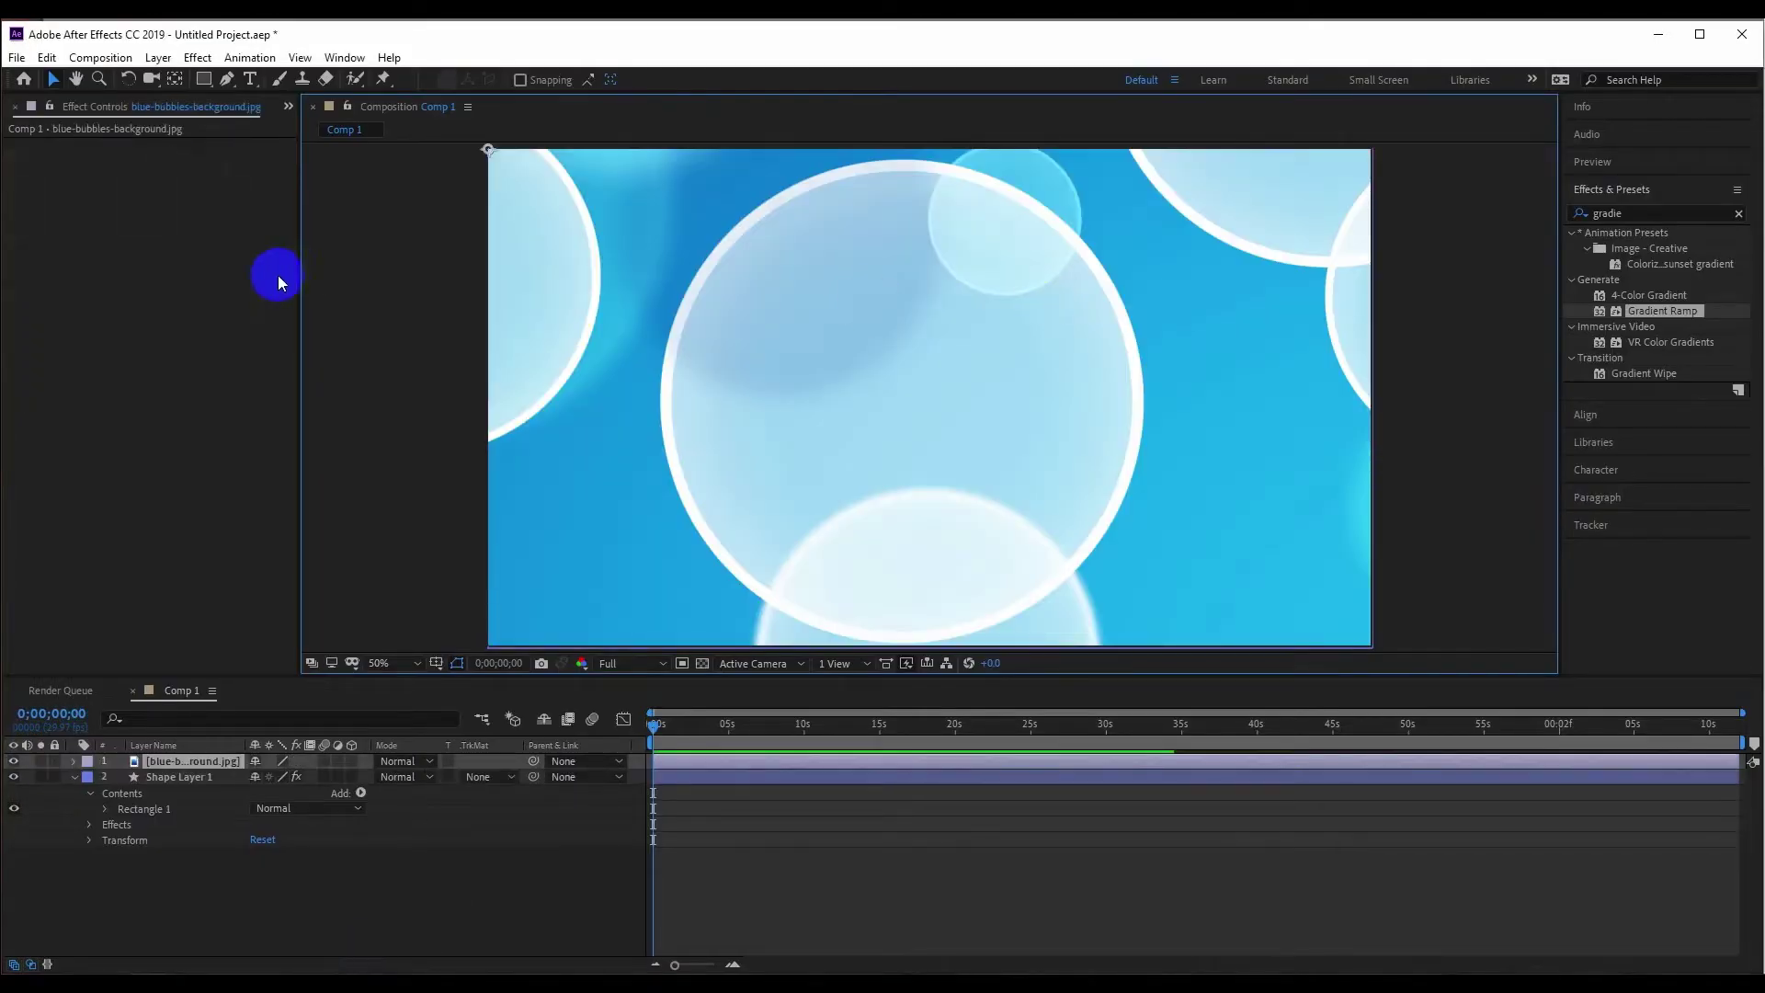
- Scale the bubbles image layer to 34% and centre it at 940,558
{"action": "left_click", "coordinate": [72, 761]}
{"action": "left_click", "coordinate": [89, 778]}
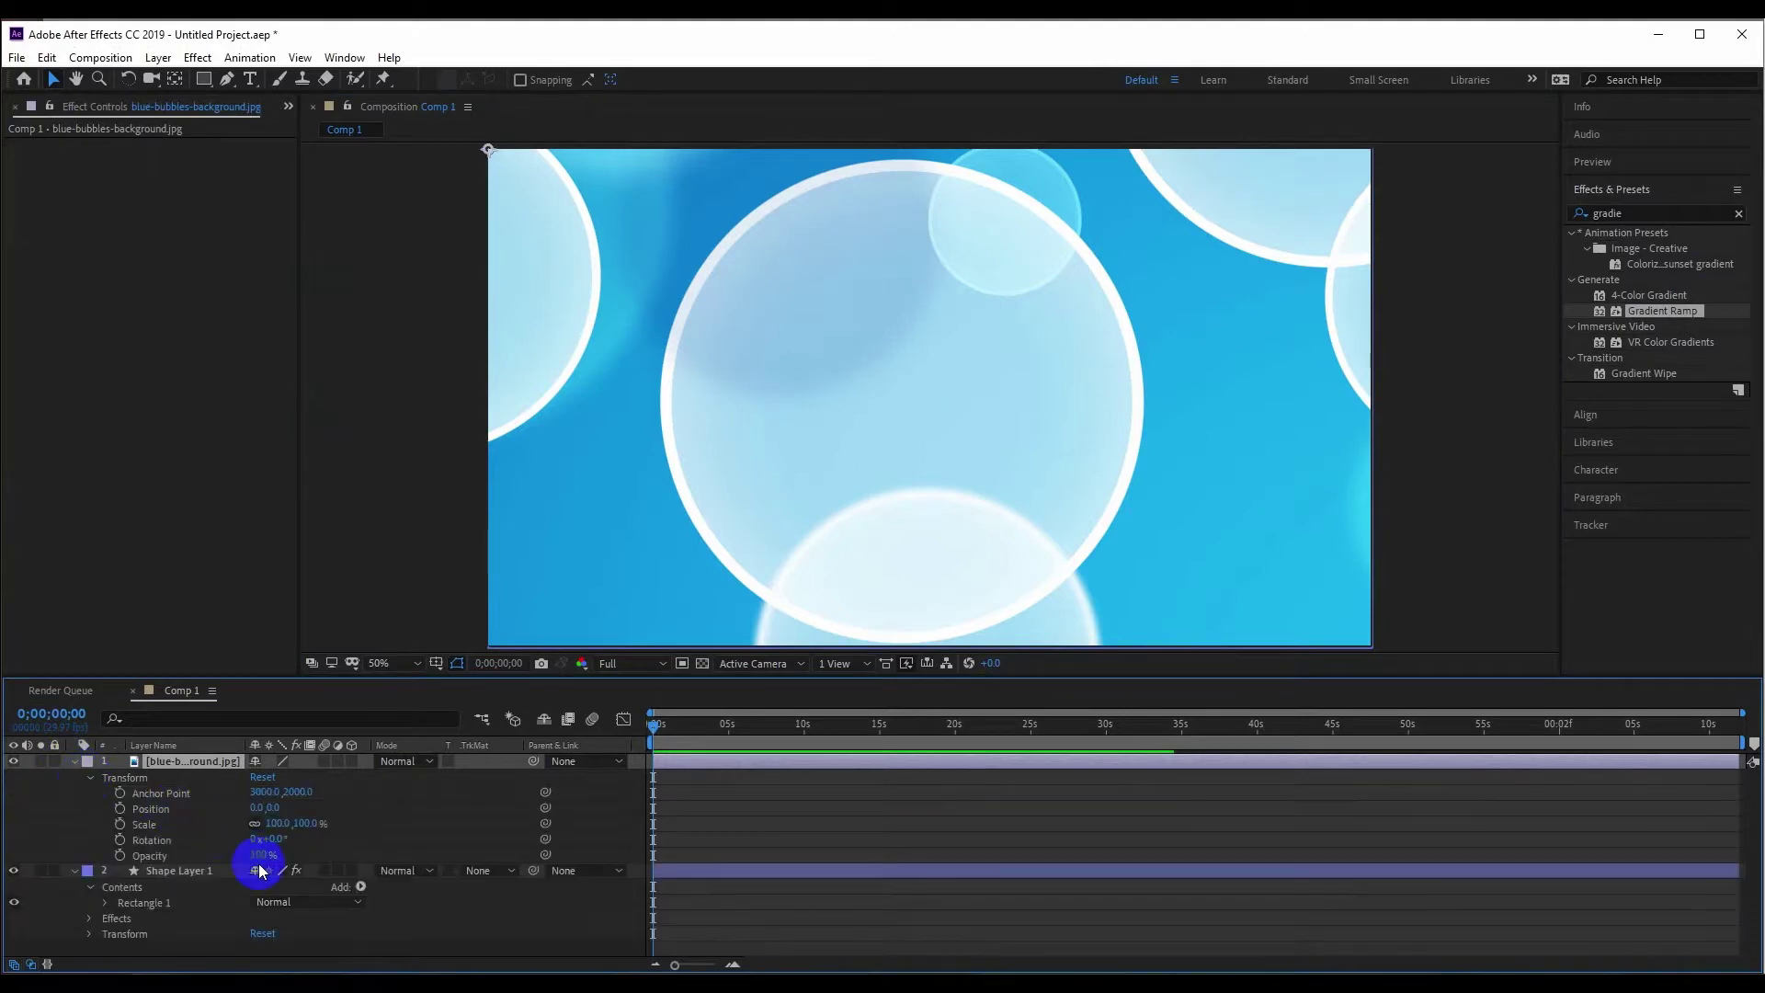
{"action": "left_click_drag", "start_coordinate": [264, 792], "coordinate": [237, 792]}
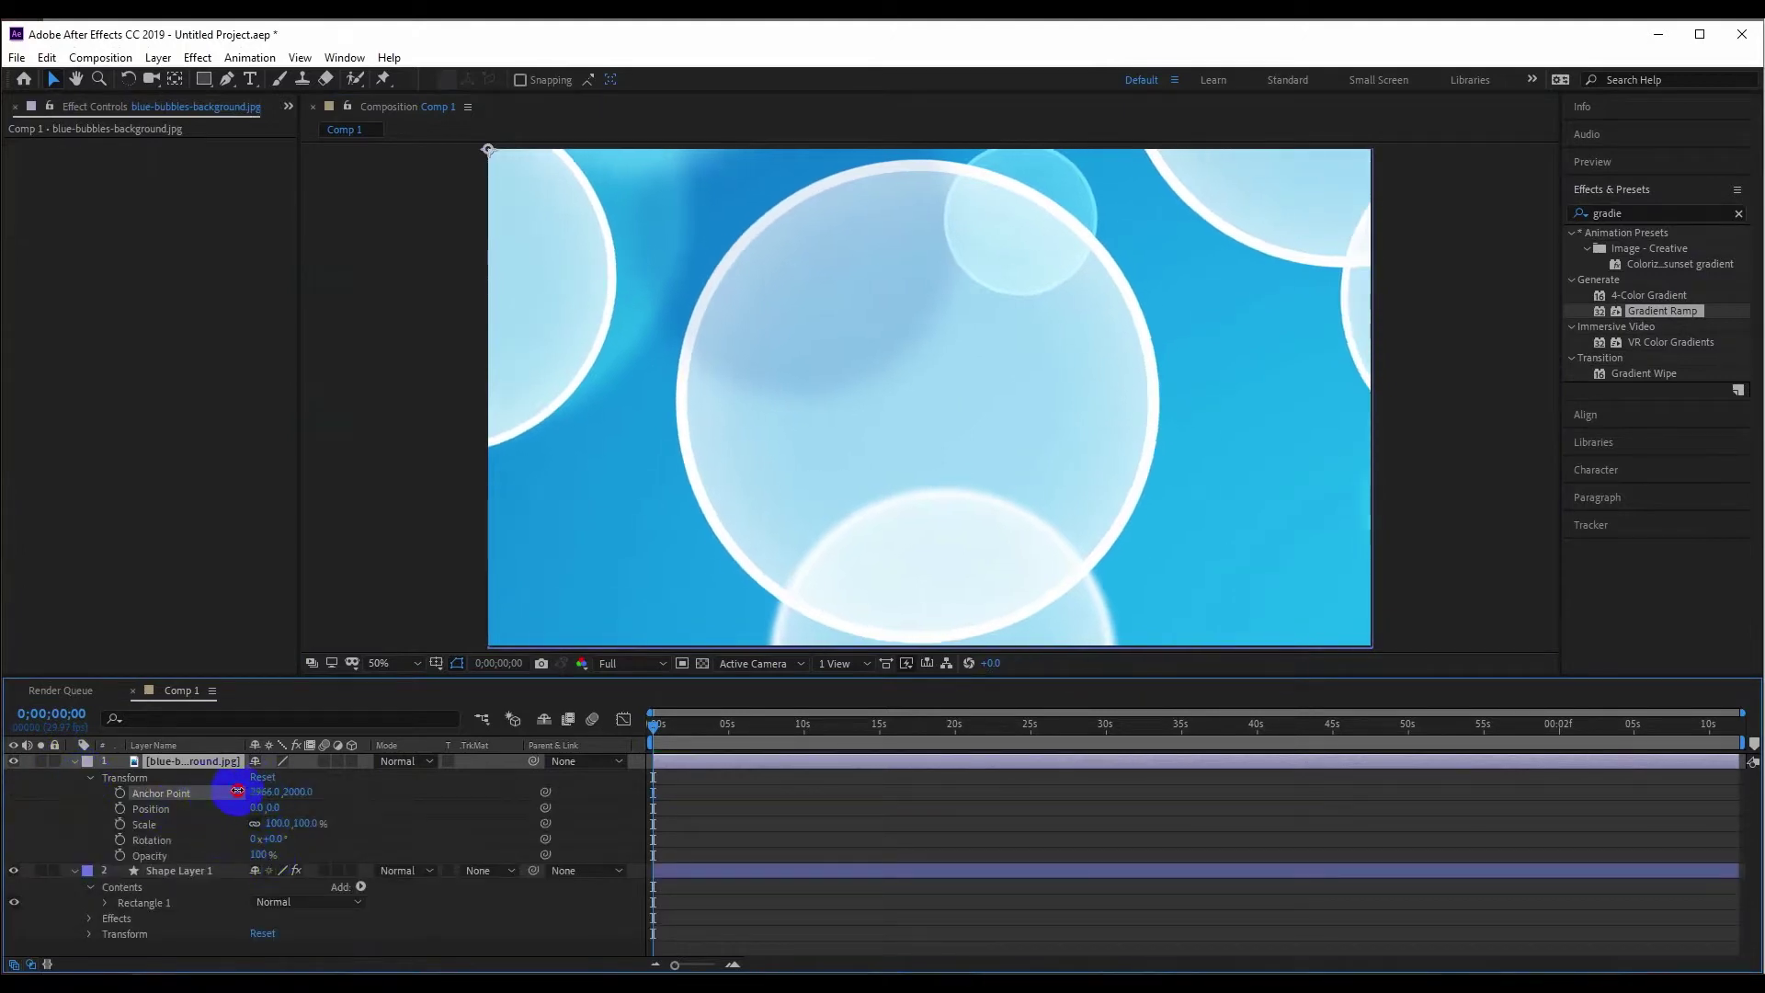
{"action": "key", "text": "ctrl+z"}
{"action": "left_click_drag", "start_coordinate": [275, 823], "coordinate": [219, 822]}
{"action": "mouse_move", "coordinate": [659, 179]}
{"action": "left_mouse_down"}
{"action": "mouse_move", "coordinate": [961, 442]}
{"action": "mouse_move", "coordinate": [1090, 437]}
{"action": "left_mouse_up"}
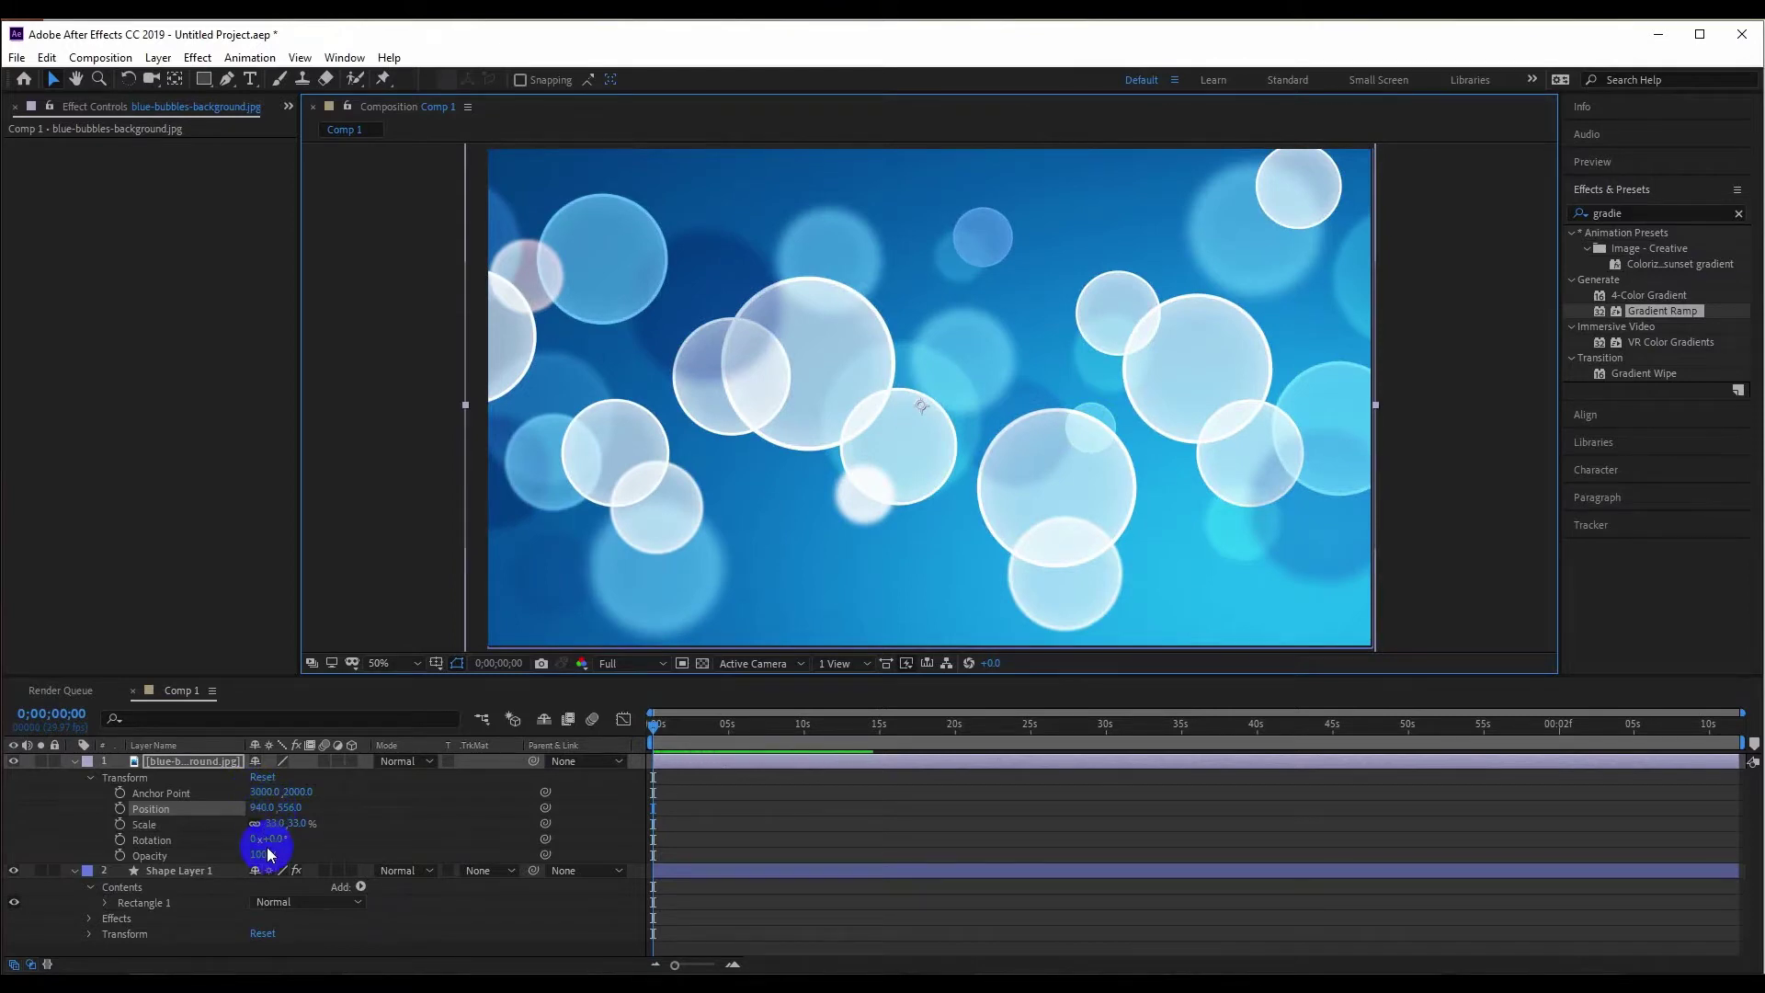
{"action": "left_click_drag", "start_coordinate": [273, 821], "coordinate": [264, 504]}
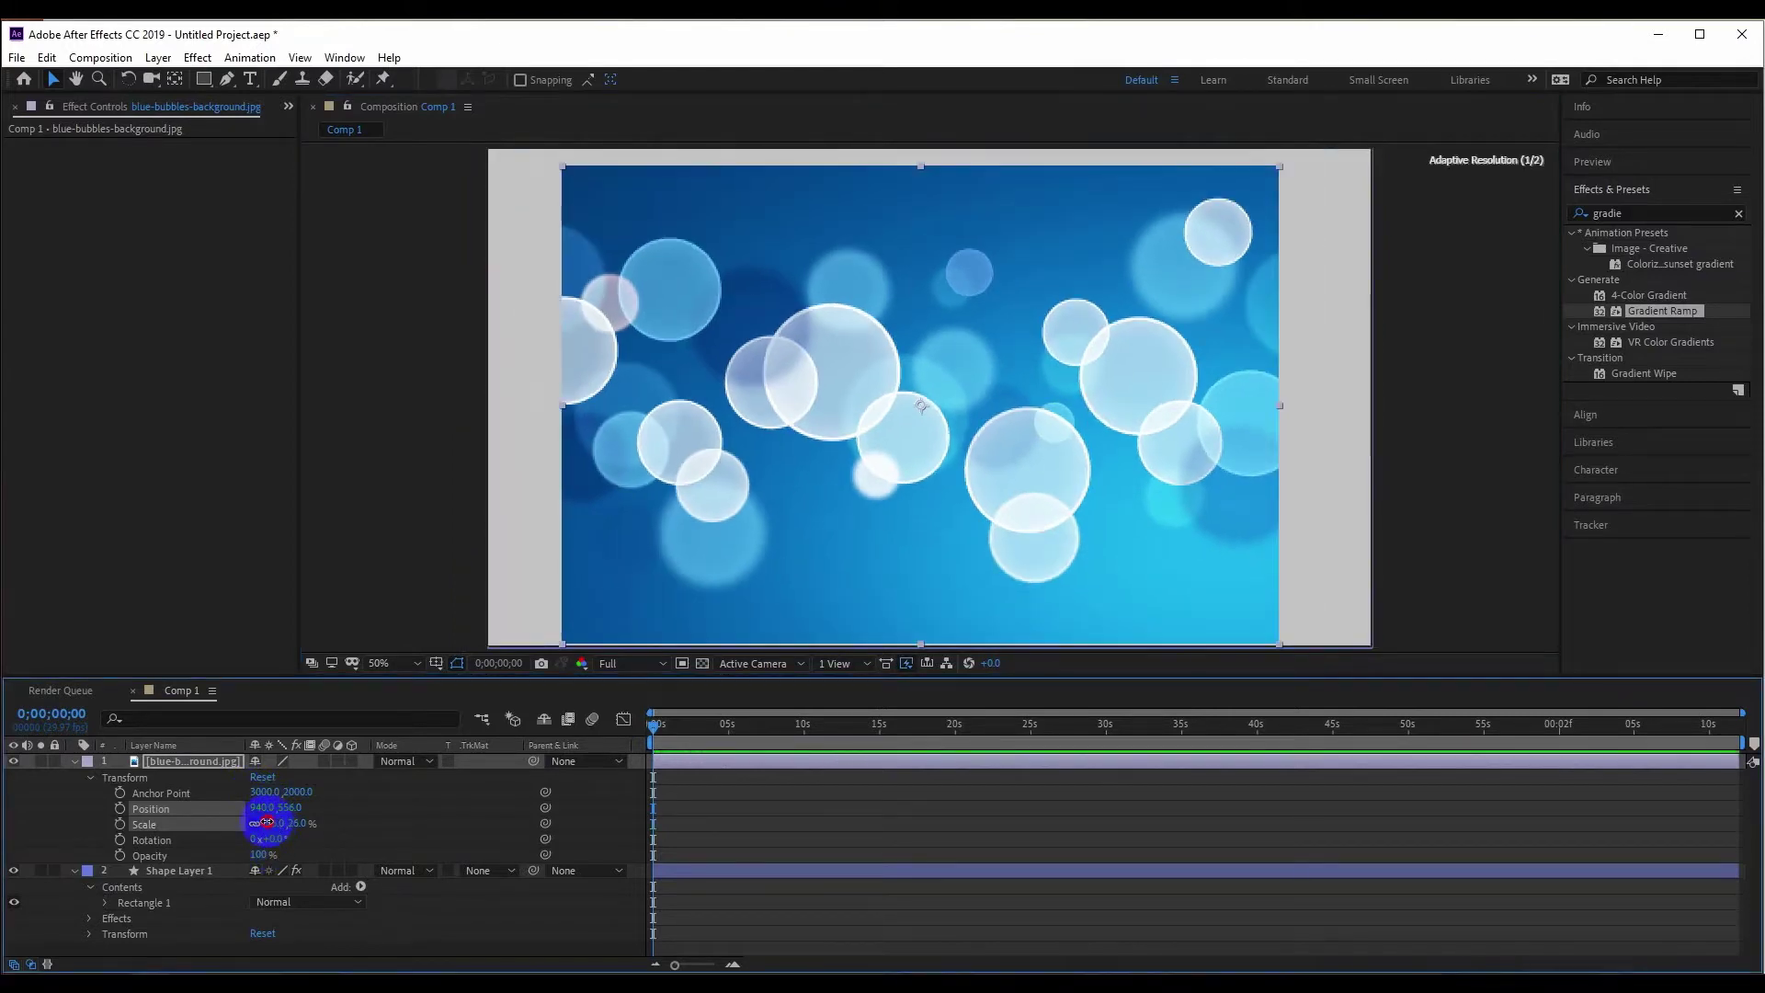
{"action": "left_click", "coordinate": [395, 295]}
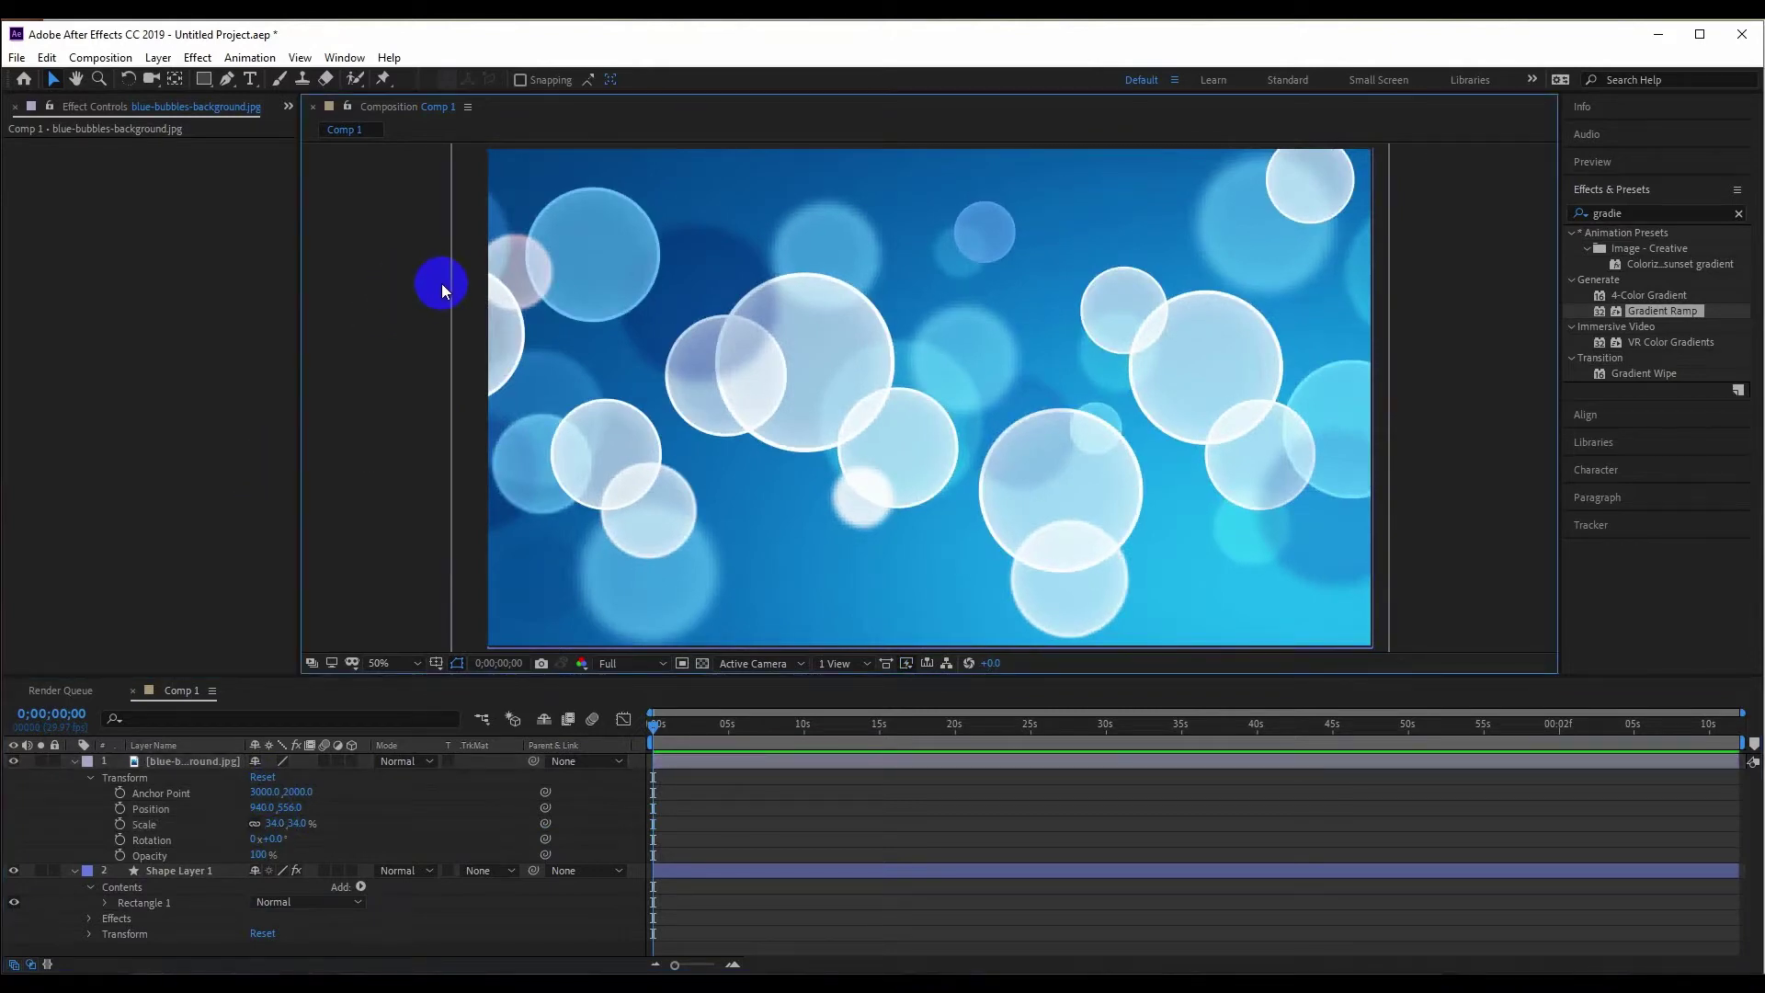
{"action": "left_click", "coordinate": [1728, 211]}
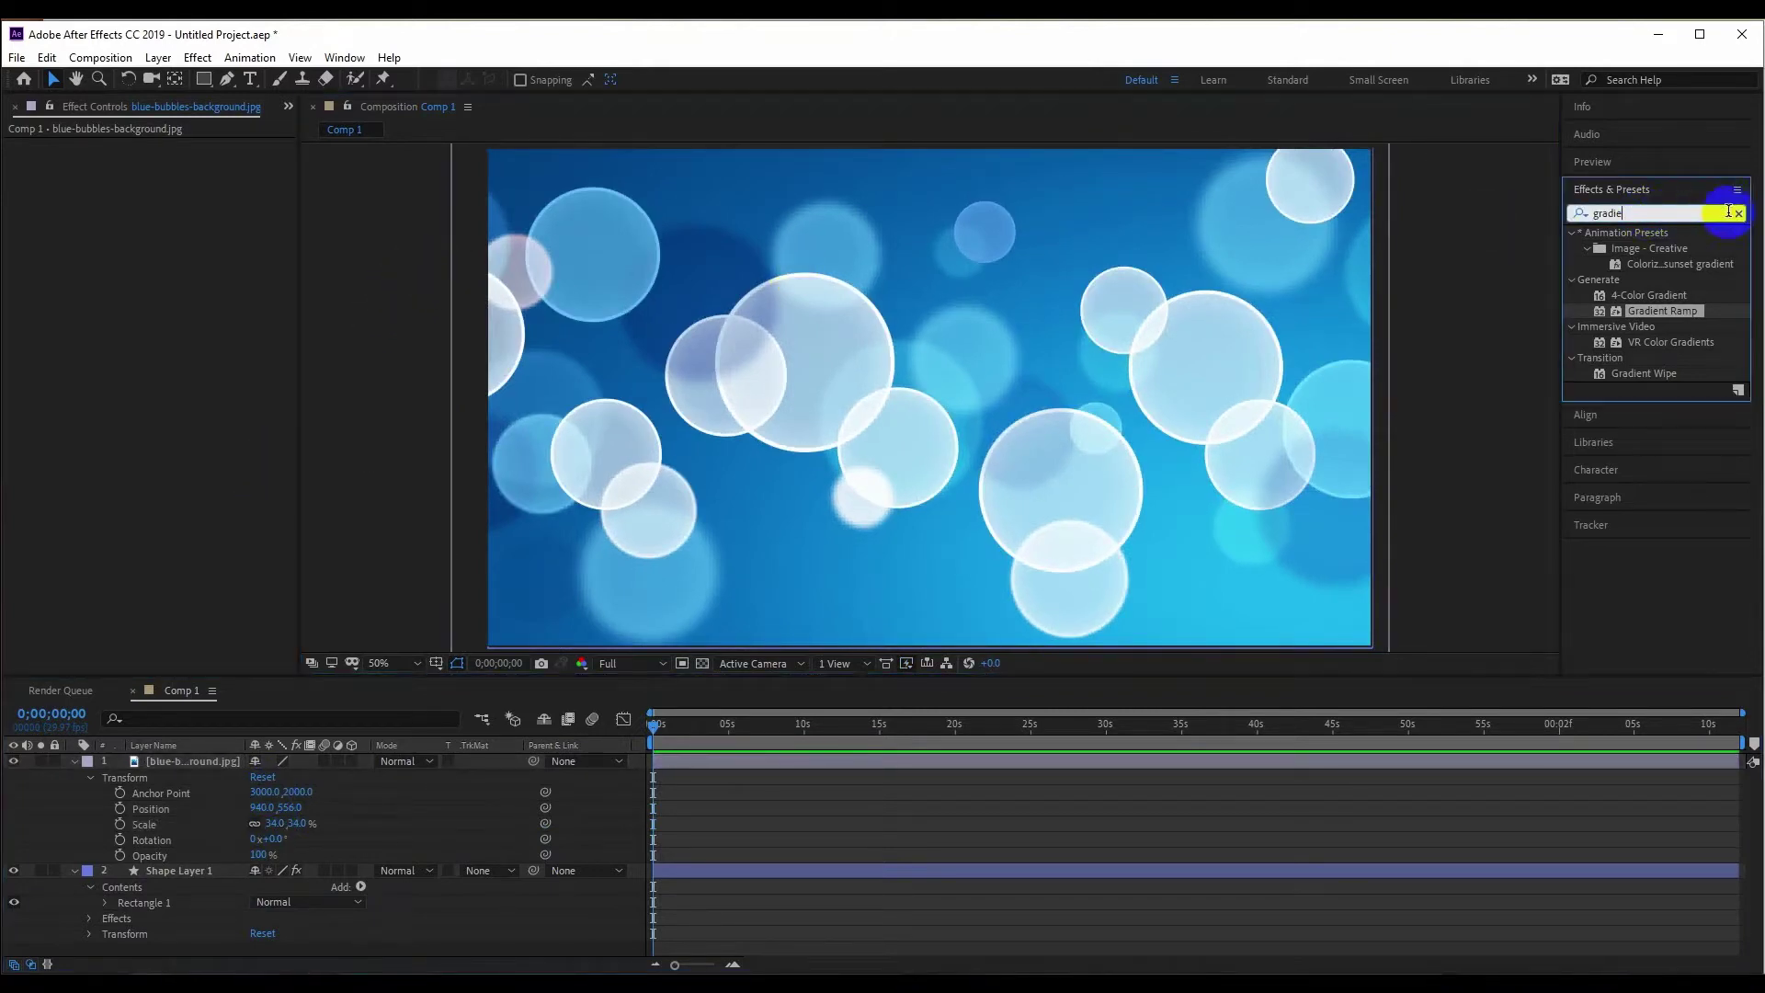
- Clear the effects search and expand Blur & Sharpen to list Gaussian Blur
{"action": "left_click", "coordinate": [1738, 212]}
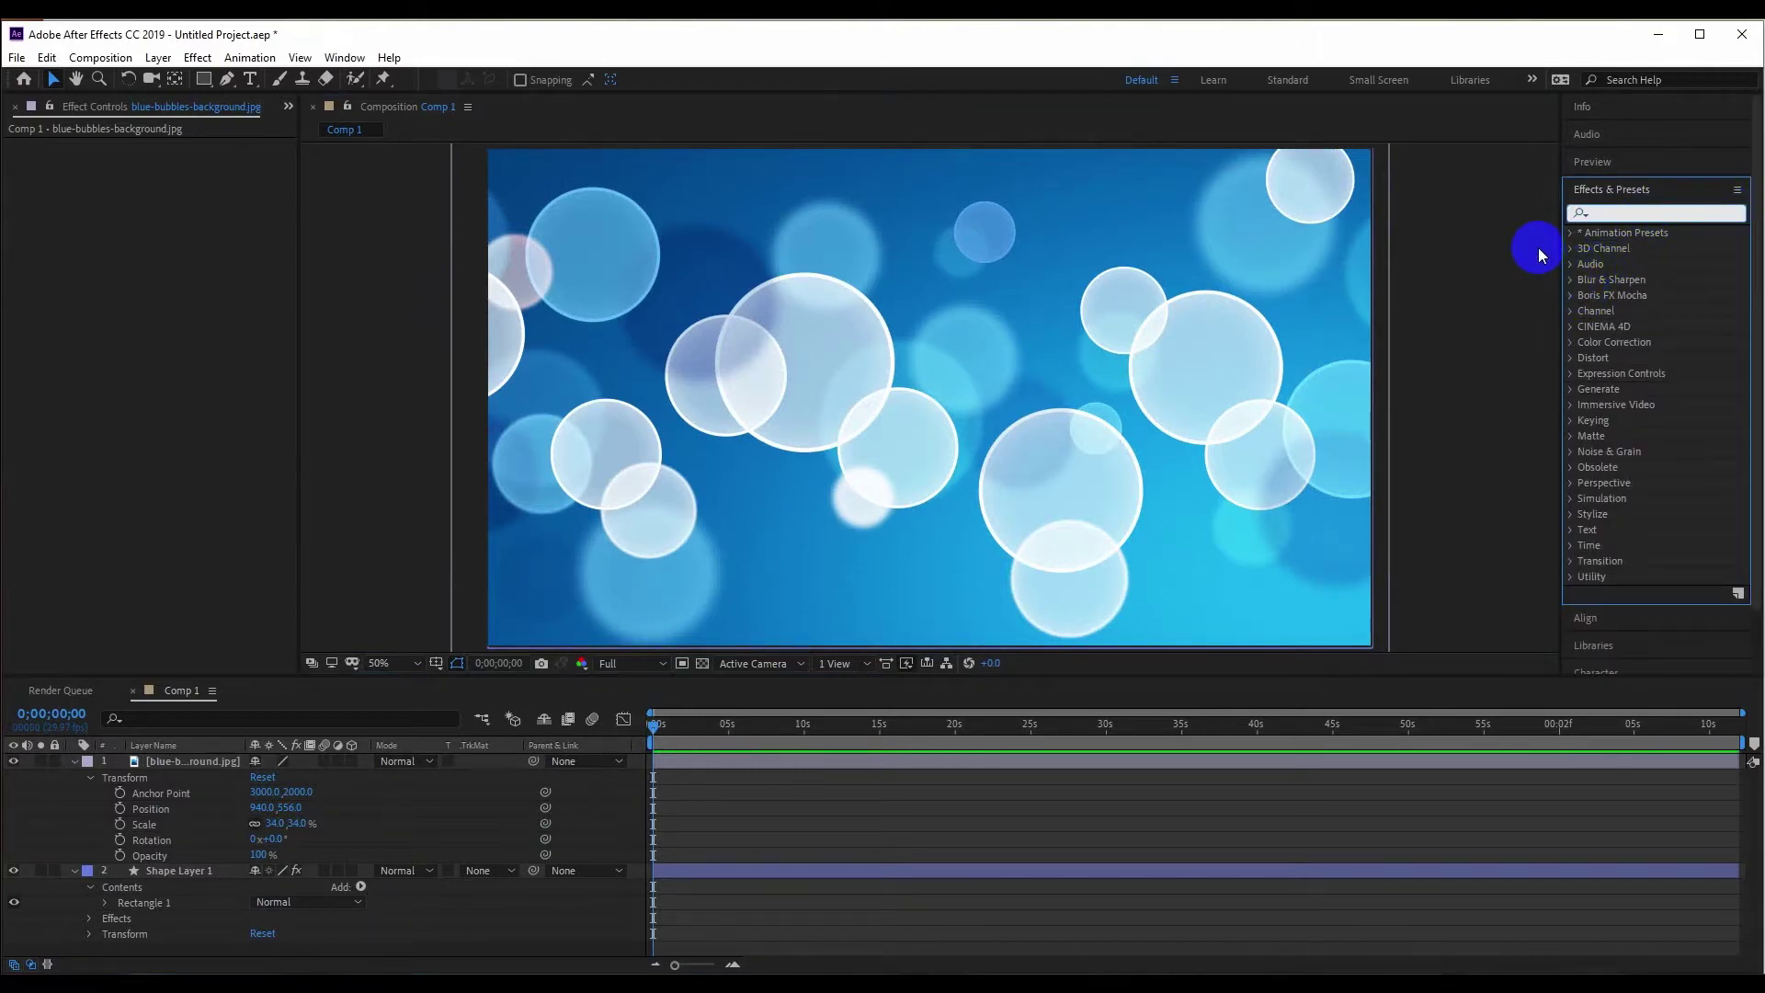
{"action": "left_click", "coordinate": [1591, 210]}
{"action": "type", "text": "blu"}
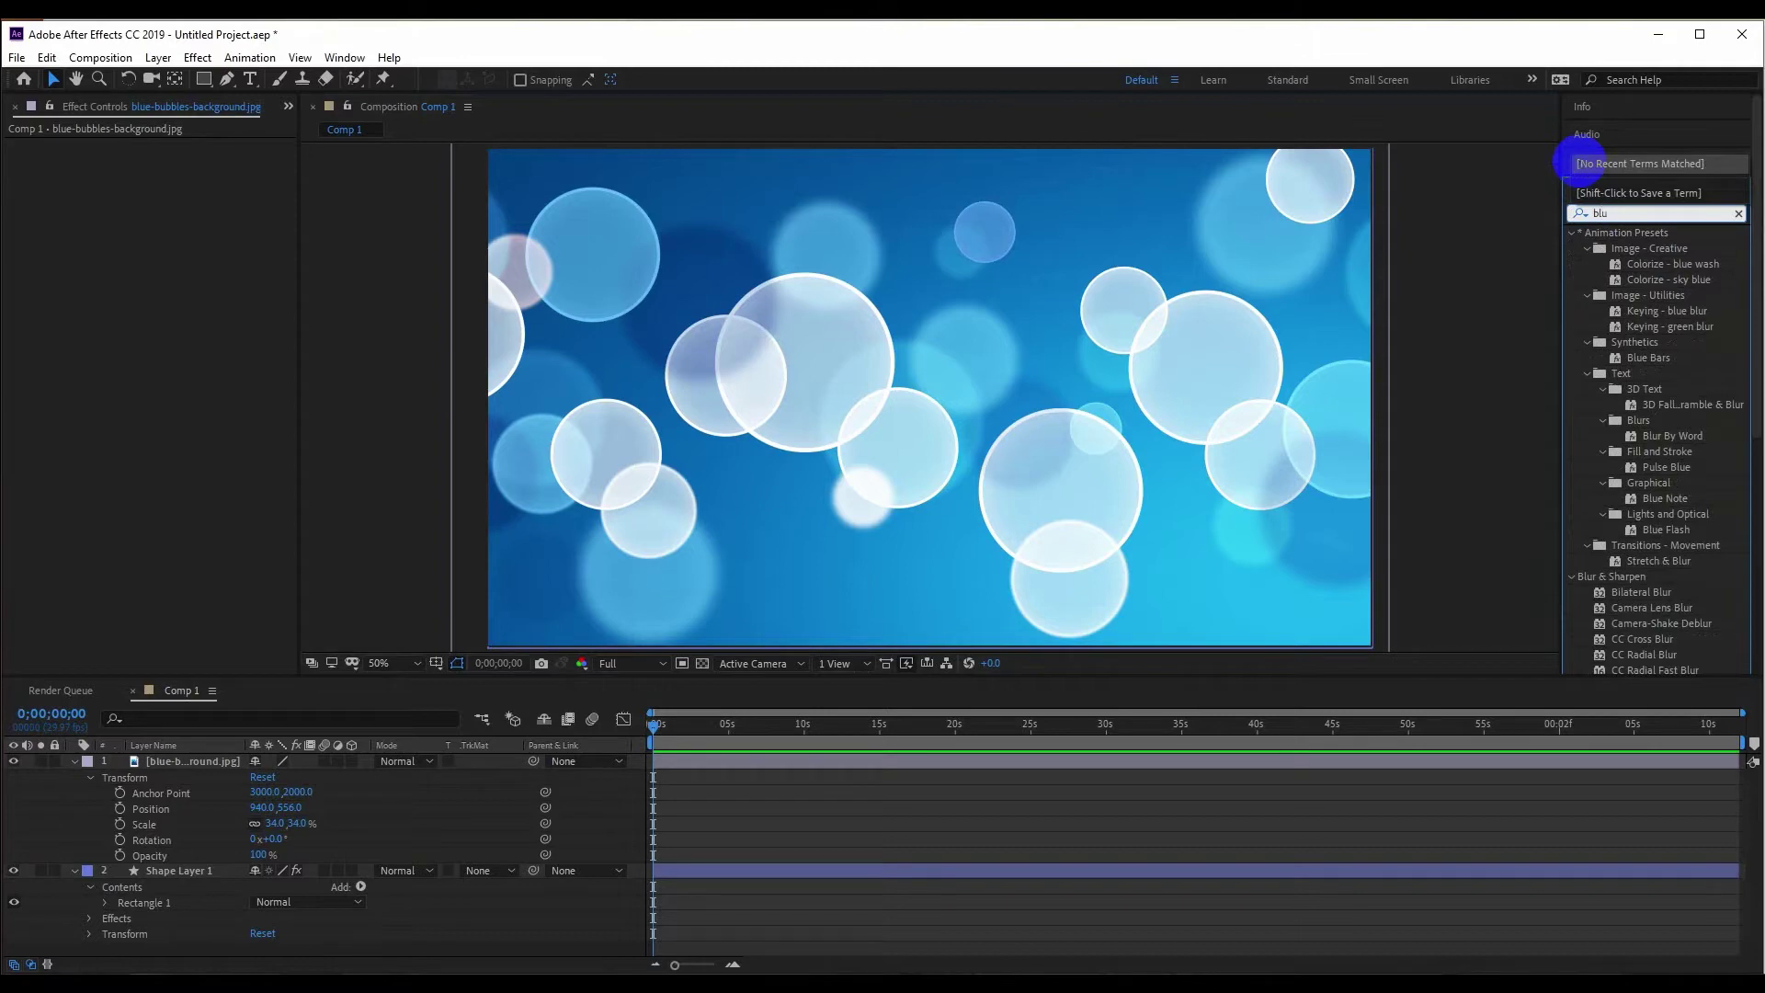
{"action": "type", "text": "r"}
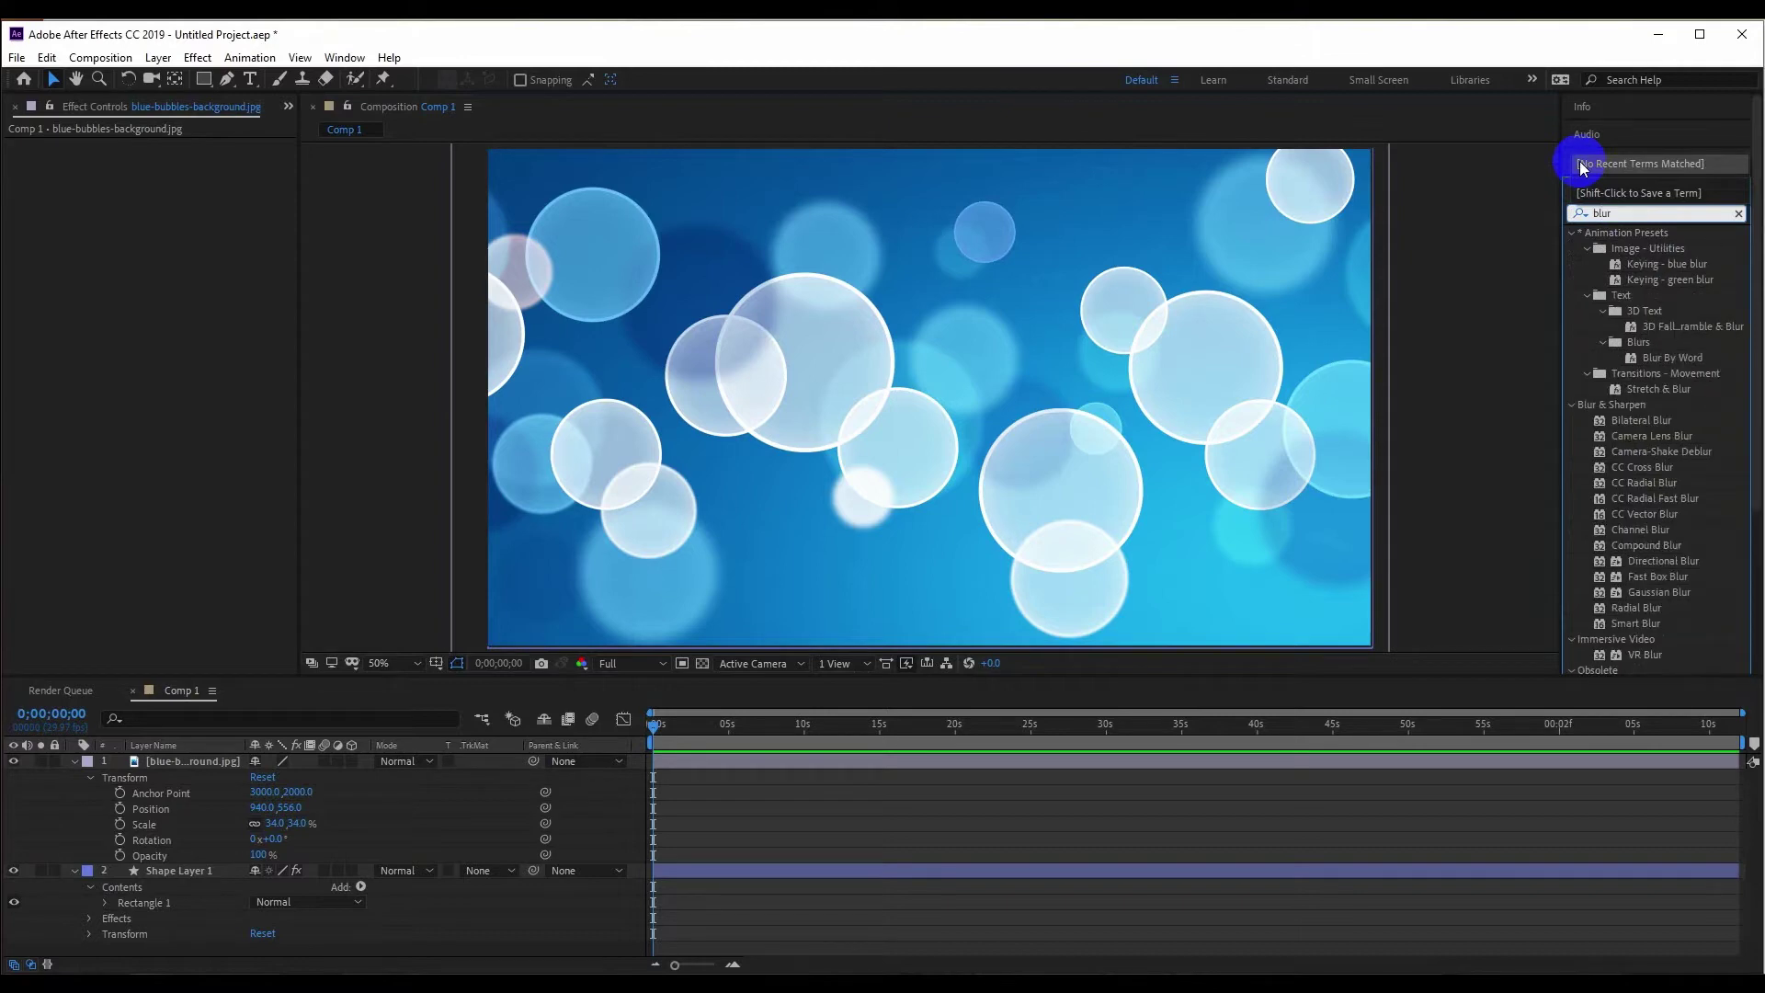
{"action": "key", "text": "BackSpace"}
{"action": "key", "text": "BackSpace"}
{"action": "key", "text": "BackSpace"}
{"action": "type", "text": "g"}
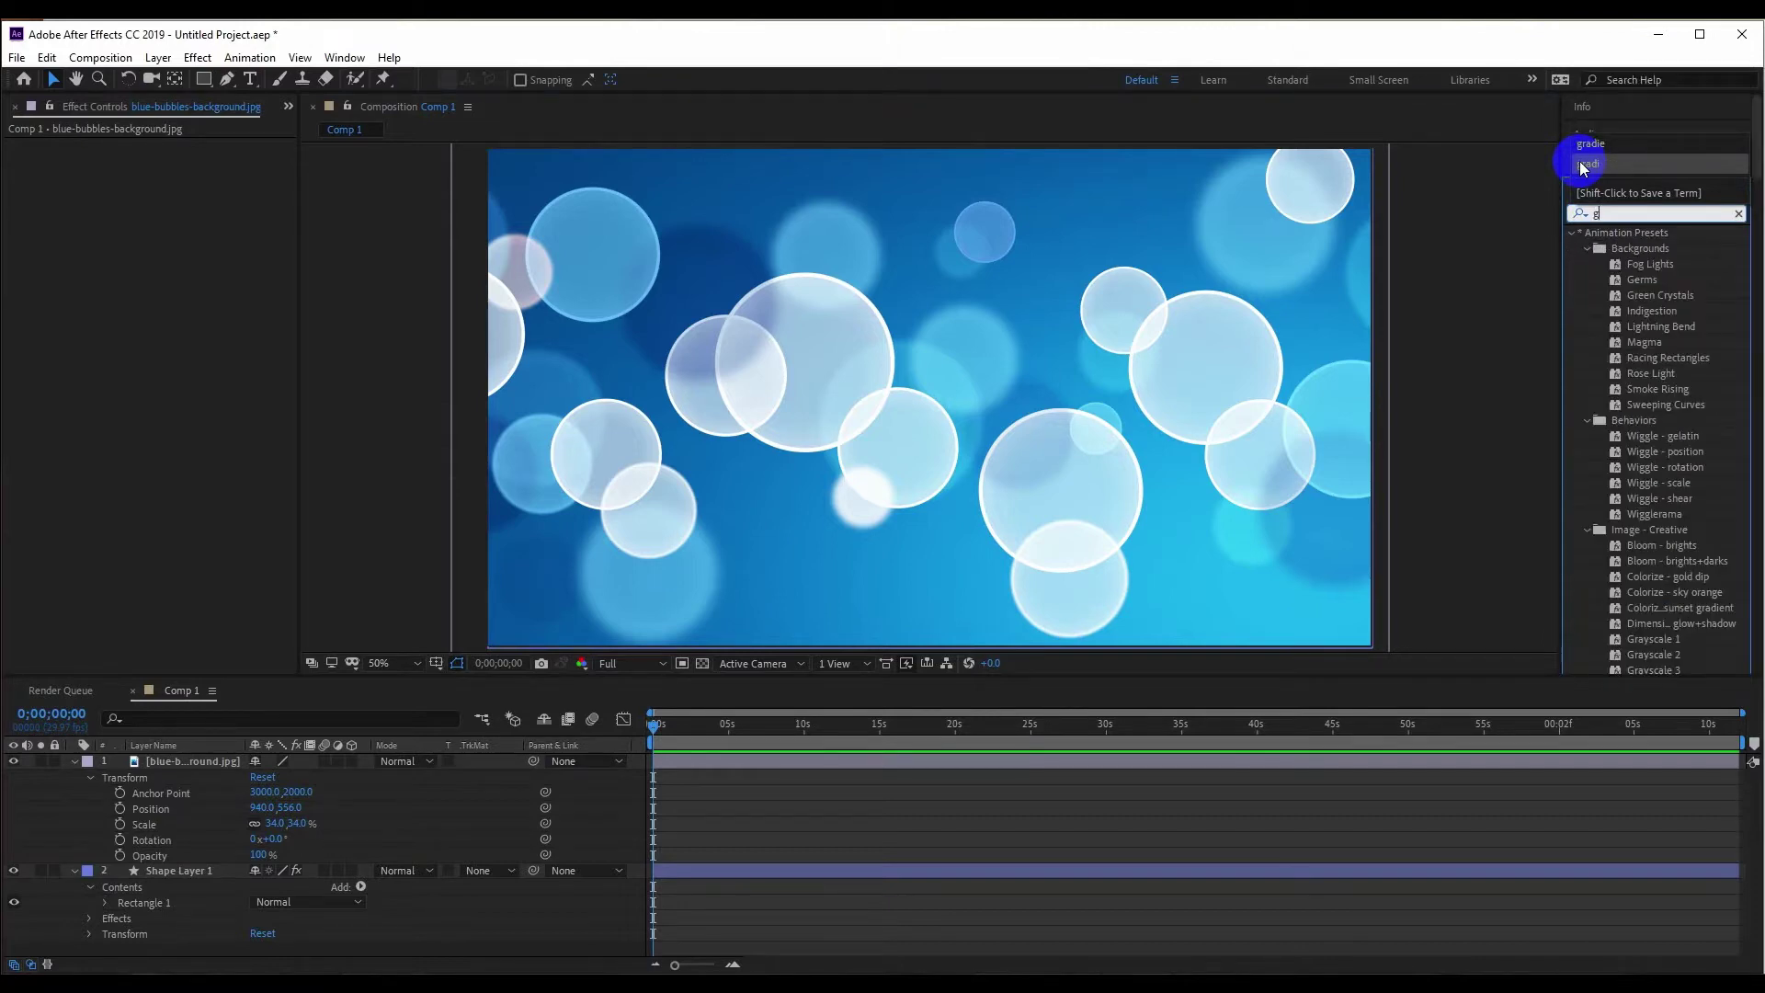
{"action": "key", "text": "BackSpace"}
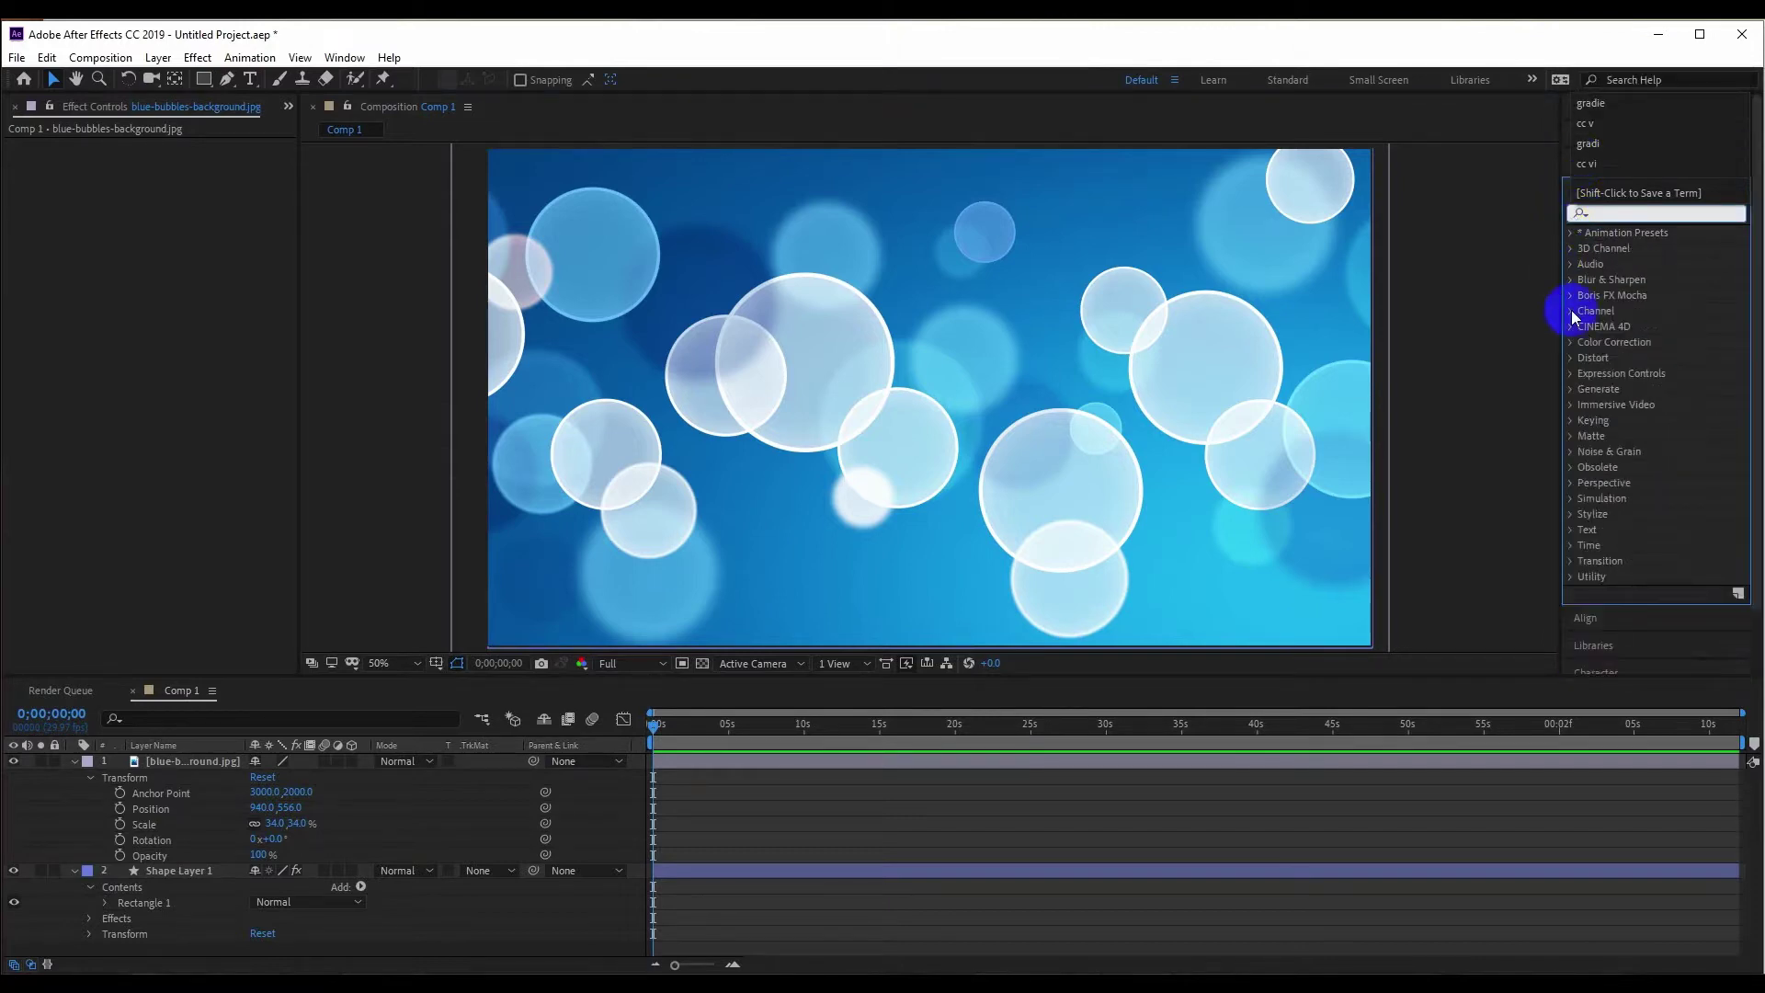
{"action": "left_click", "coordinate": [1572, 280]}
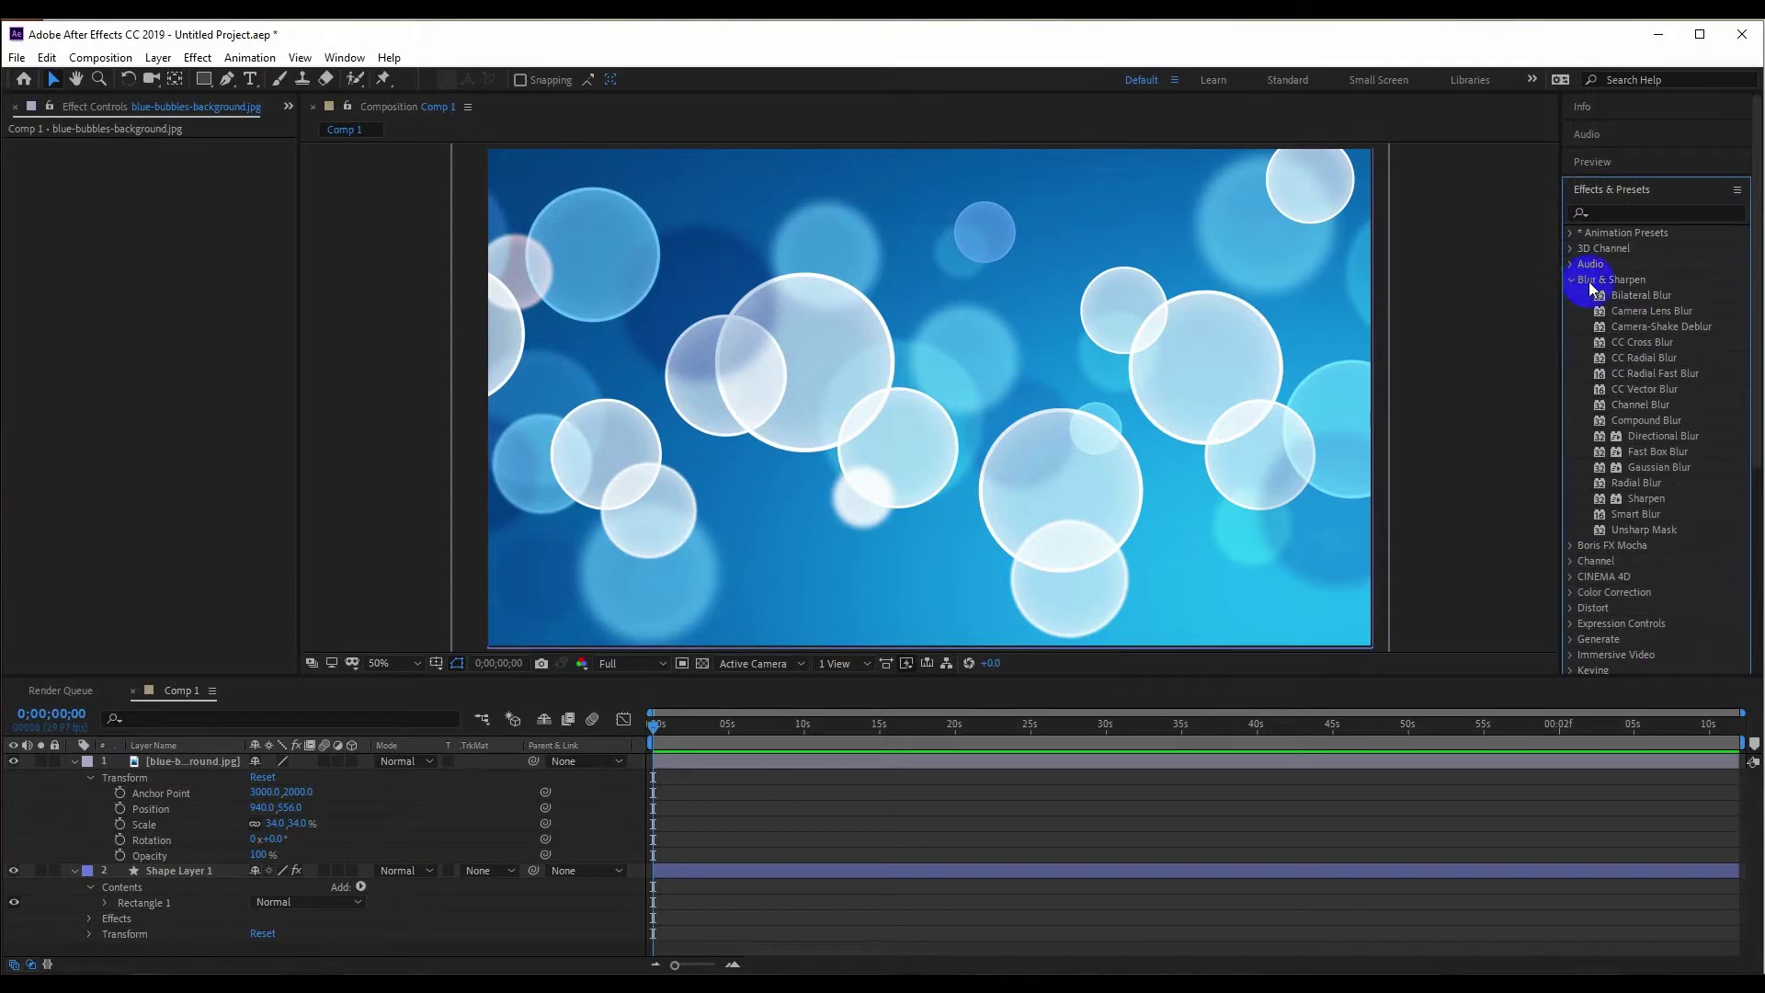
- Apply Gaussian Blur to the bubbles background with Blurriness raised to 174.1
{"action": "mouse_move", "coordinate": [1651, 467]}
{"action": "left_mouse_down"}
{"action": "mouse_move", "coordinate": [906, 367]}
{"action": "mouse_move", "coordinate": [963, 388]}
{"action": "left_mouse_up"}
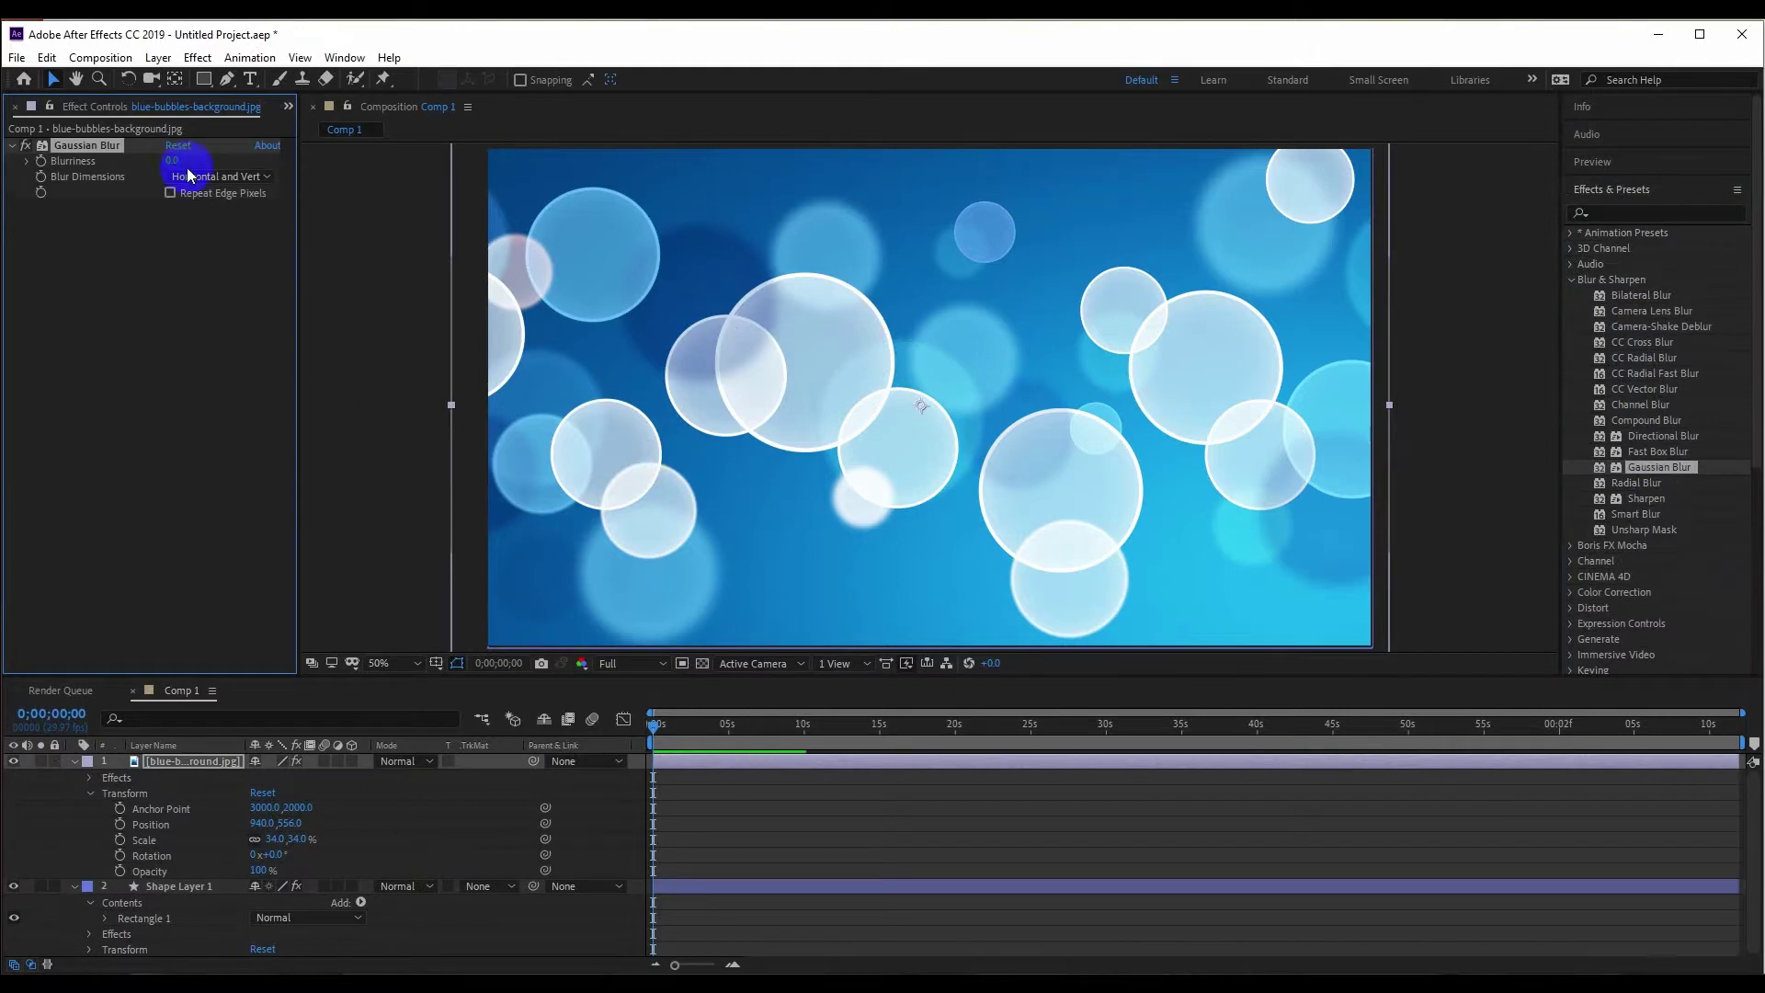
{"action": "mouse_move", "coordinate": [172, 160]}
{"action": "left_mouse_down"}
{"action": "mouse_move", "coordinate": [411, 178]}
{"action": "mouse_move", "coordinate": [412, 299]}
{"action": "left_mouse_up"}
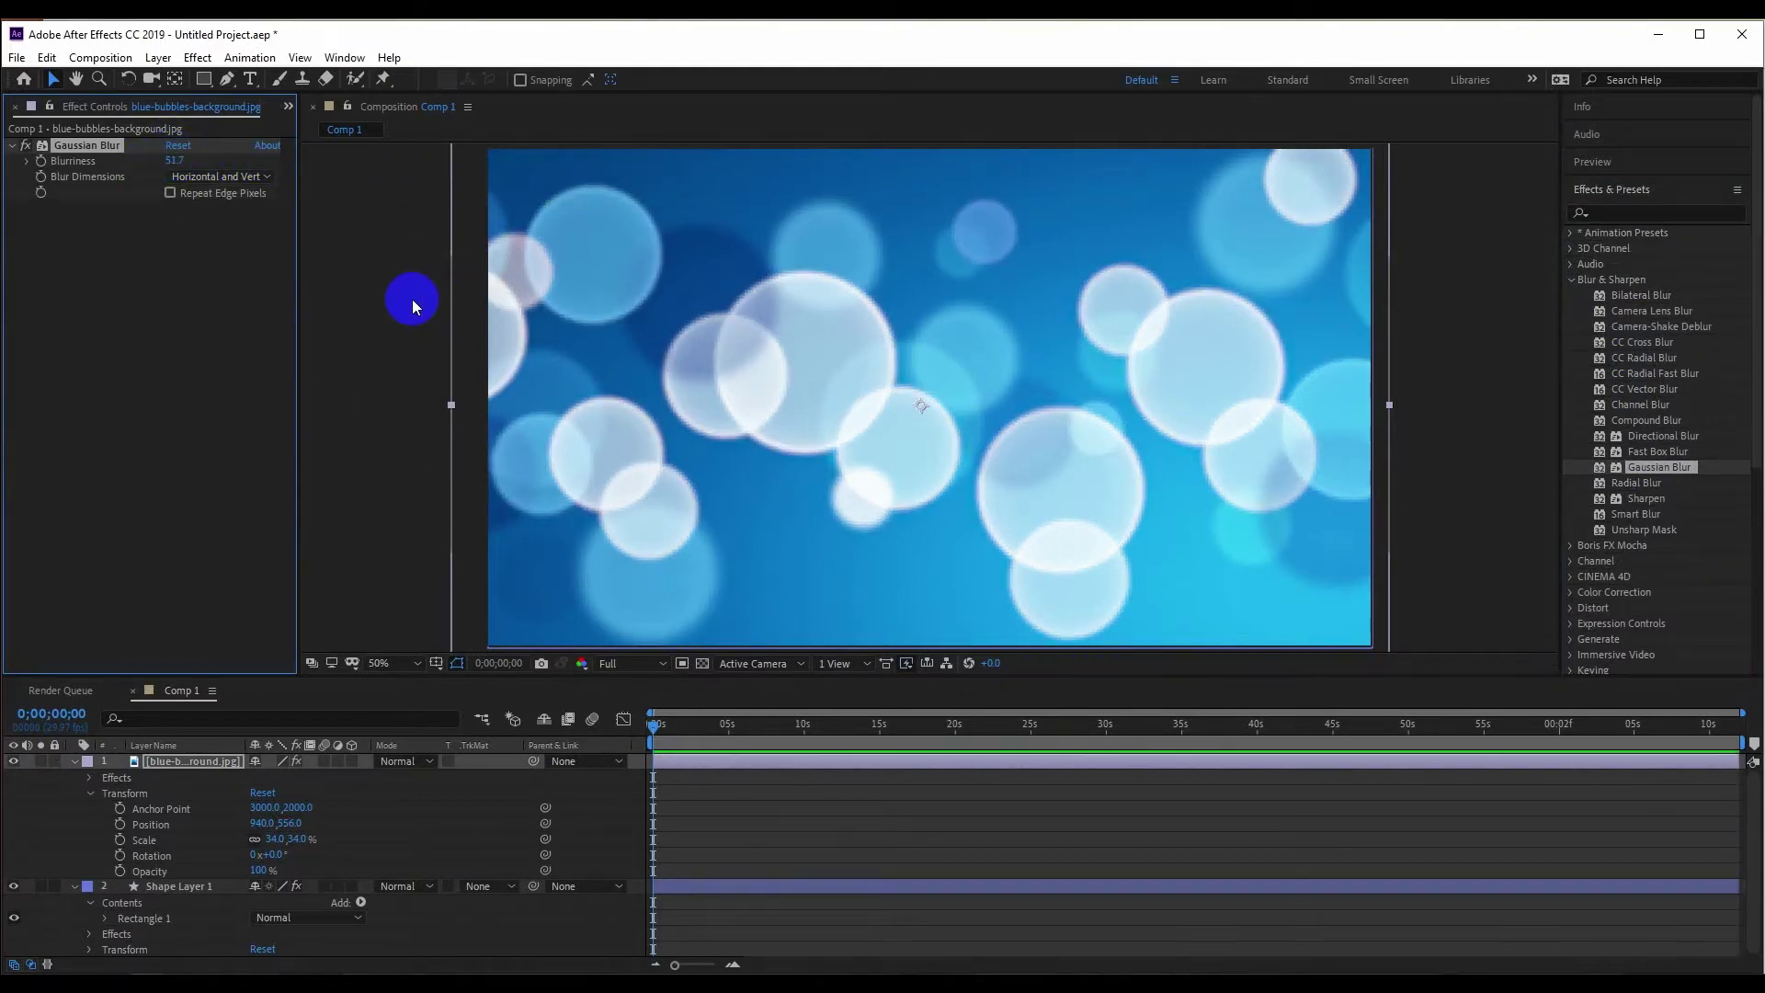
{"action": "left_click_drag", "start_coordinate": [168, 159], "coordinate": [716, 167]}
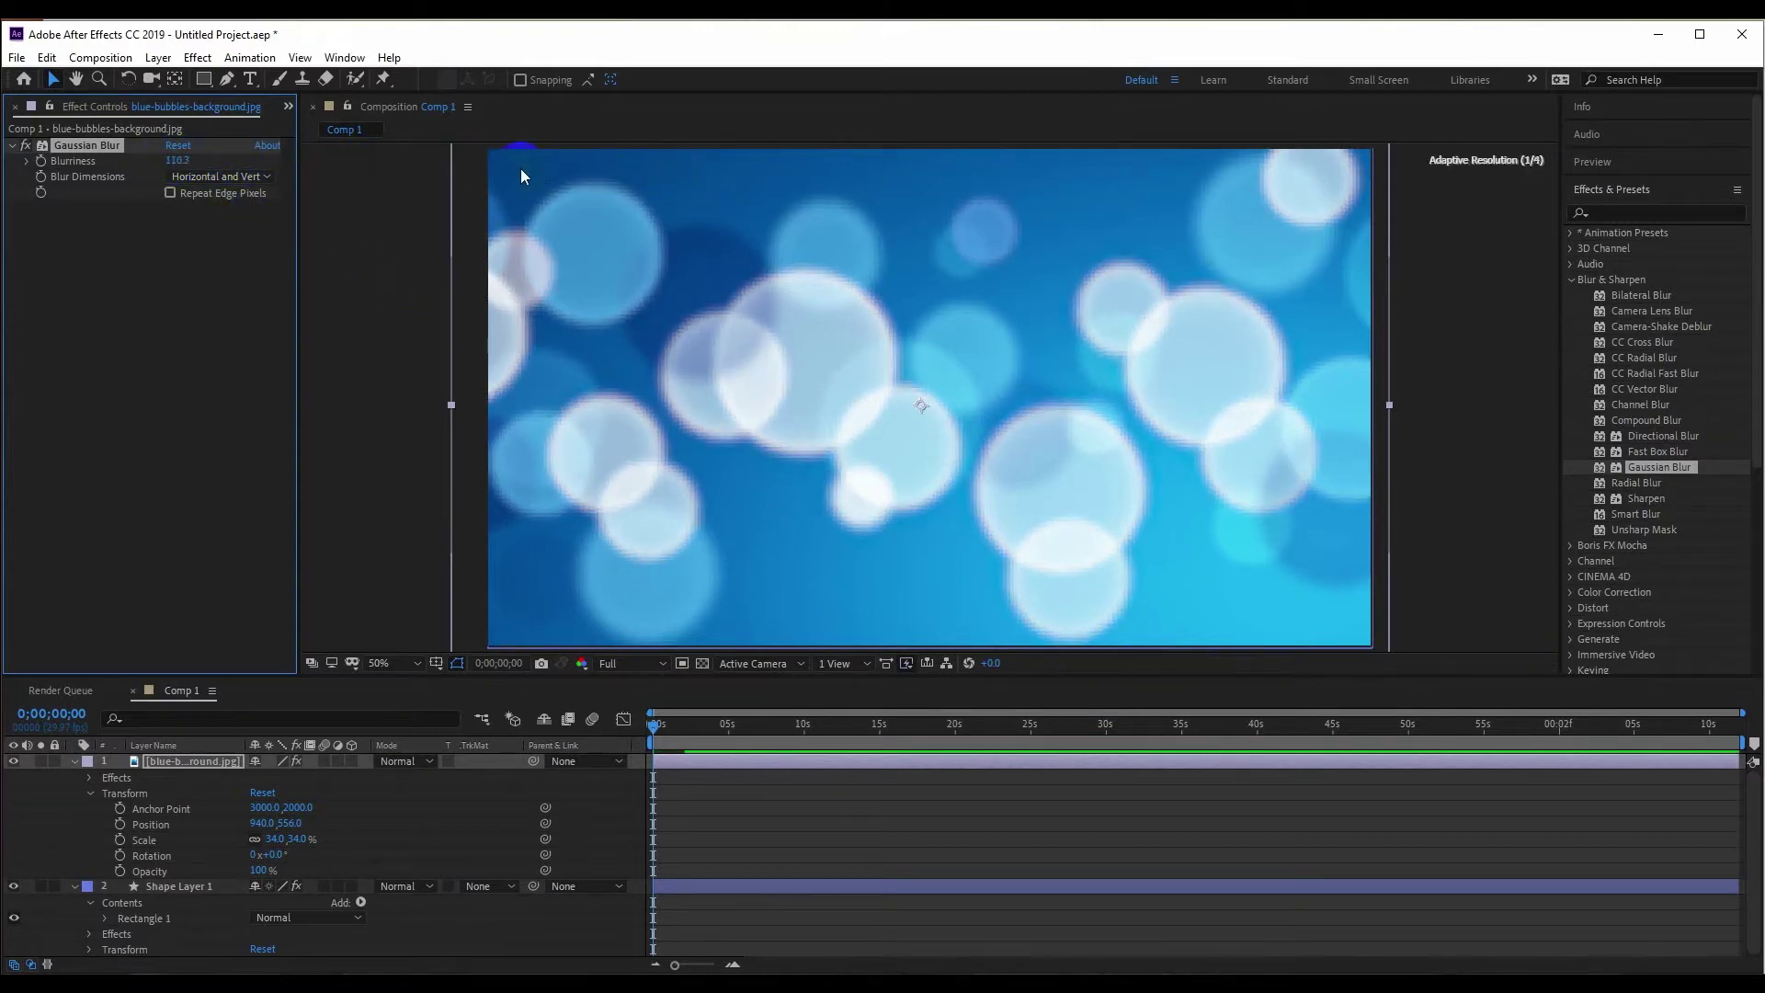
{"action": "left_click", "coordinate": [426, 288]}
{"action": "mouse_move", "coordinate": [178, 160]}
{"action": "left_mouse_down"}
{"action": "mouse_move", "coordinate": [500, 185]}
{"action": "mouse_move", "coordinate": [465, 329]}
{"action": "left_mouse_up"}
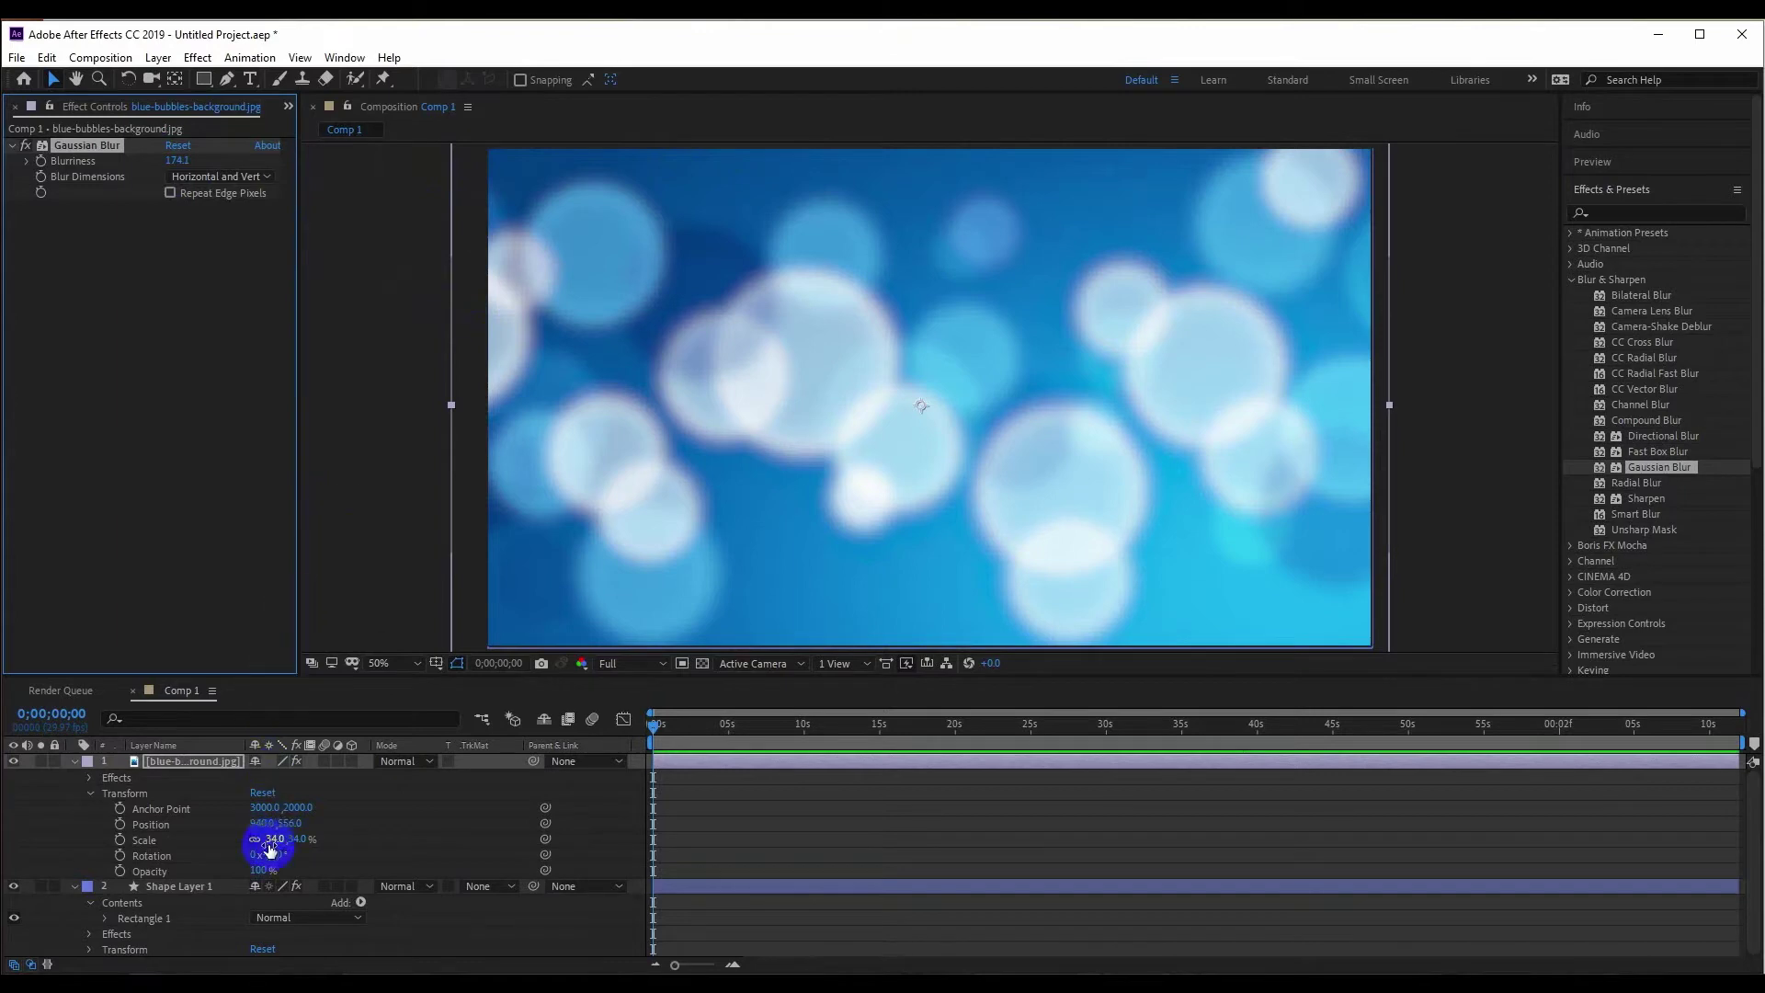
- Fade the bubbles background Opacity to 24%, showing only Opacity with T
{"action": "left_click_drag", "start_coordinate": [259, 870], "coordinate": [221, 870]}
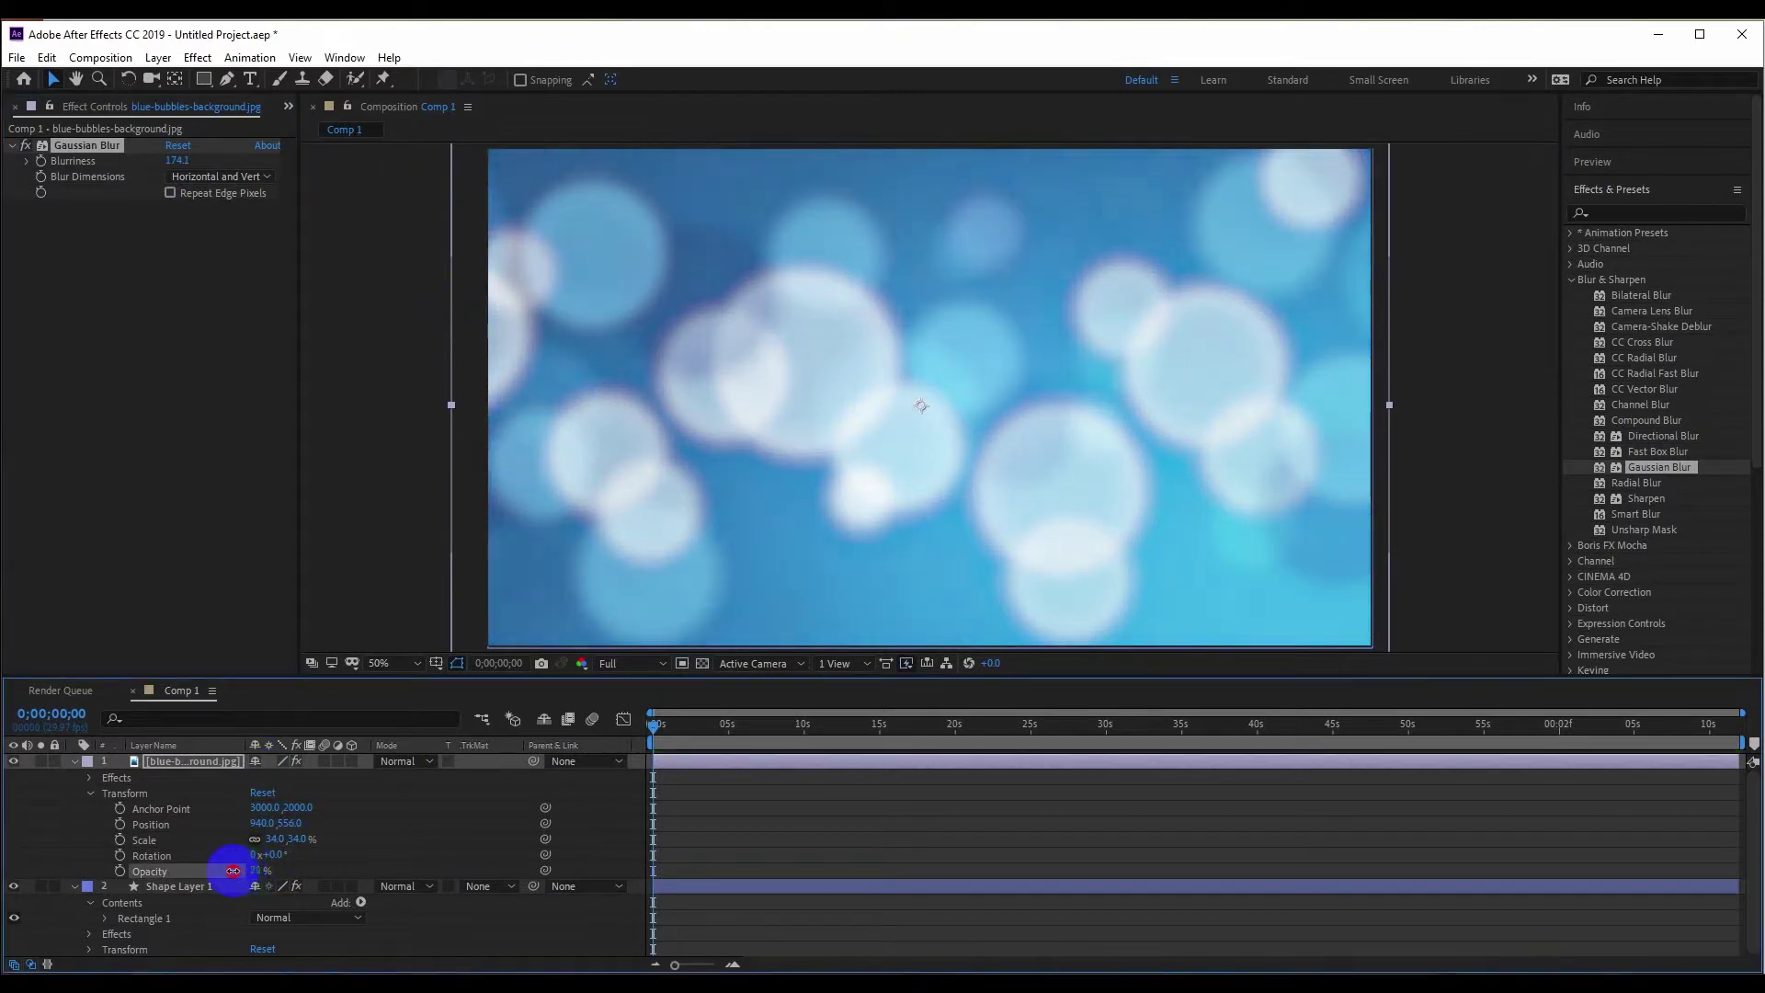
{"action": "left_click_drag", "start_coordinate": [221, 870], "coordinate": [210, 870]}
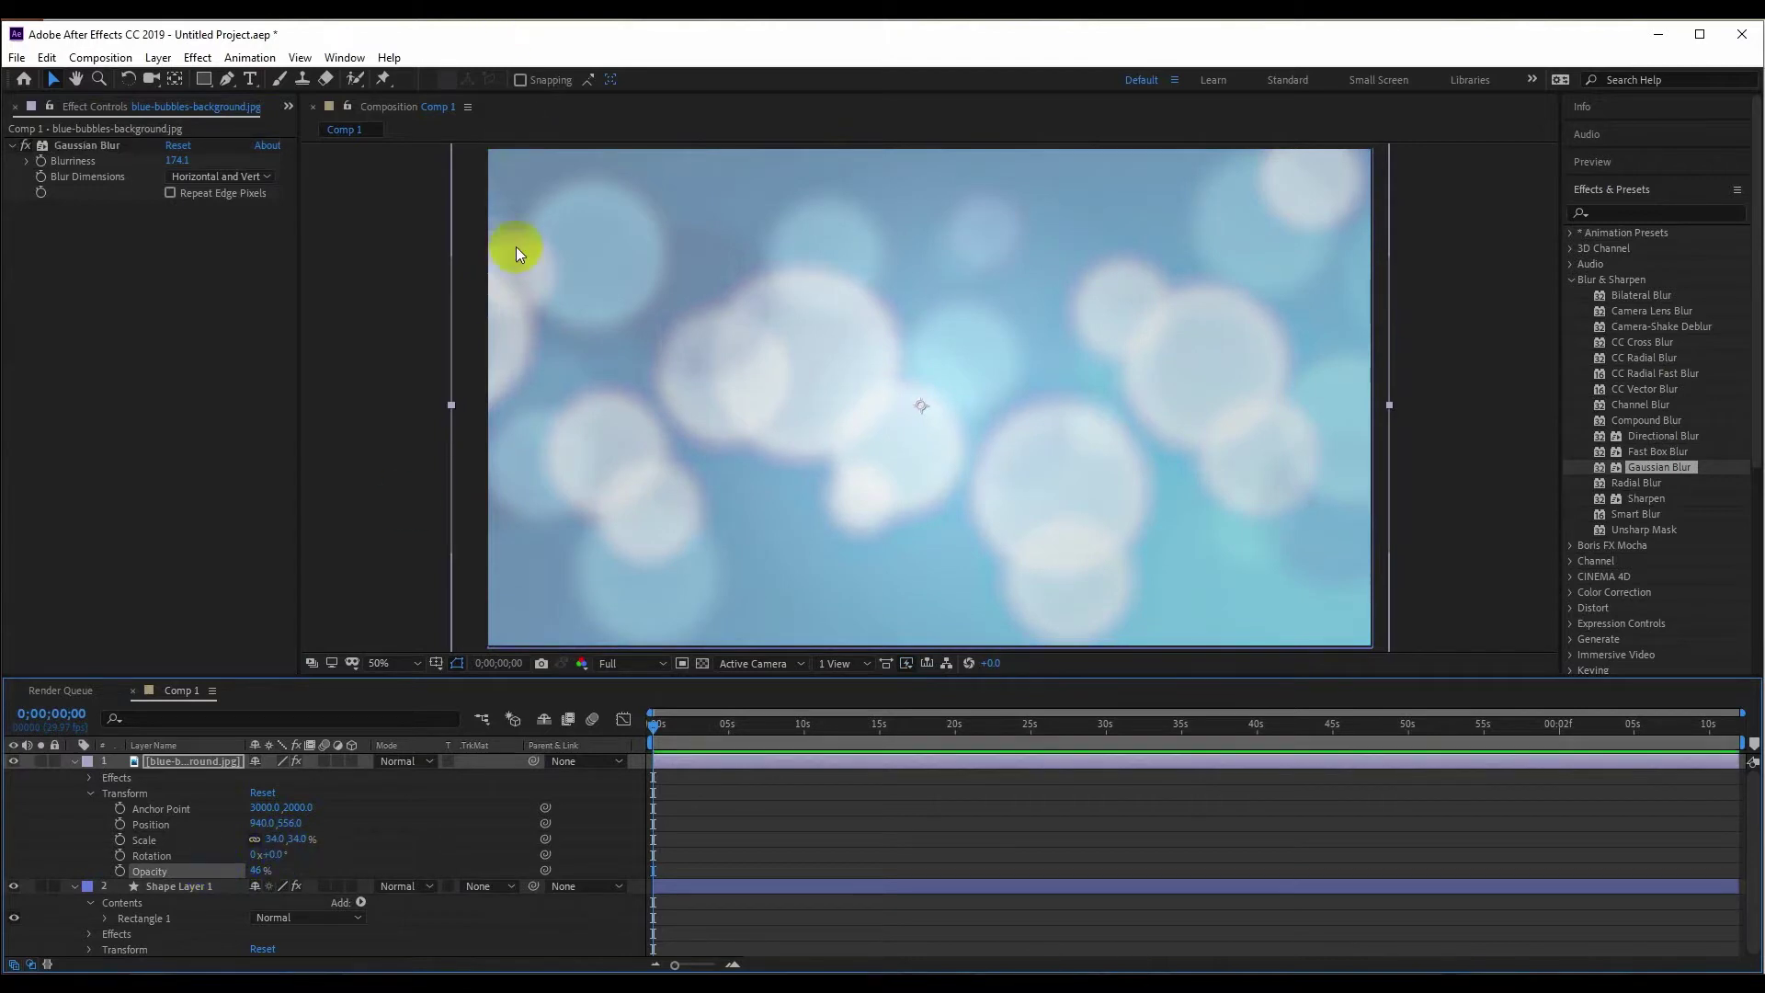
{"action": "left_click_drag", "start_coordinate": [258, 869], "coordinate": [244, 875]}
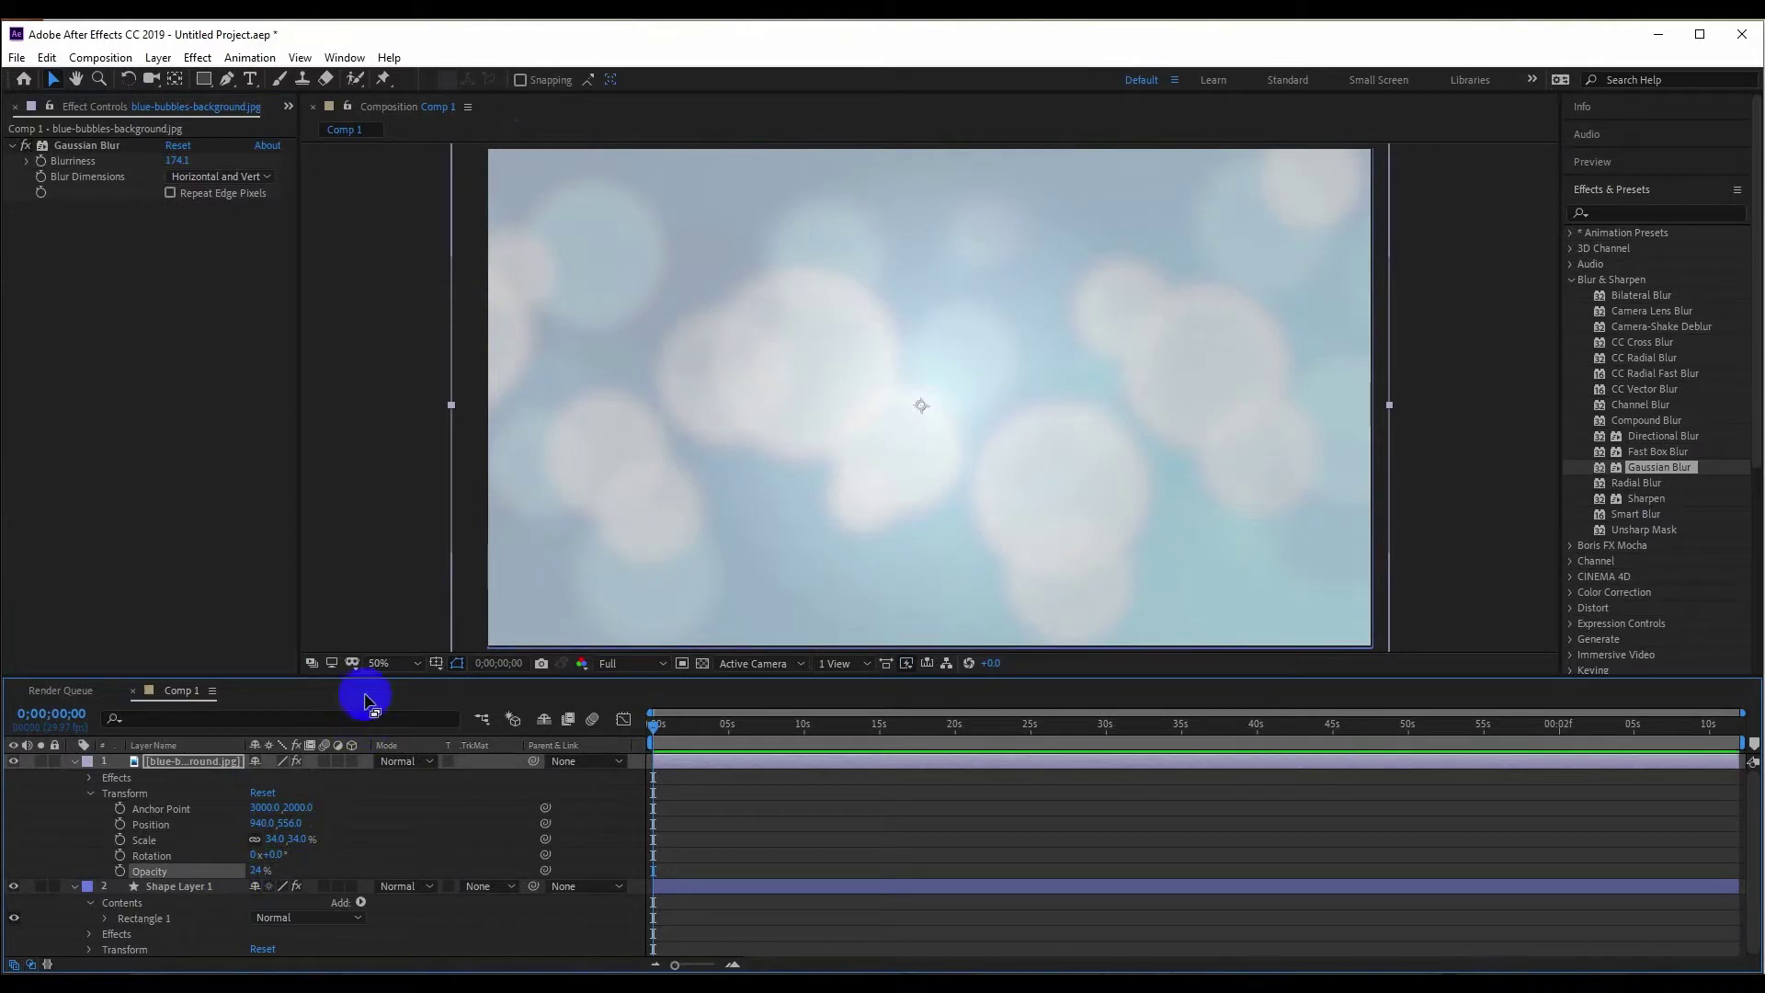
{"action": "left_click", "coordinate": [377, 257]}
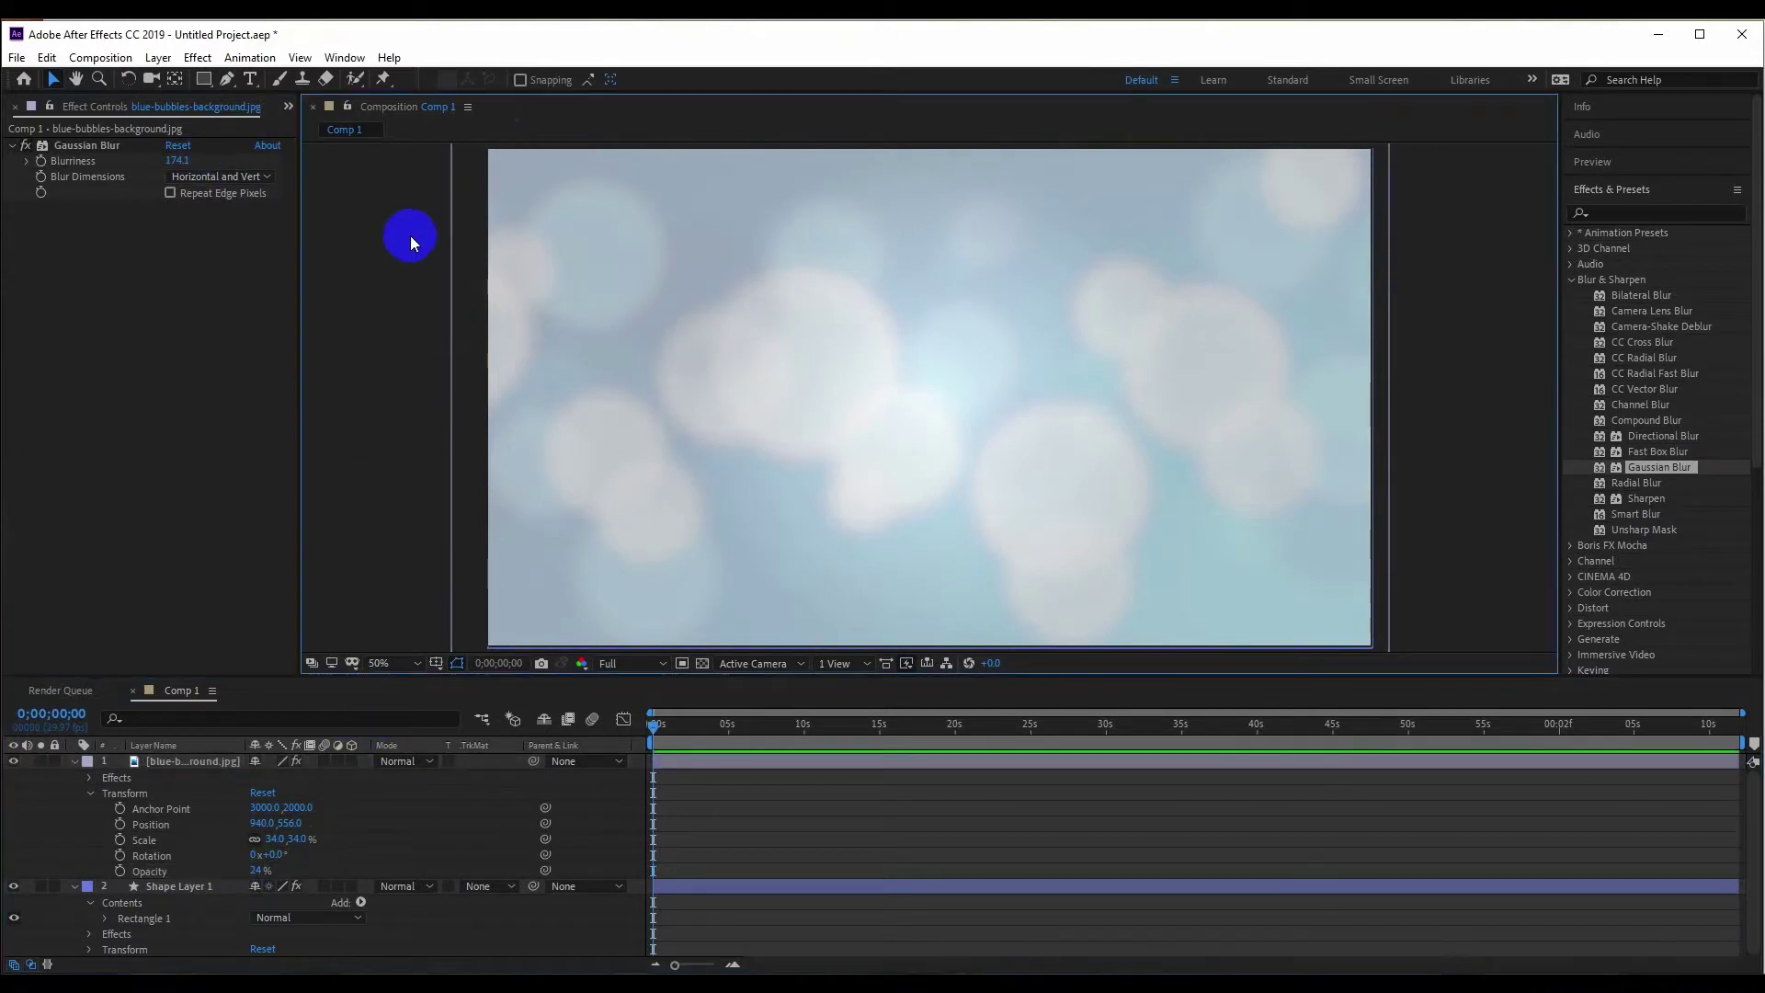
{"action": "key", "text": "t"}
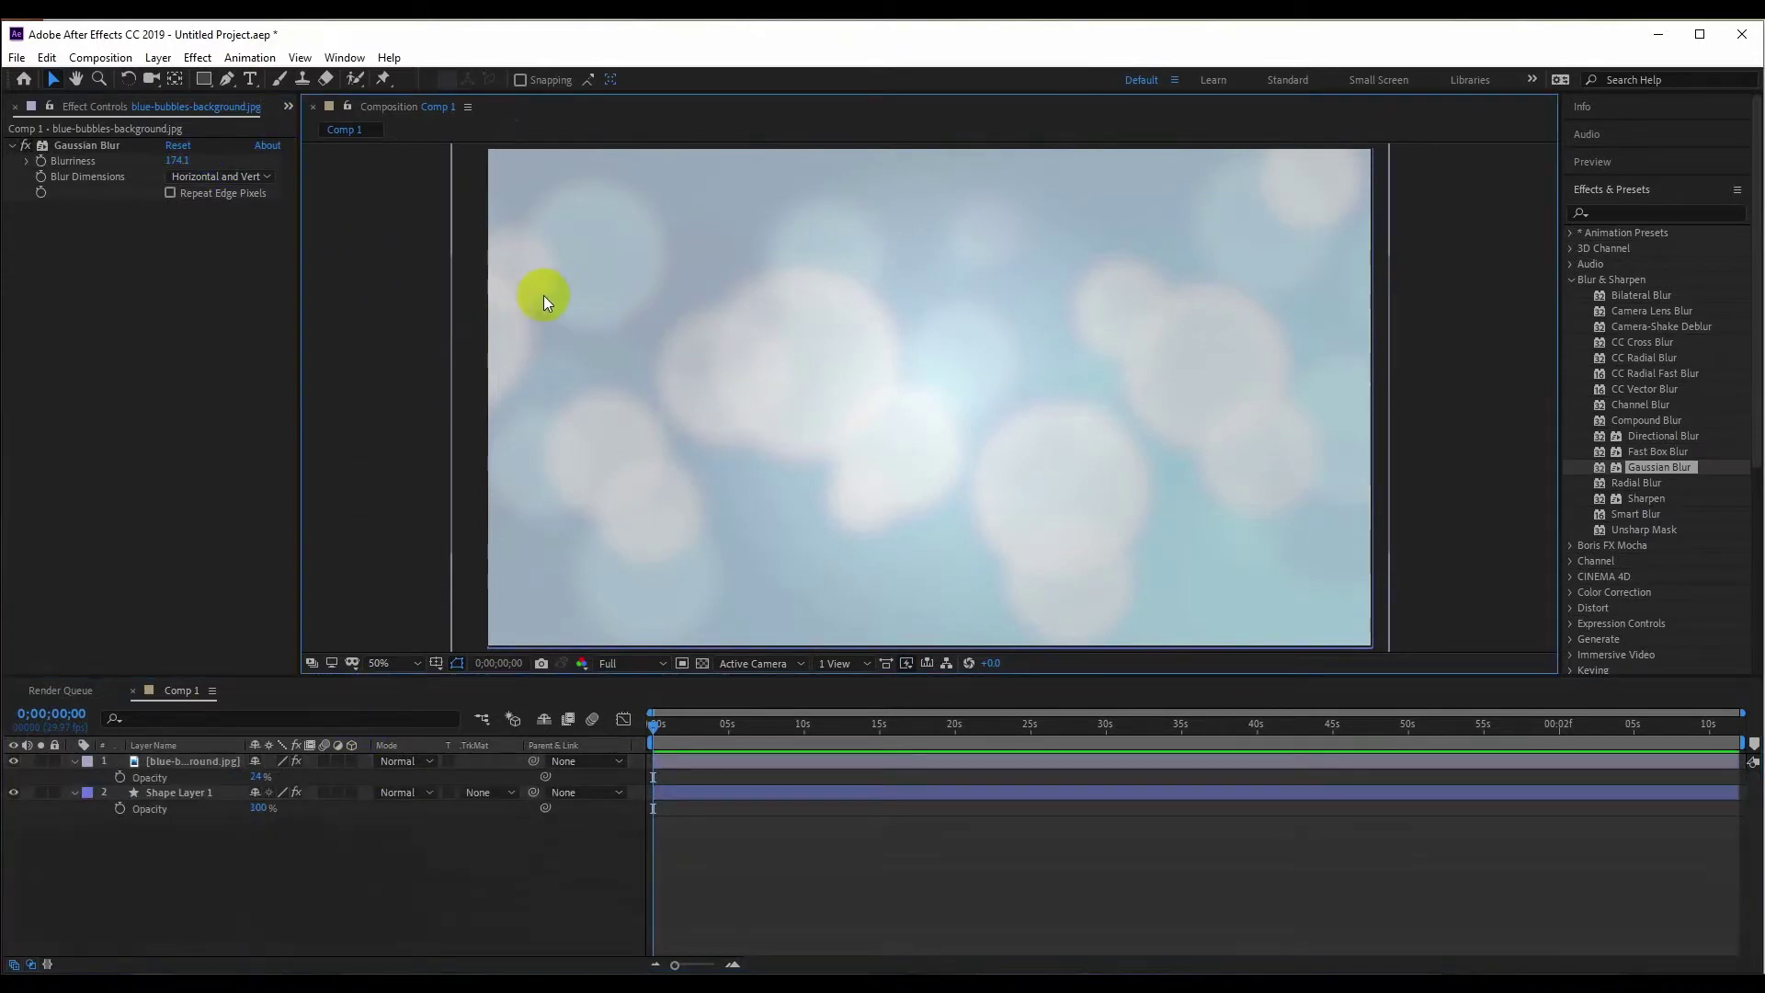
{"action": "left_click", "coordinate": [250, 79]}
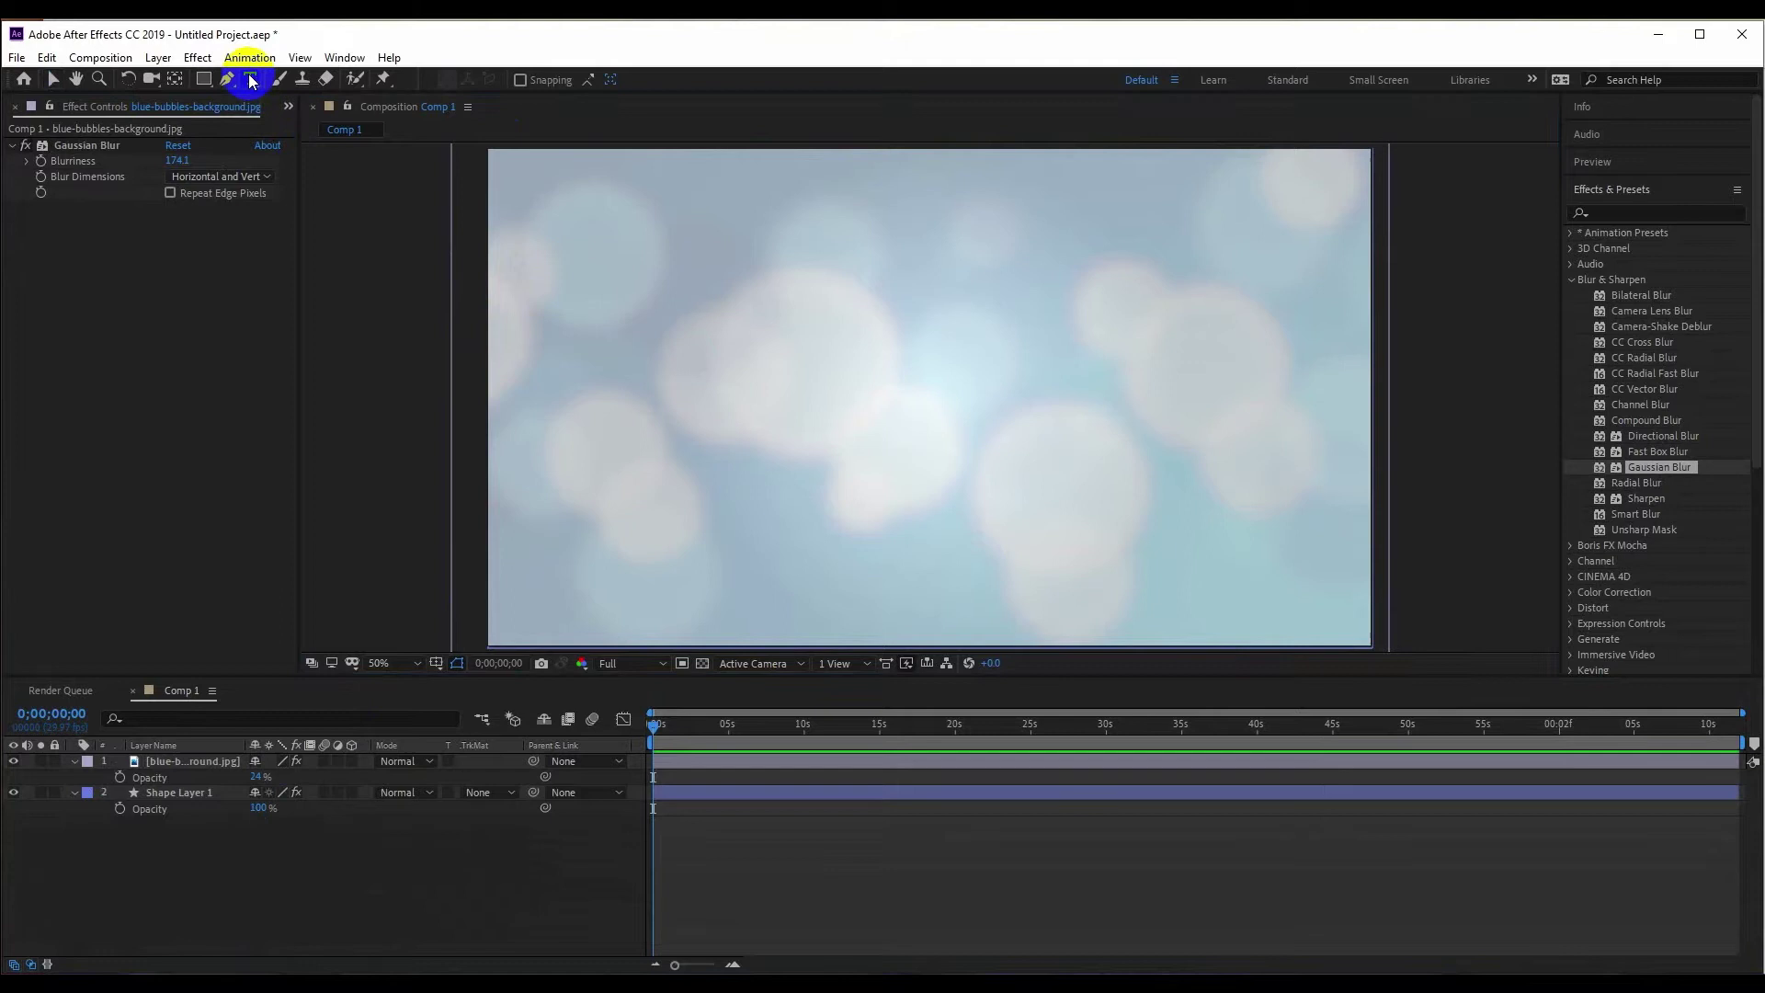
- Add a text layer reading 'THUMBNAIL IN' near the top left
{"action": "left_click", "coordinate": [648, 269]}
{"action": "type", "text": "T"}
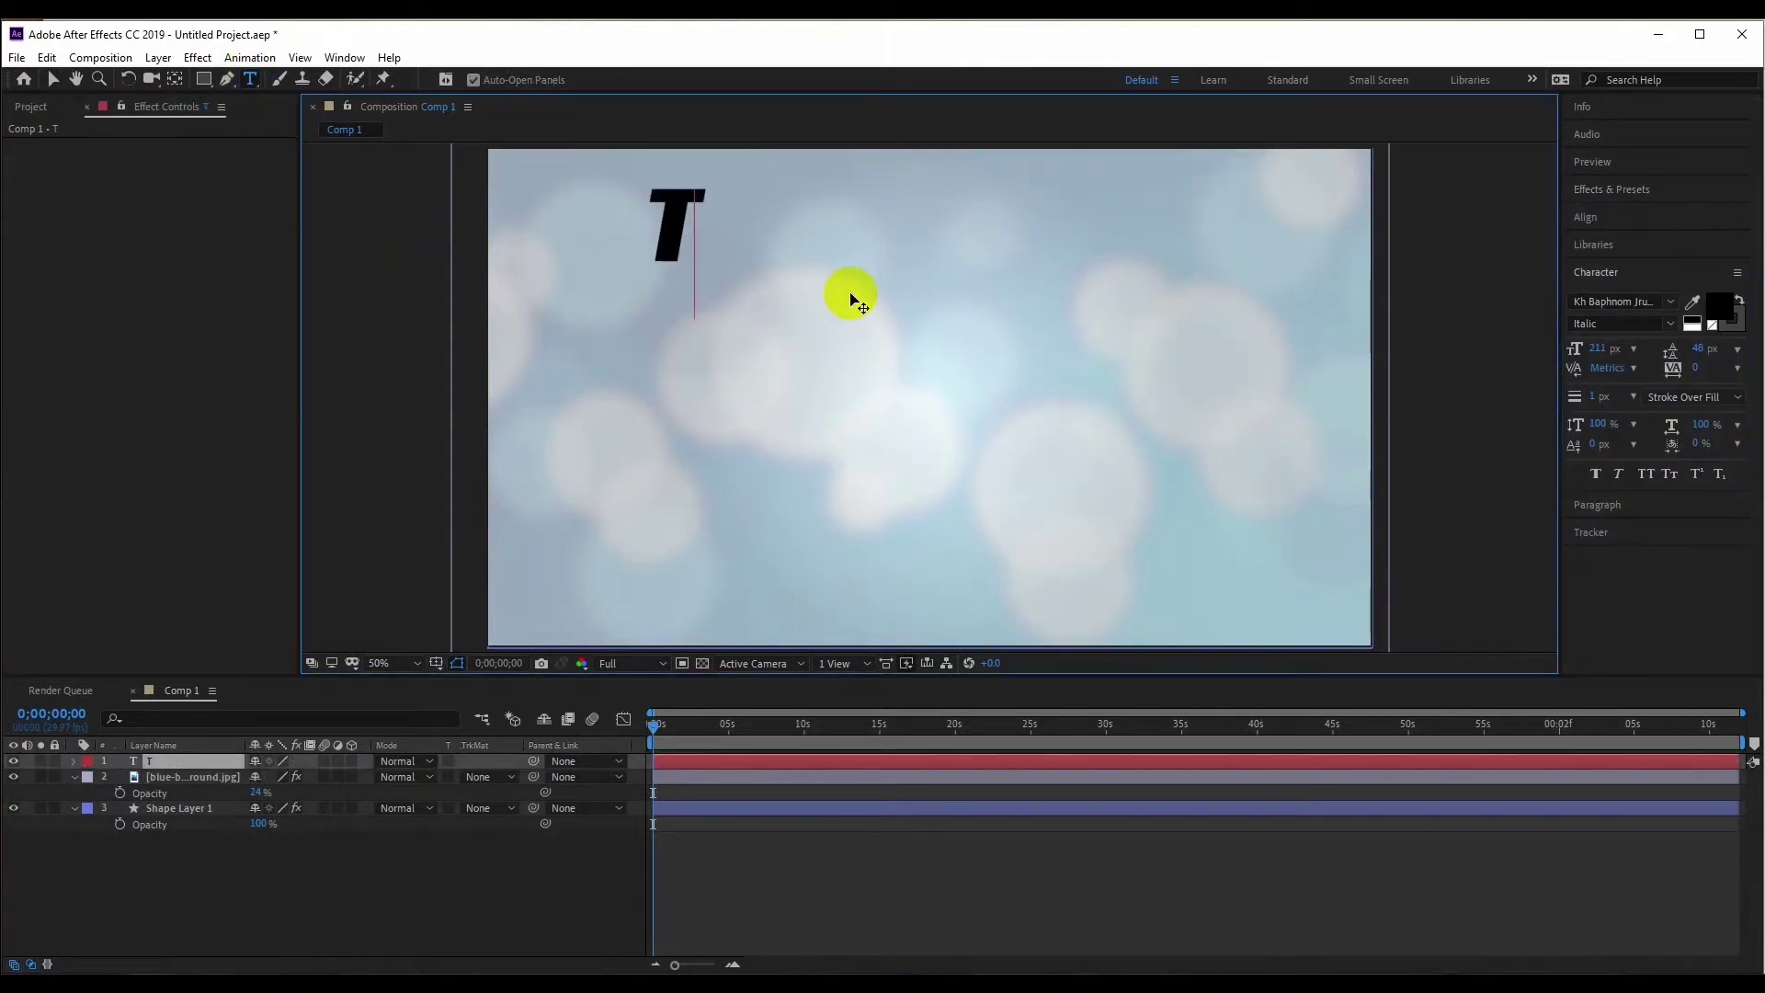
{"action": "type", "text": "u"}
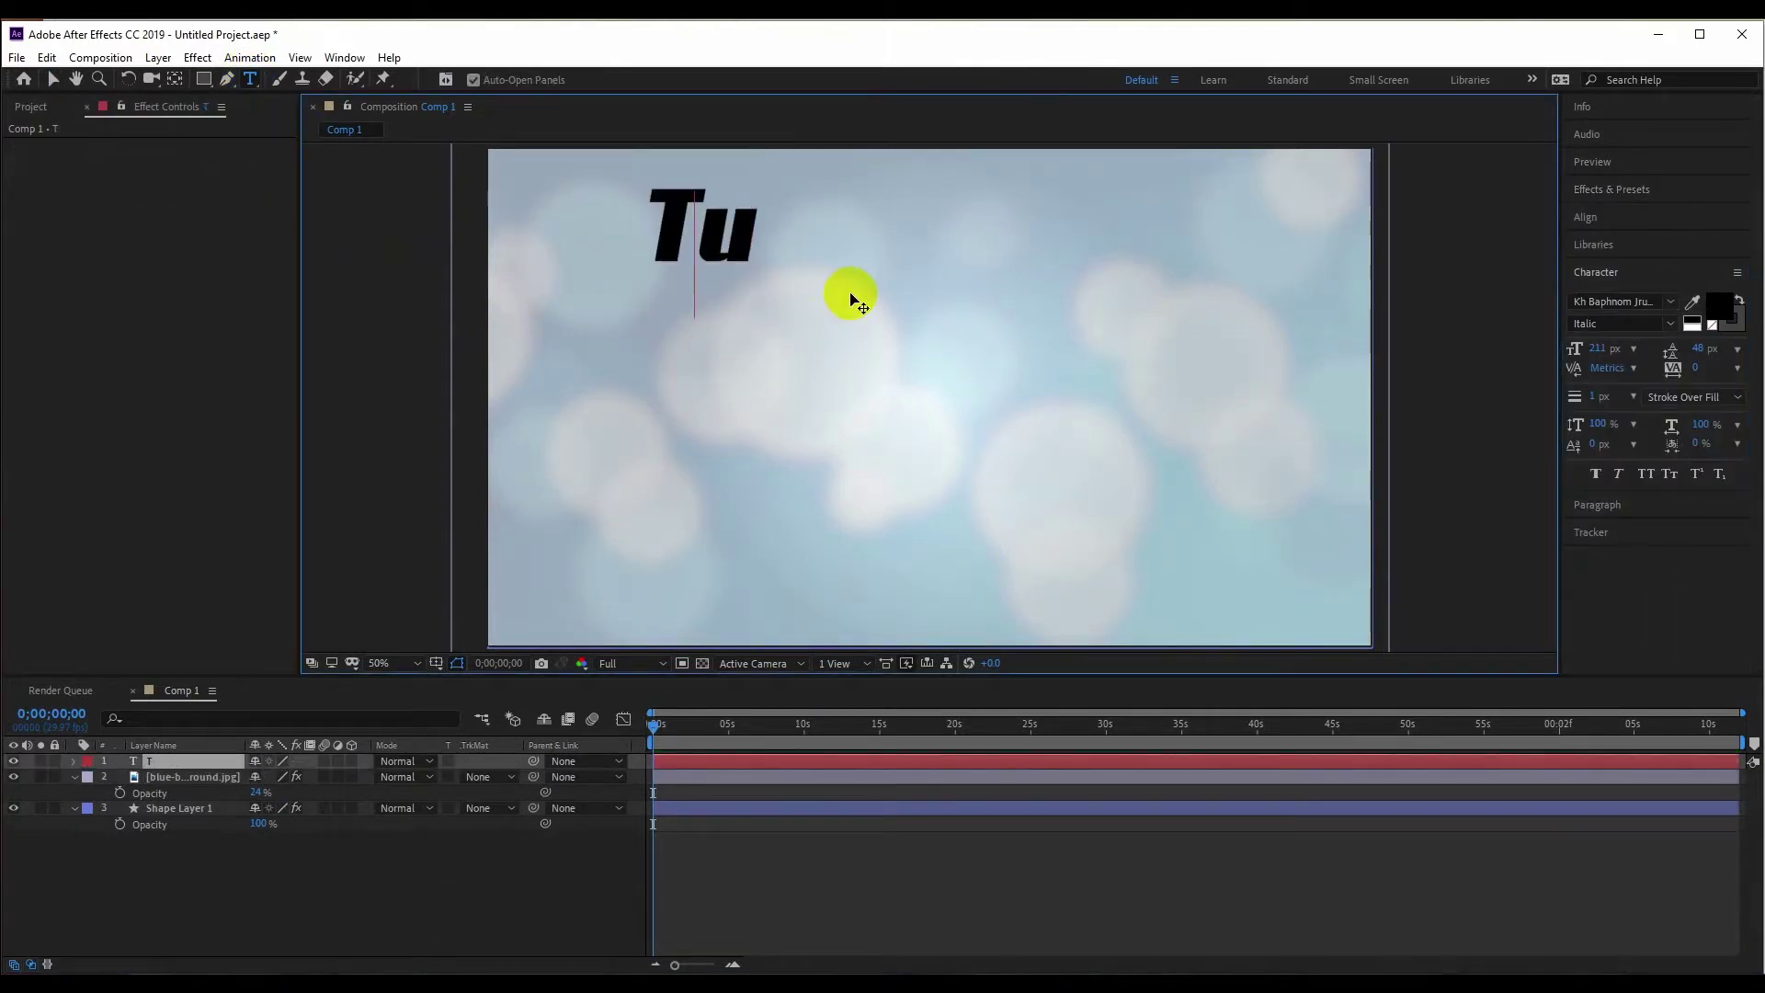
{"action": "key", "text": "BackSpace"}
{"action": "type", "text": "HU"}
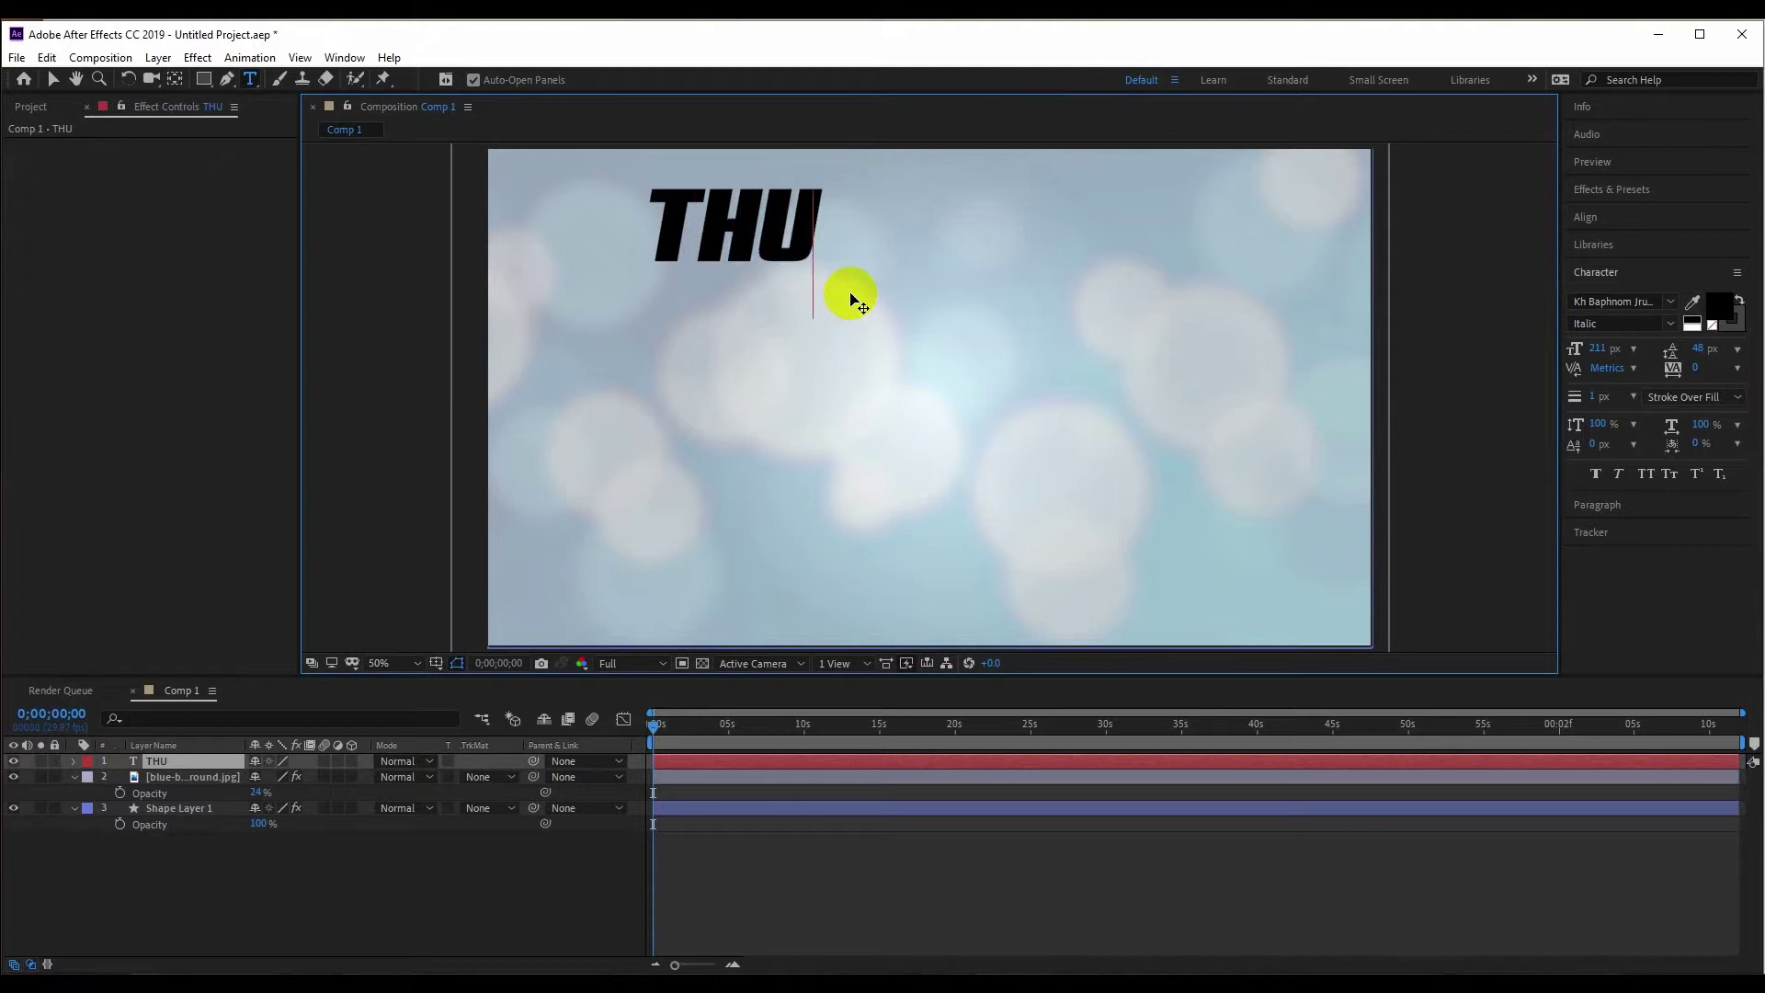
{"action": "type", "text": "MB"}
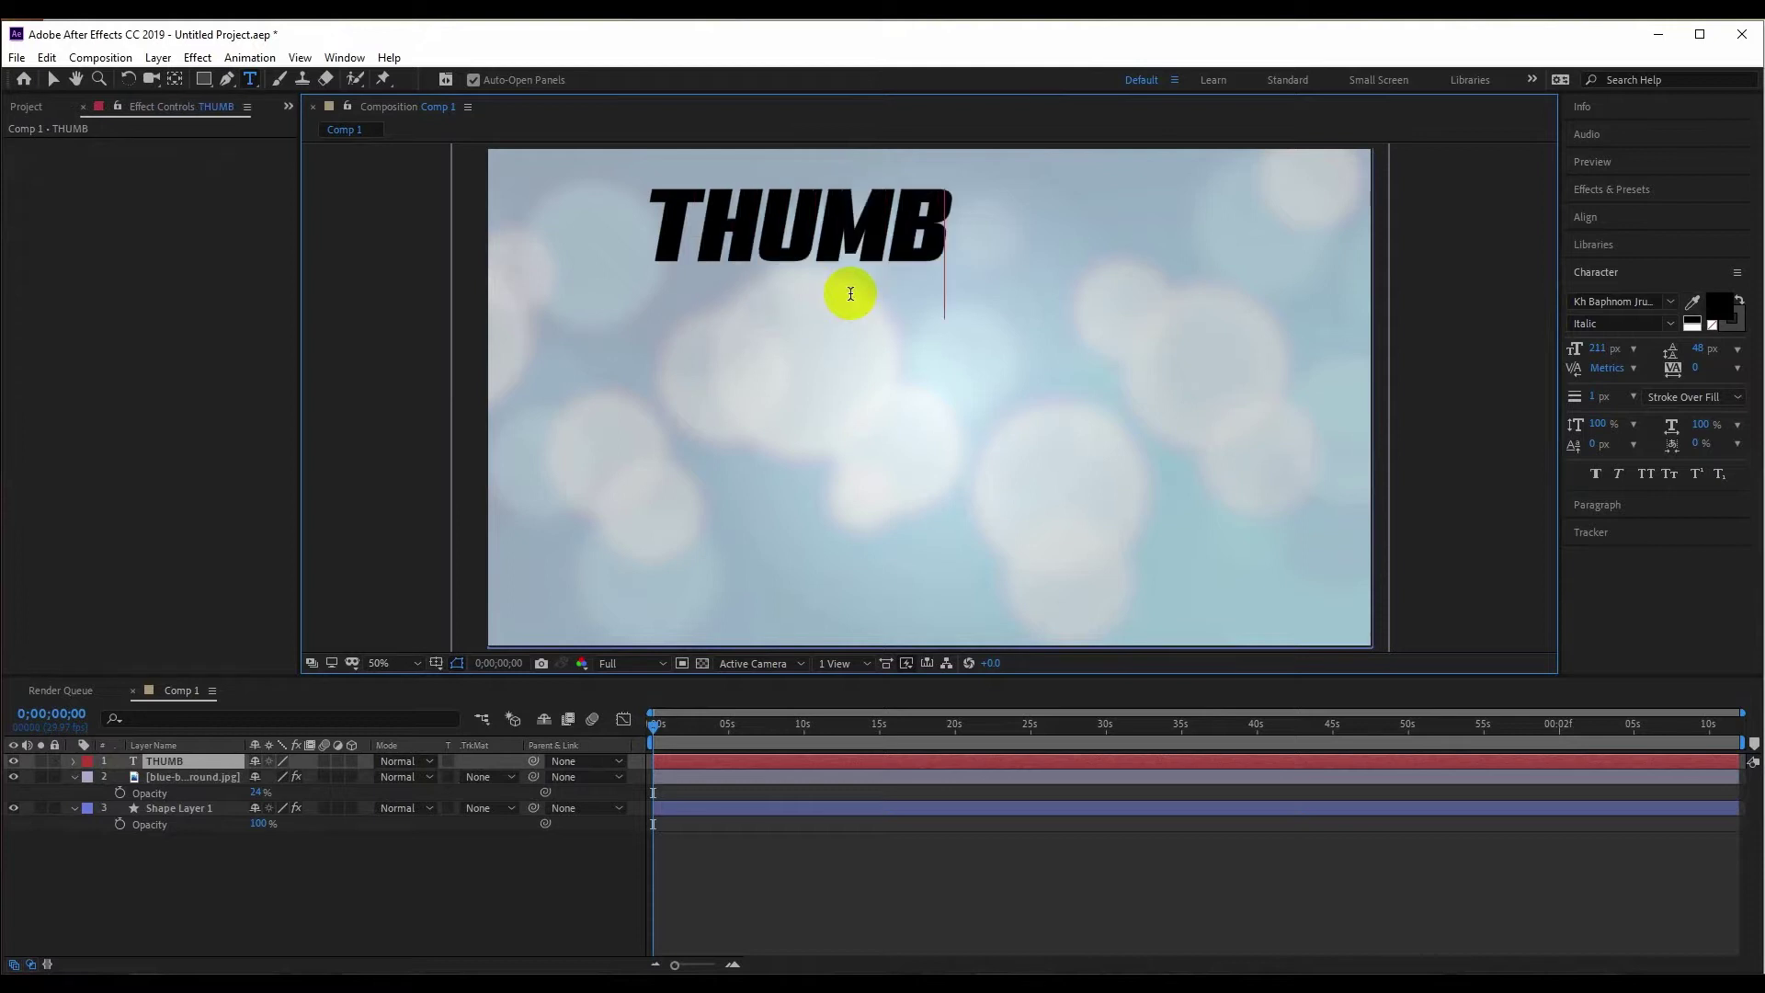
{"action": "type", "text": "NAIL"}
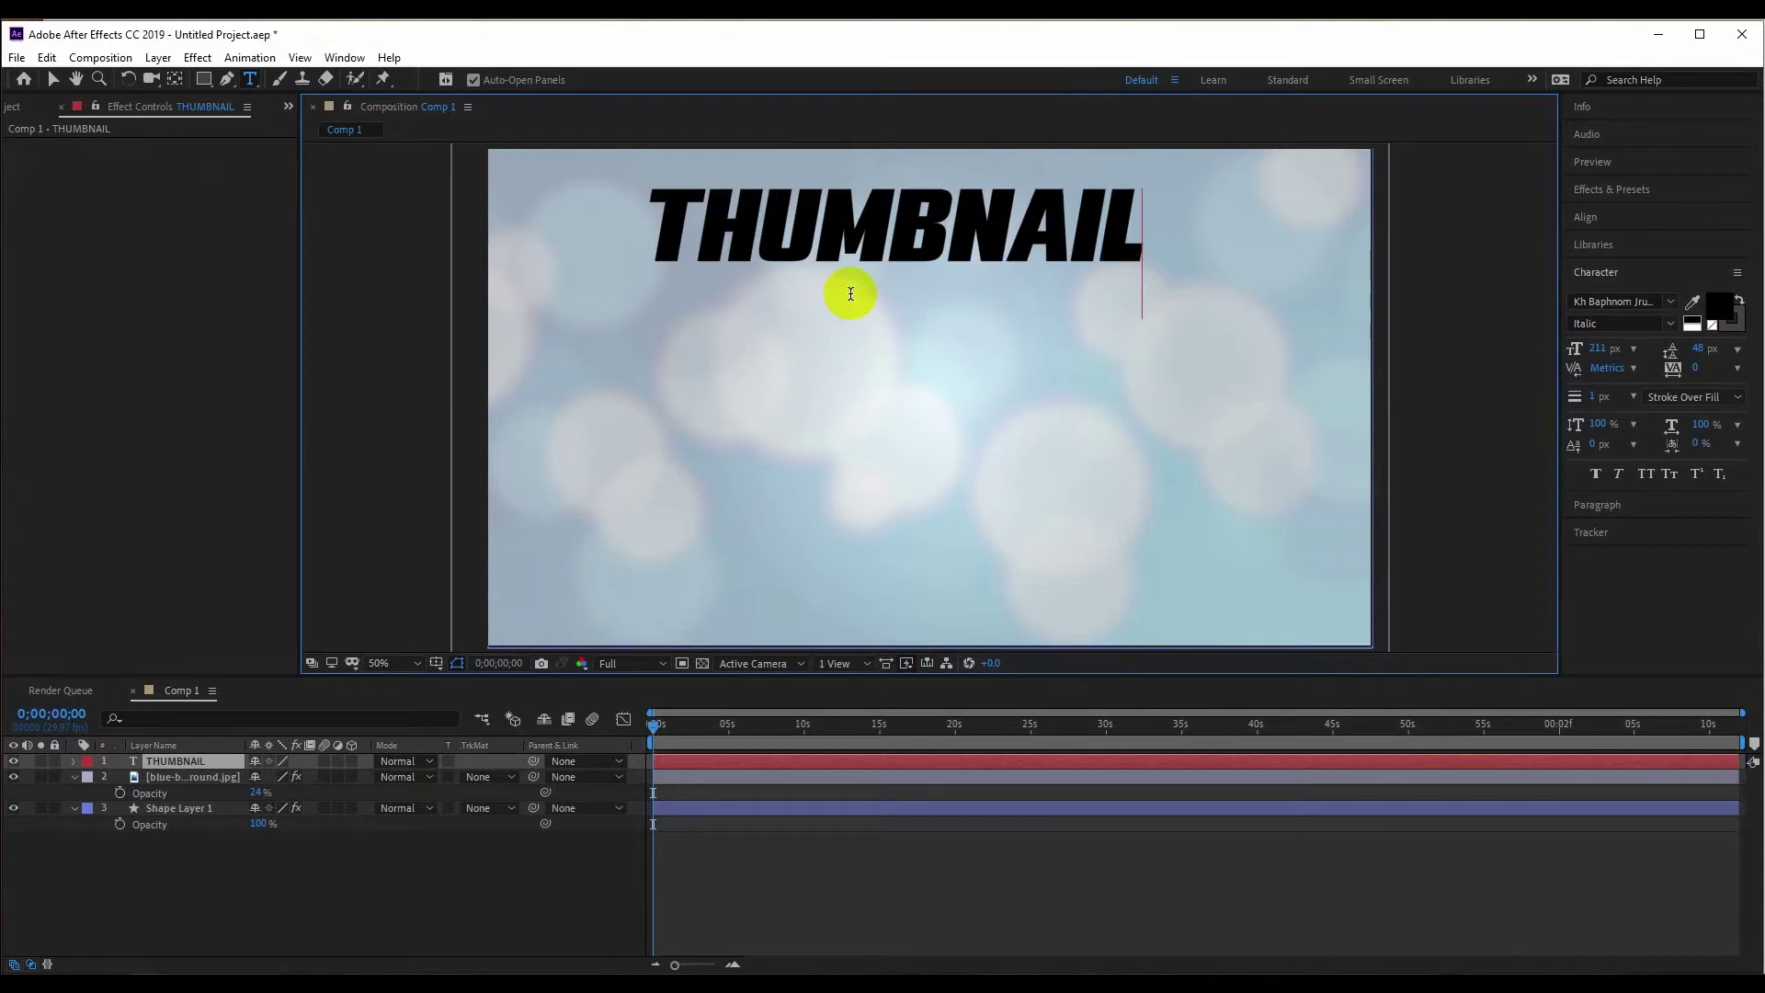
{"action": "type", "text": " IN"}
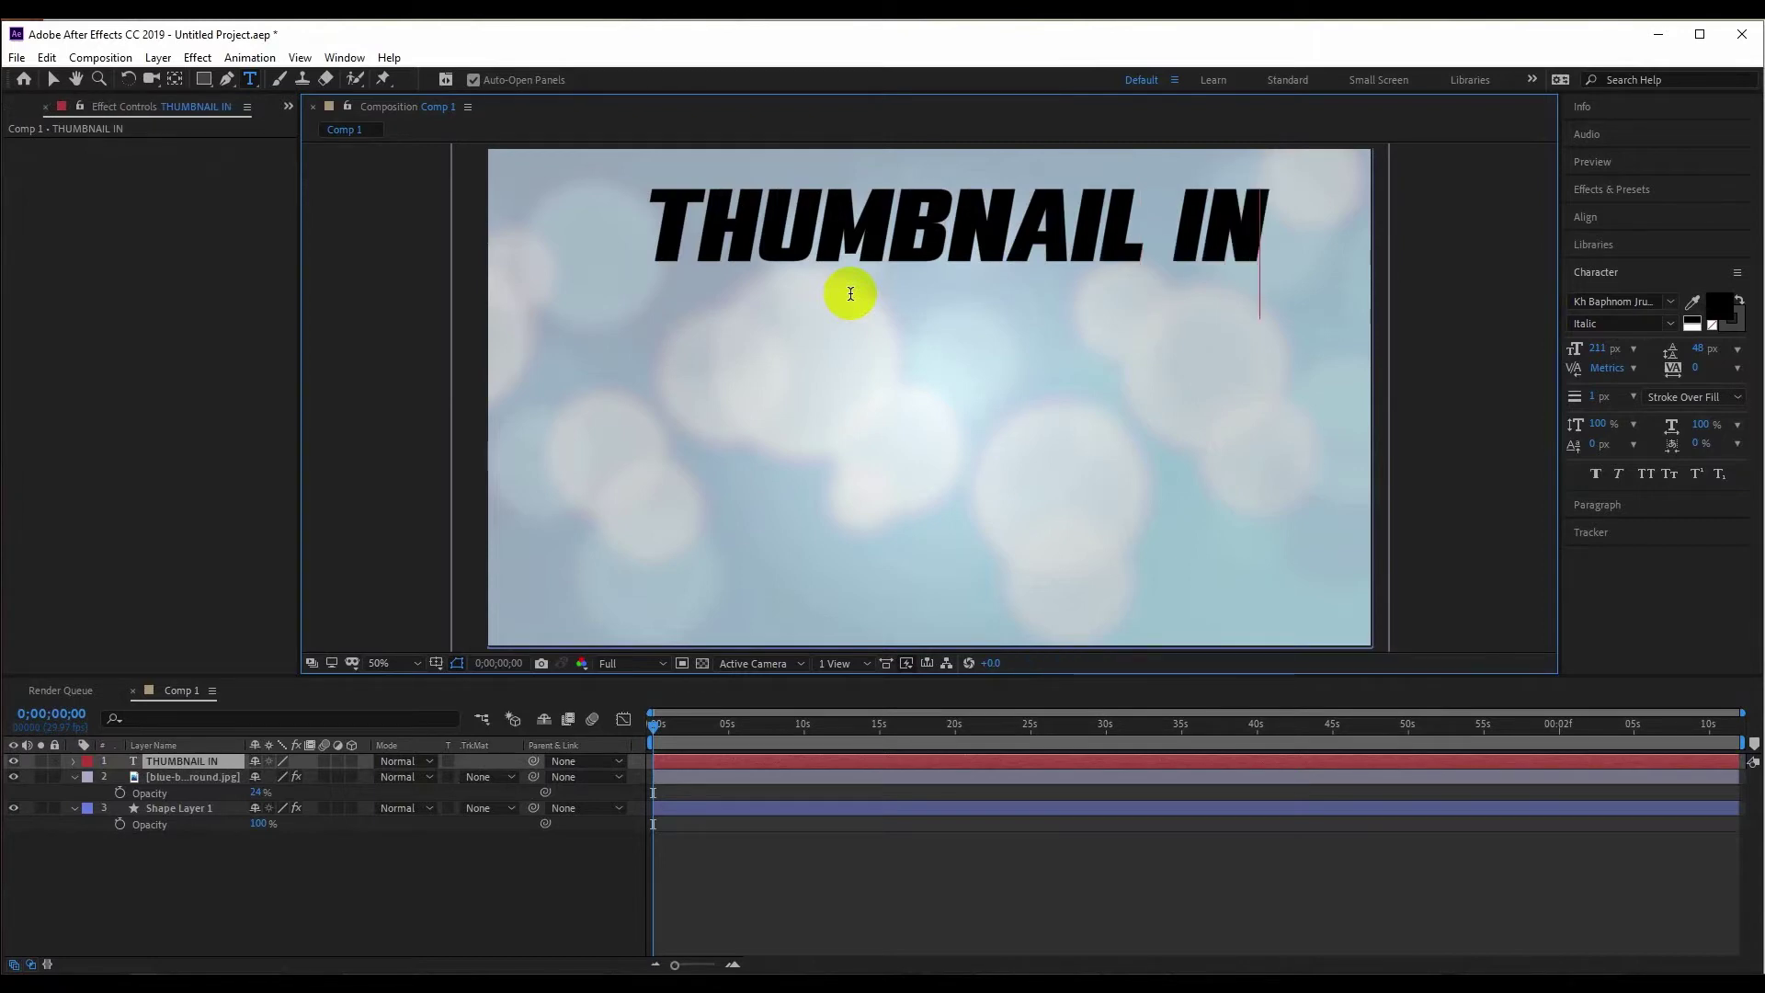
{"action": "key", "text": "Escape"}
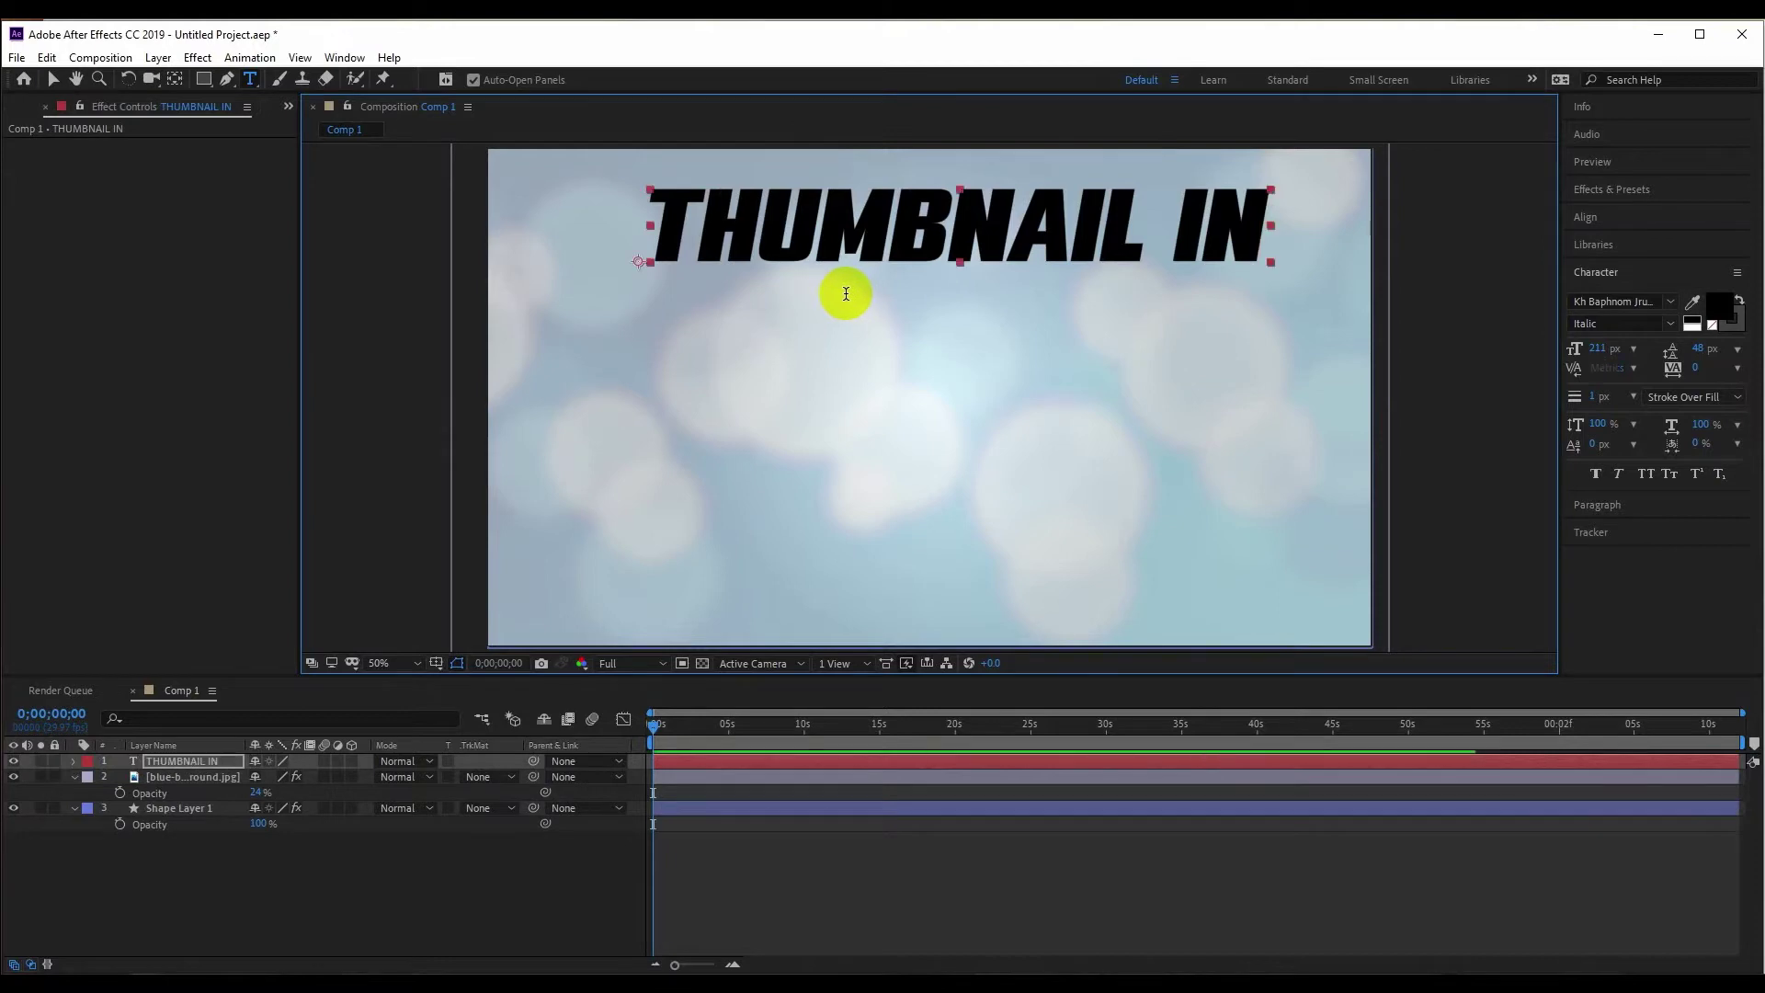
- Add a second text line 'AFTER EFFECT' below THUMBNAIL IN
{"action": "left_click", "coordinate": [691, 334]}
{"action": "type", "text": "A"}
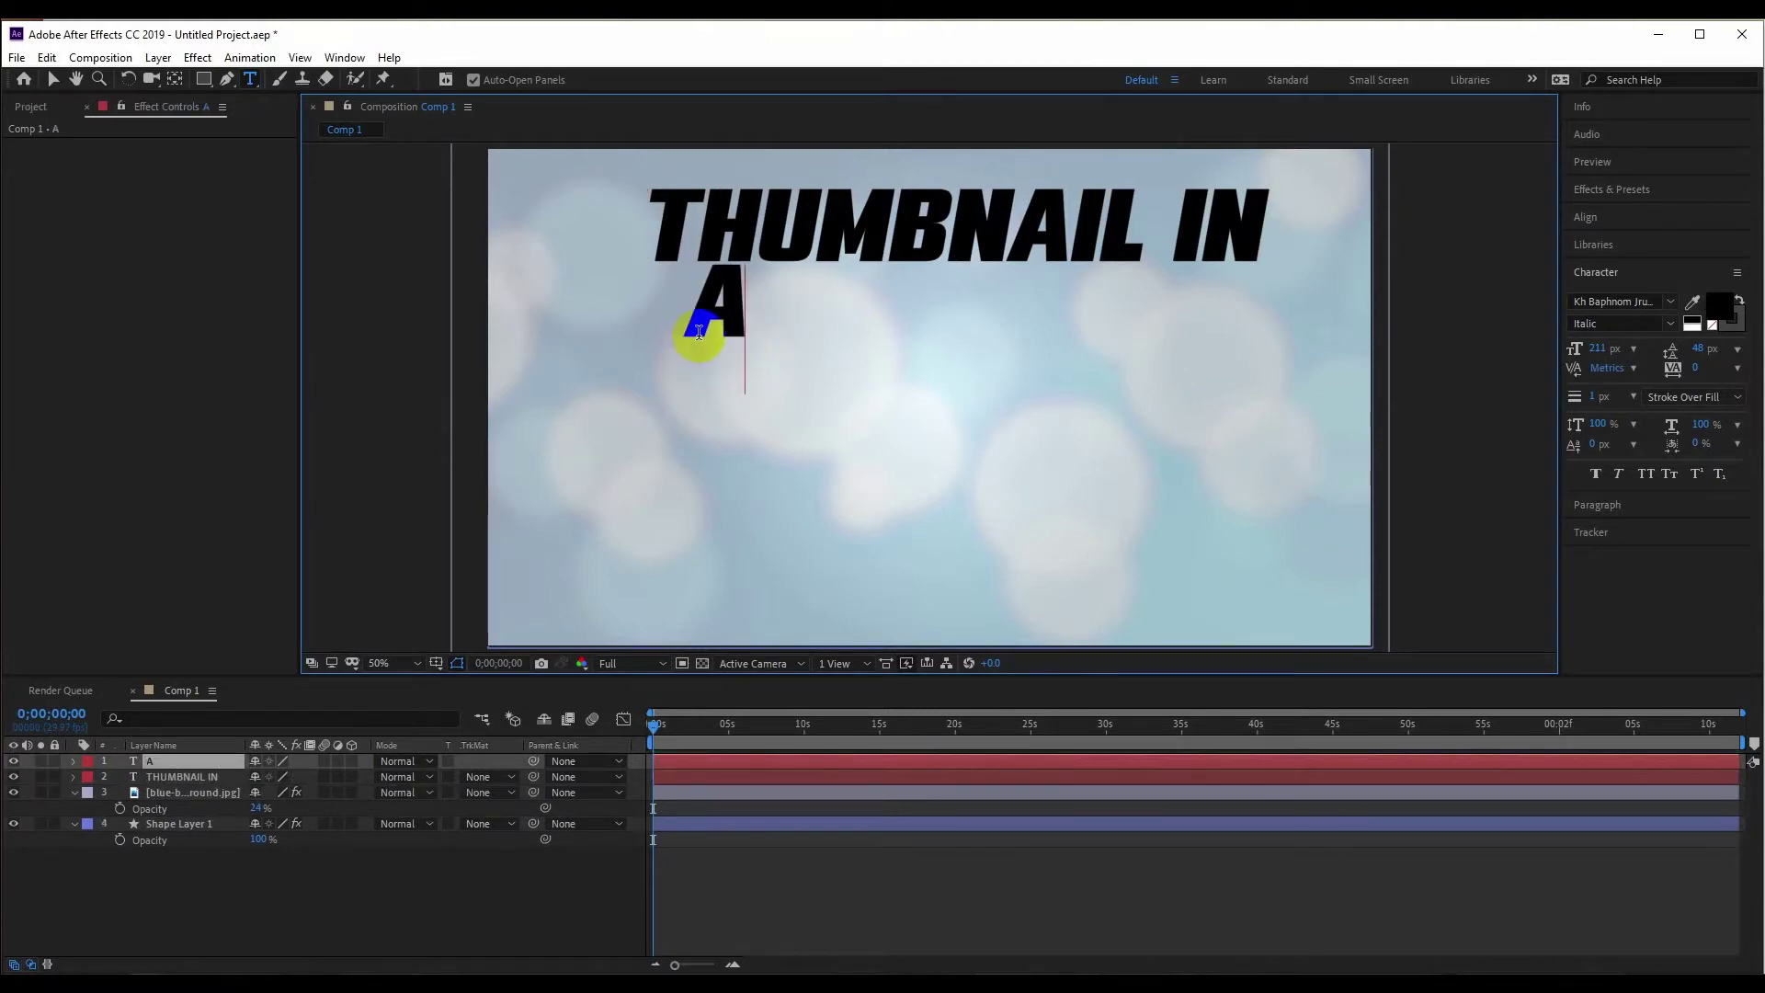
{"action": "type", "text": "FTER EFF"}
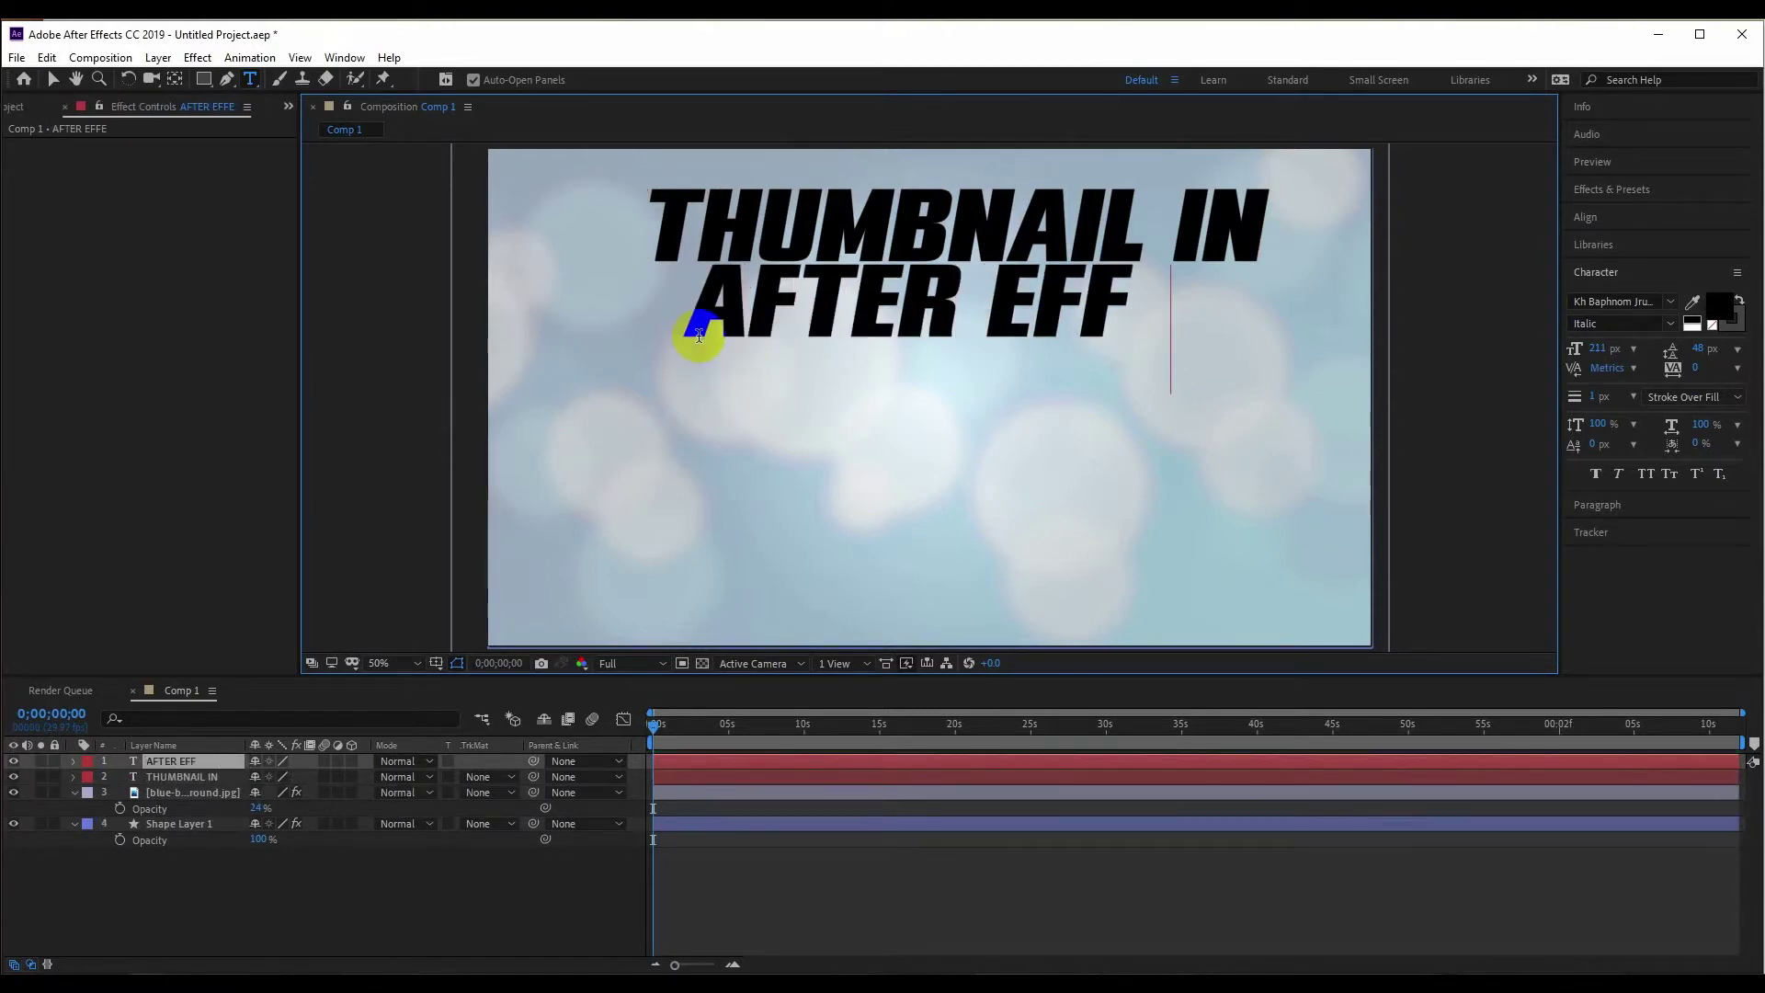
{"action": "type", "text": "ECT"}
{"action": "key", "text": "Escape"}
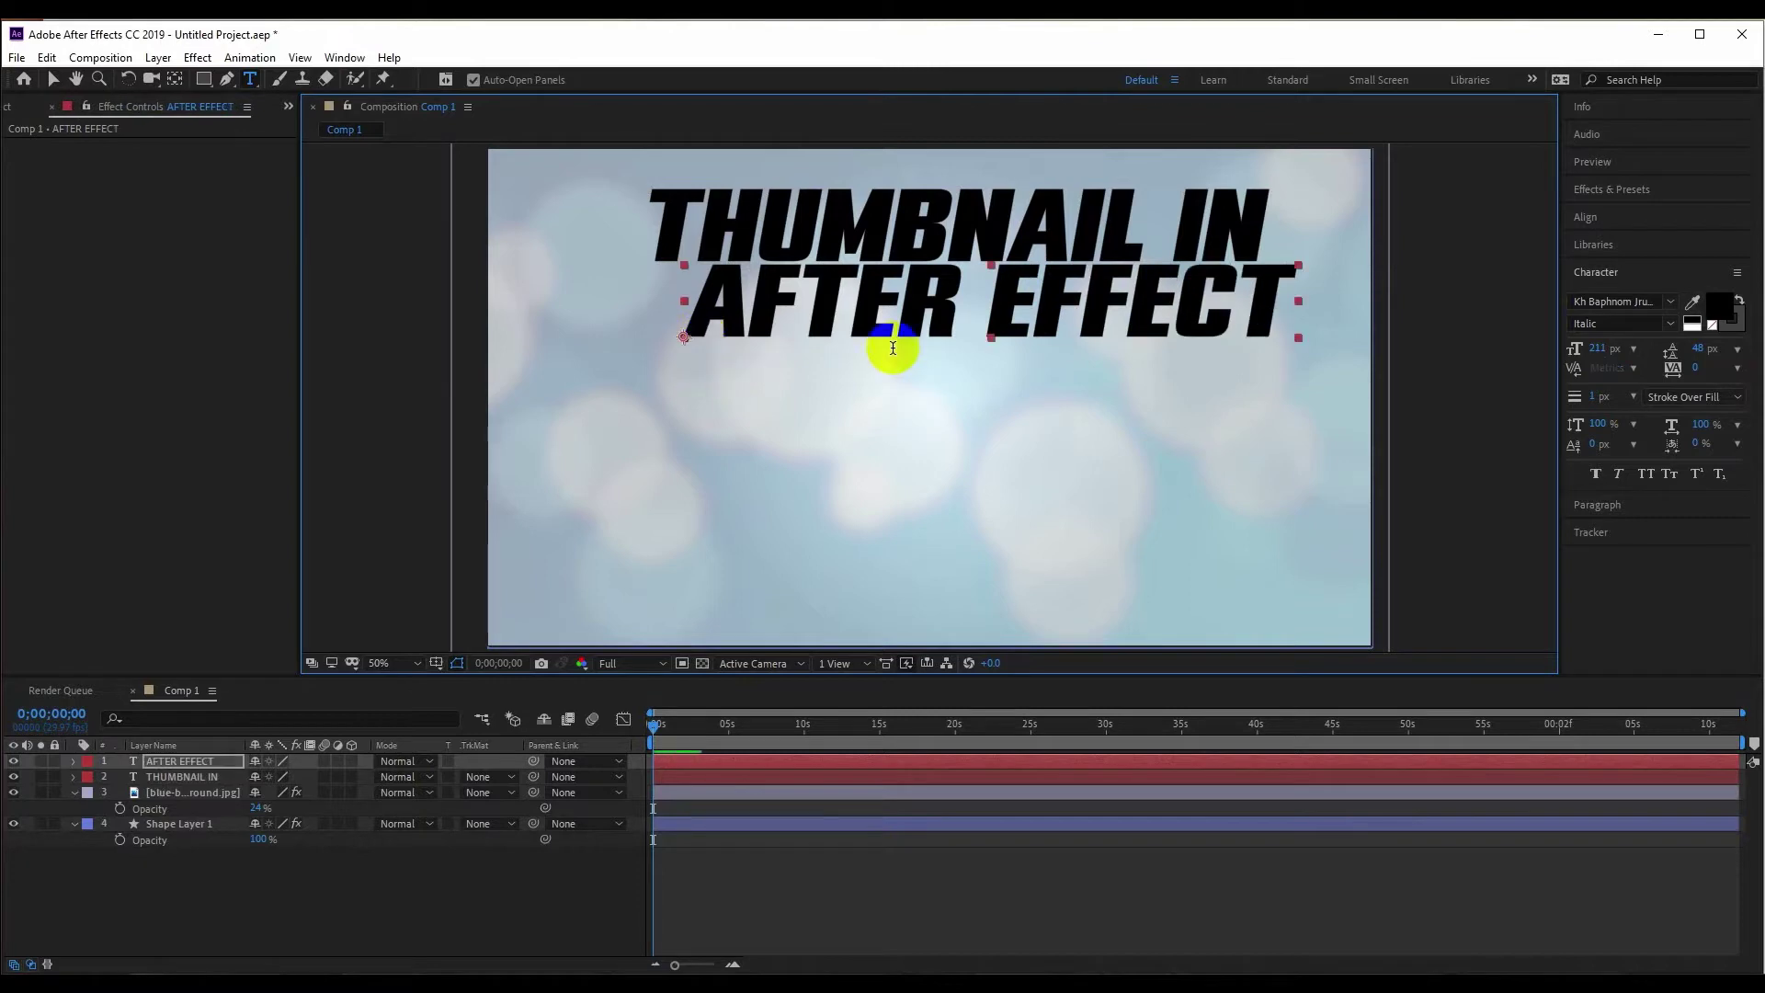
{"action": "left_click", "coordinate": [53, 79]}
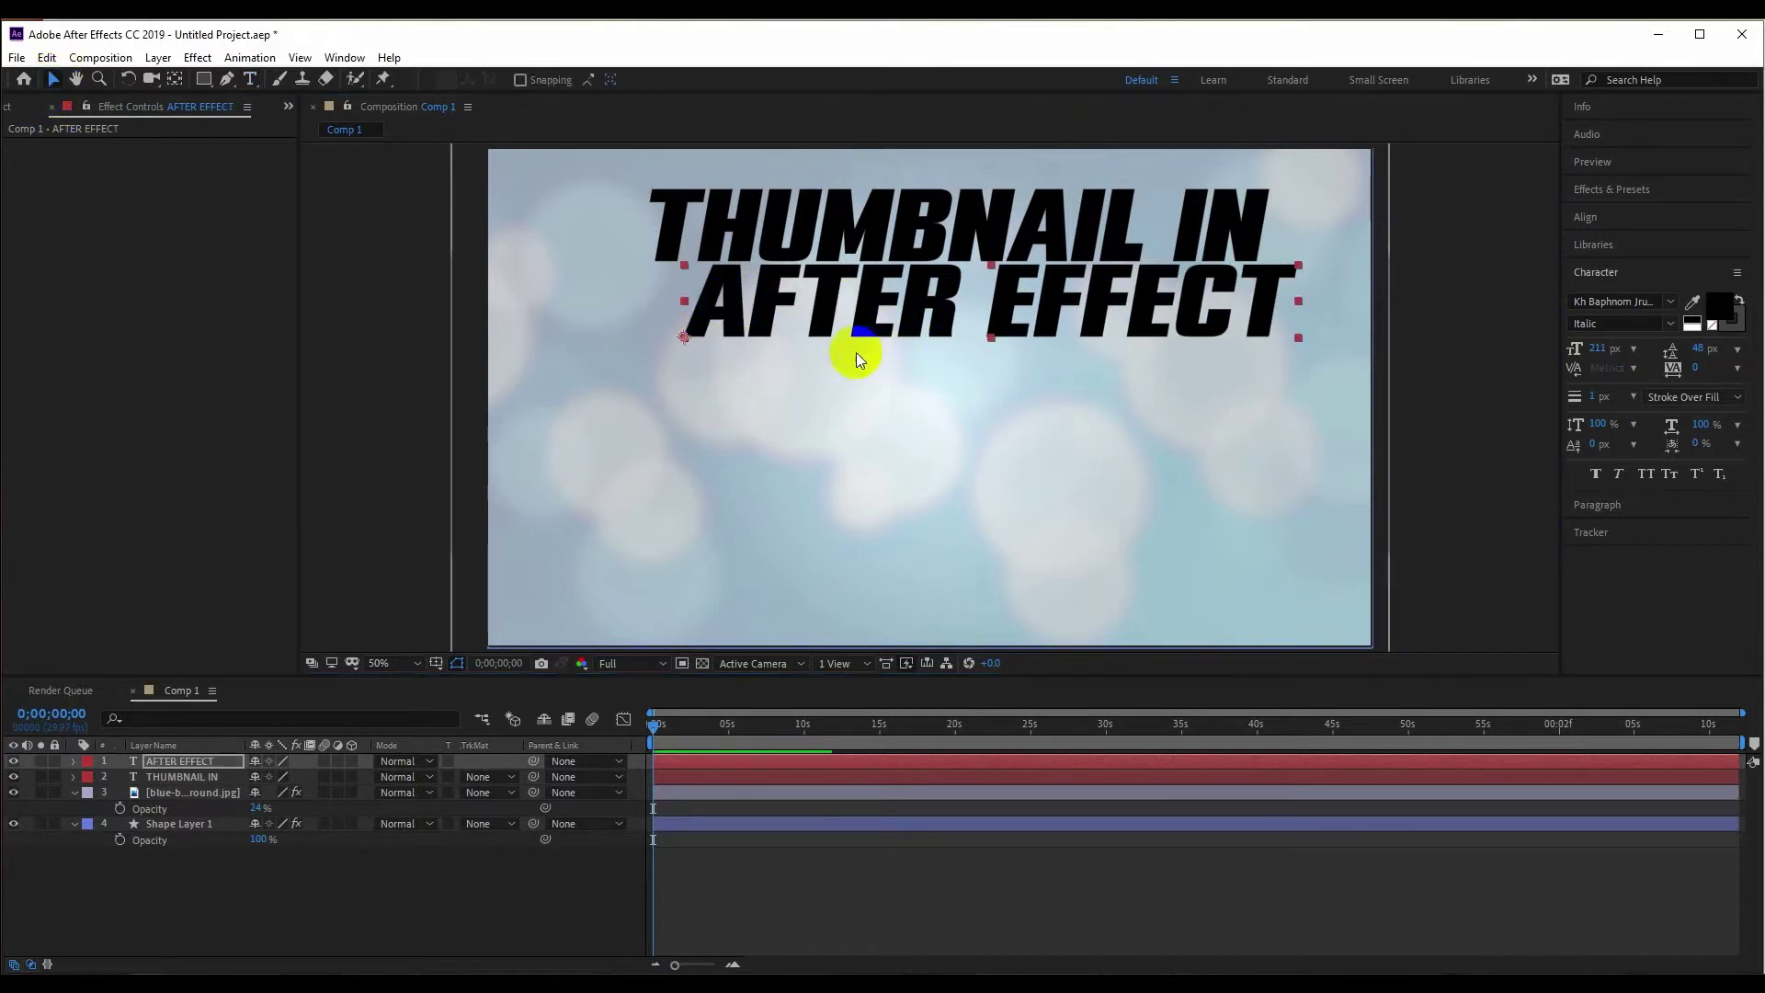
- Nudge AFTER EFFECT left so it aligns beneath THUMBNAIL IN
{"action": "left_click", "coordinate": [763, 338]}
{"action": "left_click_drag", "start_coordinate": [762, 339], "coordinate": [774, 314]}
{"action": "key", "text": "Caps_Lock"}
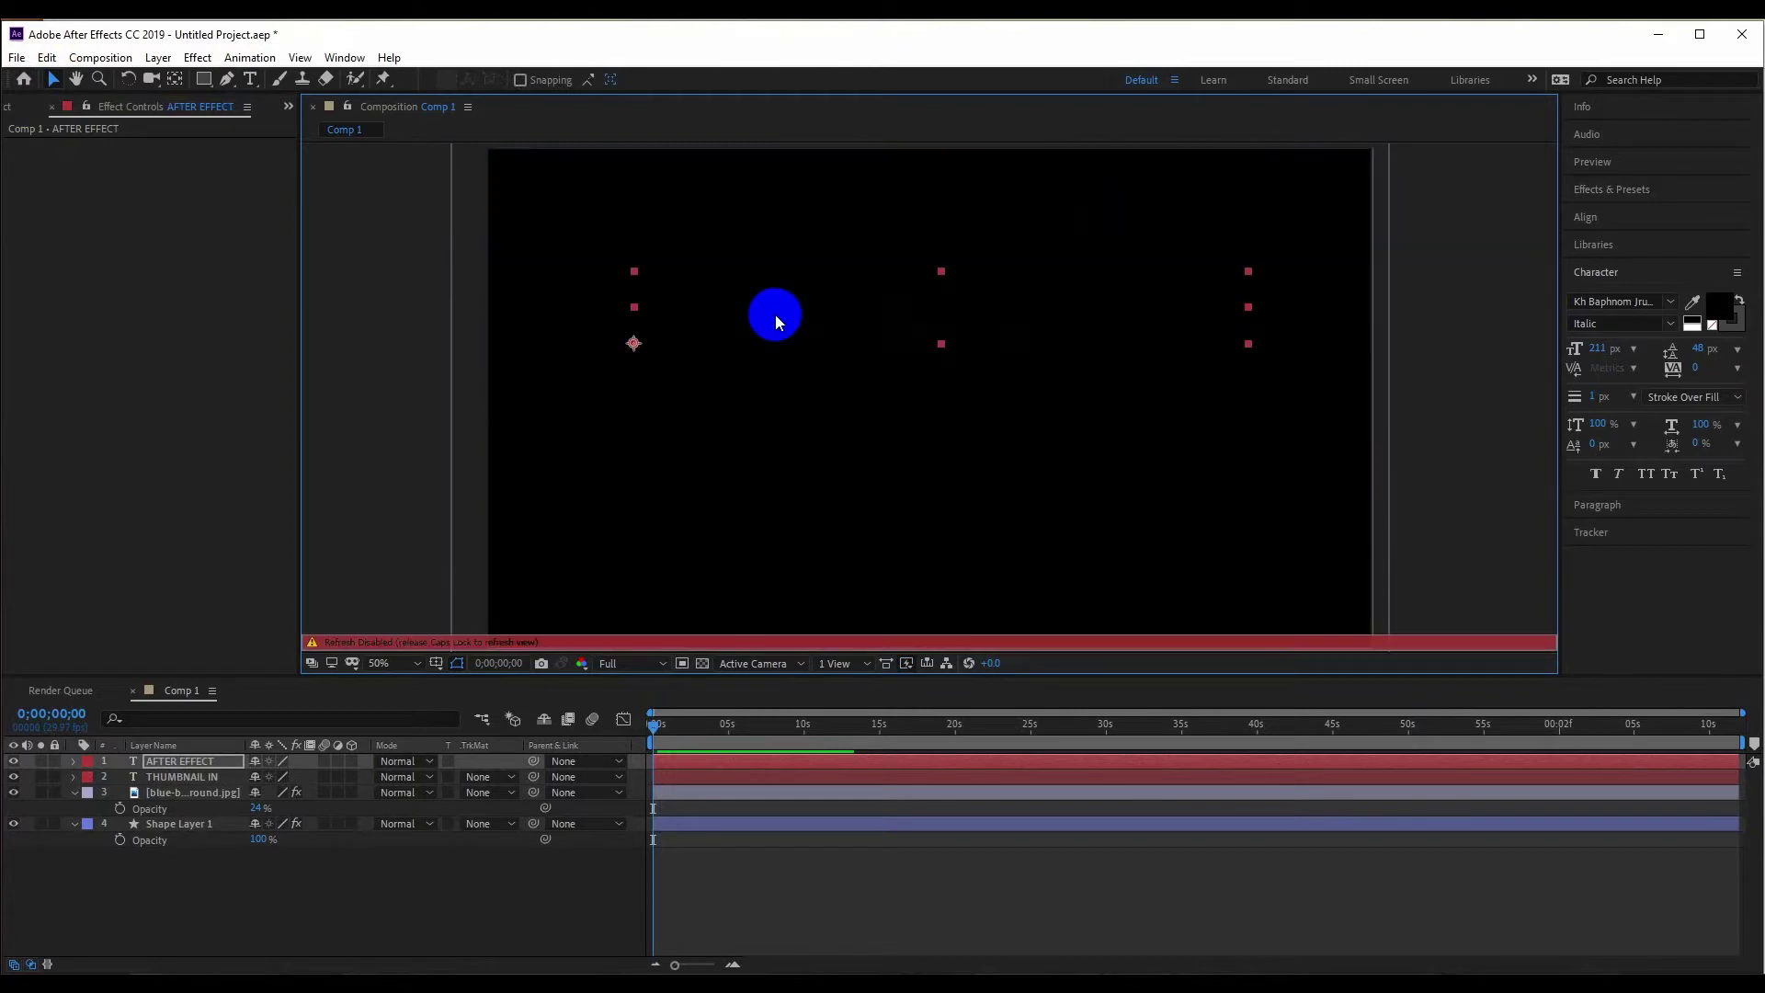
{"action": "key", "text": "Caps_Lock"}
{"action": "left_click_drag", "start_coordinate": [781, 317], "coordinate": [810, 333]}
{"action": "left_click", "coordinate": [809, 218]}
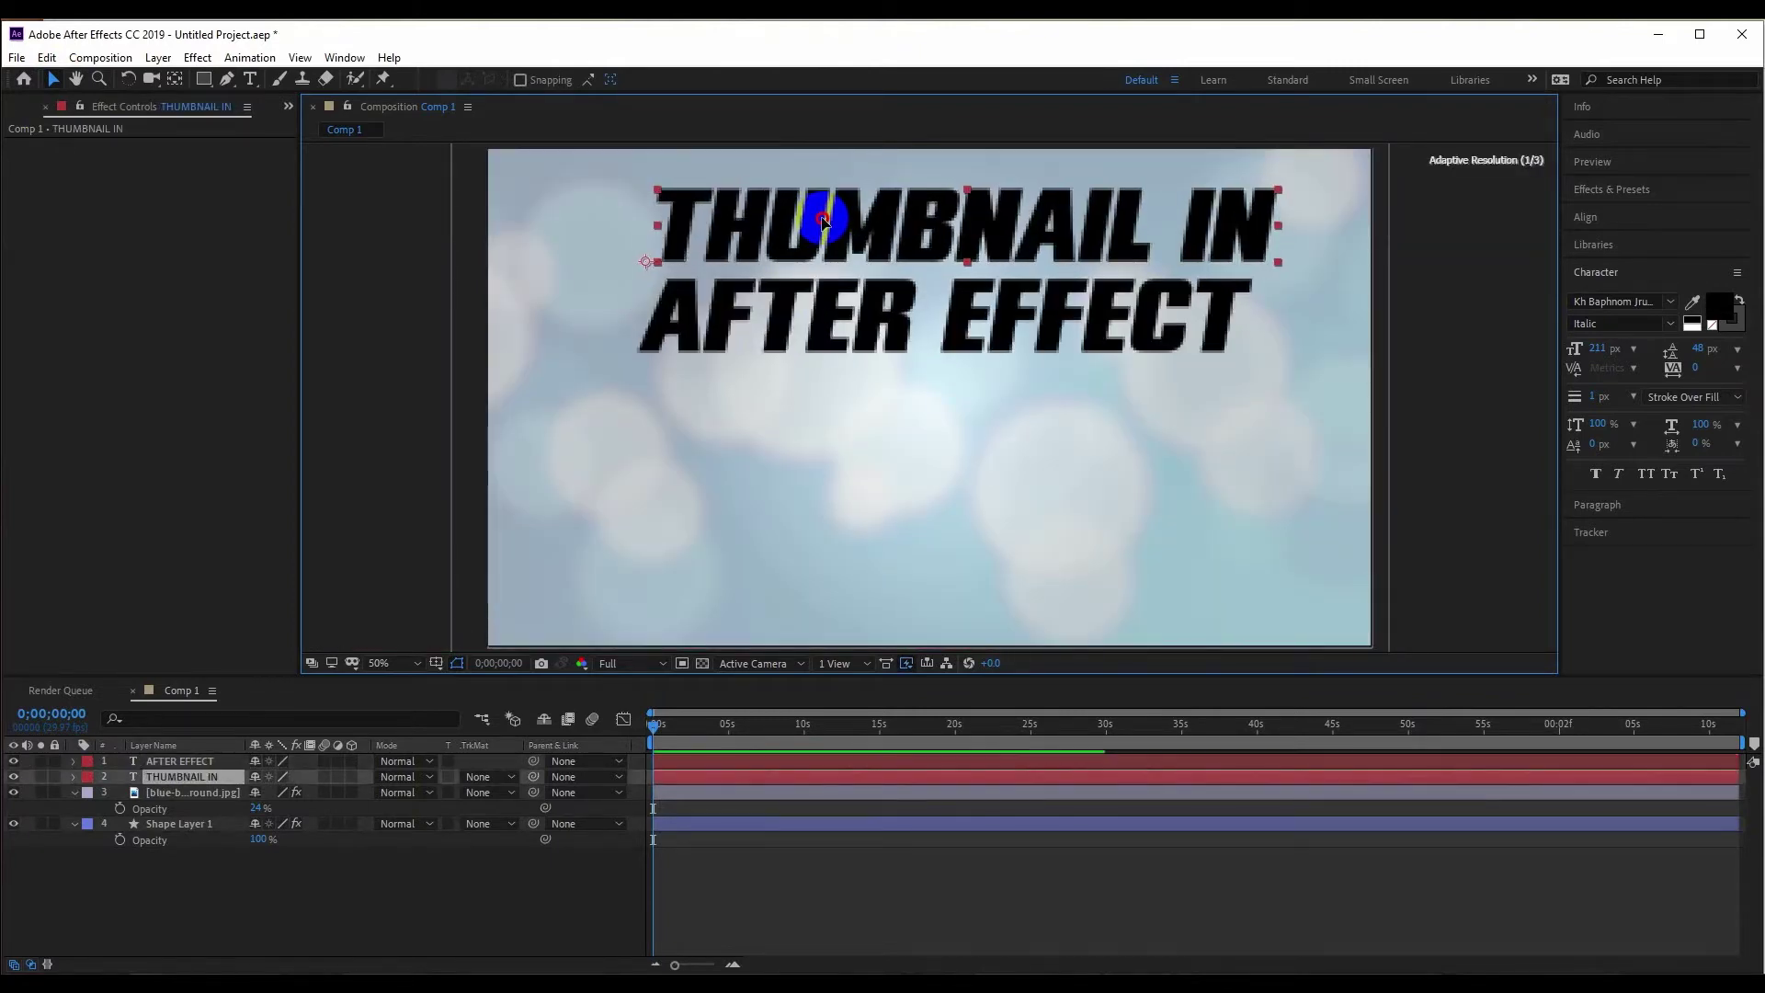
{"action": "left_click_drag", "start_coordinate": [770, 350], "coordinate": [757, 351]}
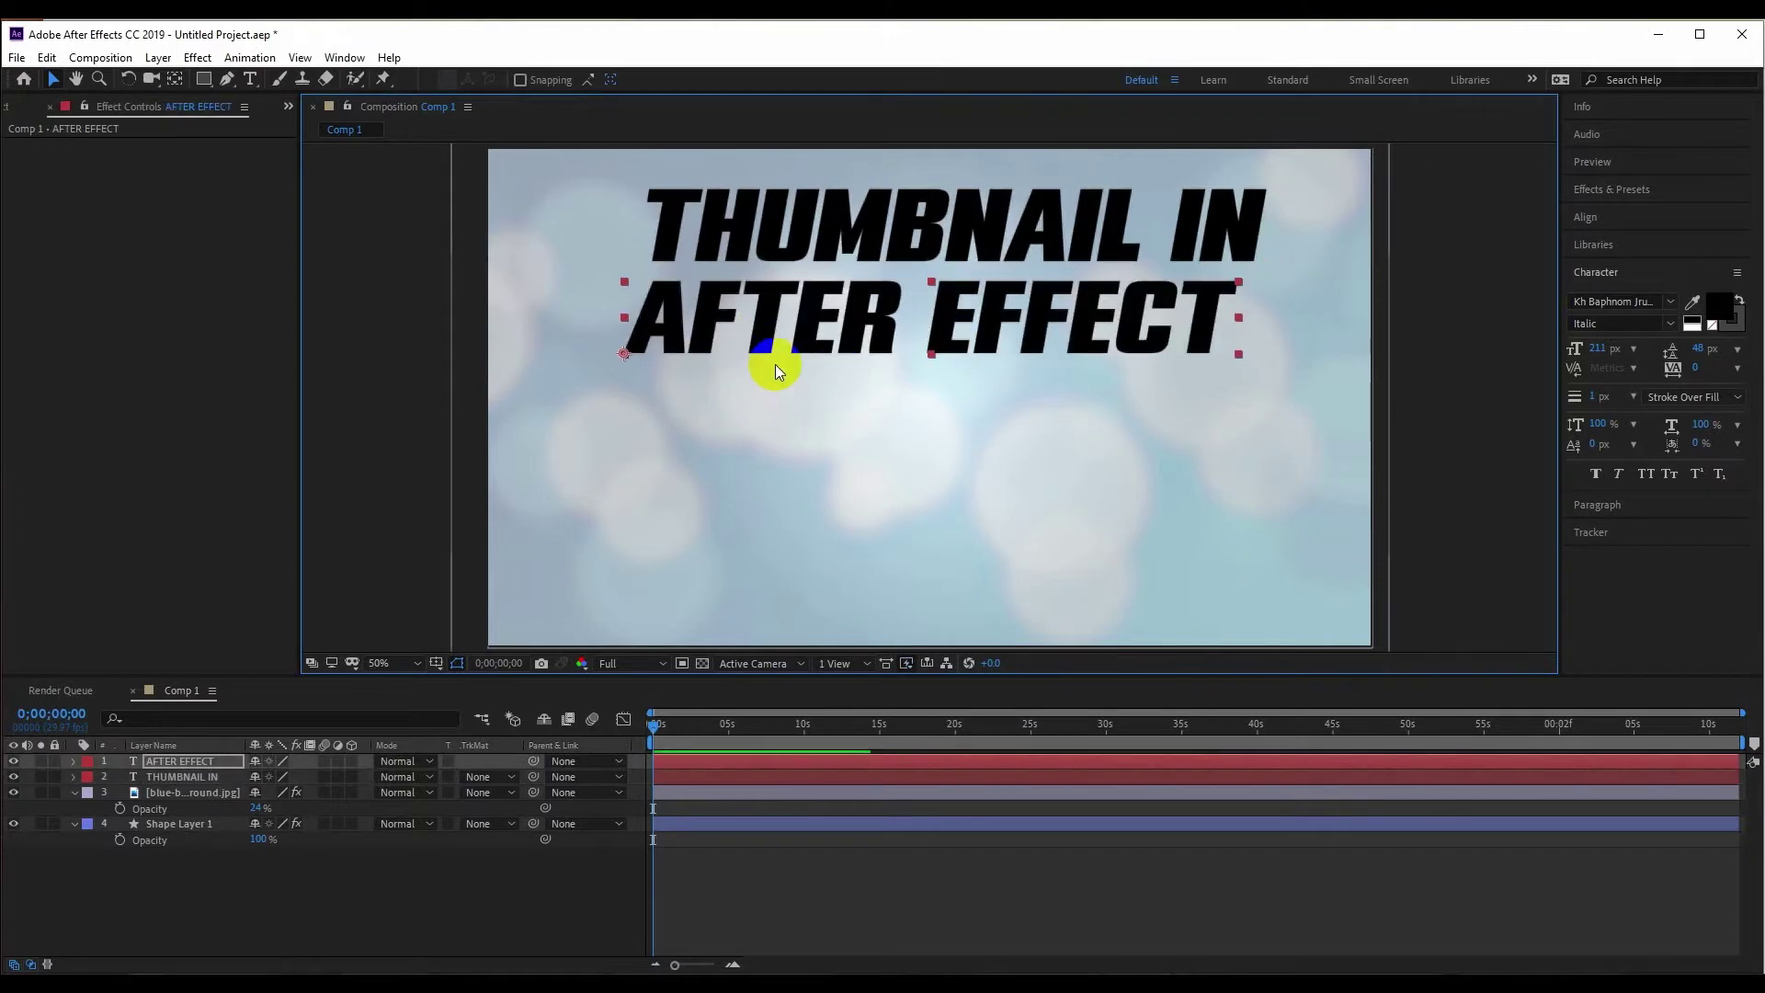
{"action": "left_click", "coordinate": [810, 228]}
{"action": "left_click", "coordinate": [1718, 307]}
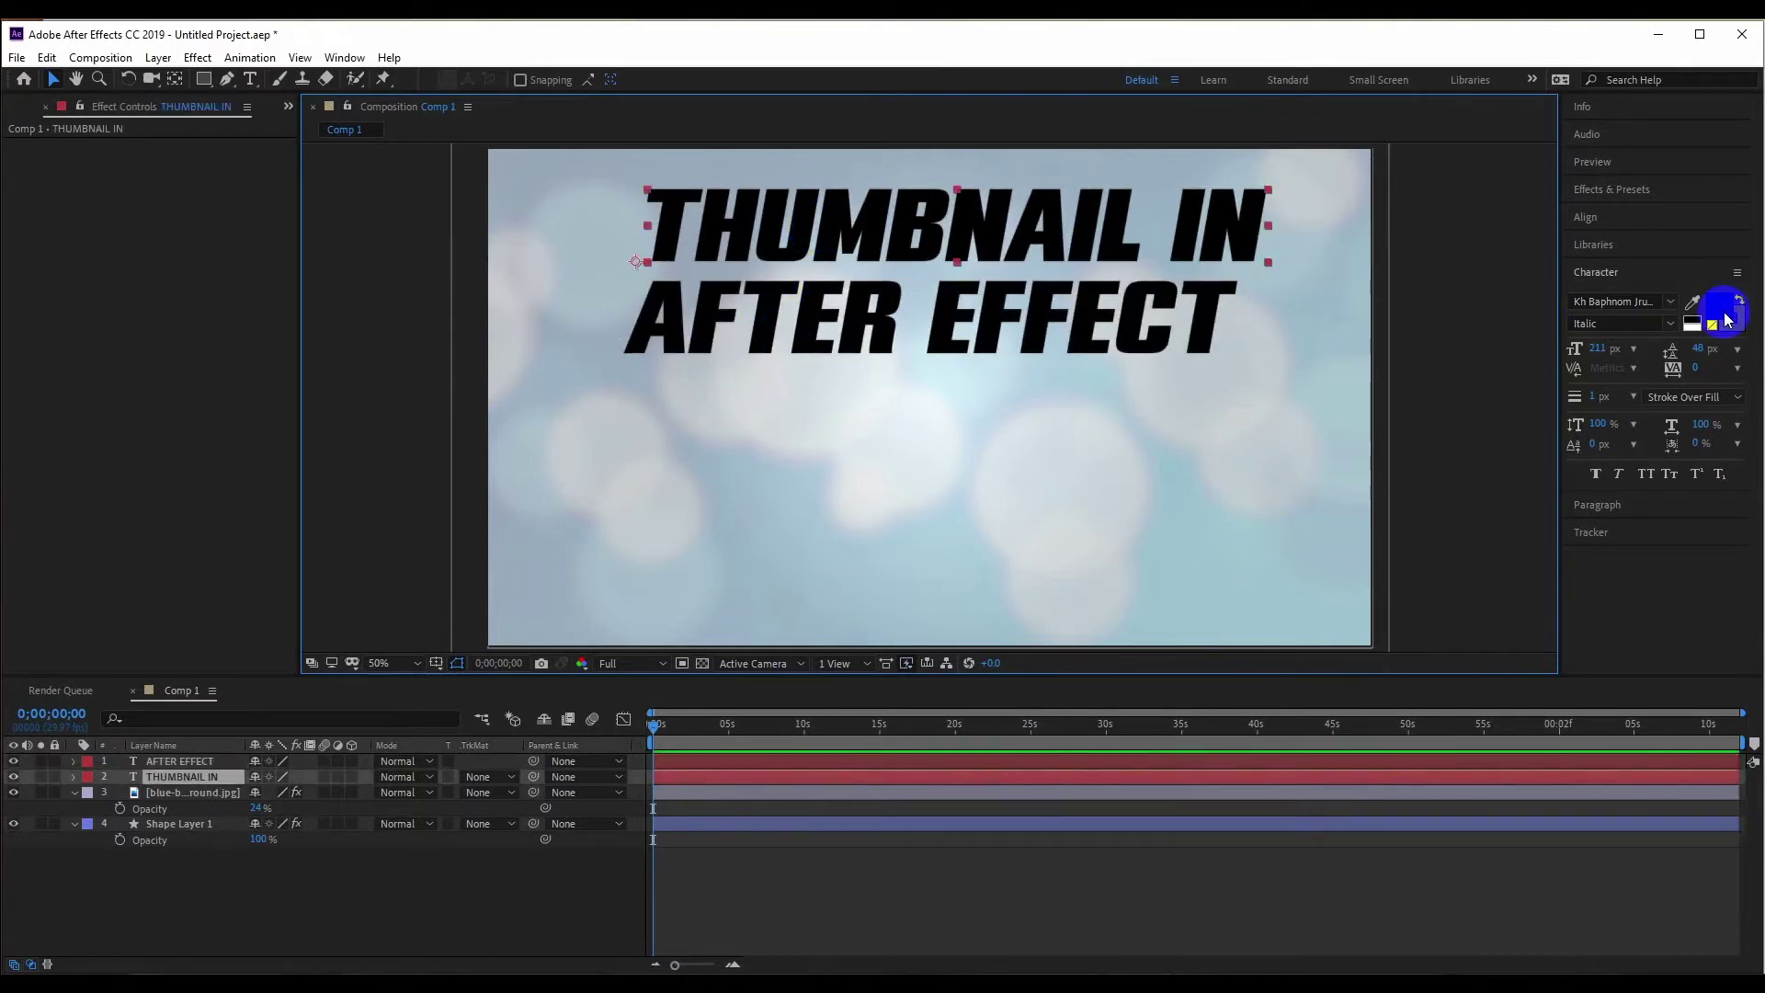
- Fill THUMBNAIL IN with red and AFTER EFFECT with white
{"action": "left_click", "coordinate": [1128, 589]}
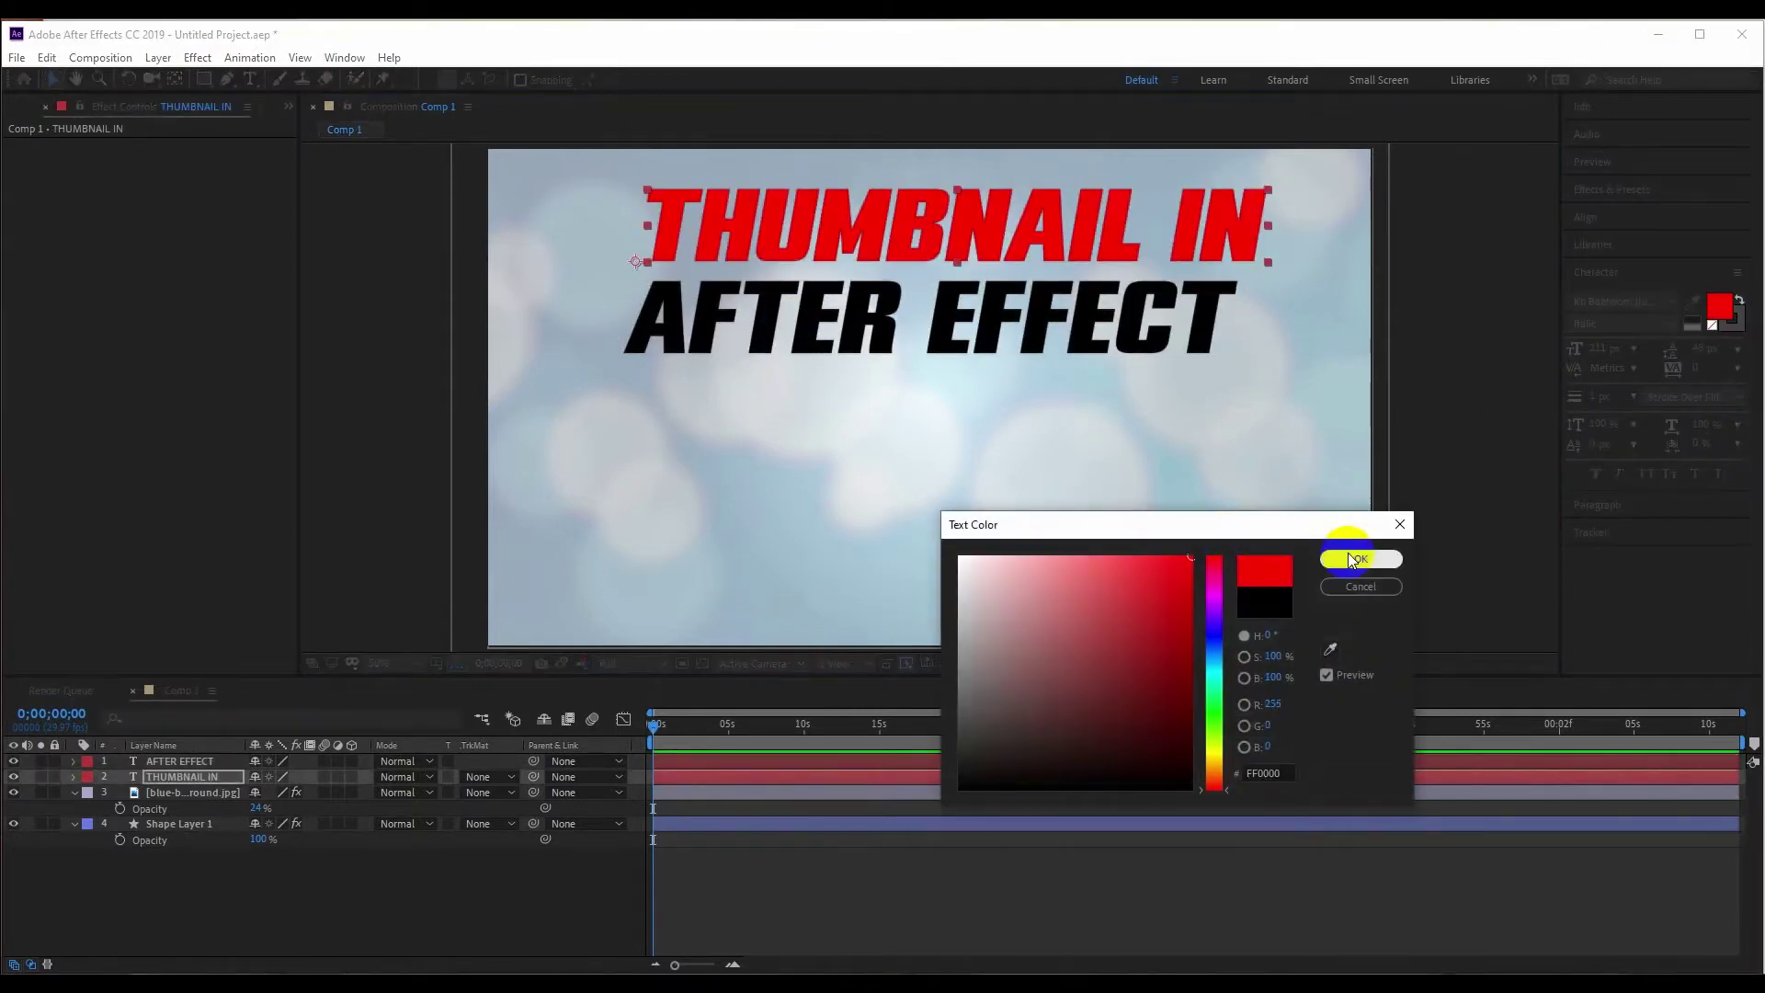
{"action": "left_click", "coordinate": [1360, 559]}
{"action": "left_click", "coordinate": [1140, 322]}
{"action": "left_click", "coordinate": [1718, 307]}
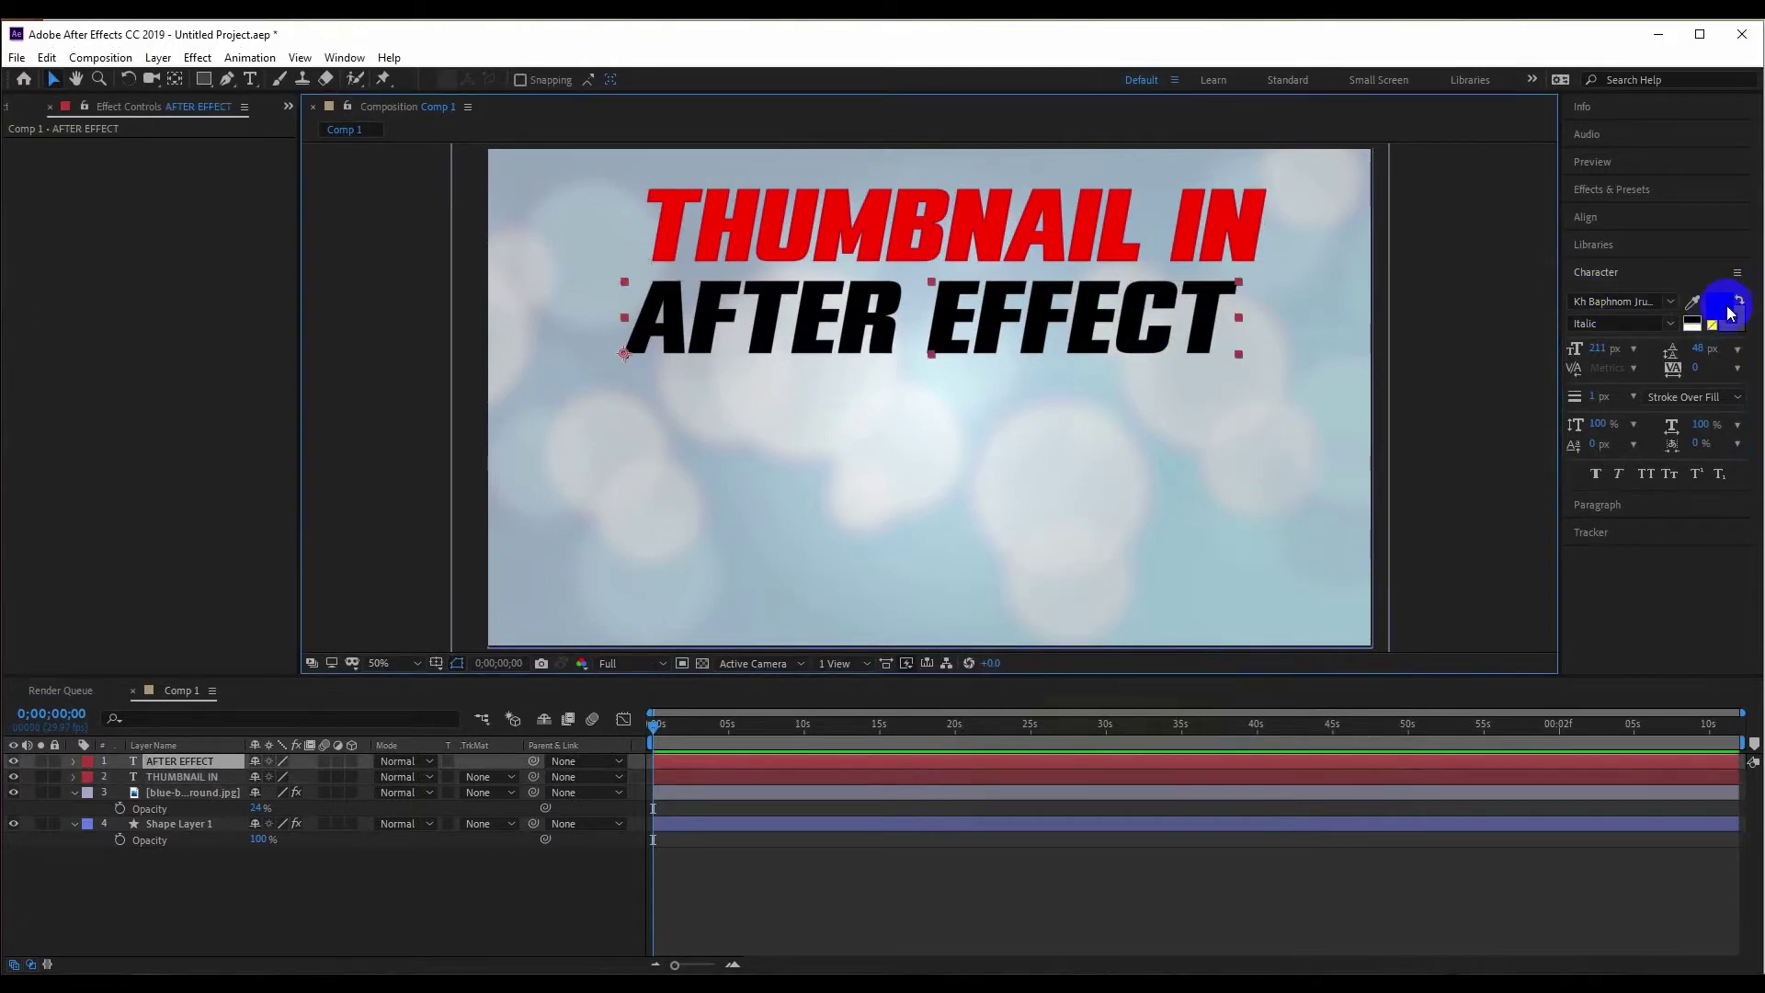
{"action": "left_click_drag", "start_coordinate": [1195, 586], "coordinate": [880, 510]}
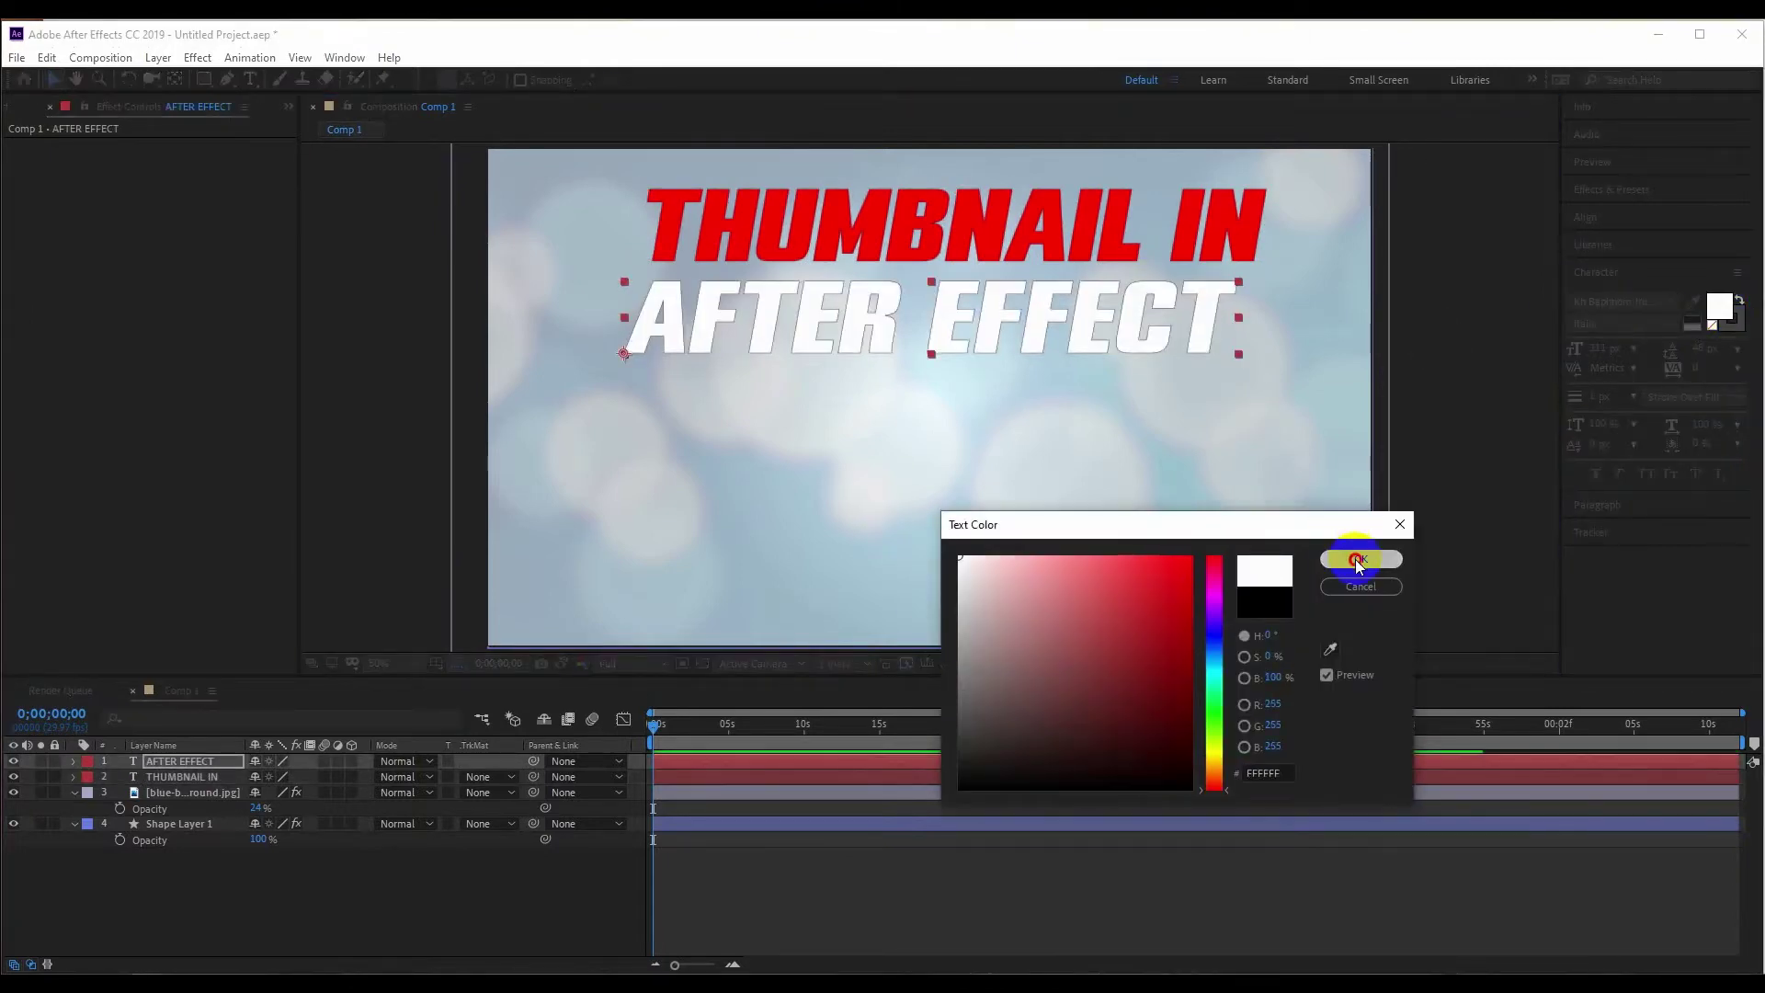
{"action": "left_click", "coordinate": [1355, 559]}
- Give the AFTER EFFECT text a bright orange stroke colour
{"action": "left_click", "coordinate": [1722, 323]}
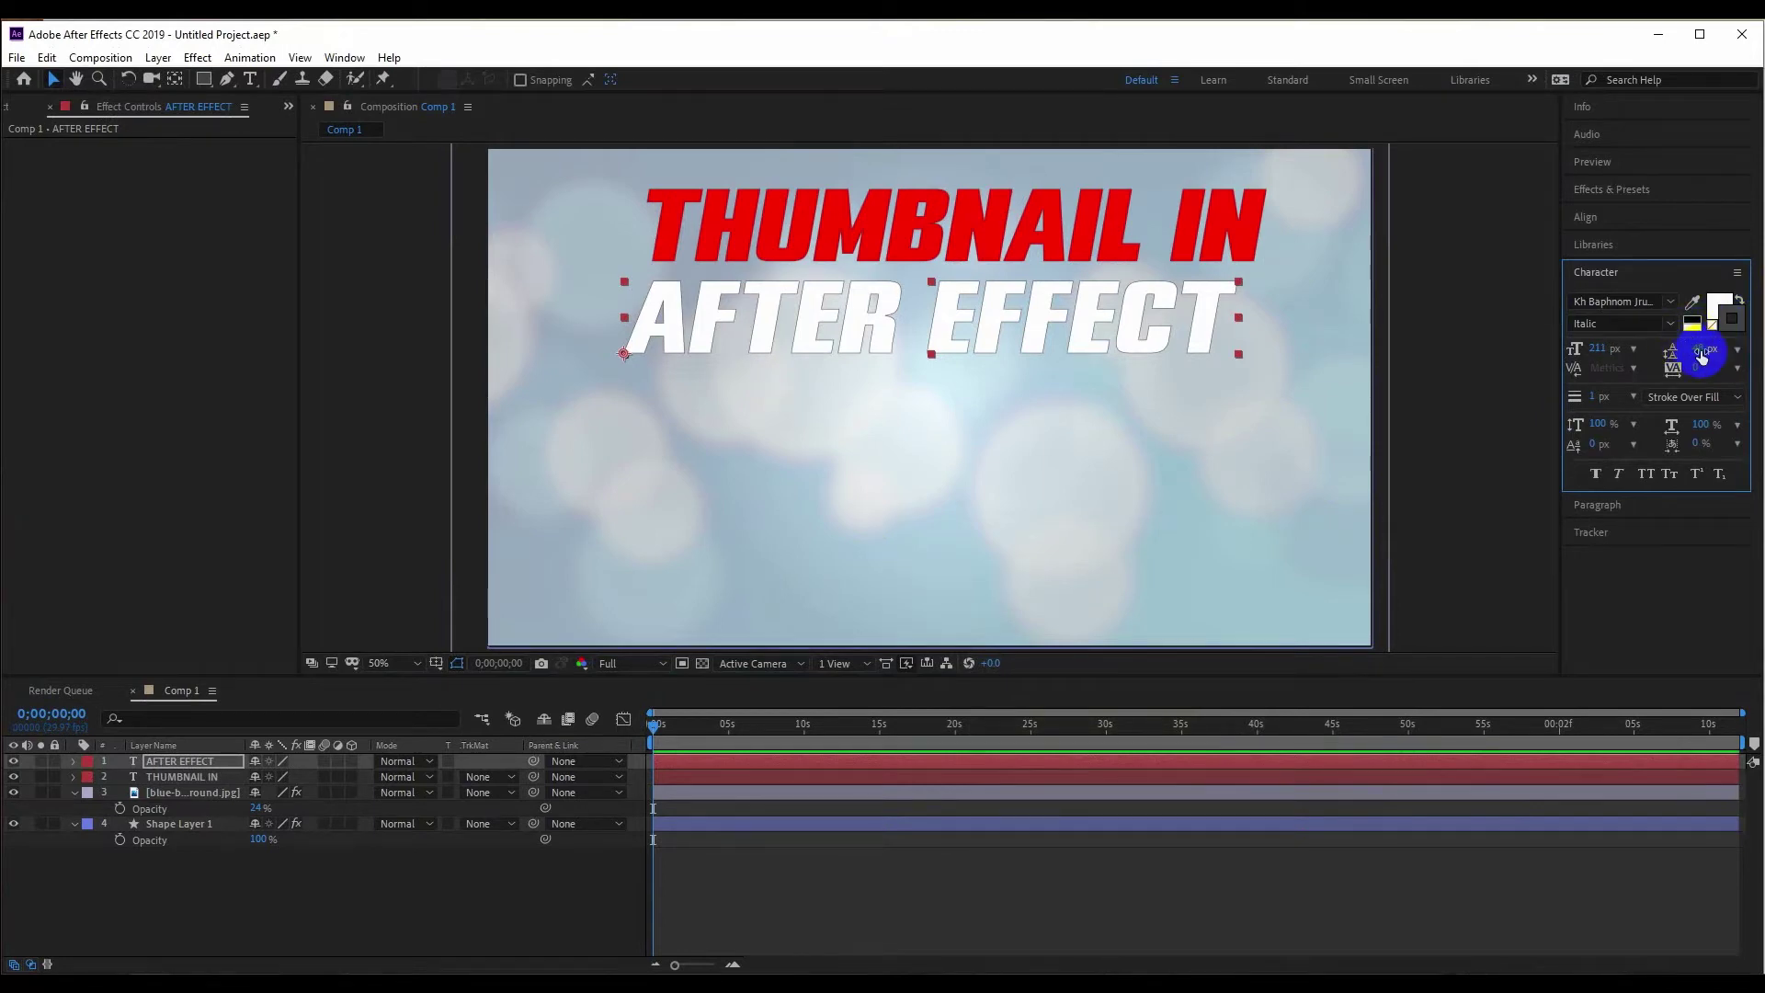
{"action": "left_click", "coordinate": [1724, 331]}
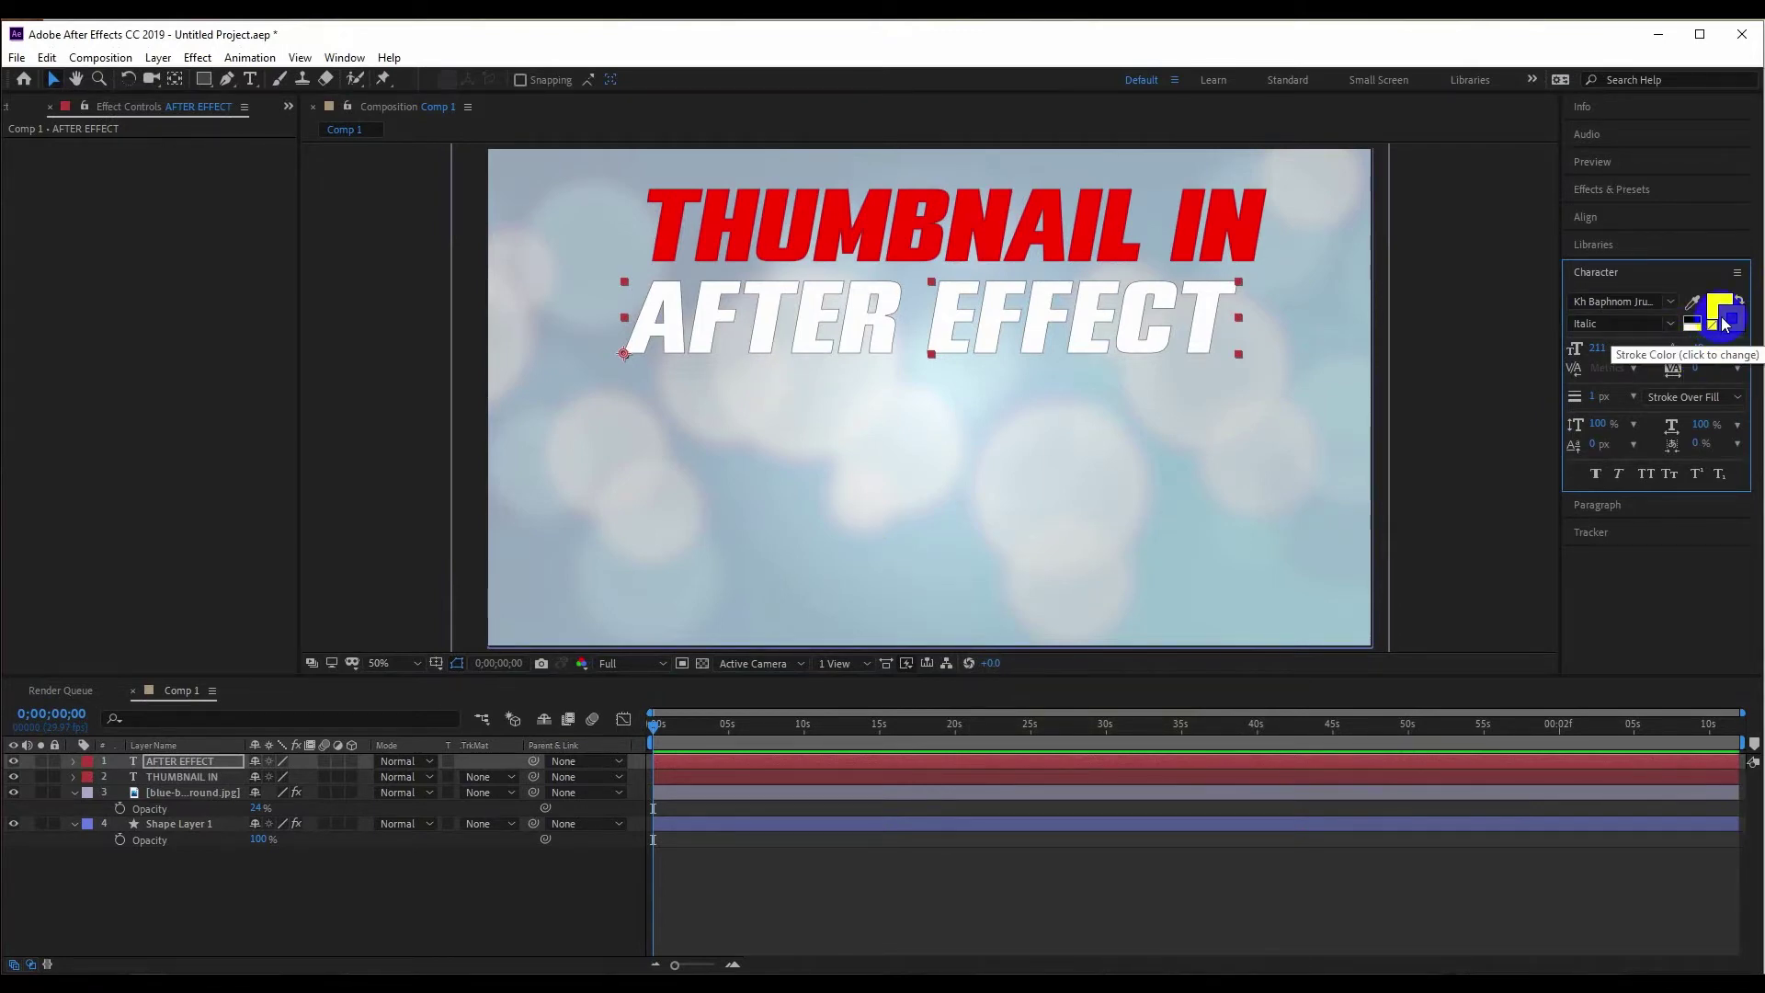
{"action": "left_click", "coordinate": [1724, 323]}
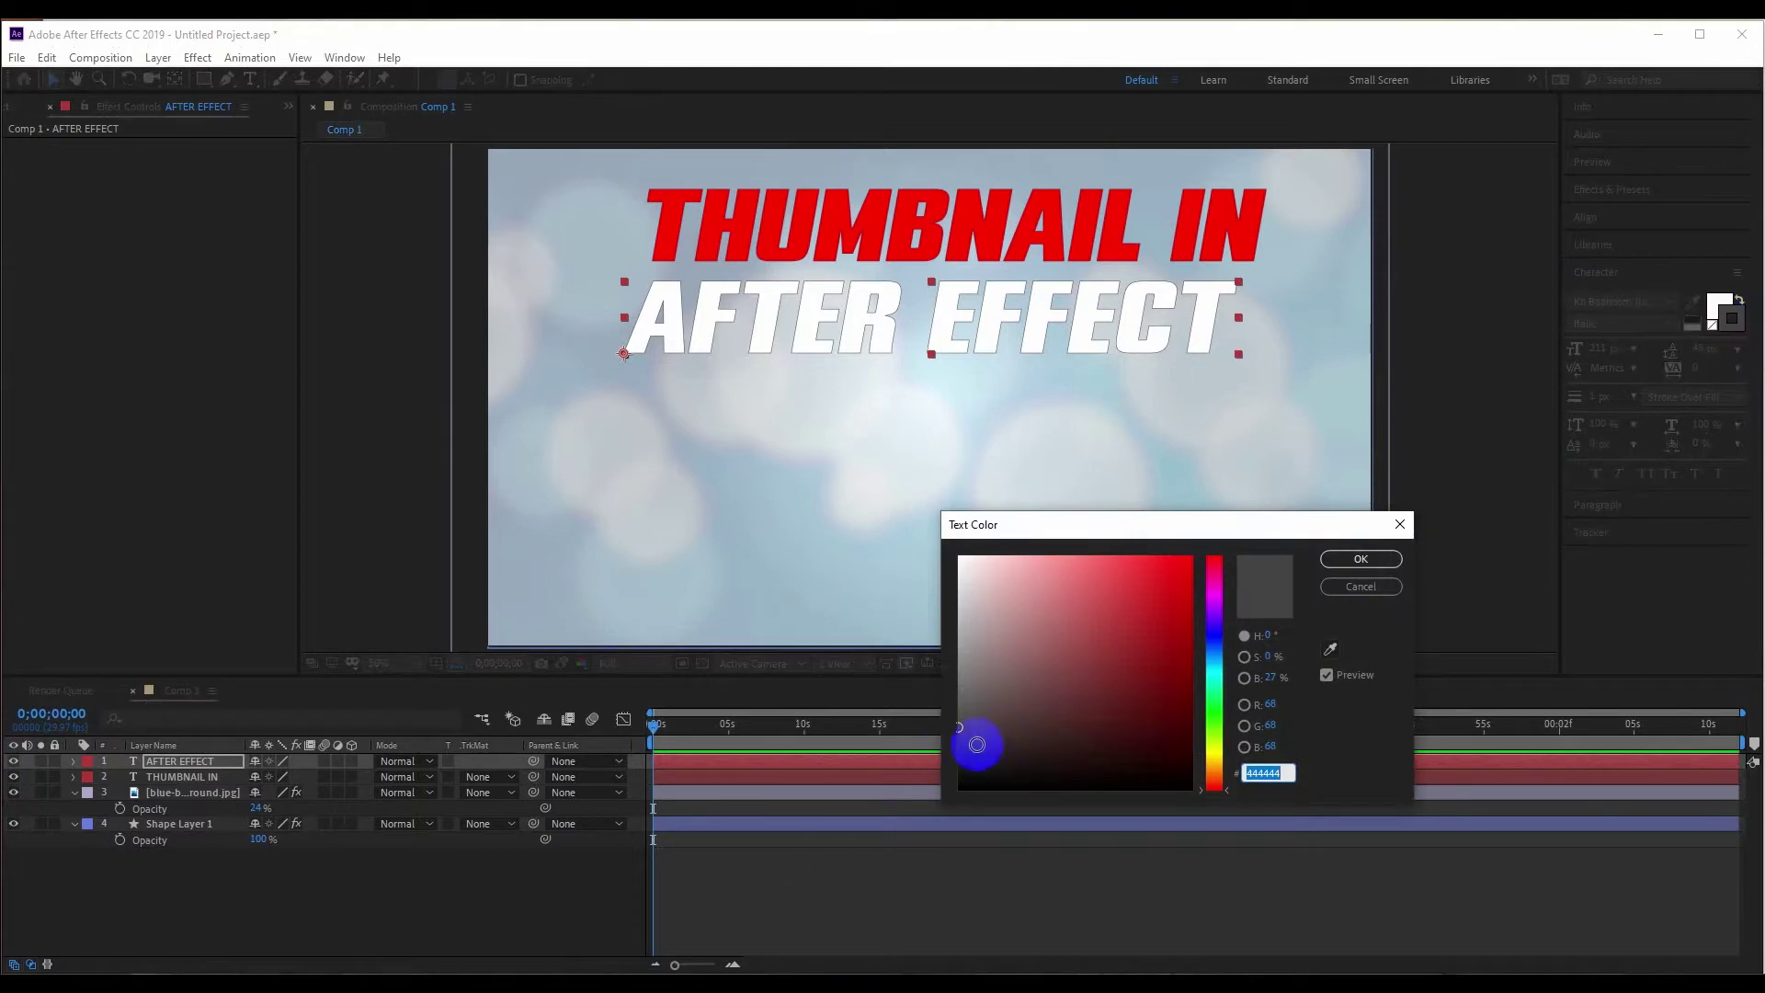
{"action": "left_click", "coordinate": [1216, 774]}
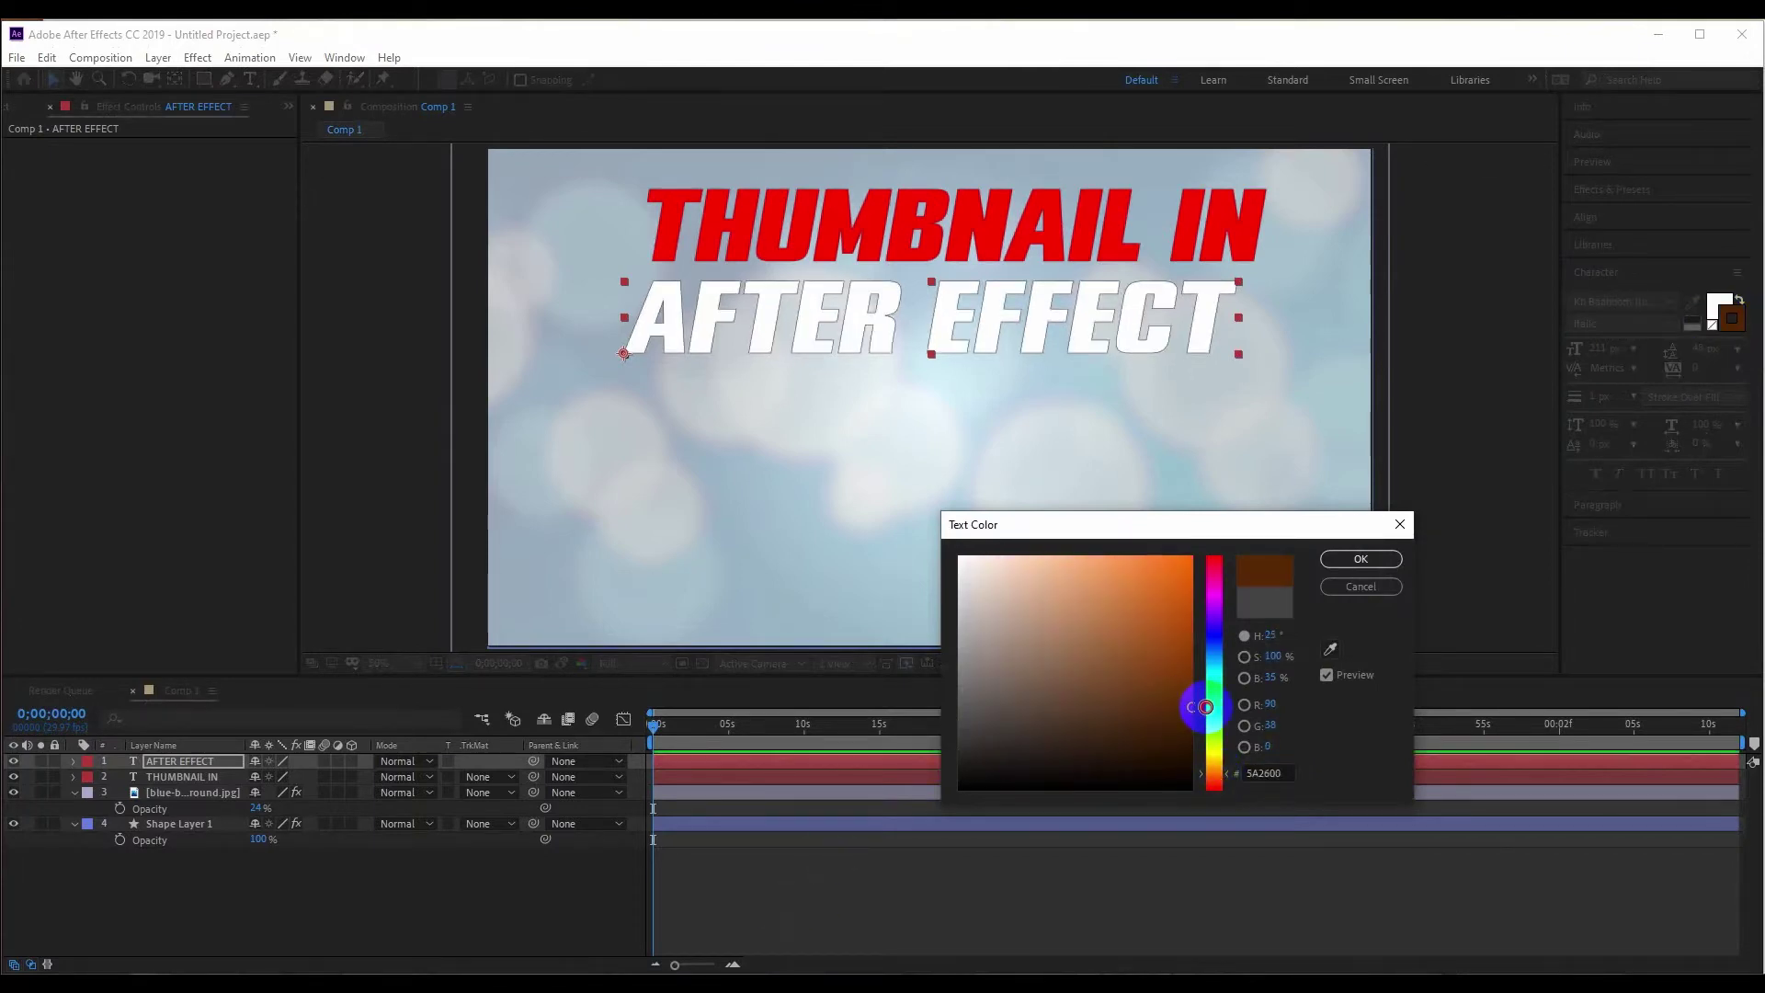
{"action": "left_click", "coordinate": [1191, 576]}
{"action": "left_click", "coordinate": [1350, 563]}
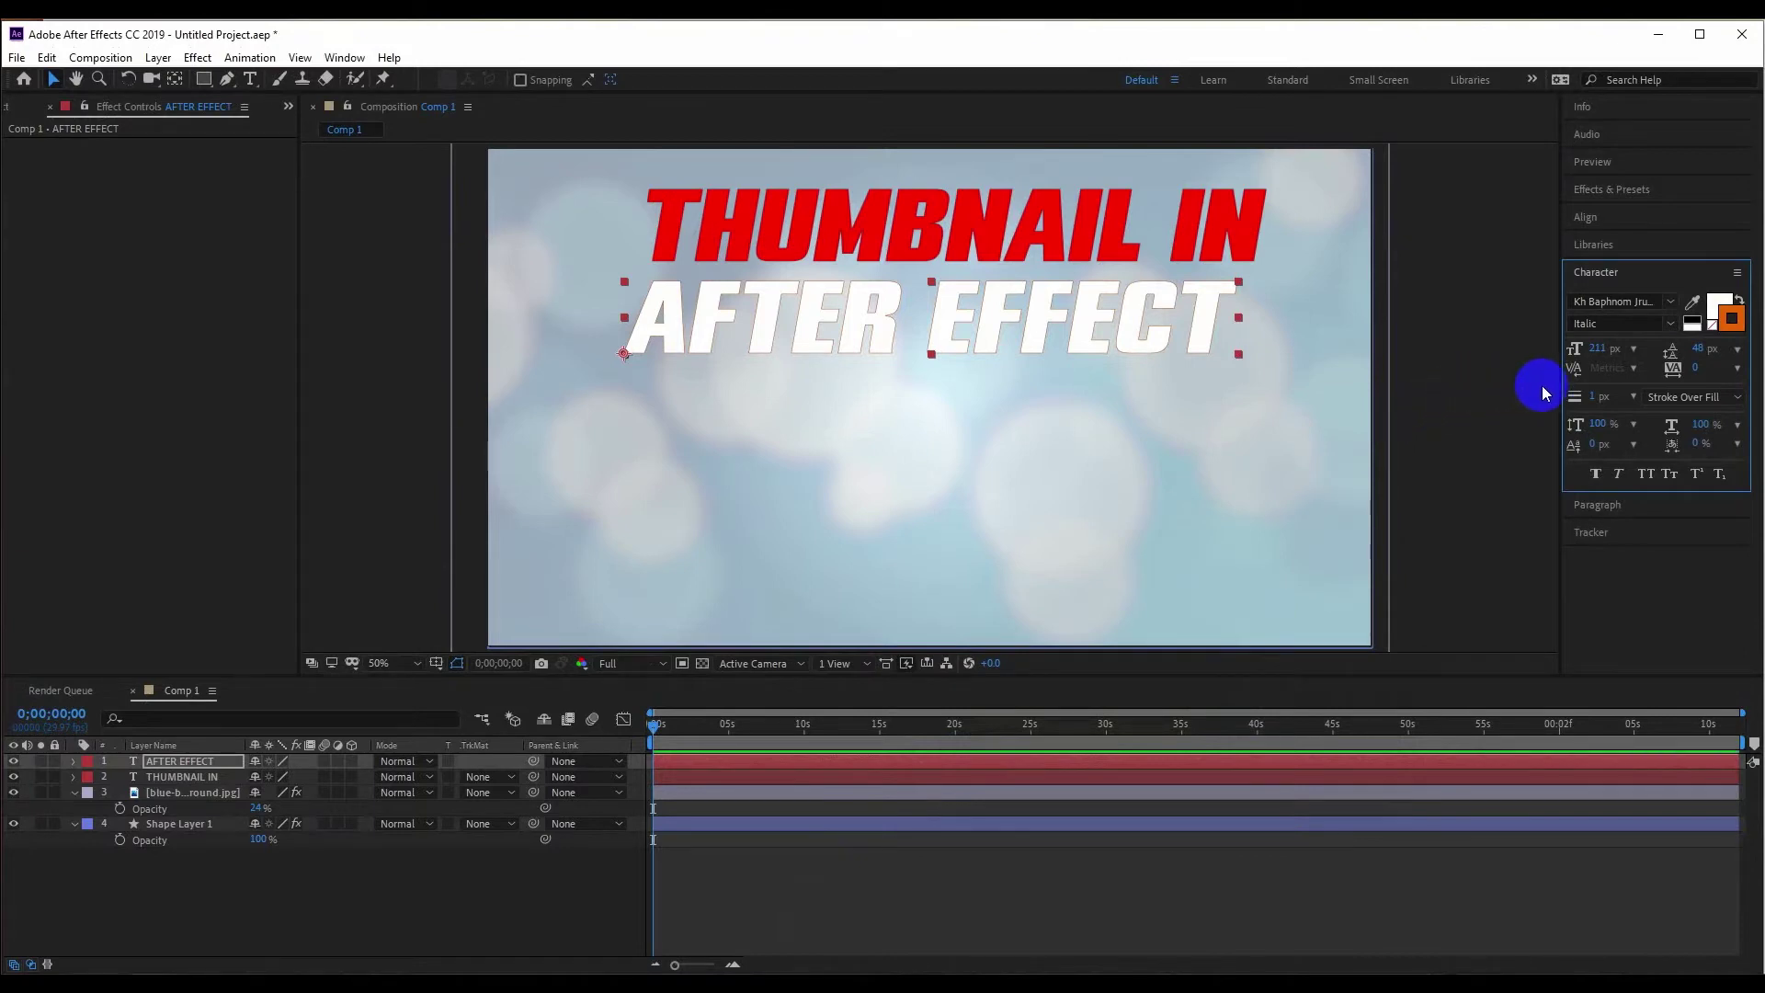
{"action": "left_click", "coordinate": [351, 331]}
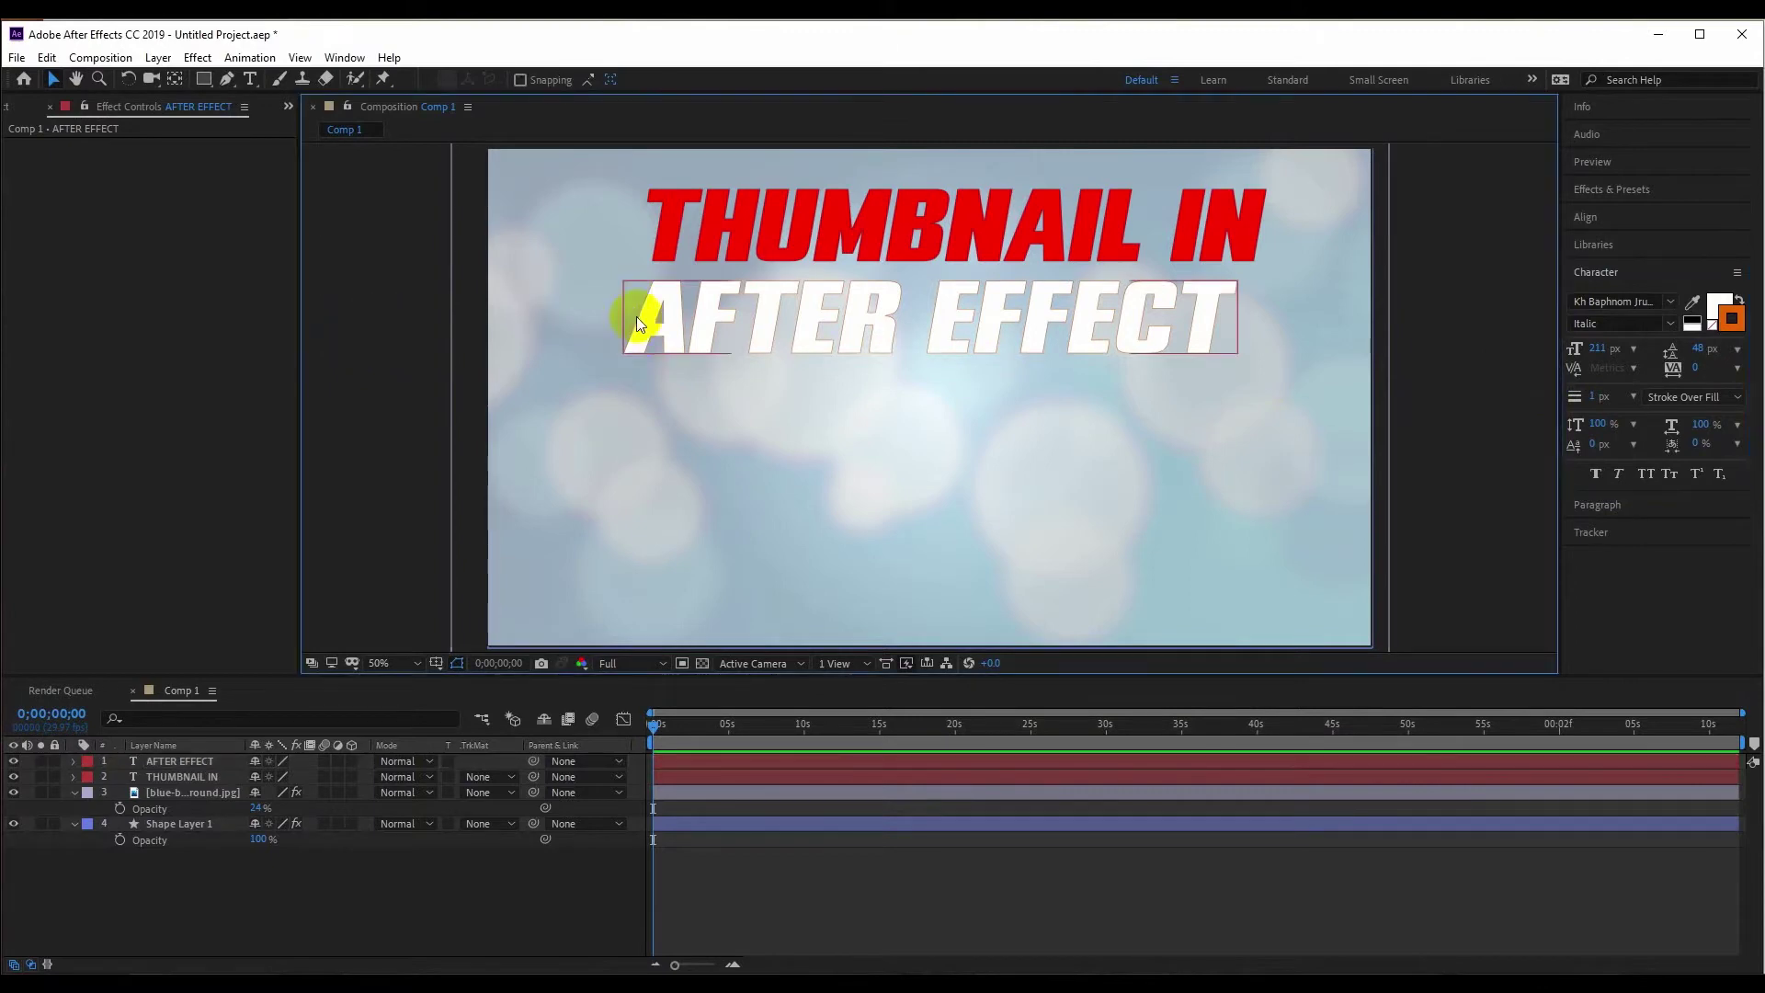
- Make THUMBNAIL IN a 3D layer and tilt it in perspective so its right end recedes
{"action": "left_click", "coordinate": [694, 248]}
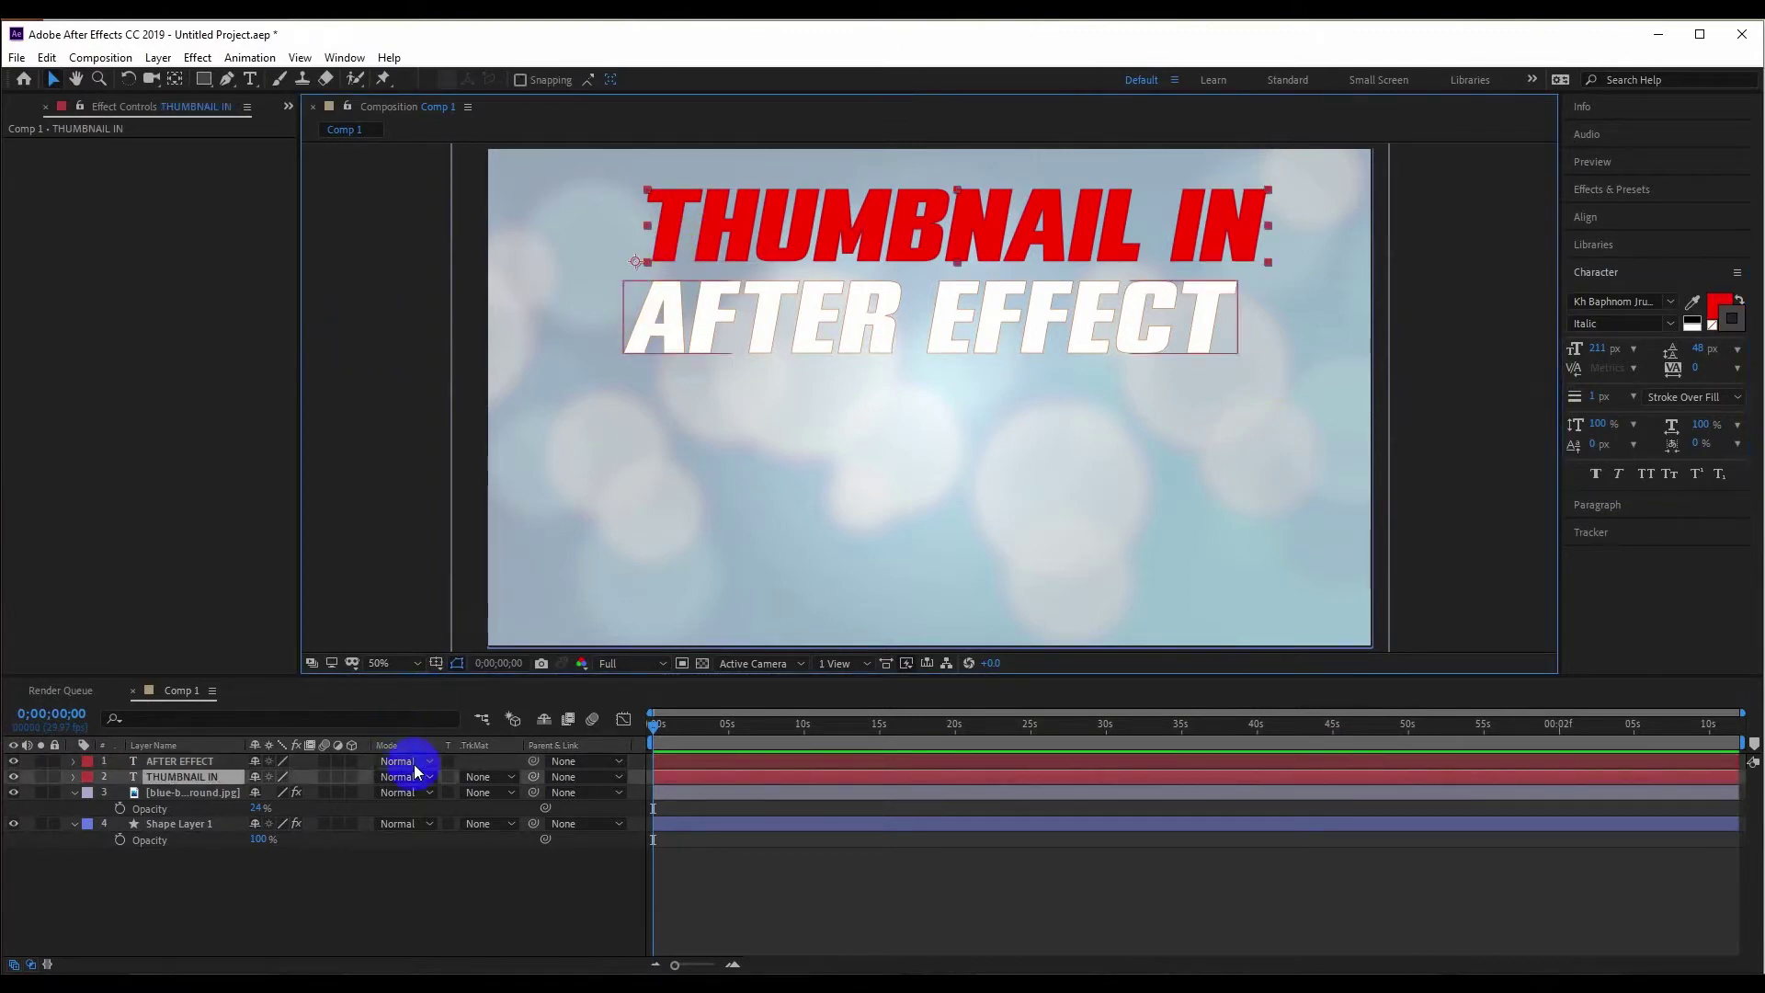
{"action": "left_click", "coordinate": [350, 777]}
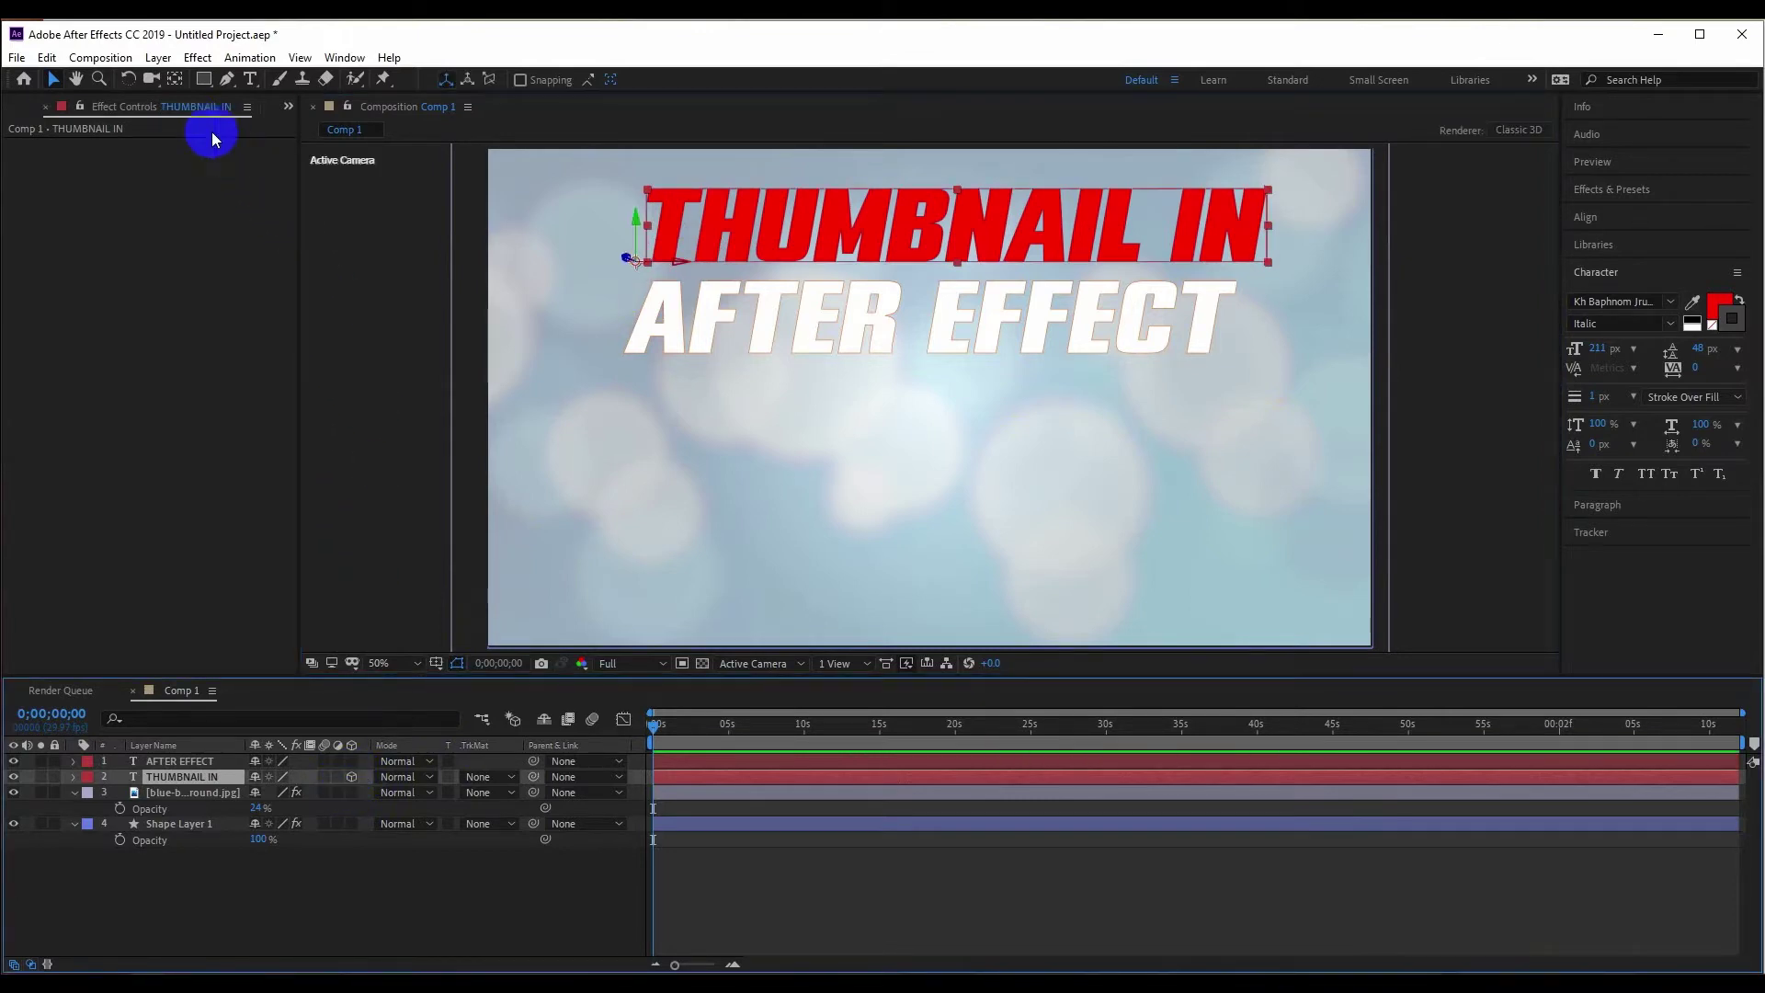
{"action": "left_click", "coordinate": [128, 79]}
{"action": "left_click_drag", "start_coordinate": [630, 241], "coordinate": [631, 214]}
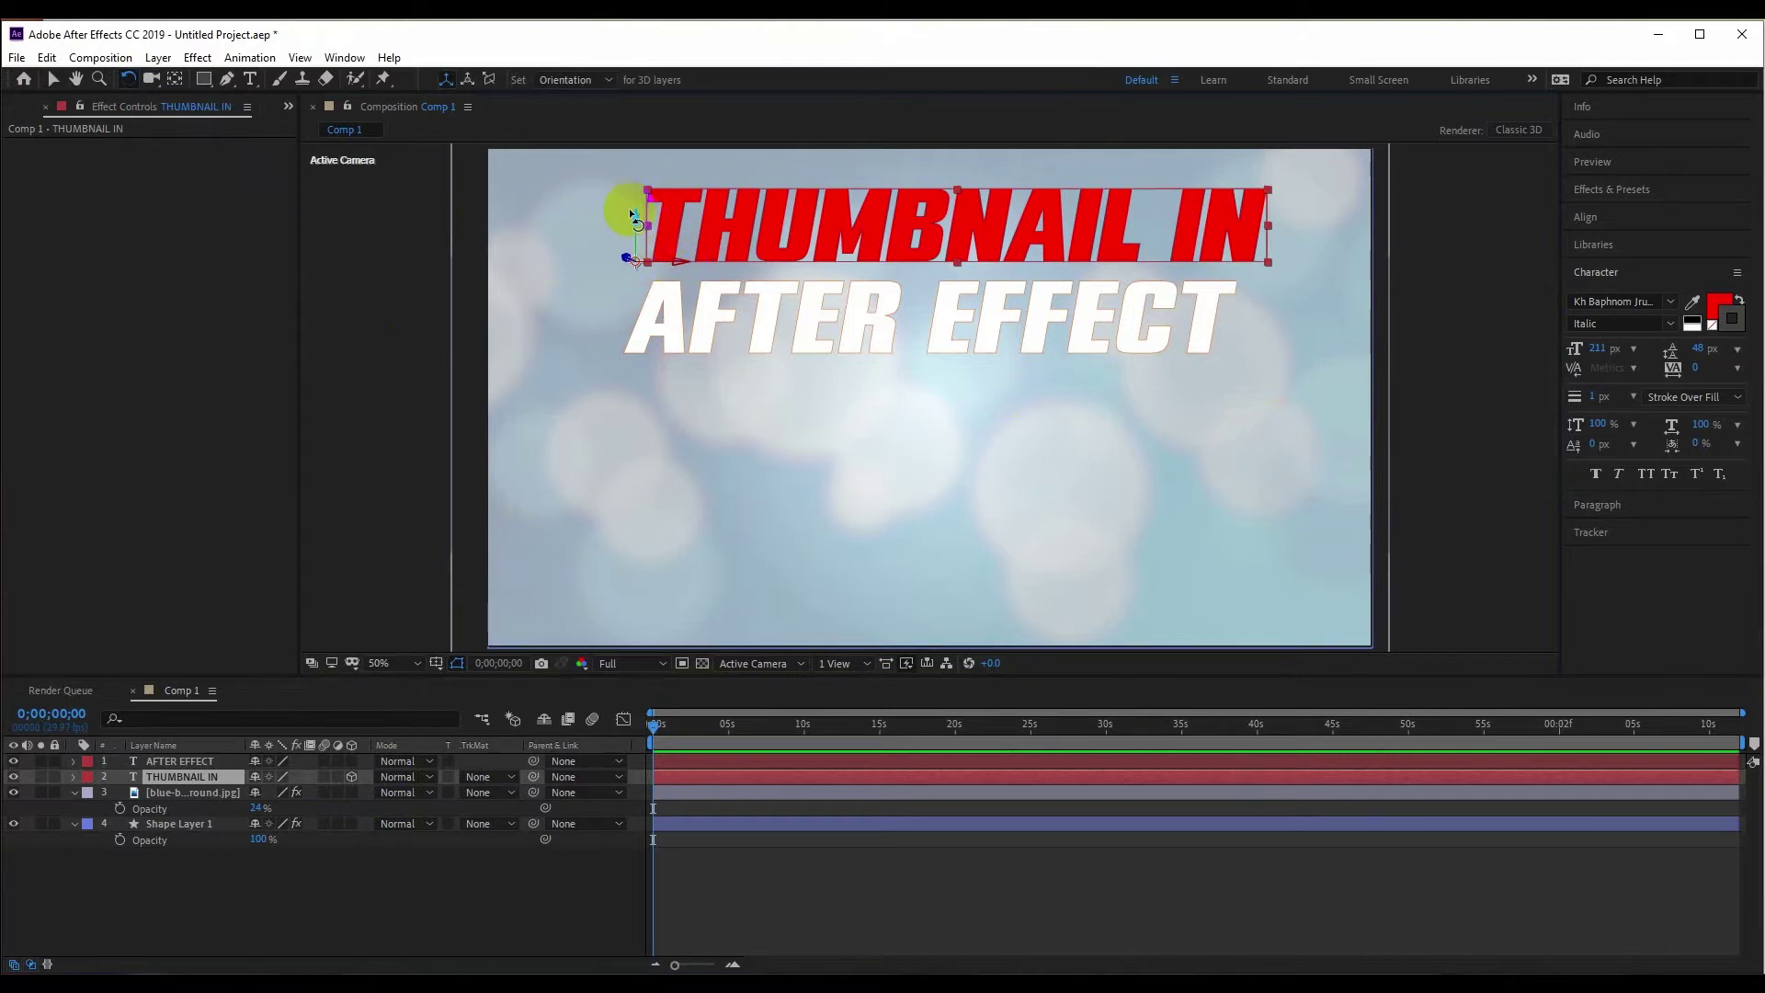
{"action": "left_click_drag", "start_coordinate": [632, 219], "coordinate": [639, 236]}
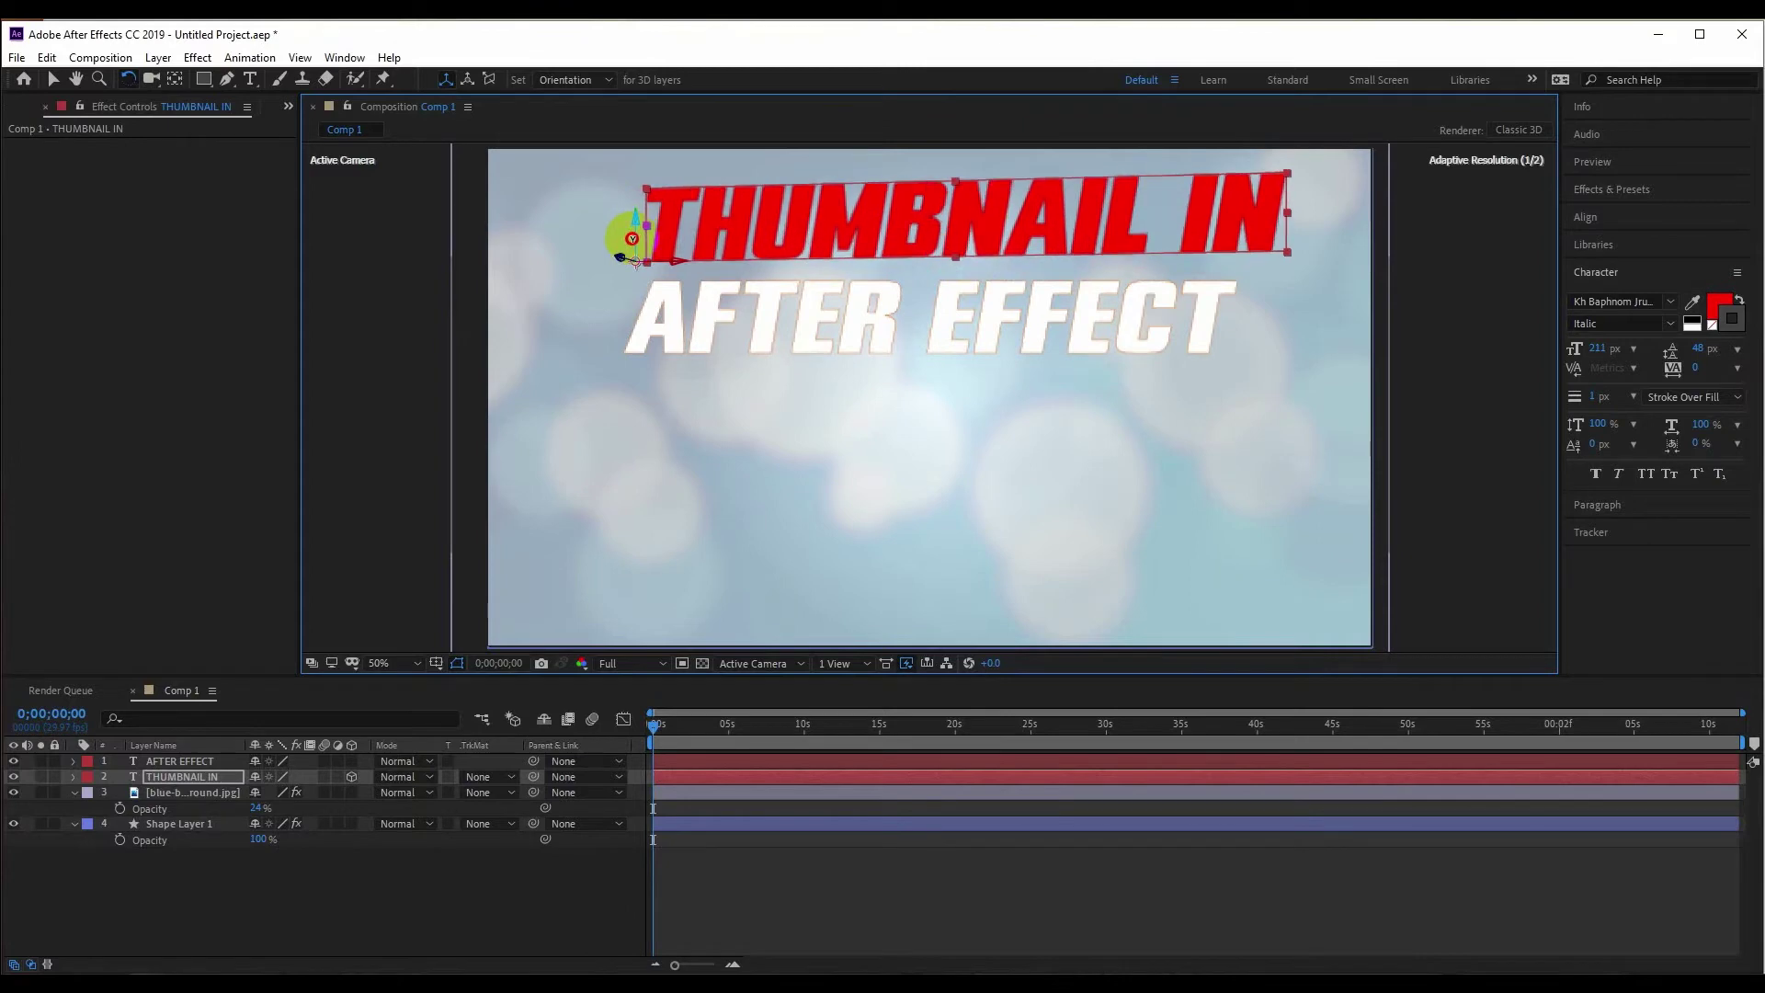
{"action": "left_click_drag", "start_coordinate": [640, 236], "coordinate": [638, 225]}
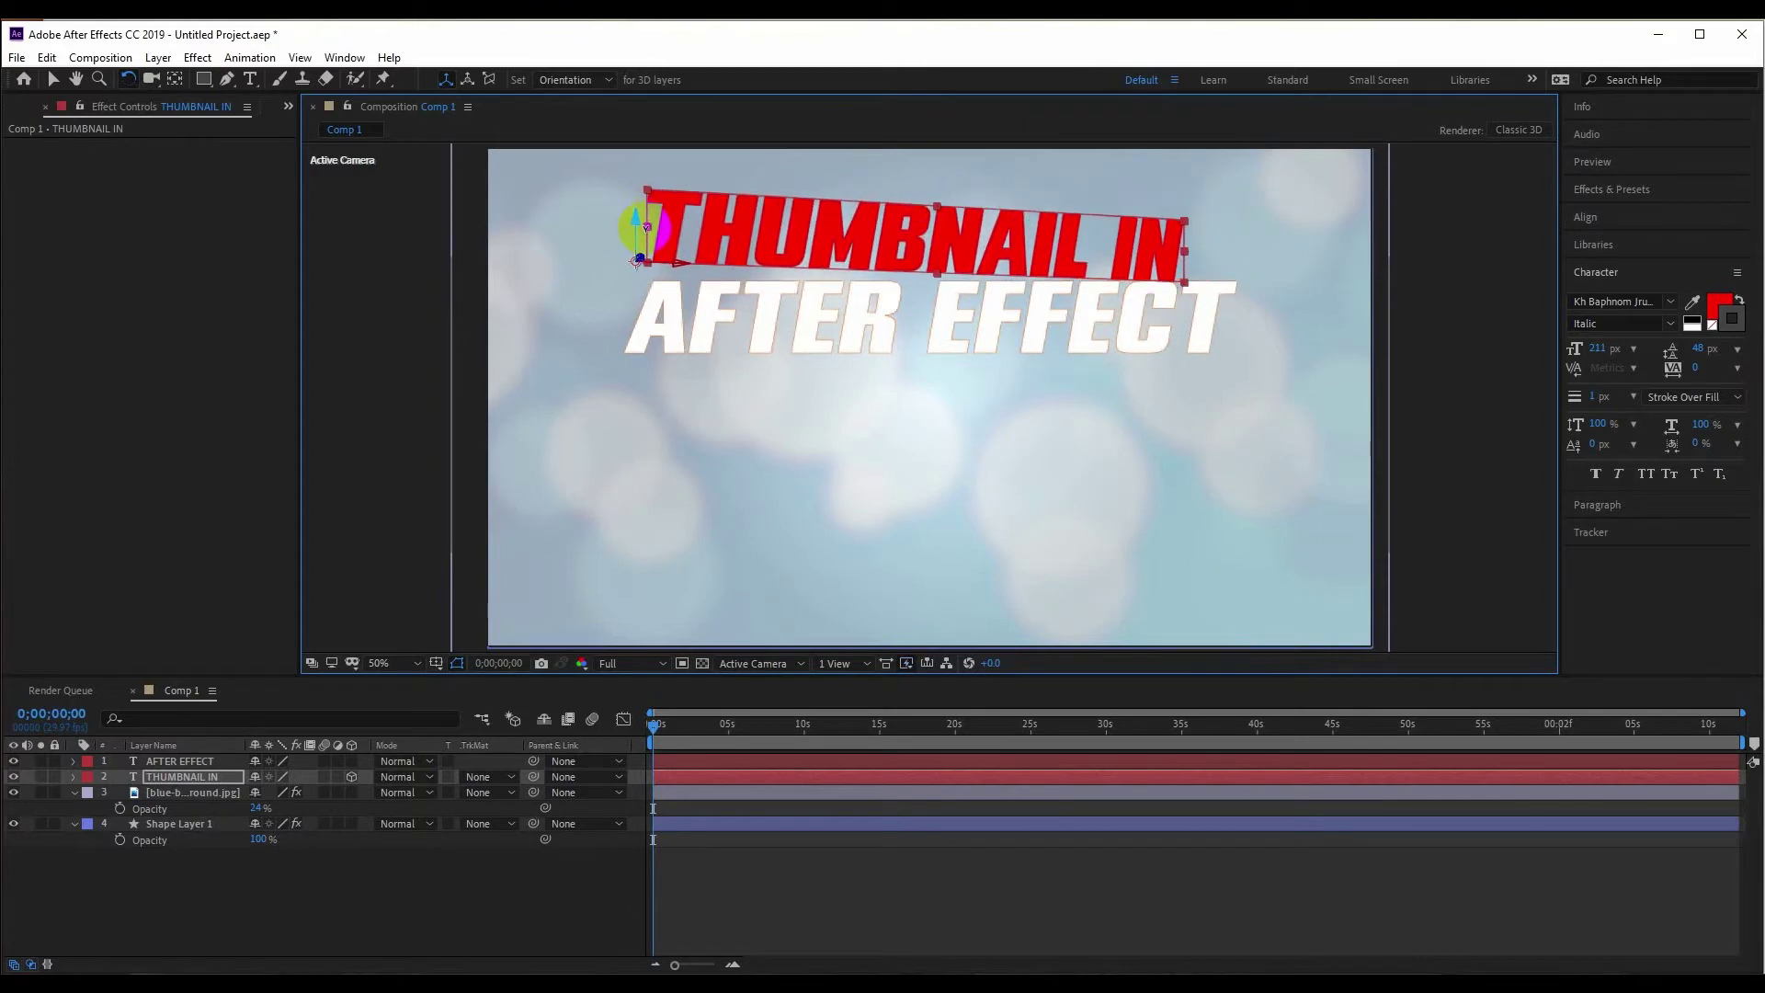
- Select the AFTER EFFECT text layer and turn on its 3D Layer switch
{"action": "left_click", "coordinate": [685, 344]}
{"action": "left_click", "coordinate": [682, 339]}
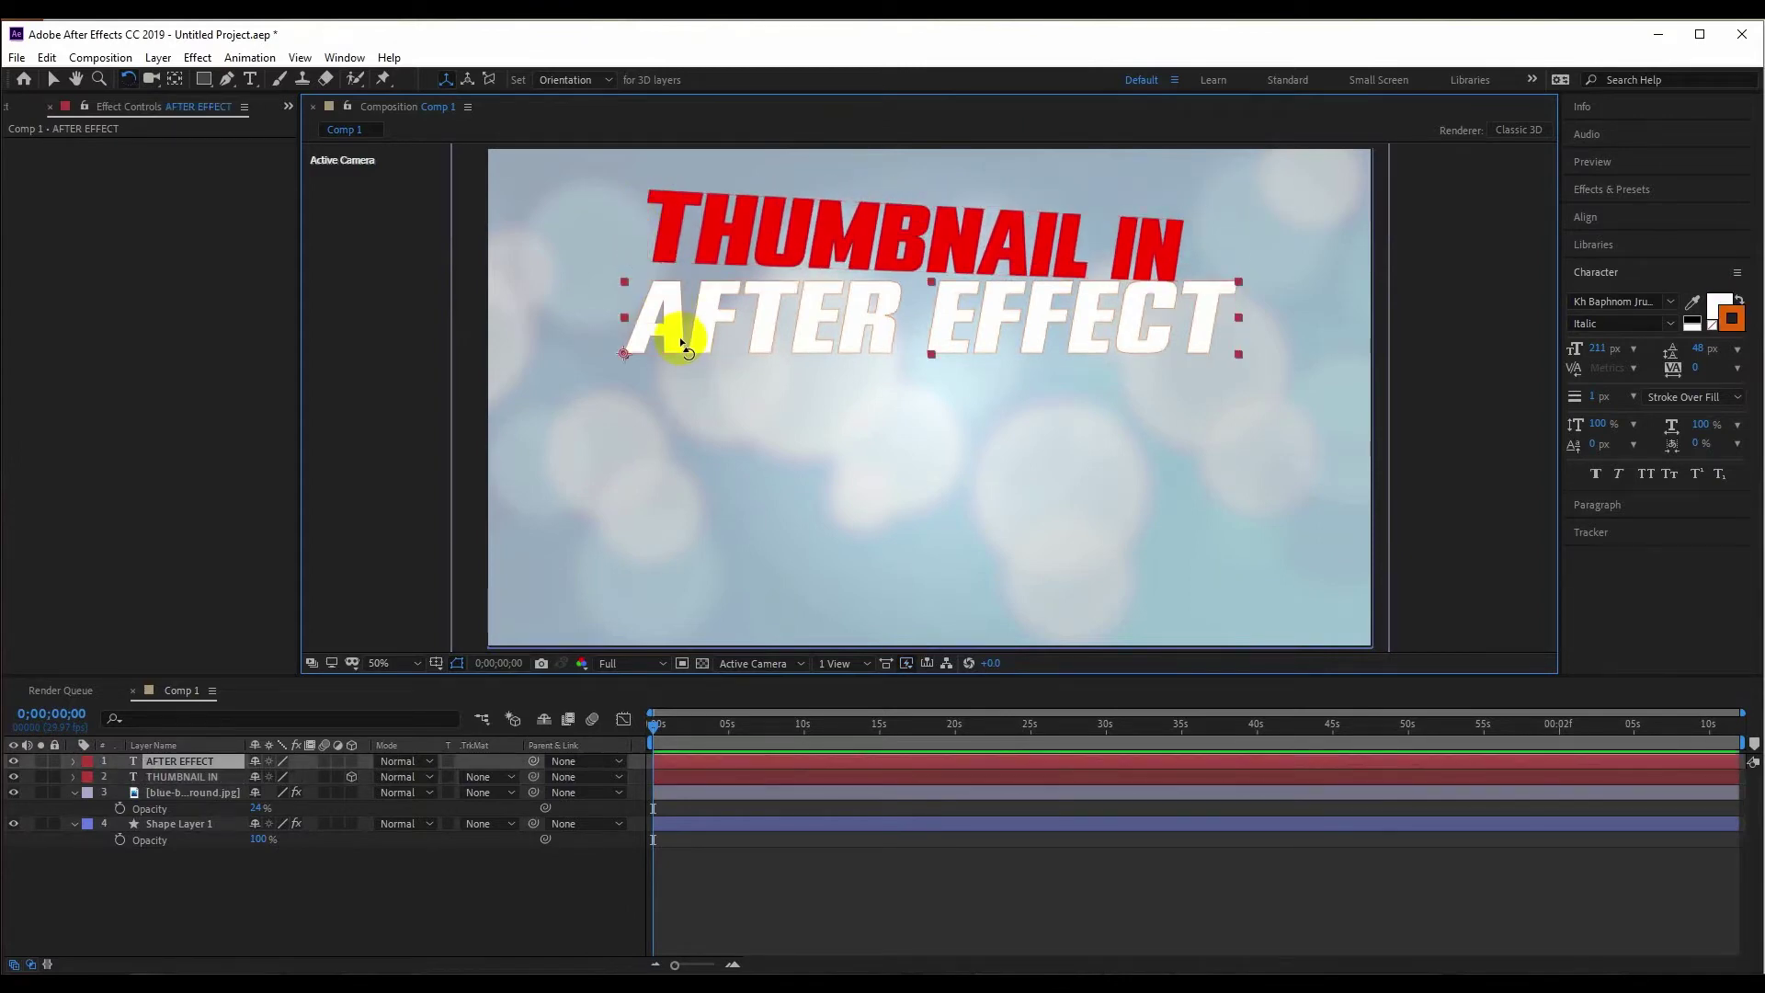
{"action": "left_click", "coordinate": [351, 761]}
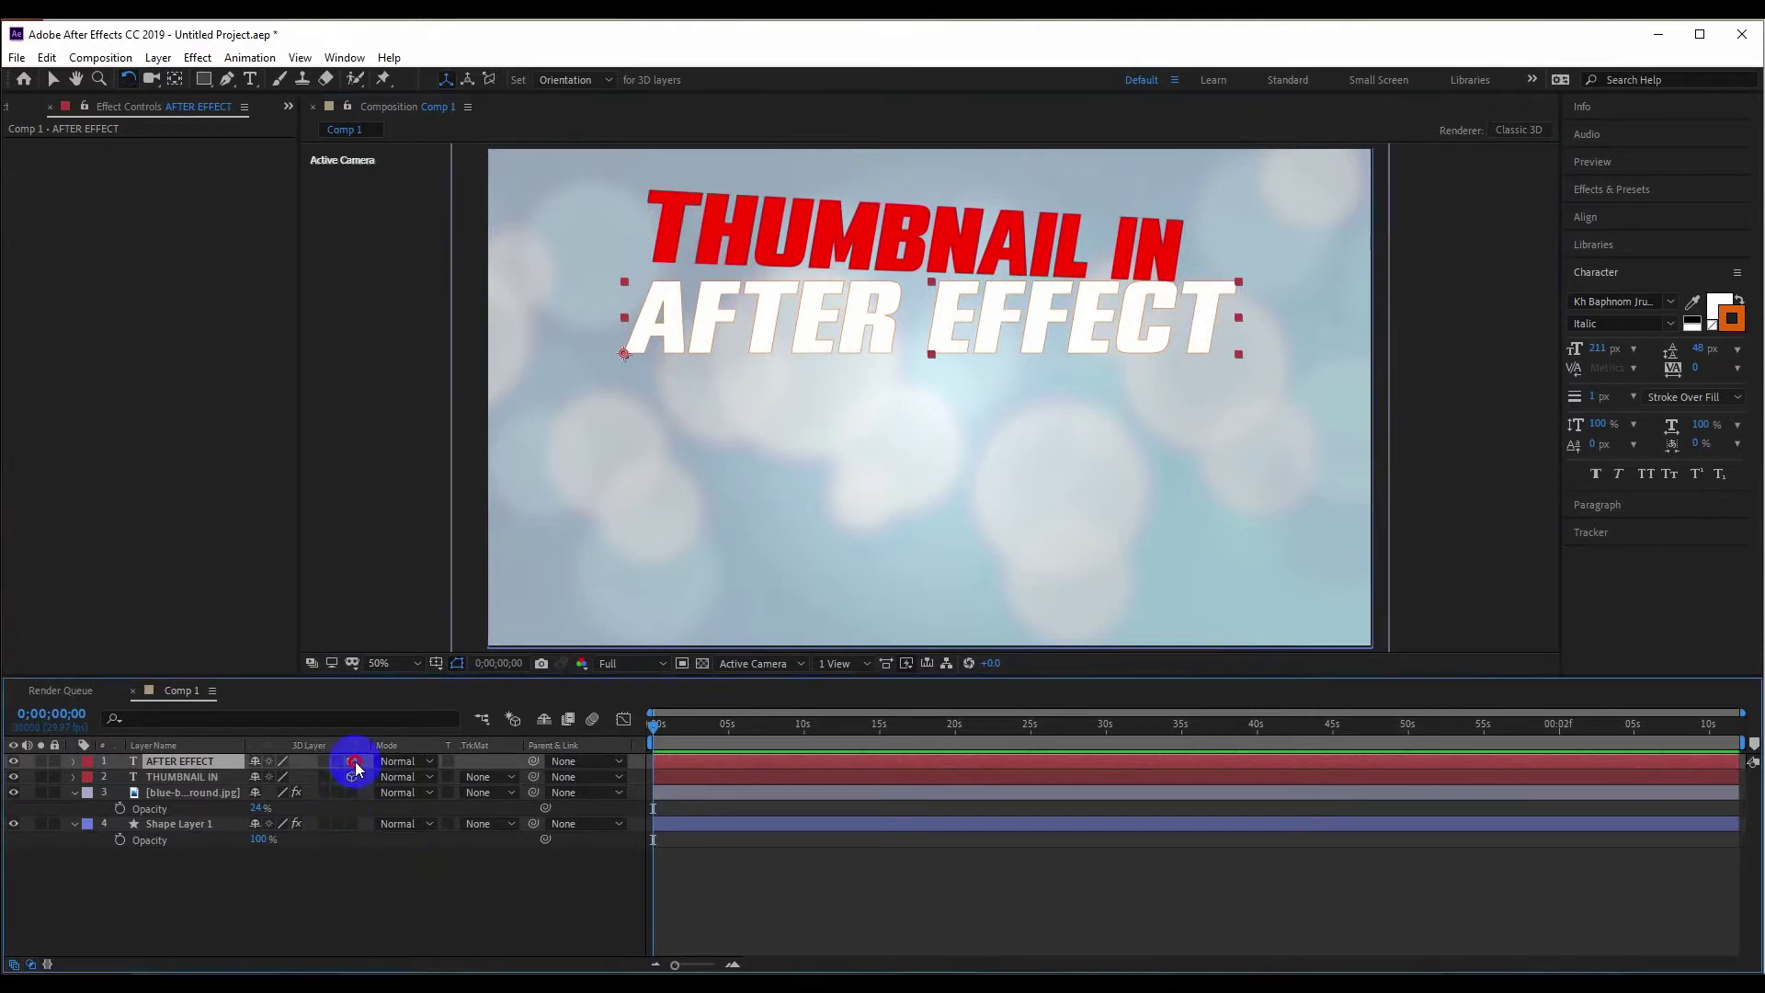
- Tilt AFTER EFFECT in 3D, moving its anchor point to its right edge and rotating around it
{"action": "left_click_drag", "start_coordinate": [624, 308], "coordinate": [625, 300]}
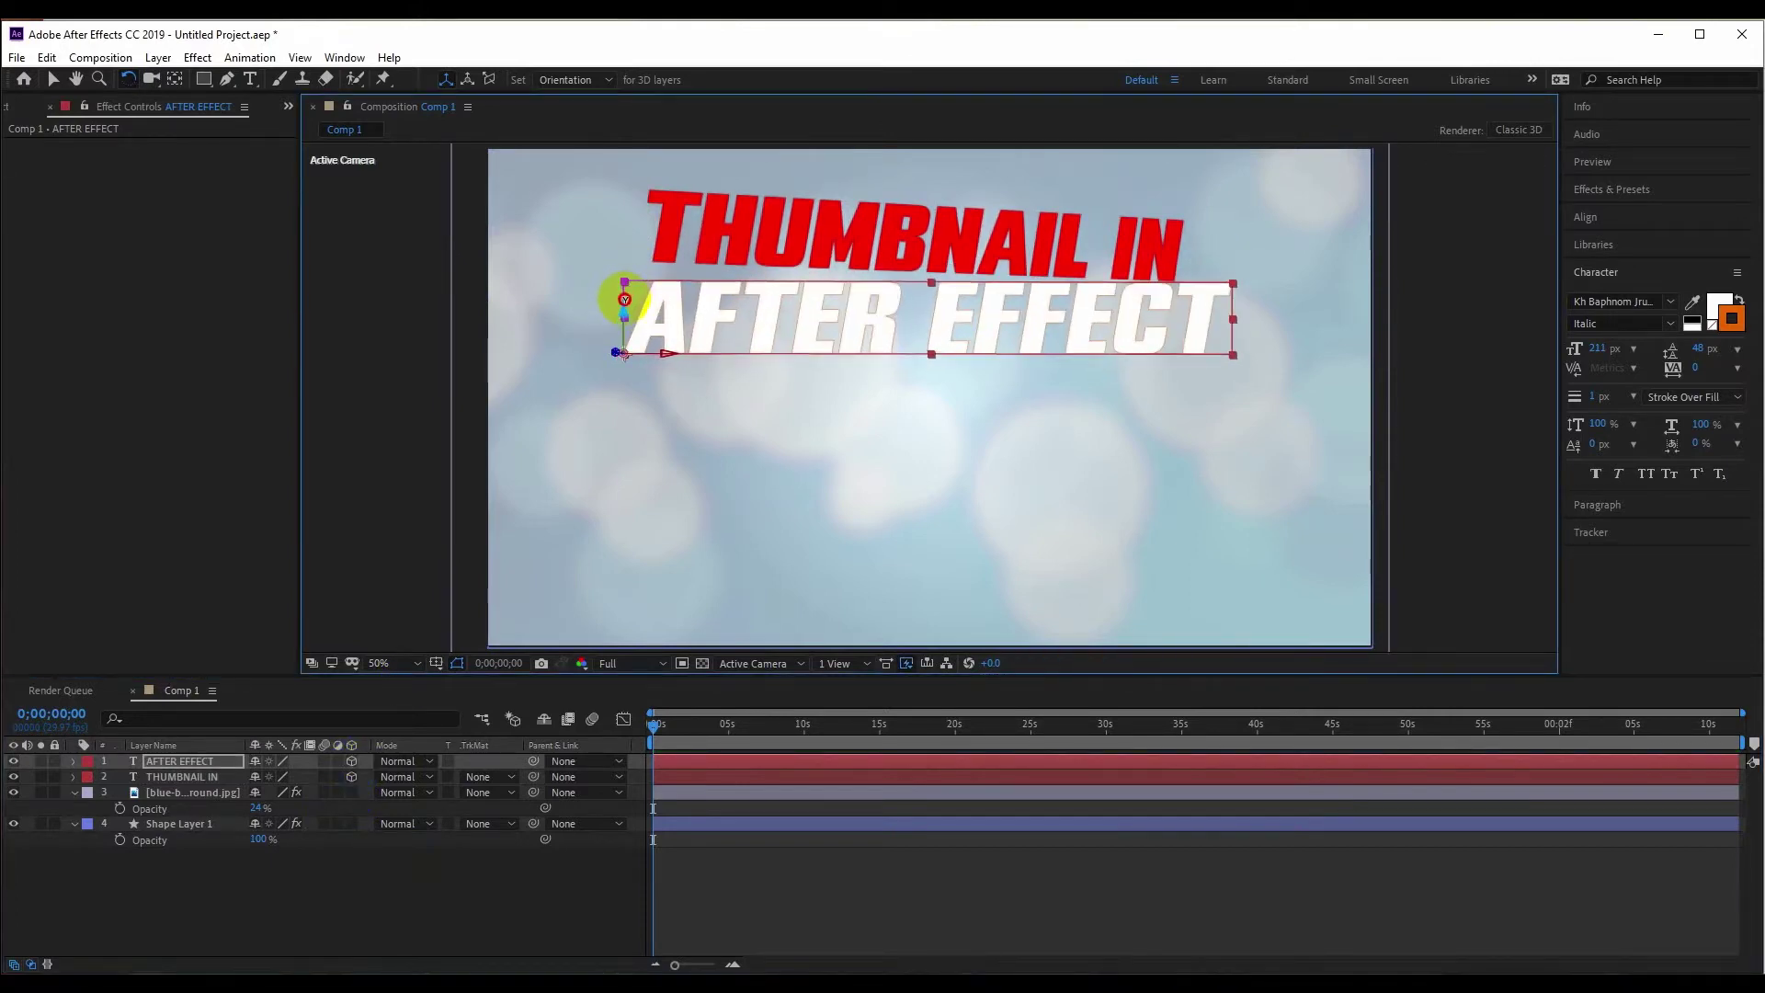
{"action": "left_click_drag", "start_coordinate": [624, 315], "coordinate": [625, 314]}
{"action": "left_click", "coordinate": [177, 80]}
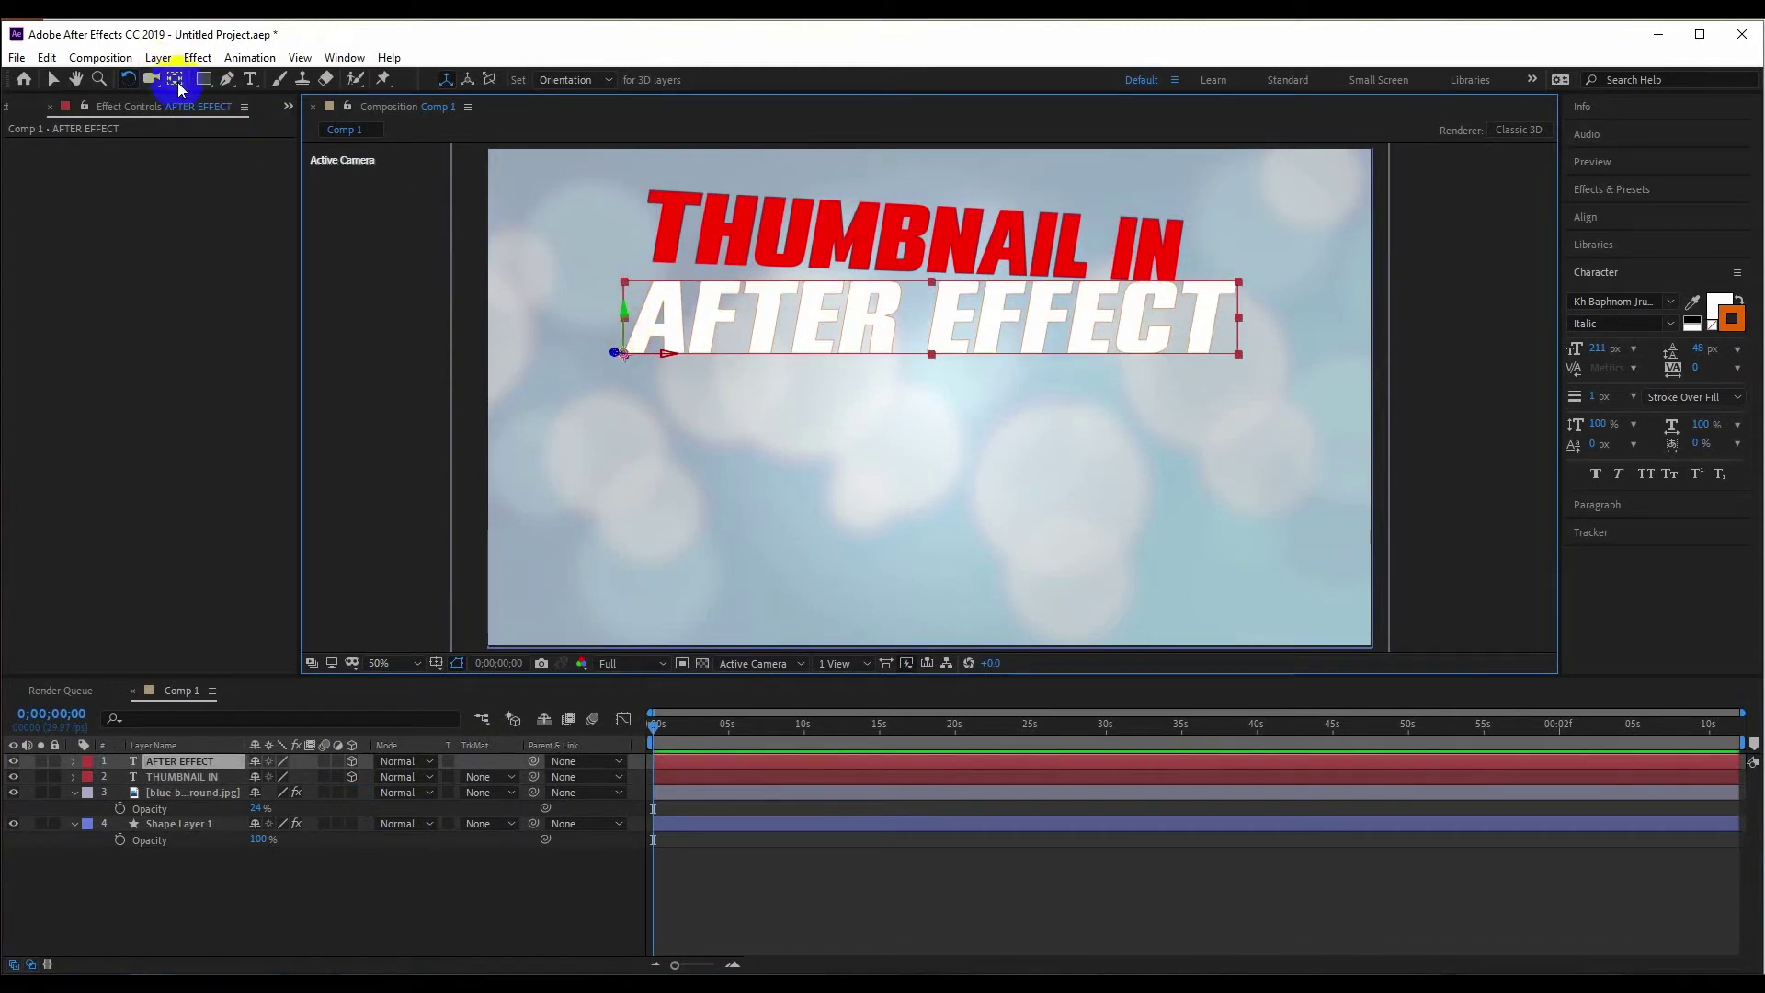
{"action": "left_click_drag", "start_coordinate": [618, 348], "coordinate": [1238, 361]}
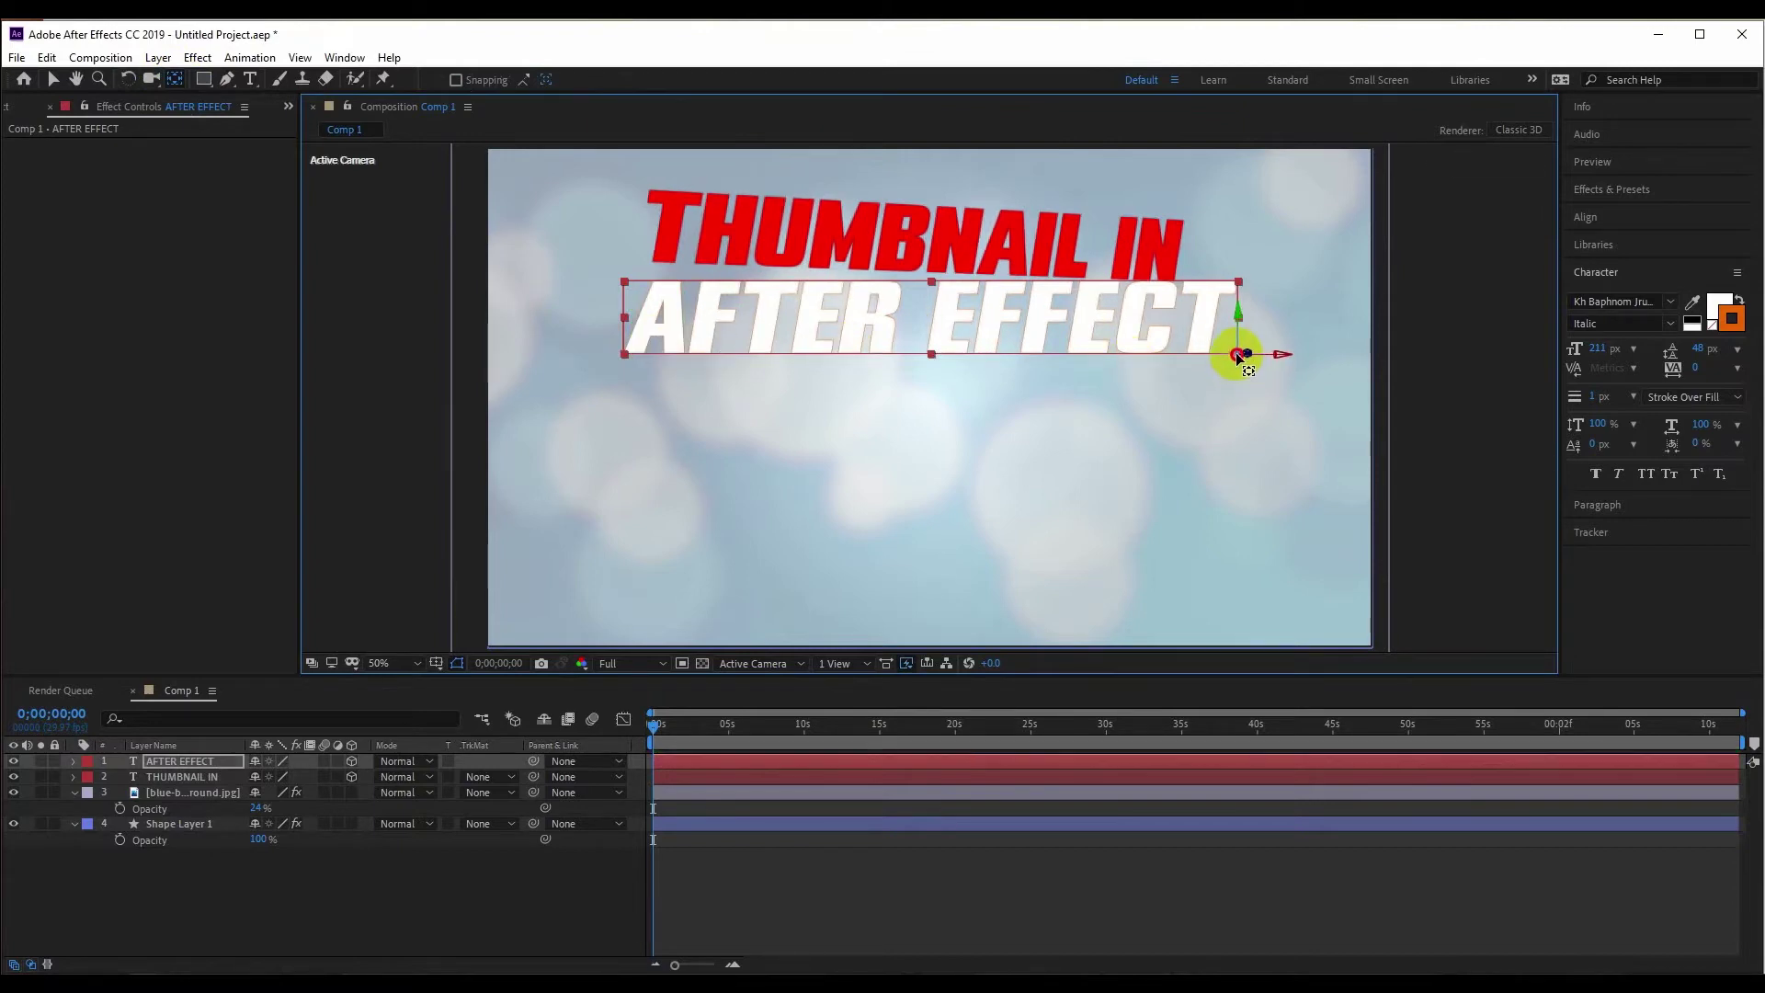
{"action": "left_click_drag", "start_coordinate": [1238, 361], "coordinate": [1240, 354]}
{"action": "left_click", "coordinate": [129, 79]}
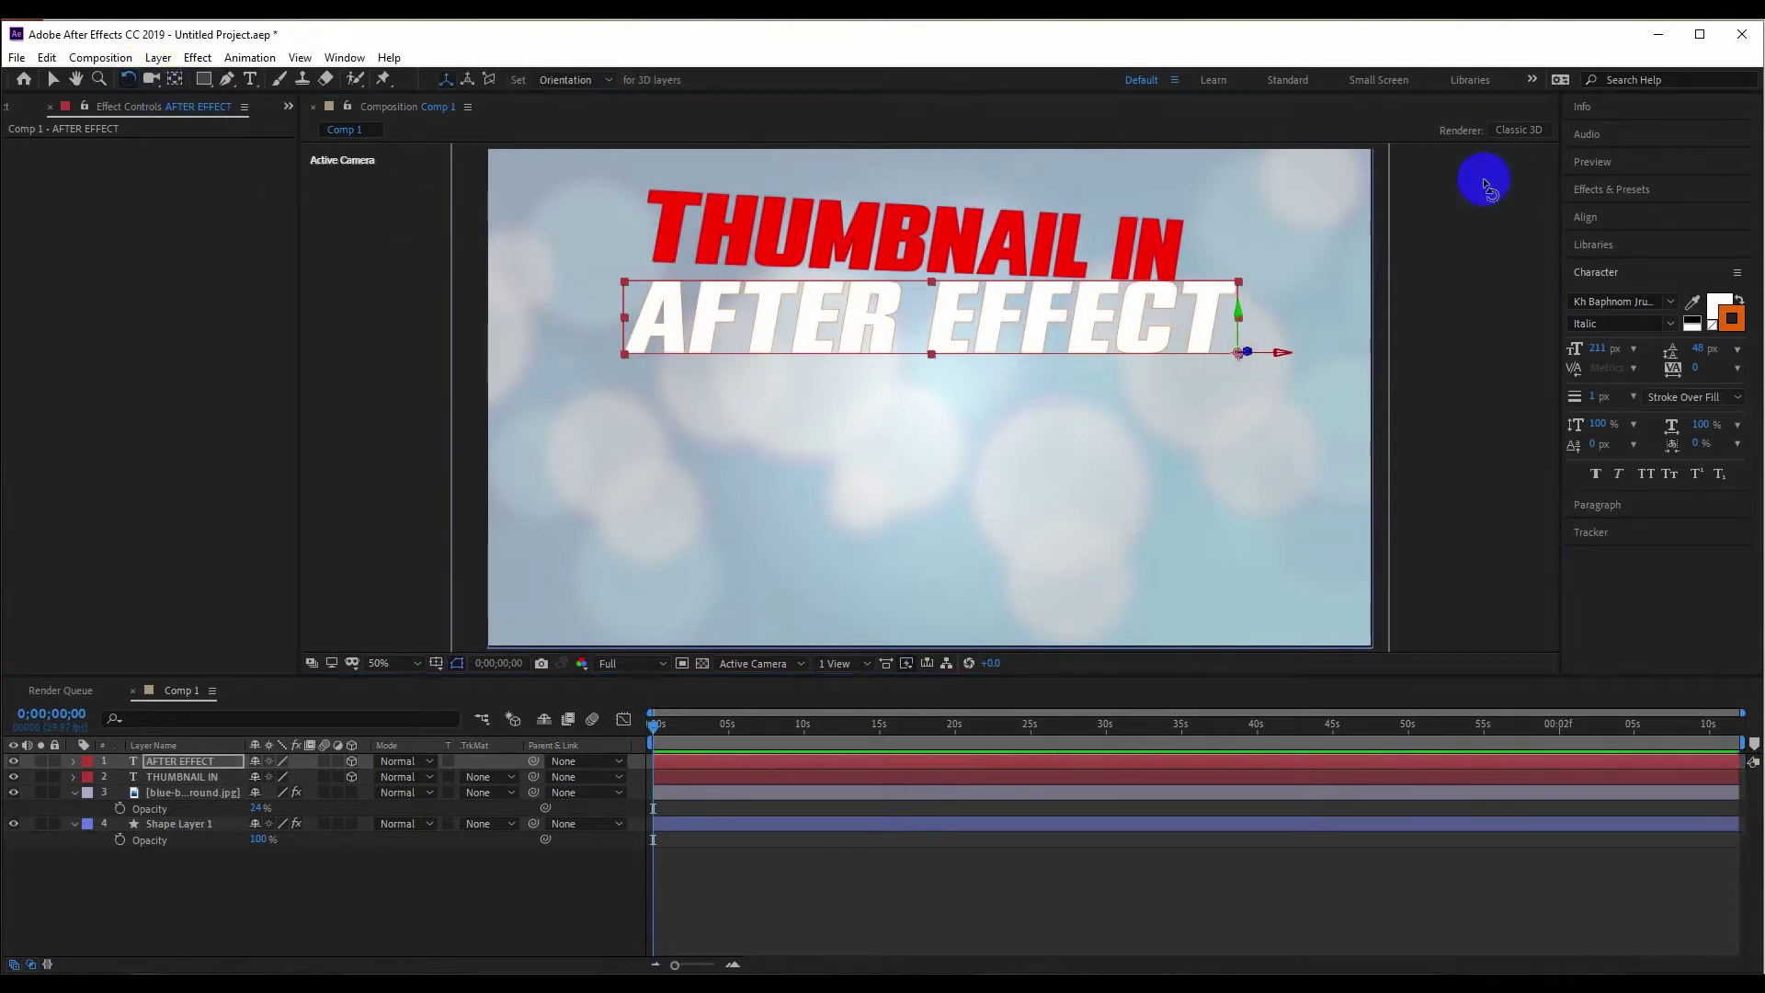
{"action": "left_click_drag", "start_coordinate": [1232, 309], "coordinate": [1236, 309]}
- Rotate both titles further around the vertical axis, then shift AFTER EFFECT left and slightly down
{"action": "left_click", "coordinate": [1011, 230]}
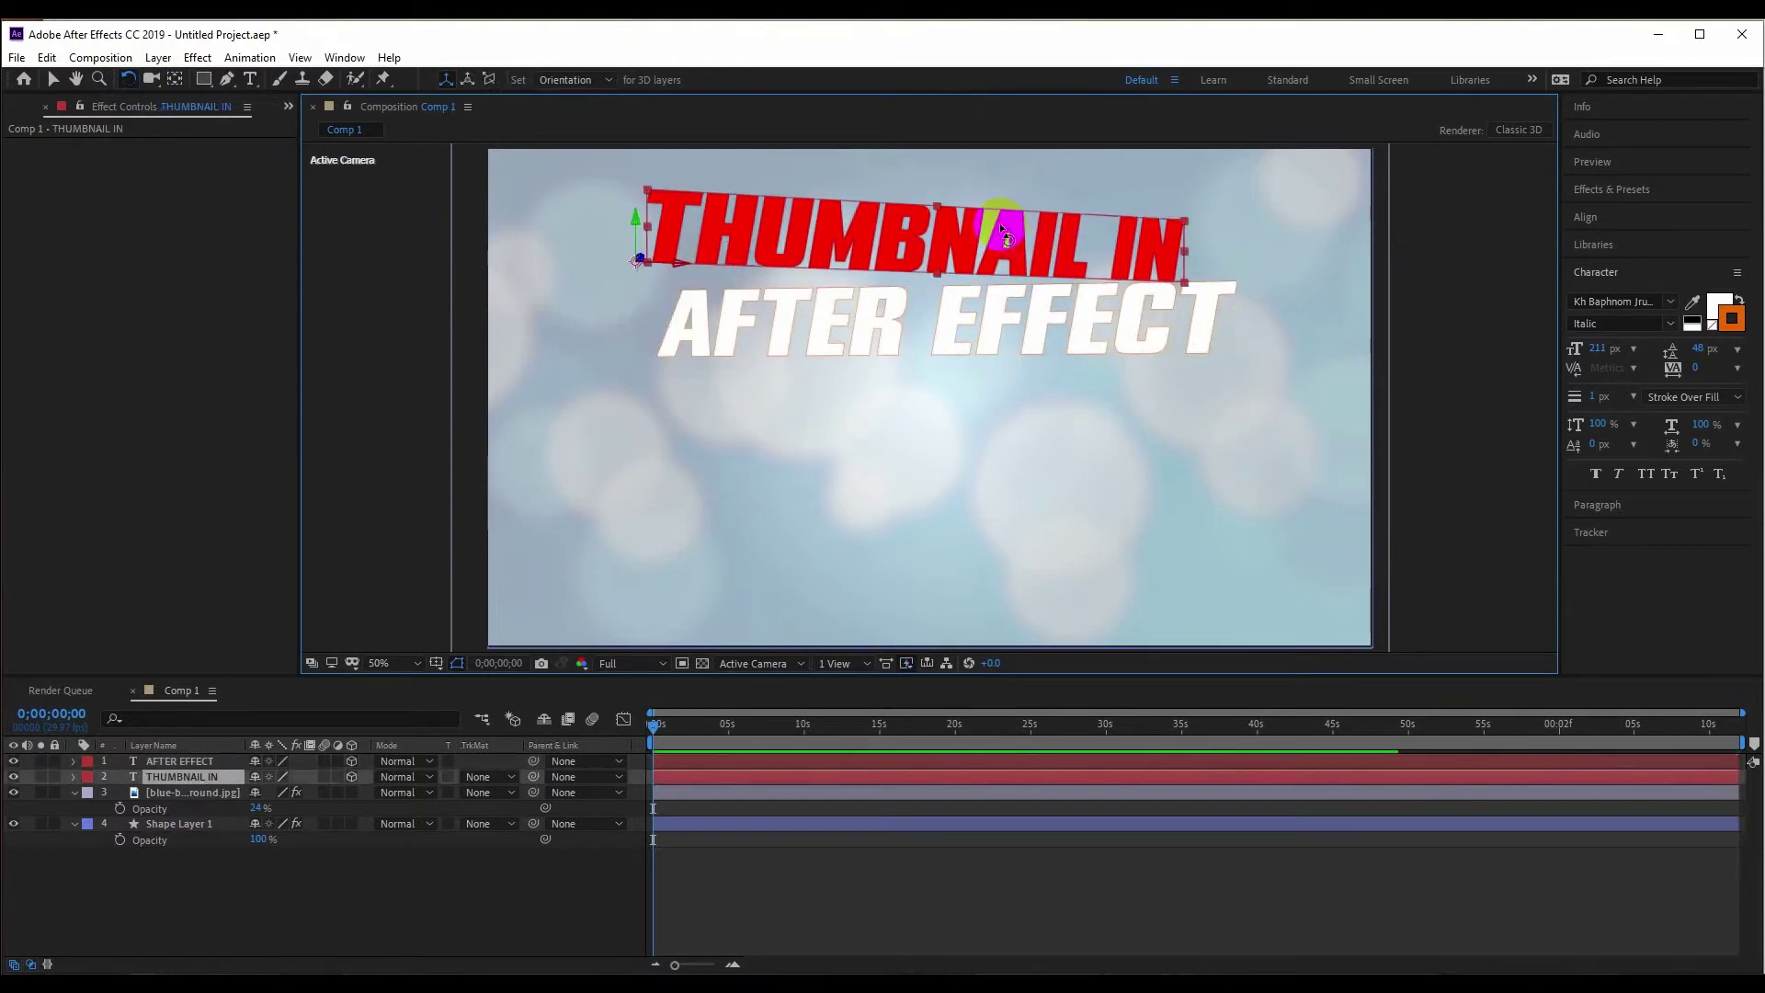
{"action": "left_click_drag", "start_coordinate": [635, 215], "coordinate": [625, 216]}
{"action": "left_click", "coordinate": [1165, 312]}
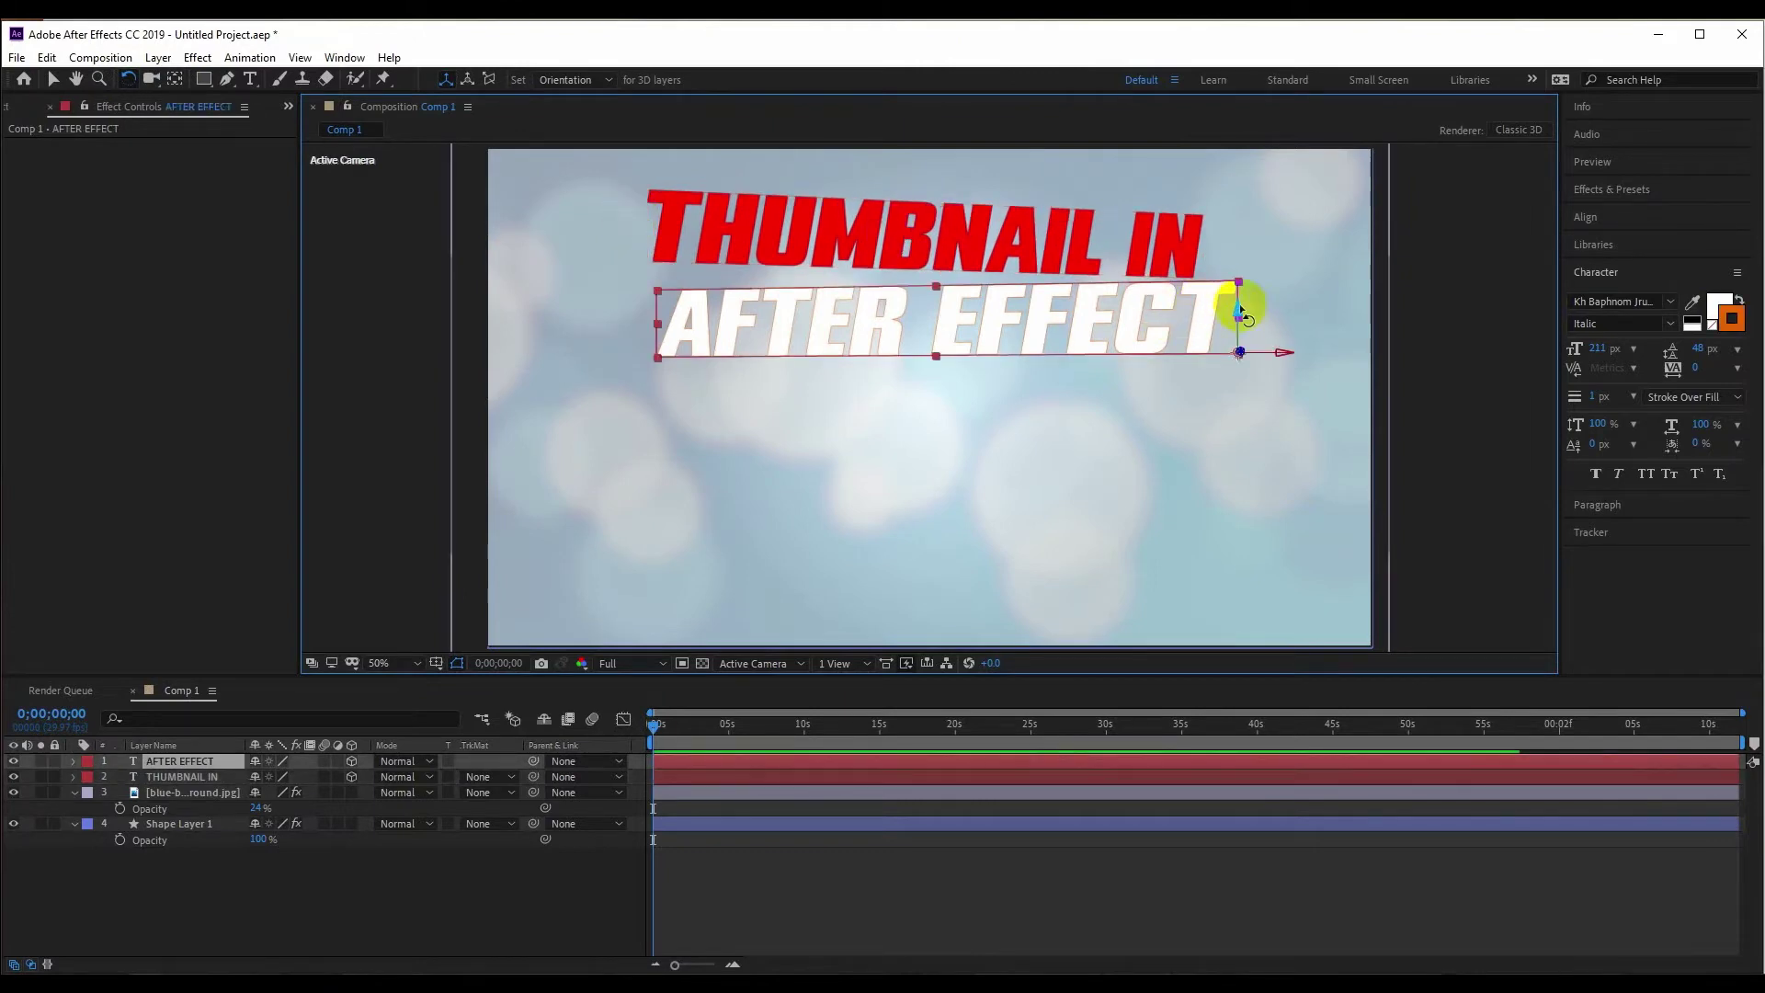
{"action": "left_click_drag", "start_coordinate": [1237, 310], "coordinate": [1234, 312]}
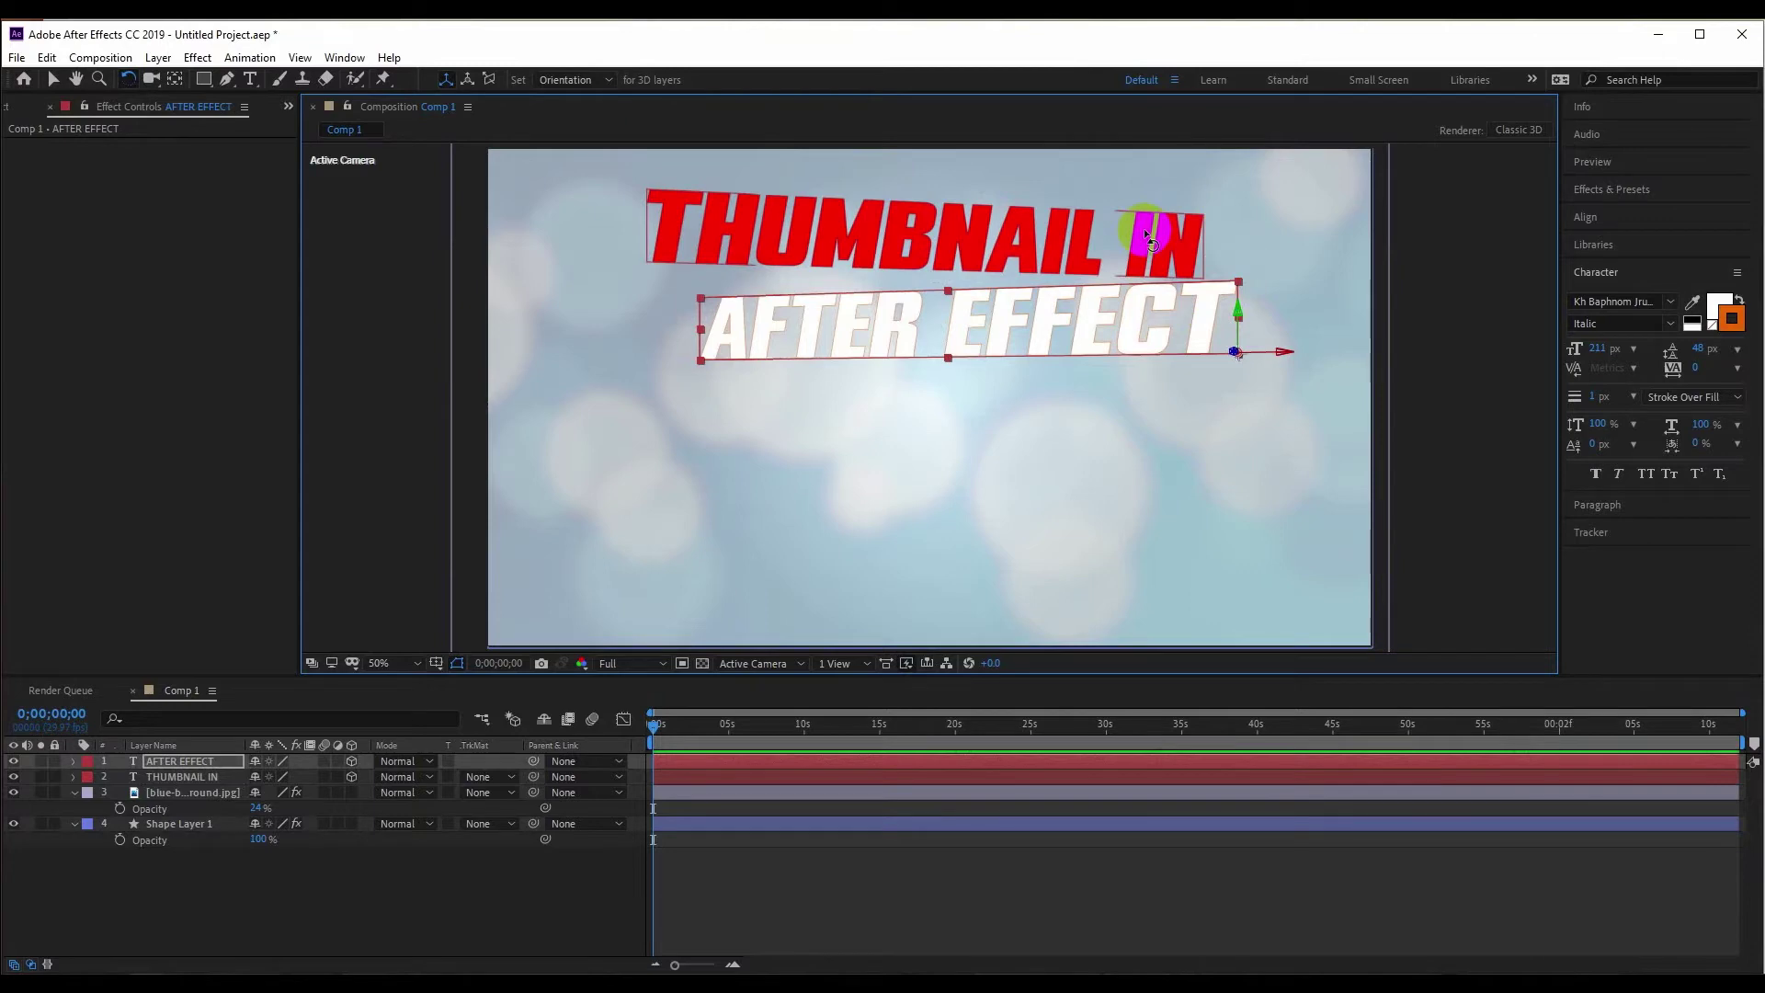
{"action": "left_click", "coordinate": [52, 79]}
{"action": "left_click_drag", "start_coordinate": [825, 315], "coordinate": [801, 326]}
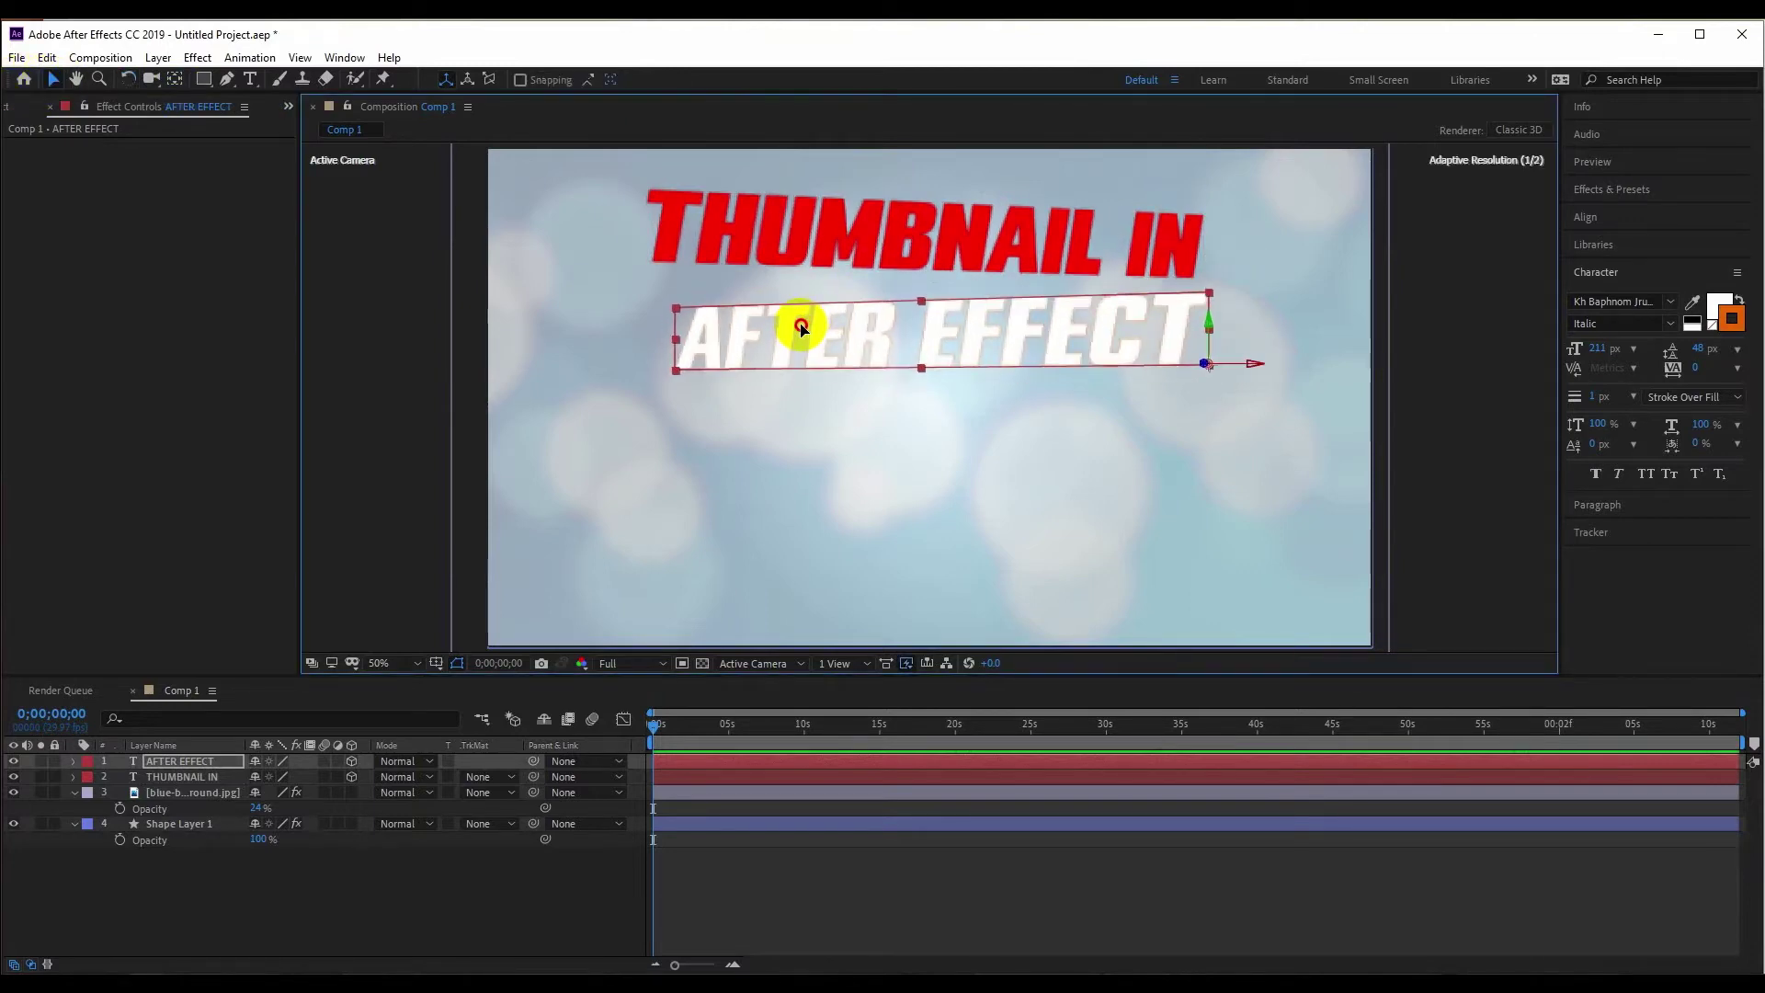
{"action": "left_click", "coordinate": [1366, 195]}
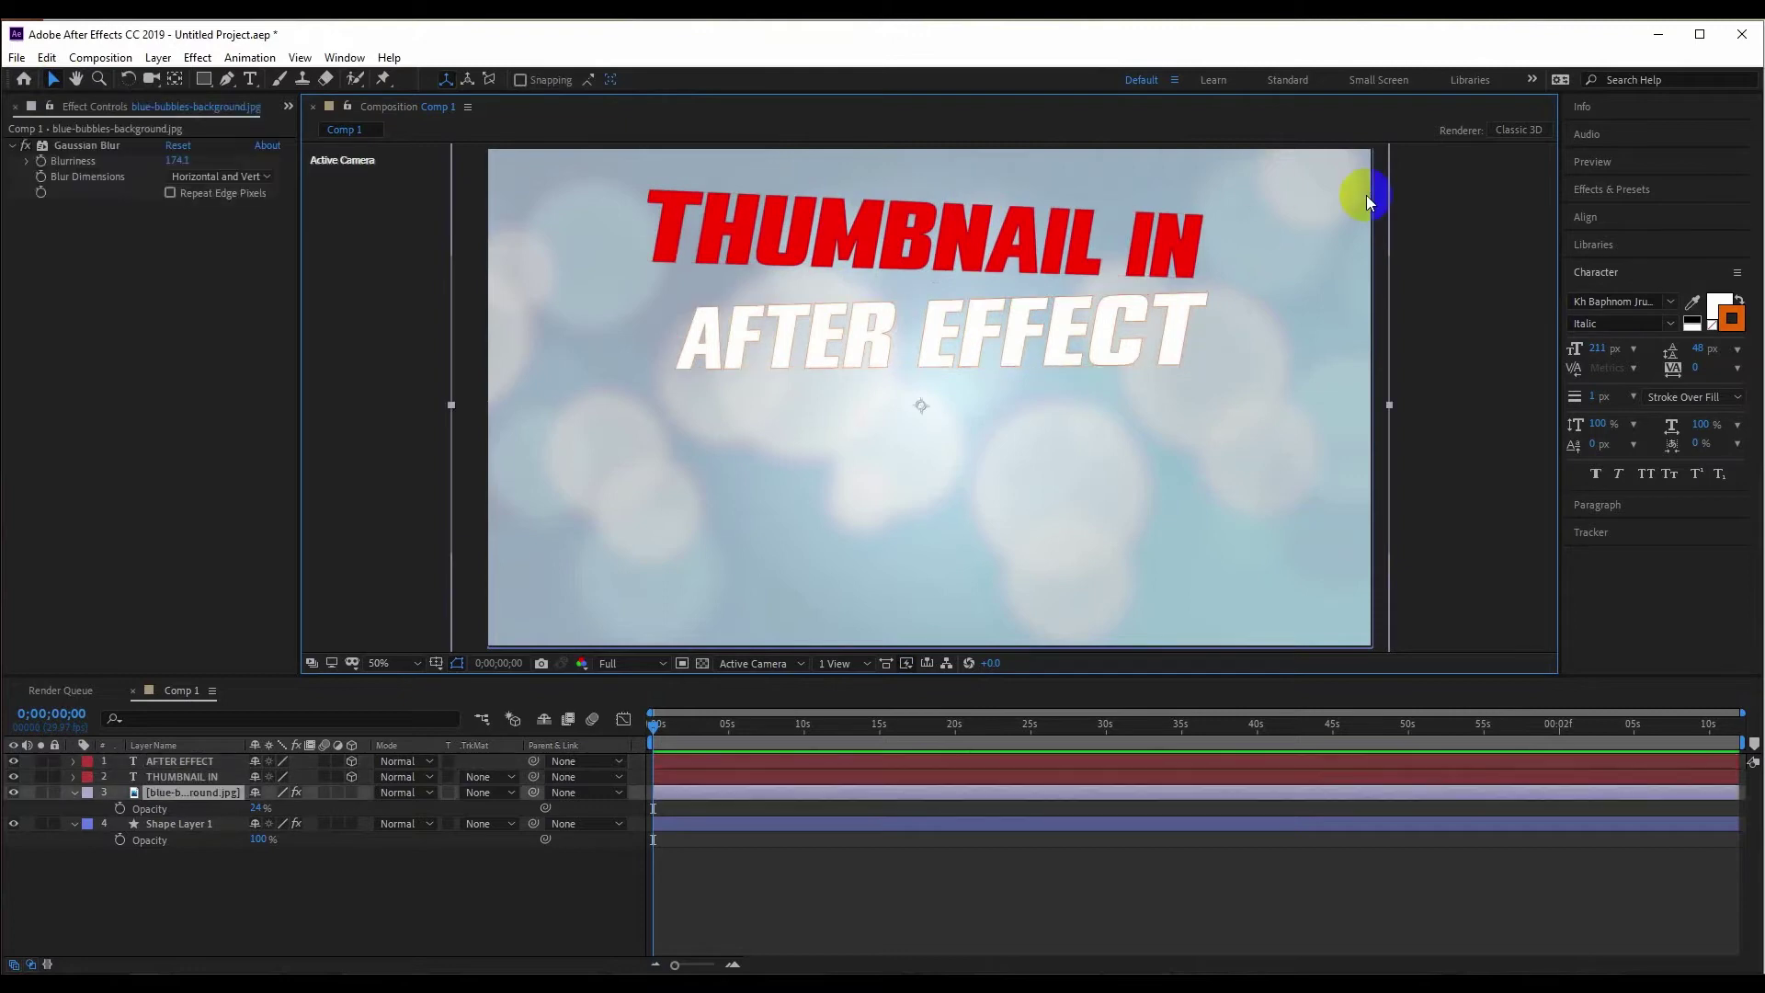
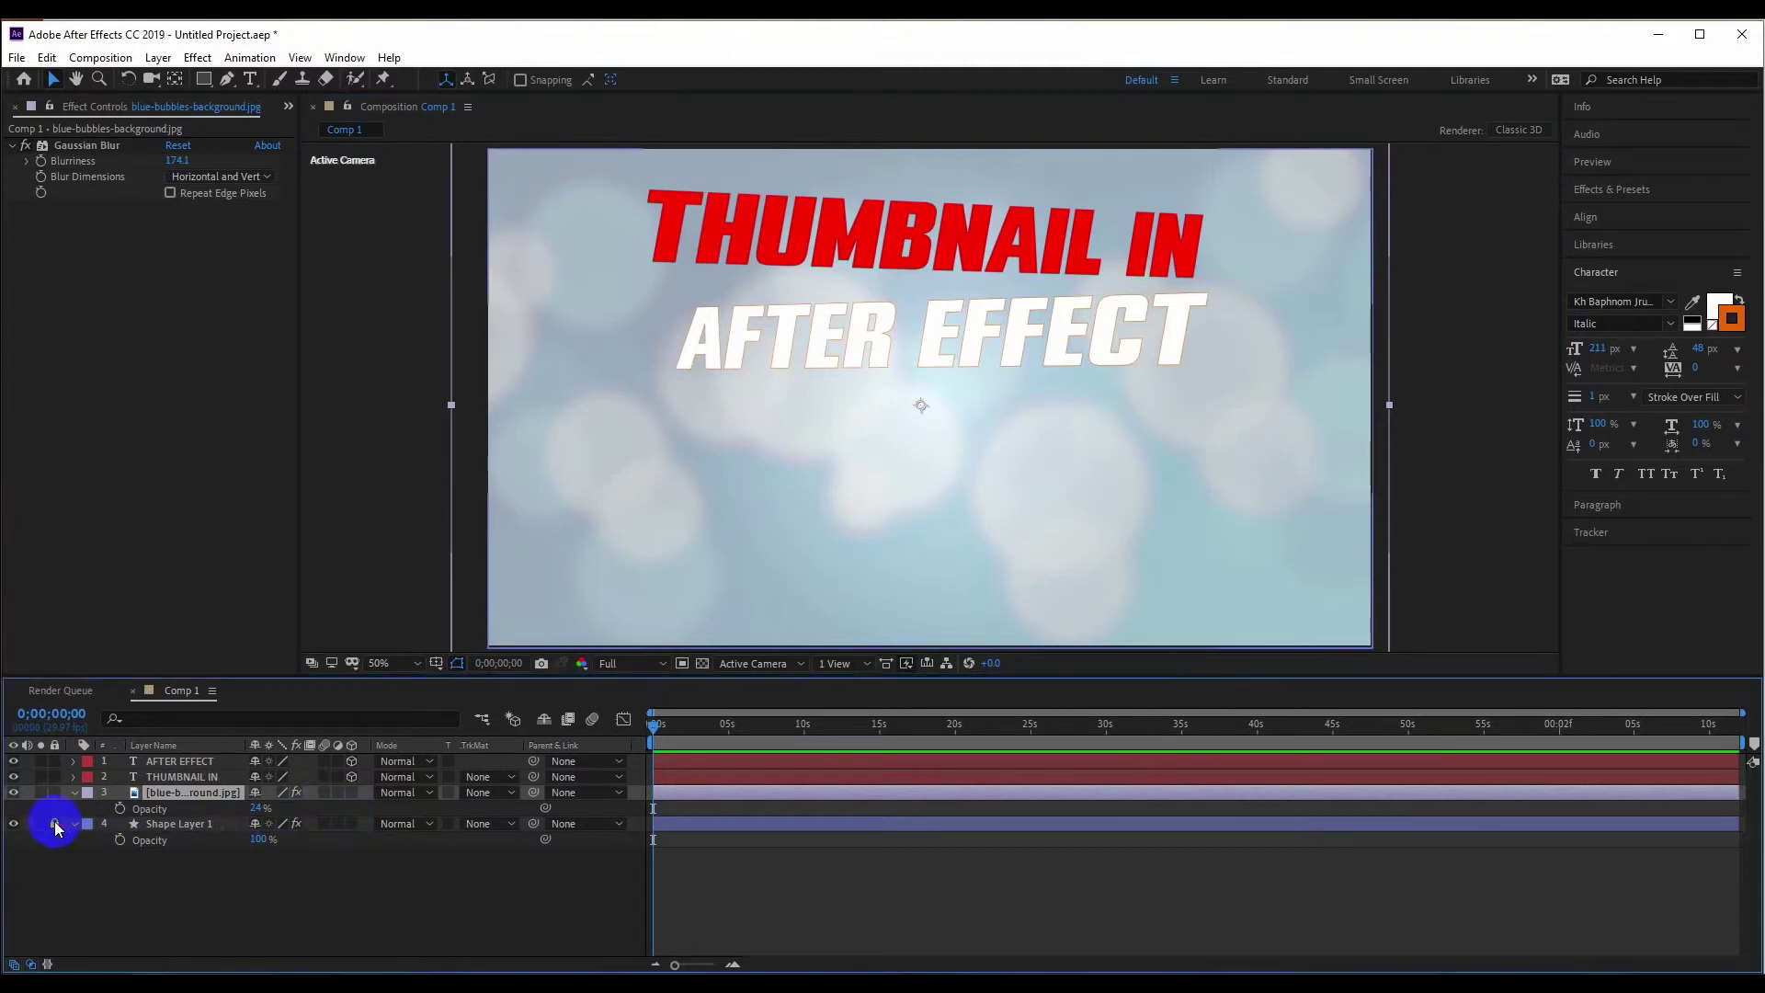
- Lock the background and shape layers and select the THUMBNAIL IN title layer
{"action": "left_click_drag", "start_coordinate": [66, 826], "coordinate": [52, 791]}
{"action": "left_click", "coordinate": [731, 331]}
{"action": "left_click", "coordinate": [829, 210]}
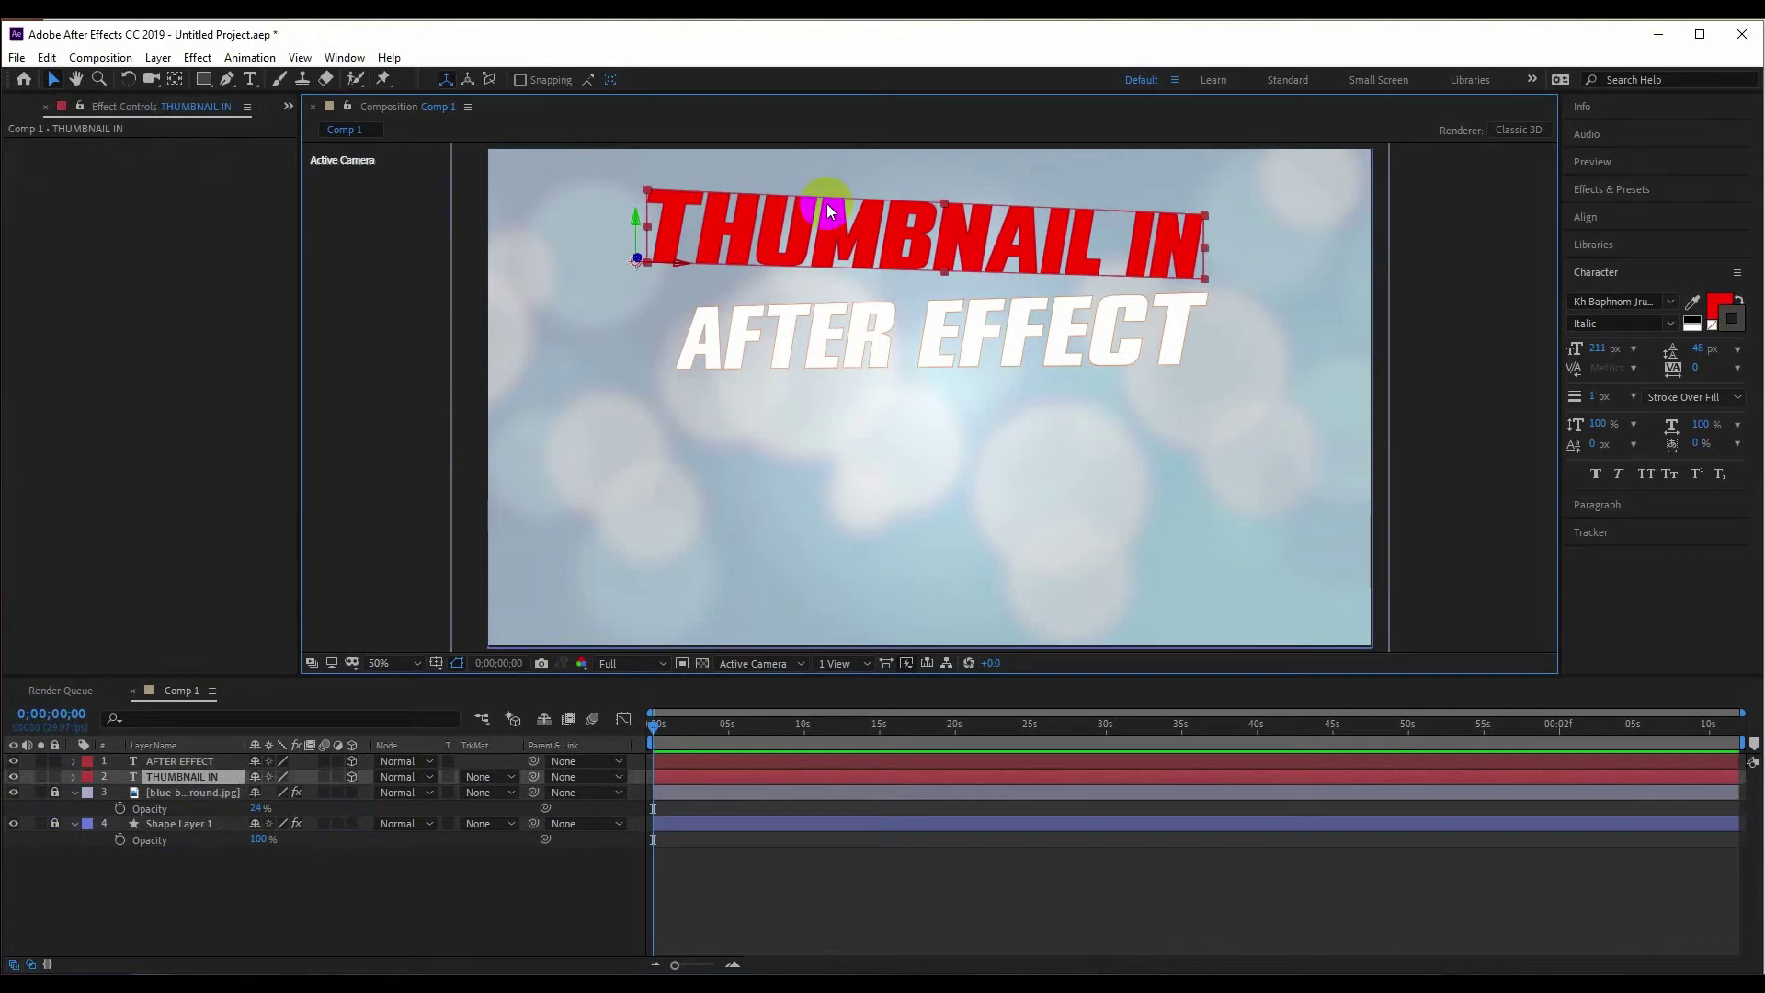
{"action": "left_click", "coordinate": [842, 350]}
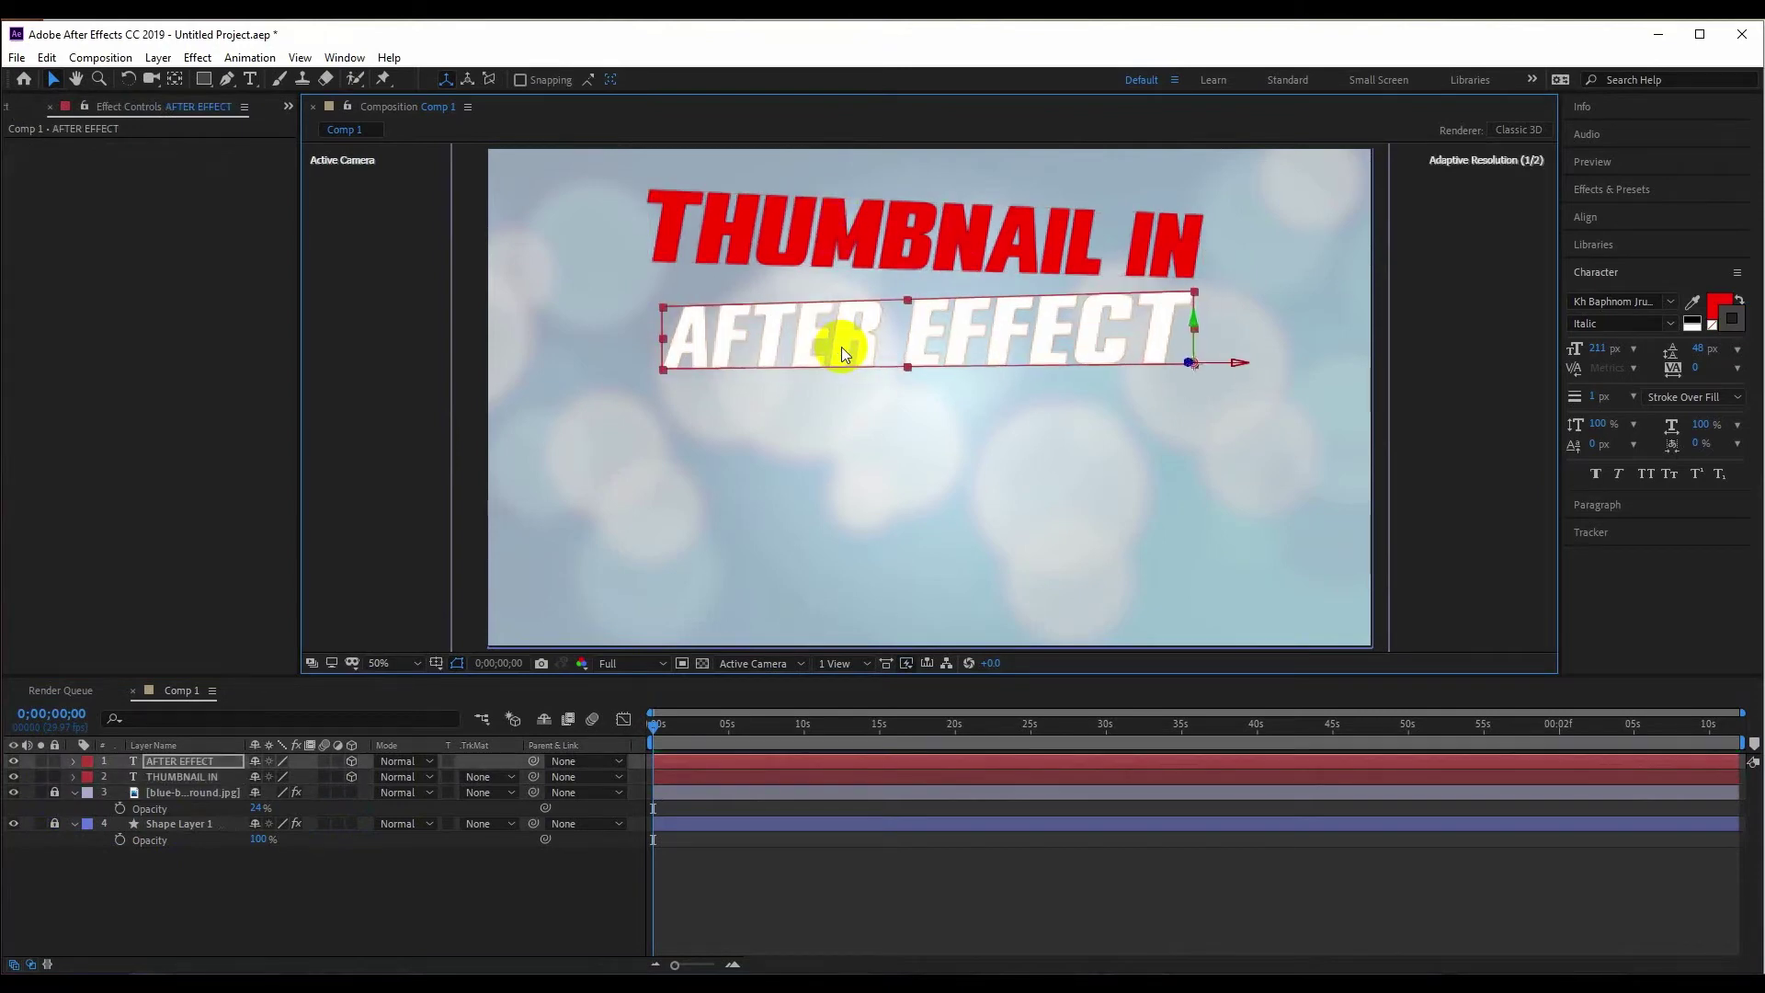
{"action": "left_click", "coordinate": [862, 235]}
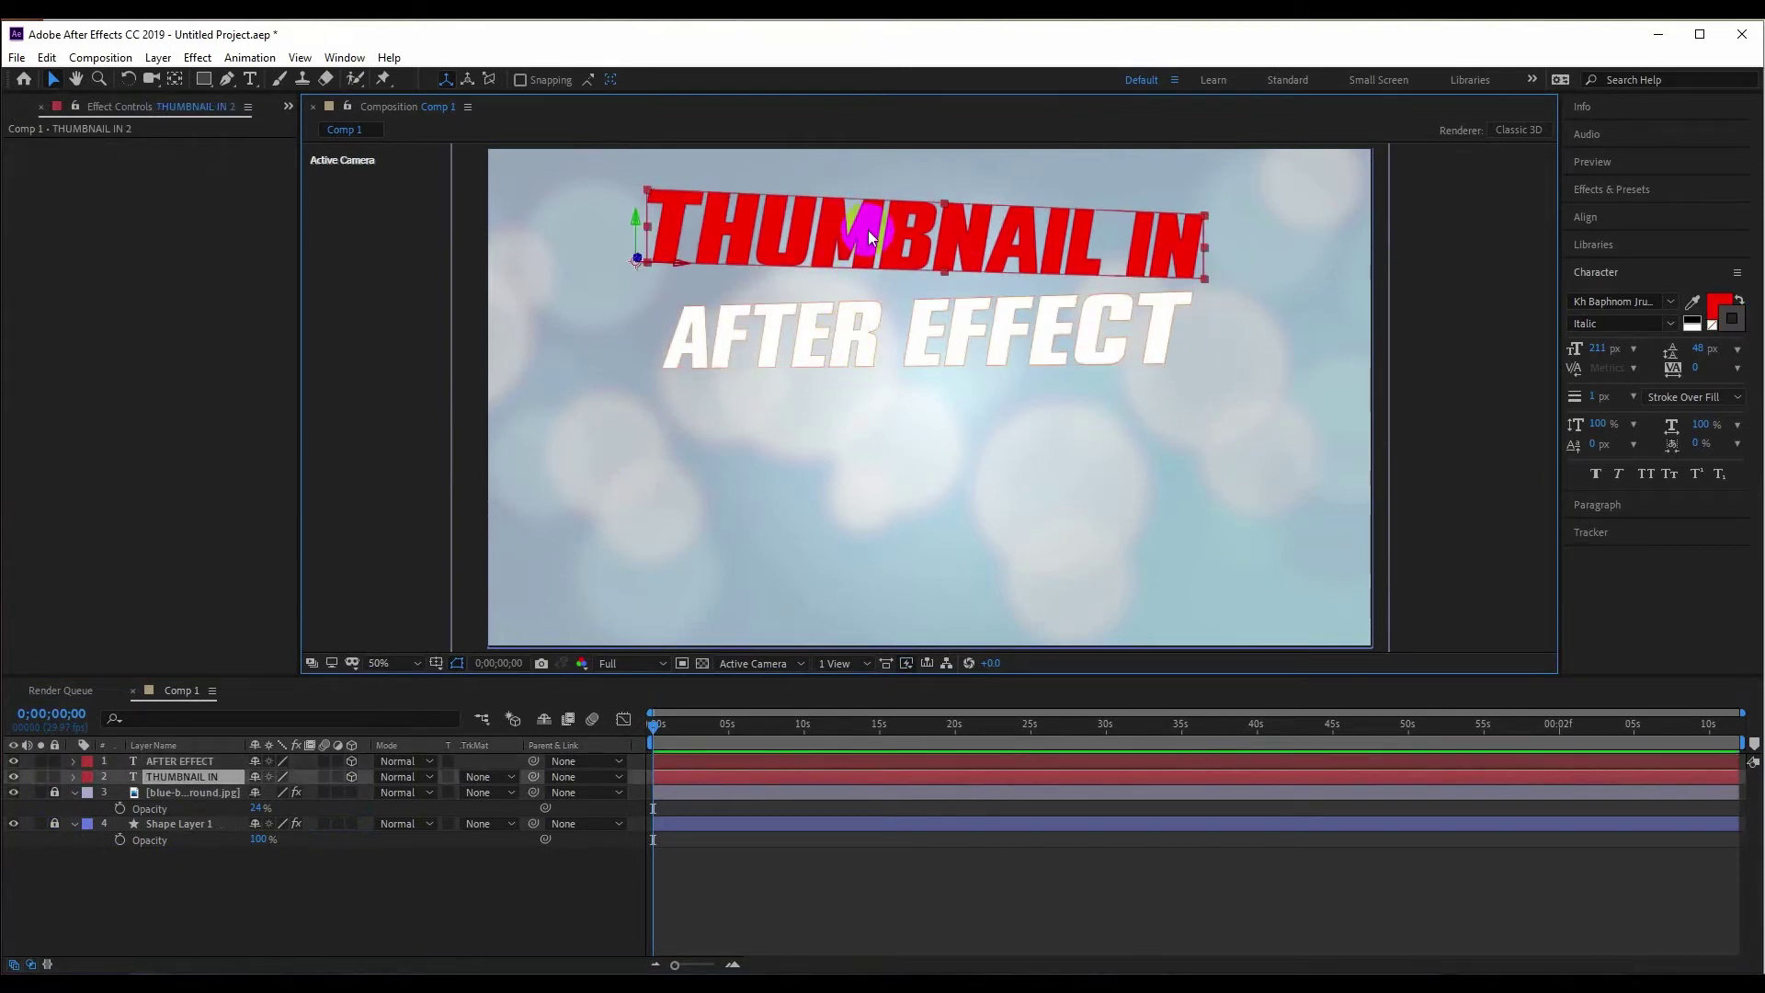
- Duplicate THUMBNAIL IN, make the copy's fill black, and offset it as a shadow
{"action": "key", "text": "ctrl+d"}
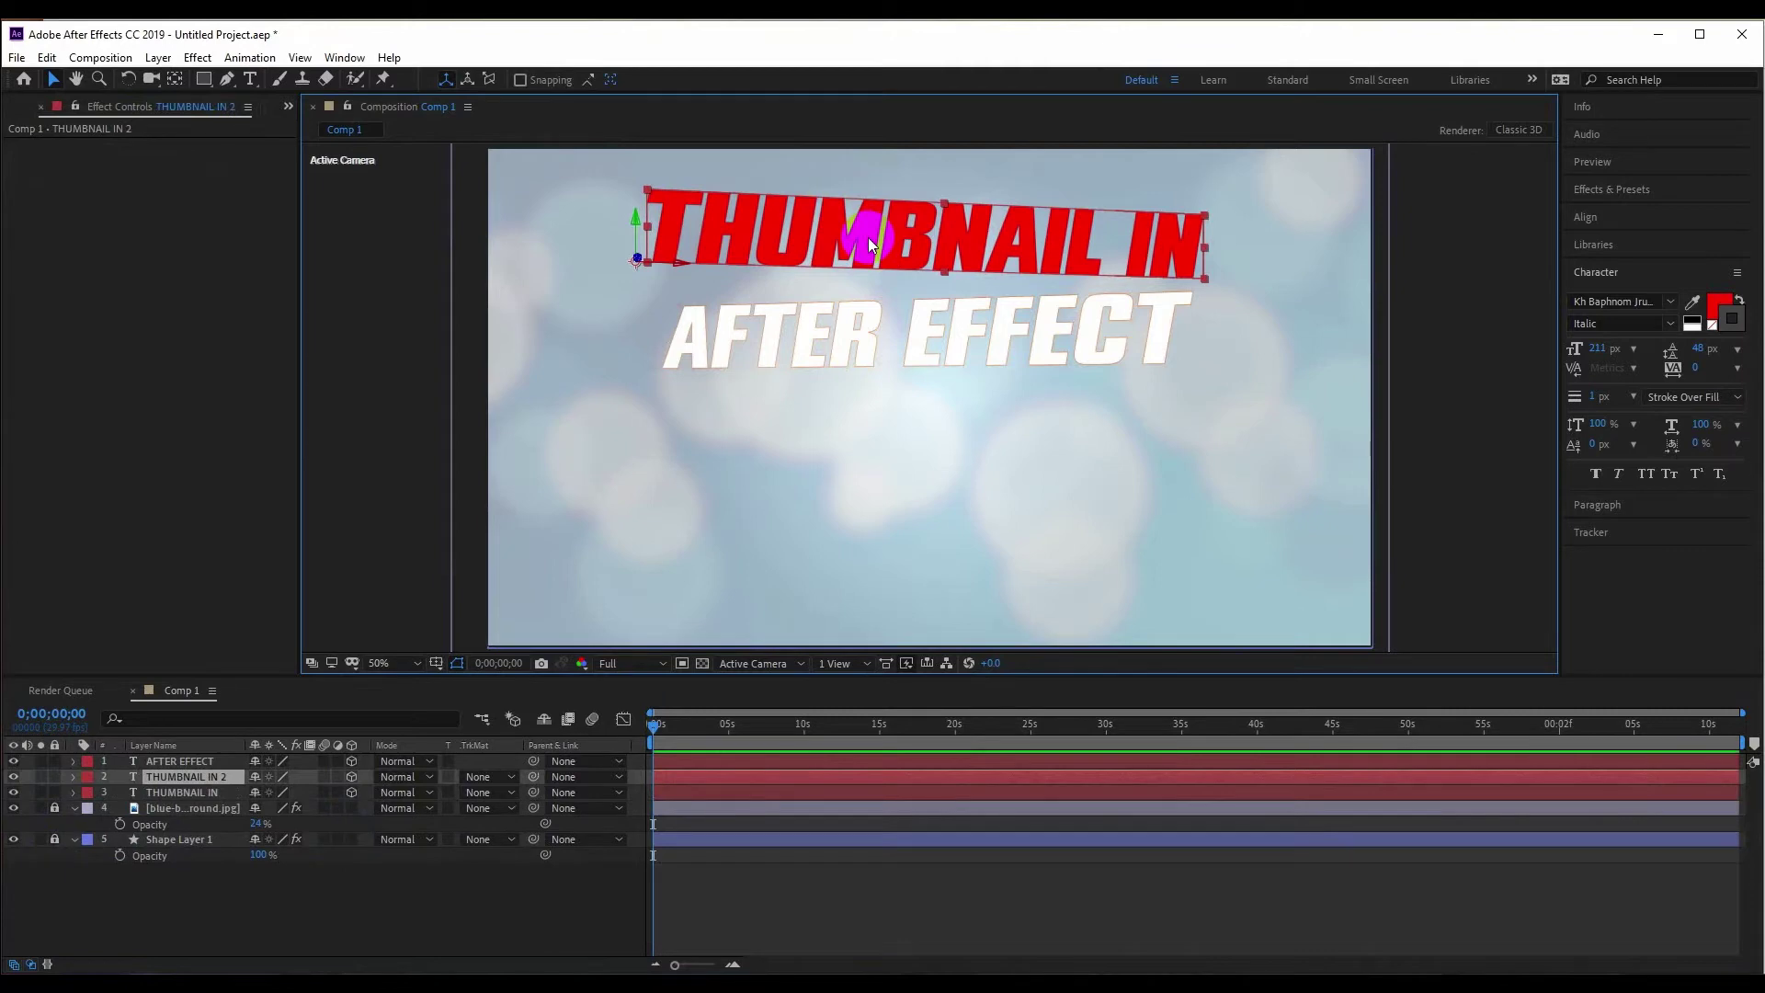
{"action": "left_click_drag", "start_coordinate": [867, 237], "coordinate": [868, 245]}
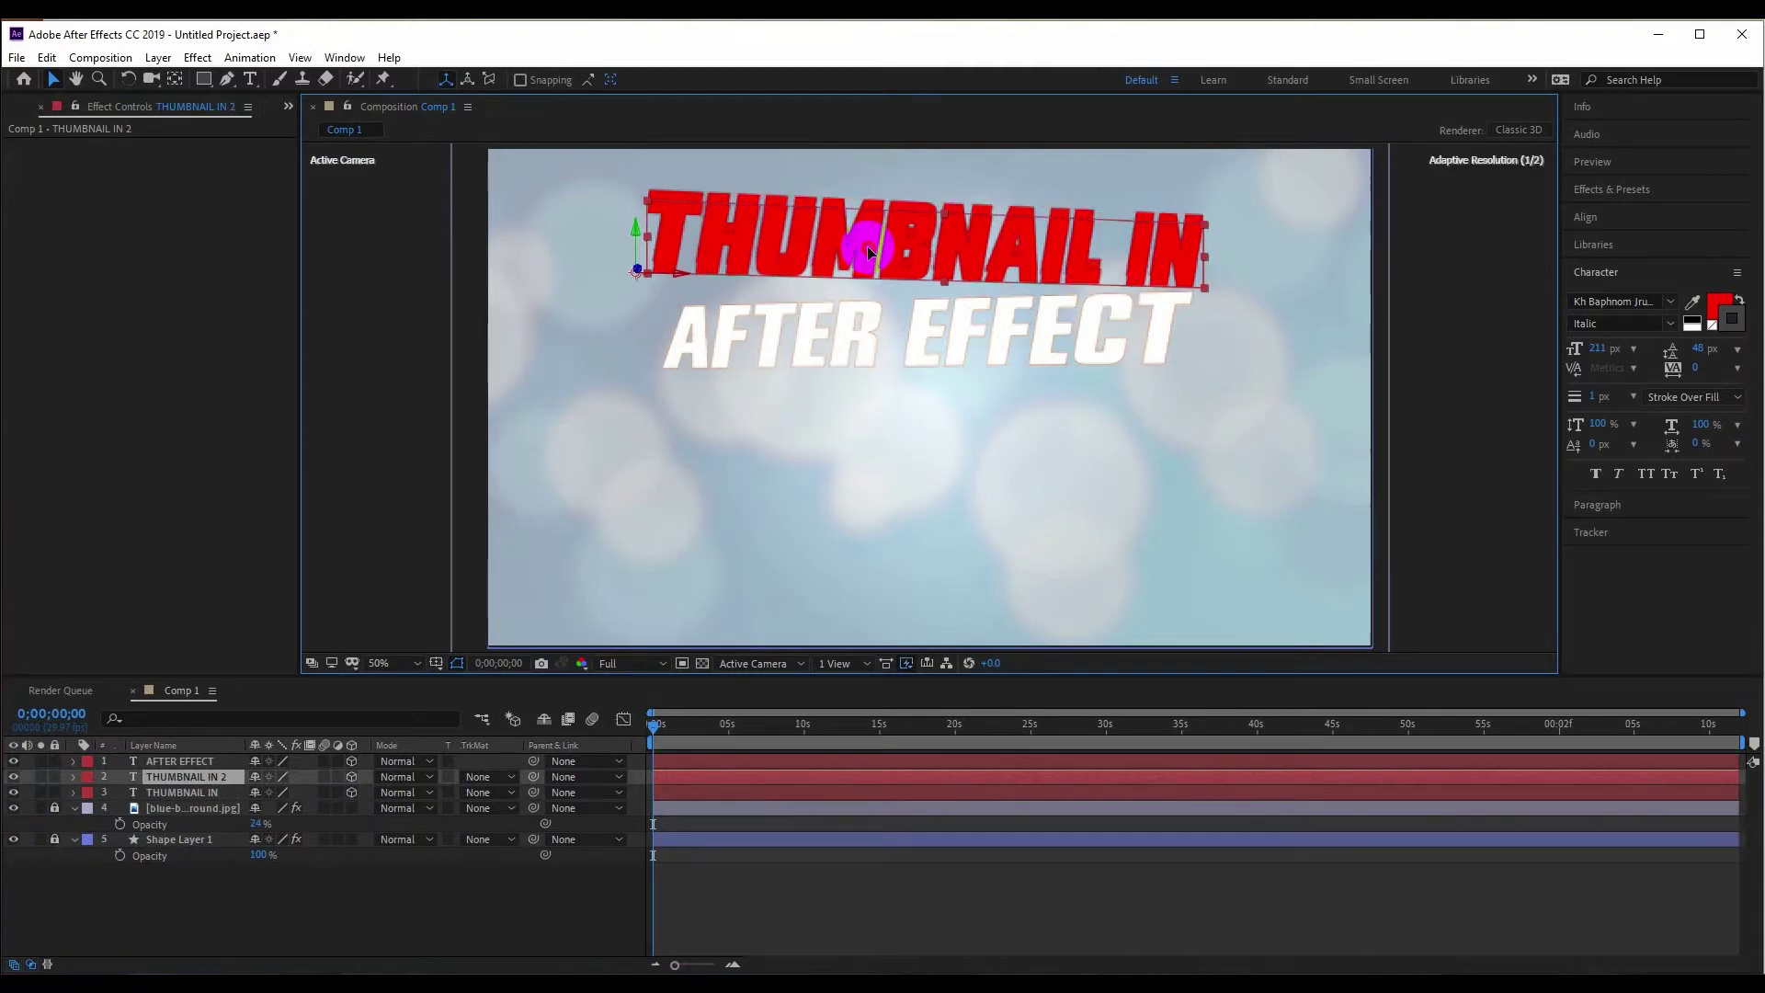
{"action": "left_click", "coordinate": [1717, 306]}
{"action": "left_click_drag", "start_coordinate": [1031, 582], "coordinate": [915, 809]}
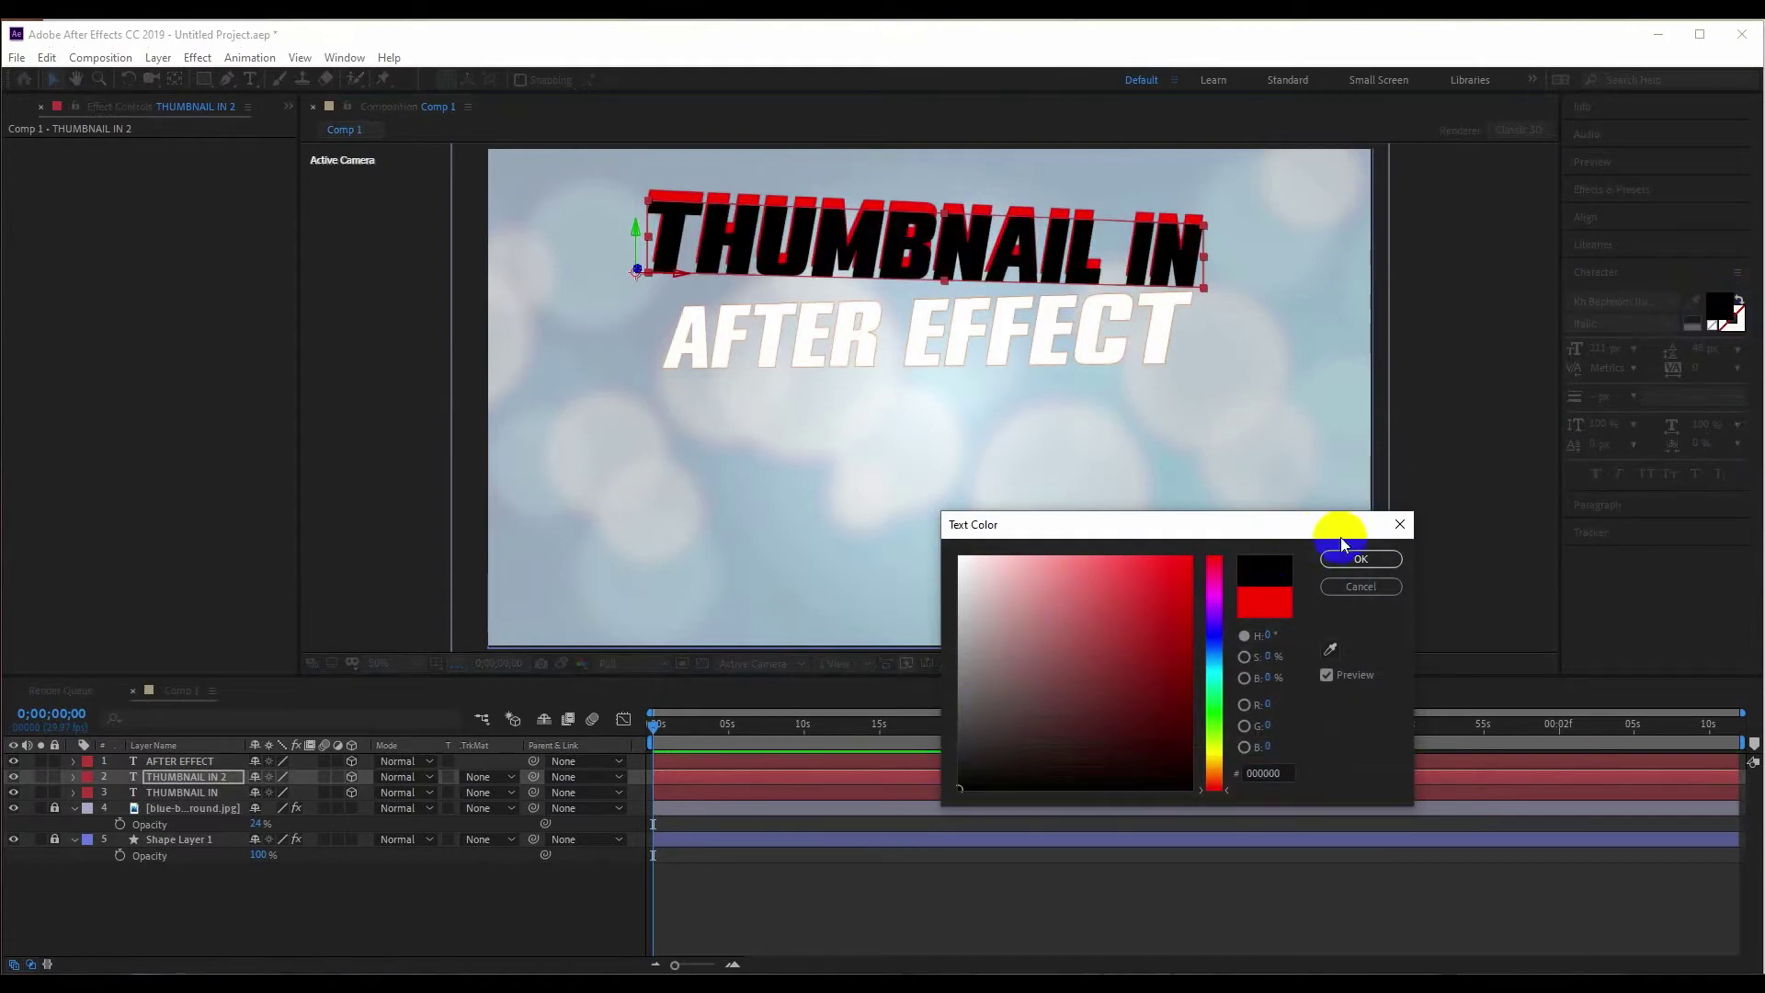
{"action": "left_click", "coordinate": [1350, 556]}
{"action": "left_click_drag", "start_coordinate": [915, 253], "coordinate": [907, 248]}
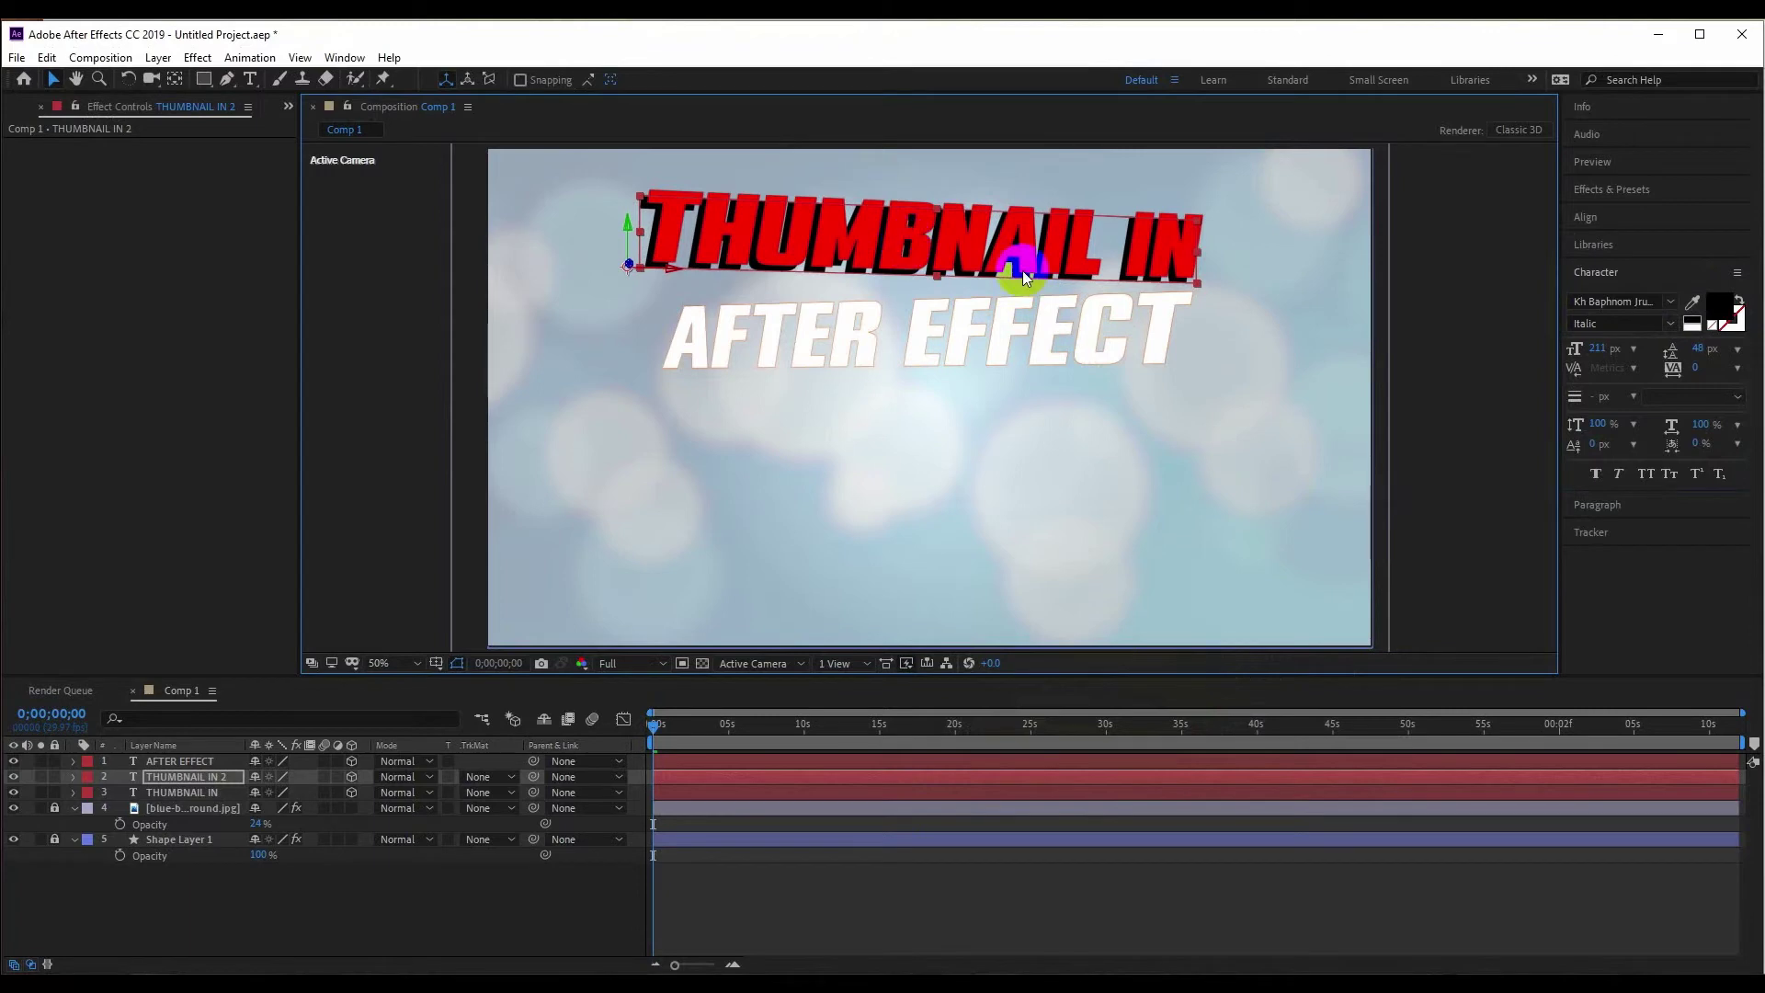
{"action": "left_click", "coordinate": [1033, 332]}
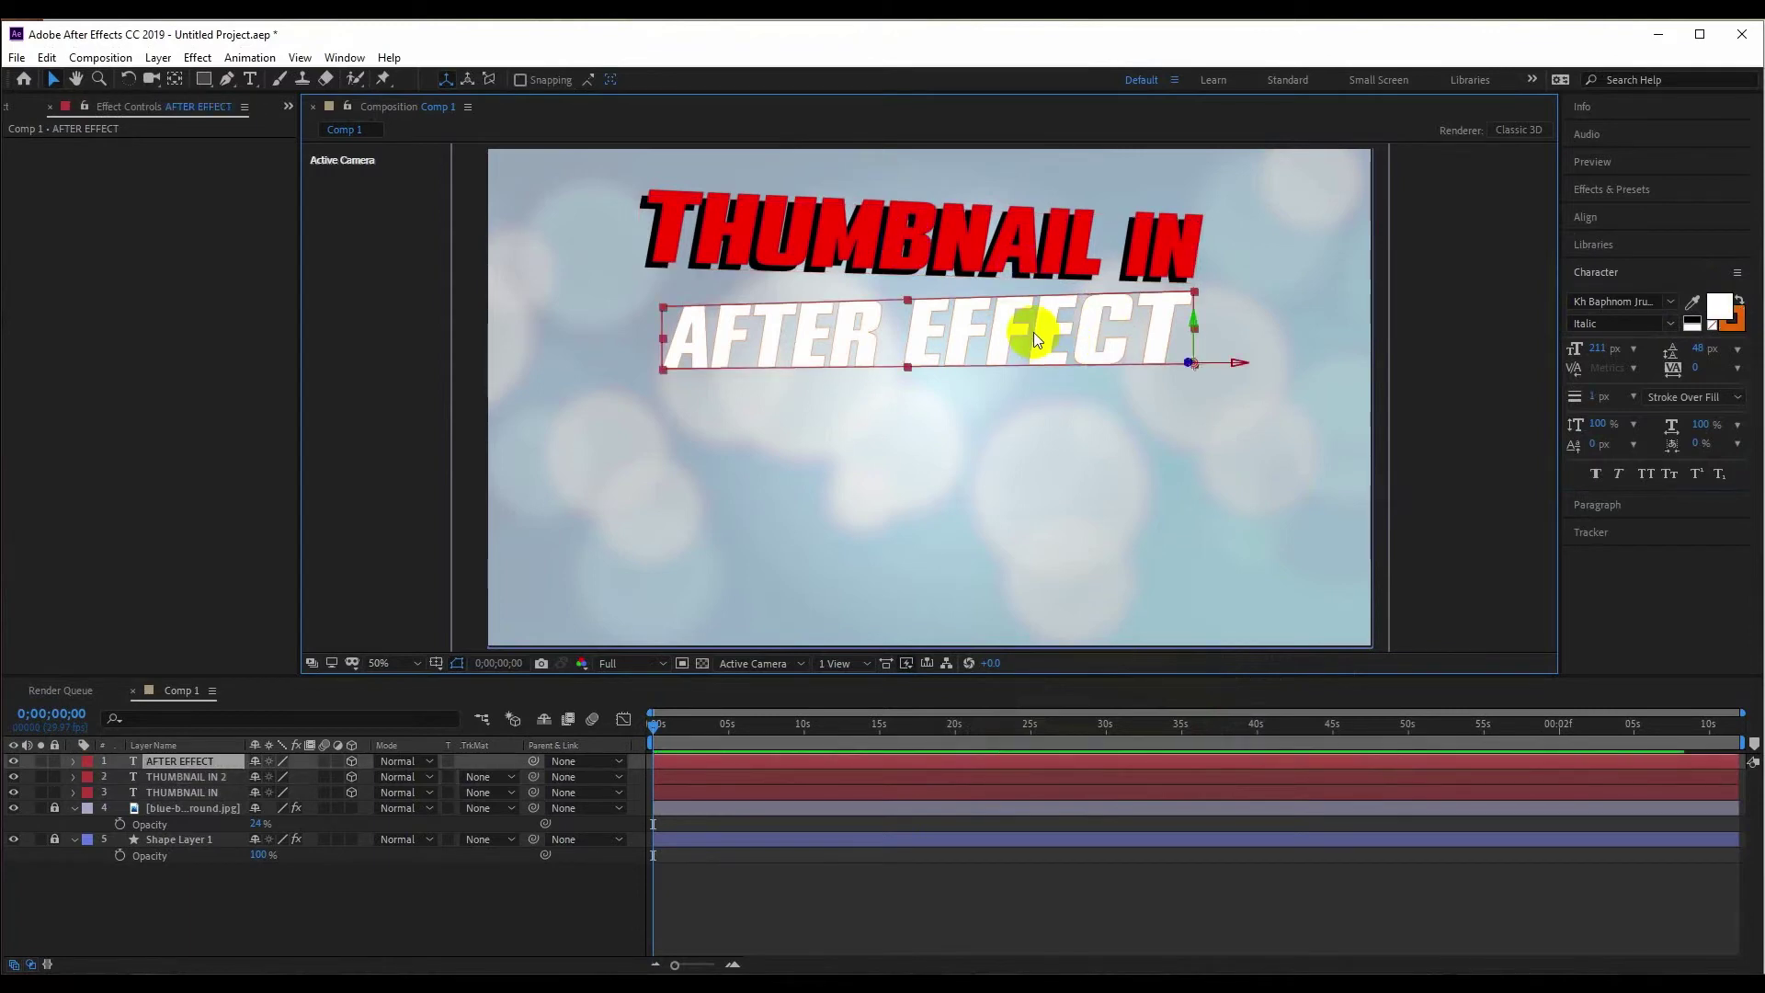
- Duplicate AFTER EFFECT, give the copy a black fill and no stroke, and offset it as a shadow
{"action": "key", "text": "ctrl+d"}
{"action": "left_click_drag", "start_coordinate": [989, 343], "coordinate": [997, 349]}
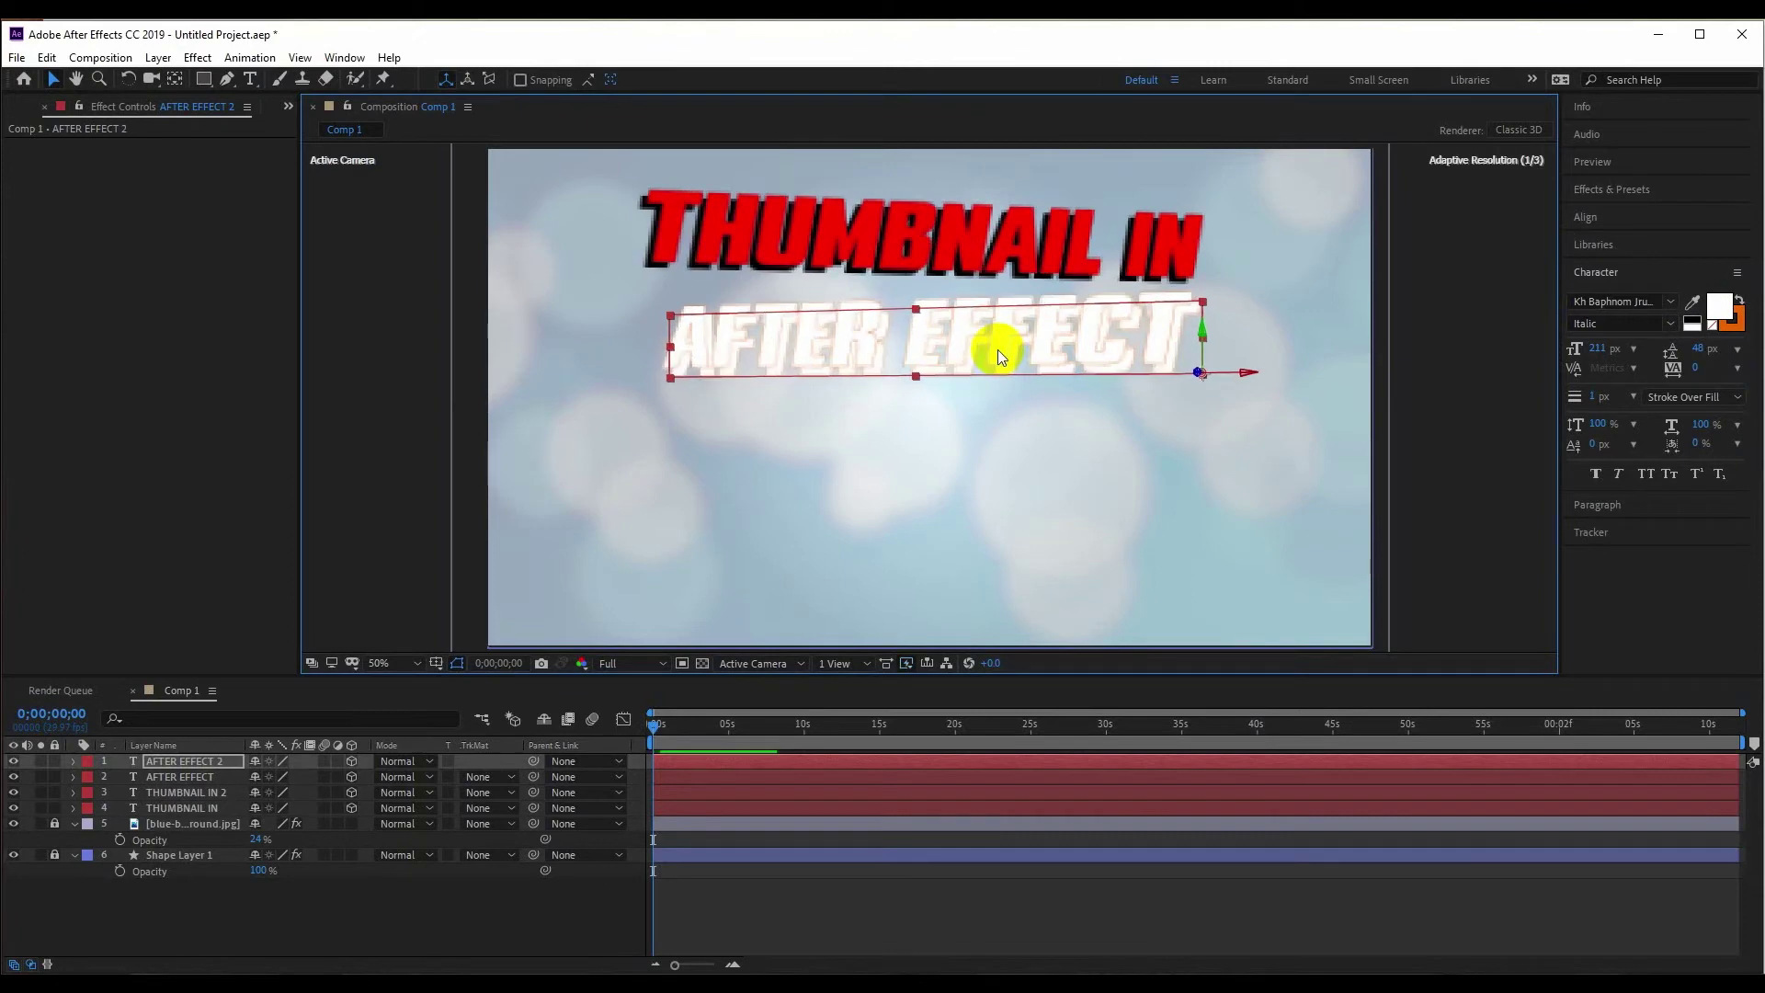
{"action": "left_click", "coordinate": [1717, 306]}
{"action": "left_click_drag", "start_coordinate": [984, 643], "coordinate": [879, 779]}
{"action": "left_click", "coordinate": [1361, 559]}
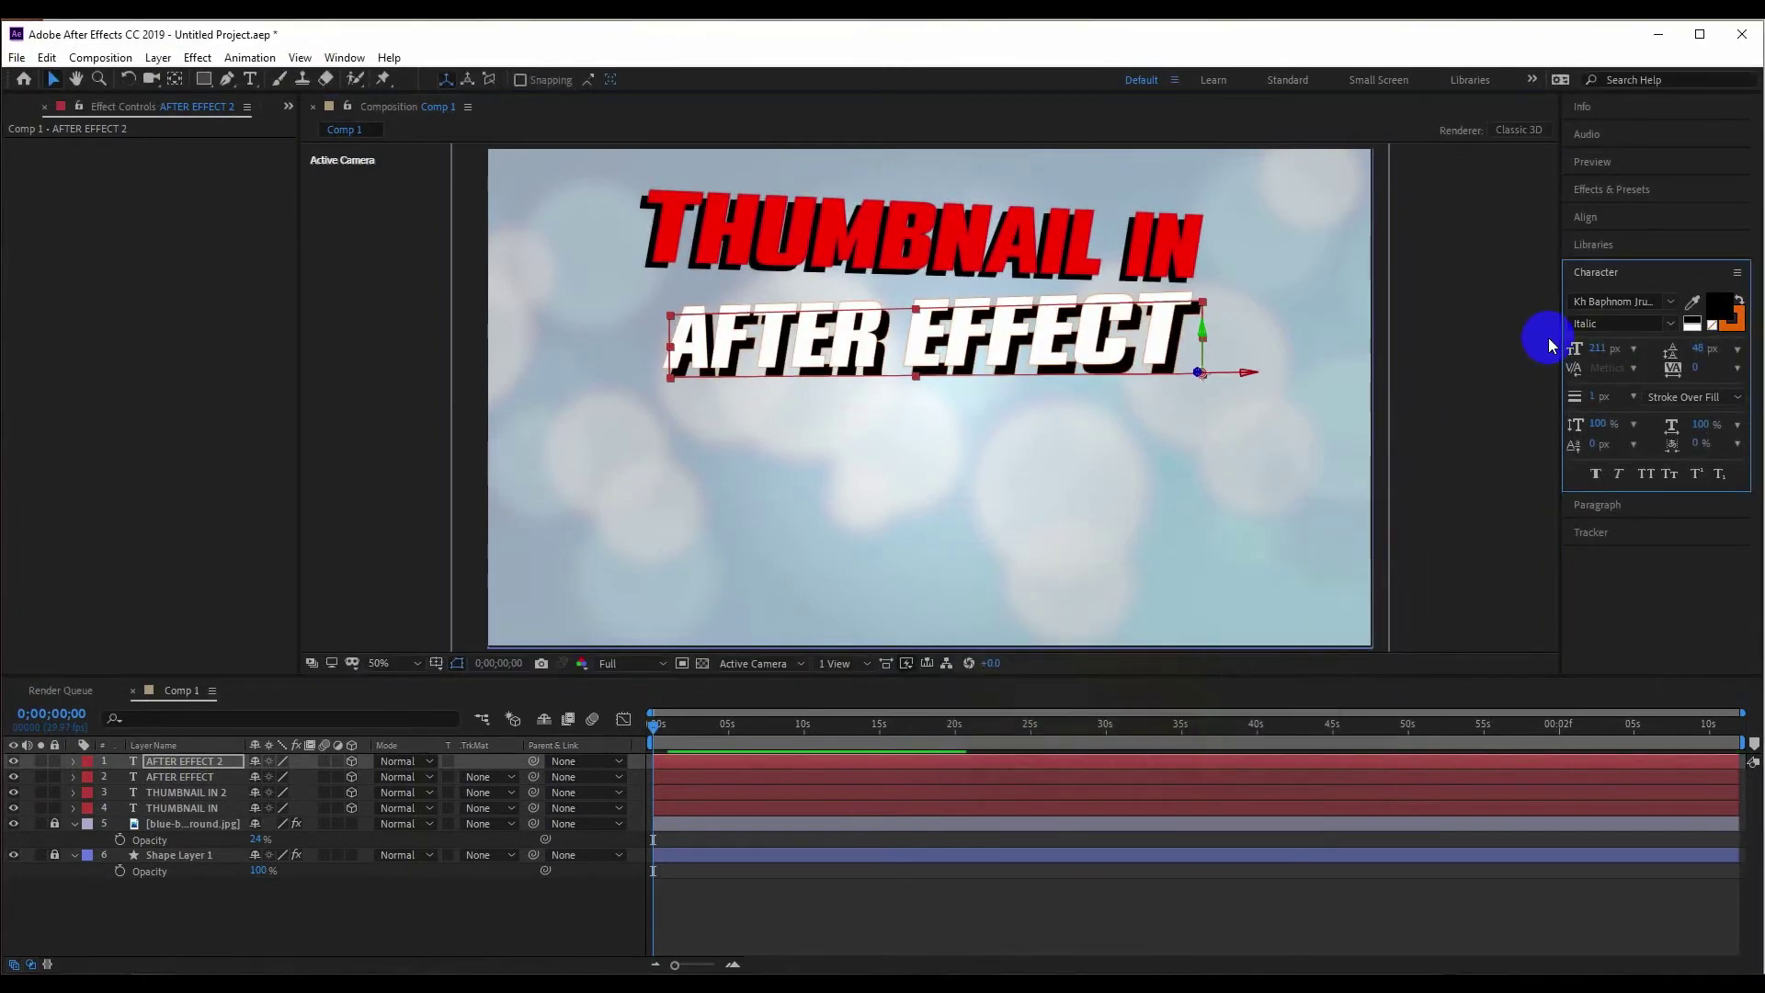
{"action": "left_click", "coordinate": [1711, 324]}
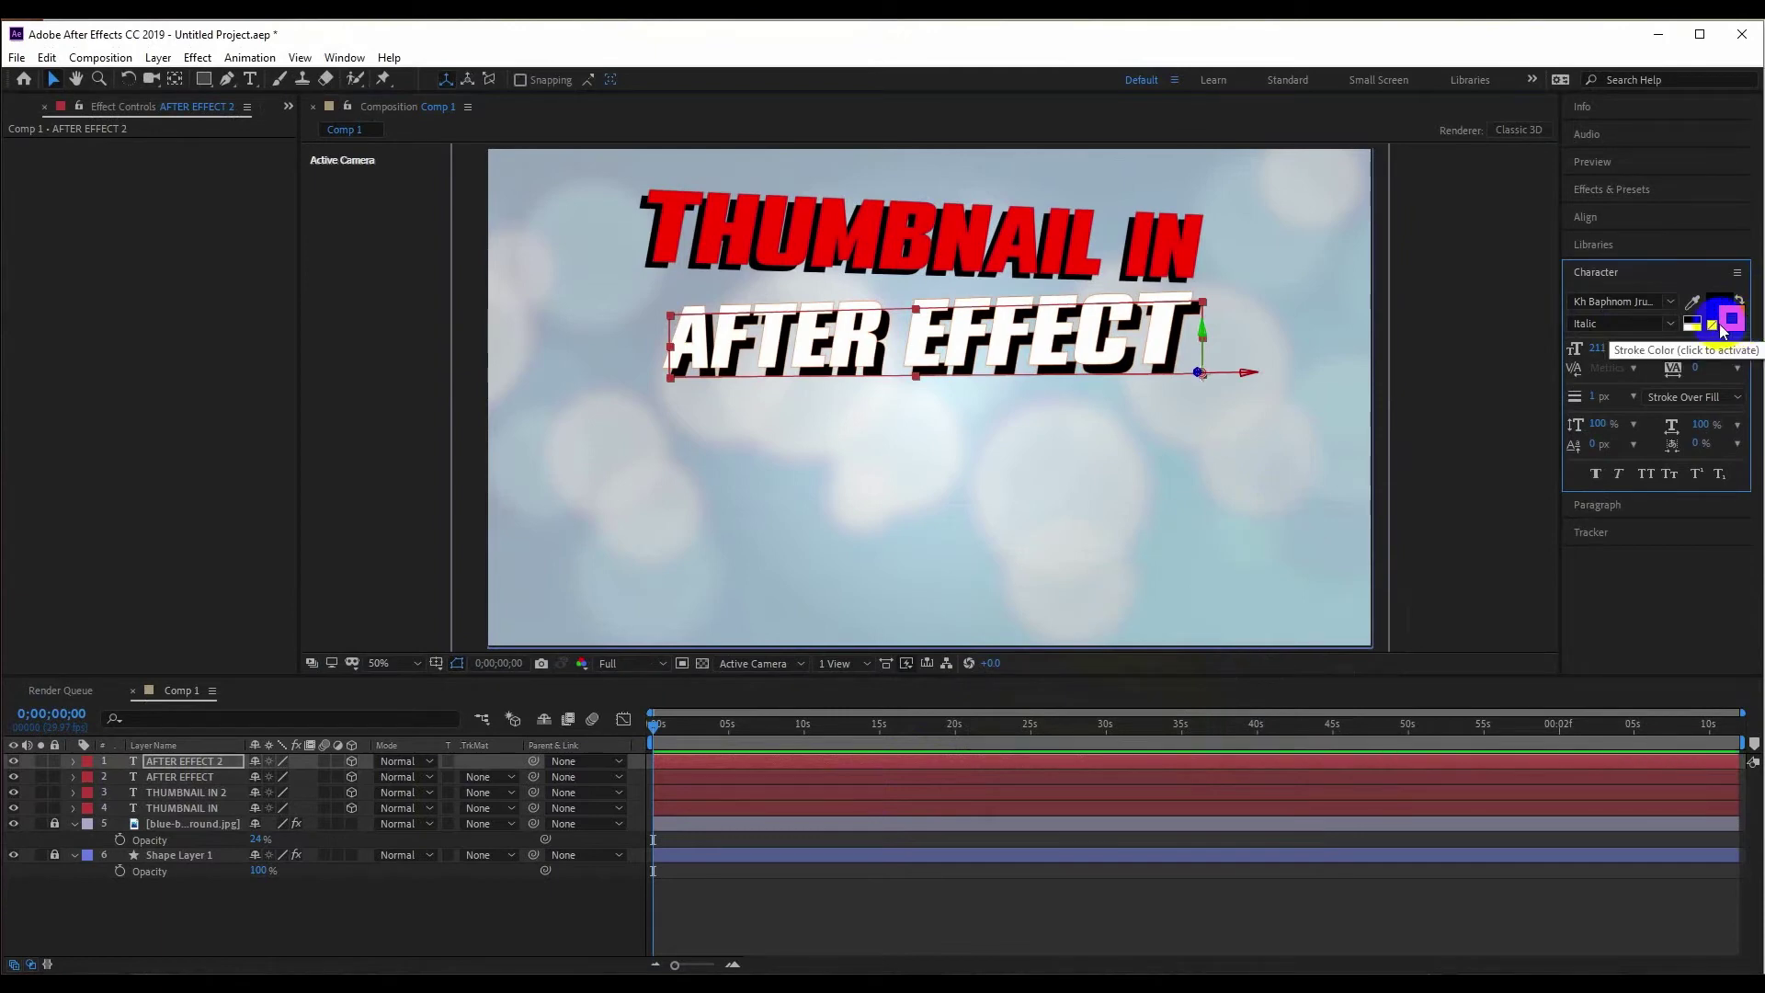
{"action": "left_click_drag", "start_coordinate": [1091, 366], "coordinate": [1103, 367]}
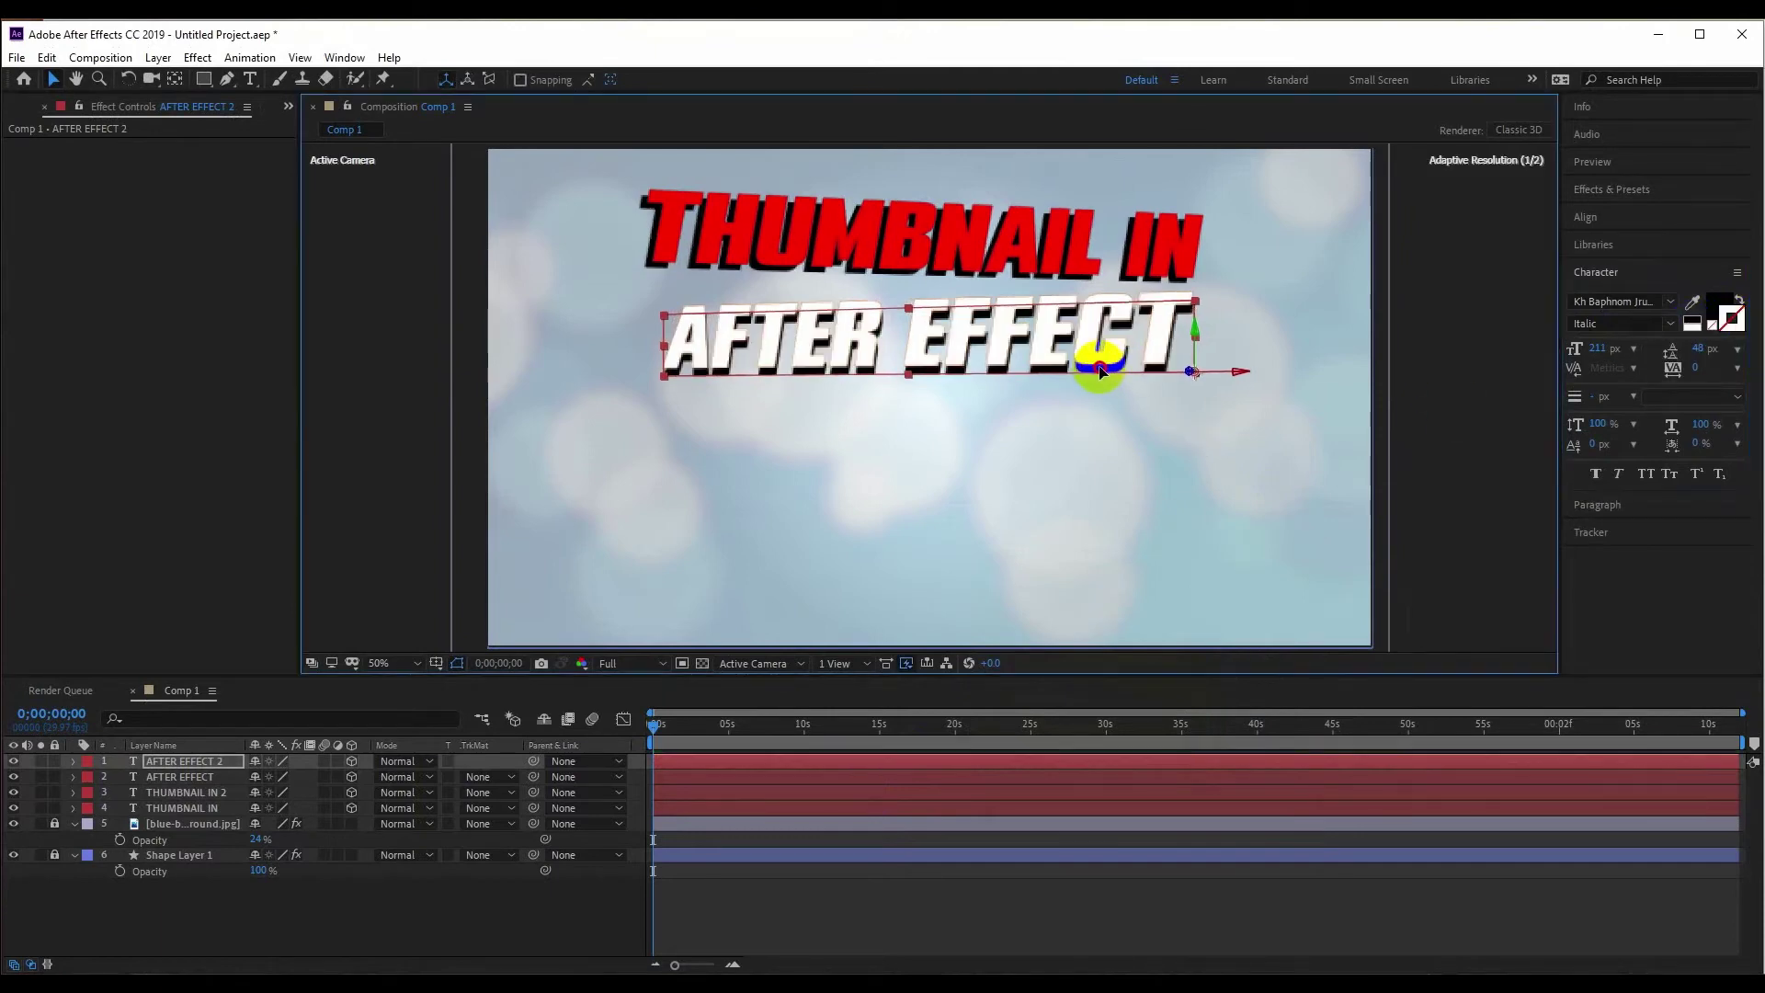
- Drag the sunburst image Untitled-1.jpg from the 008 folder toward After Effects
{"action": "left_click", "coordinate": [1077, 437]}
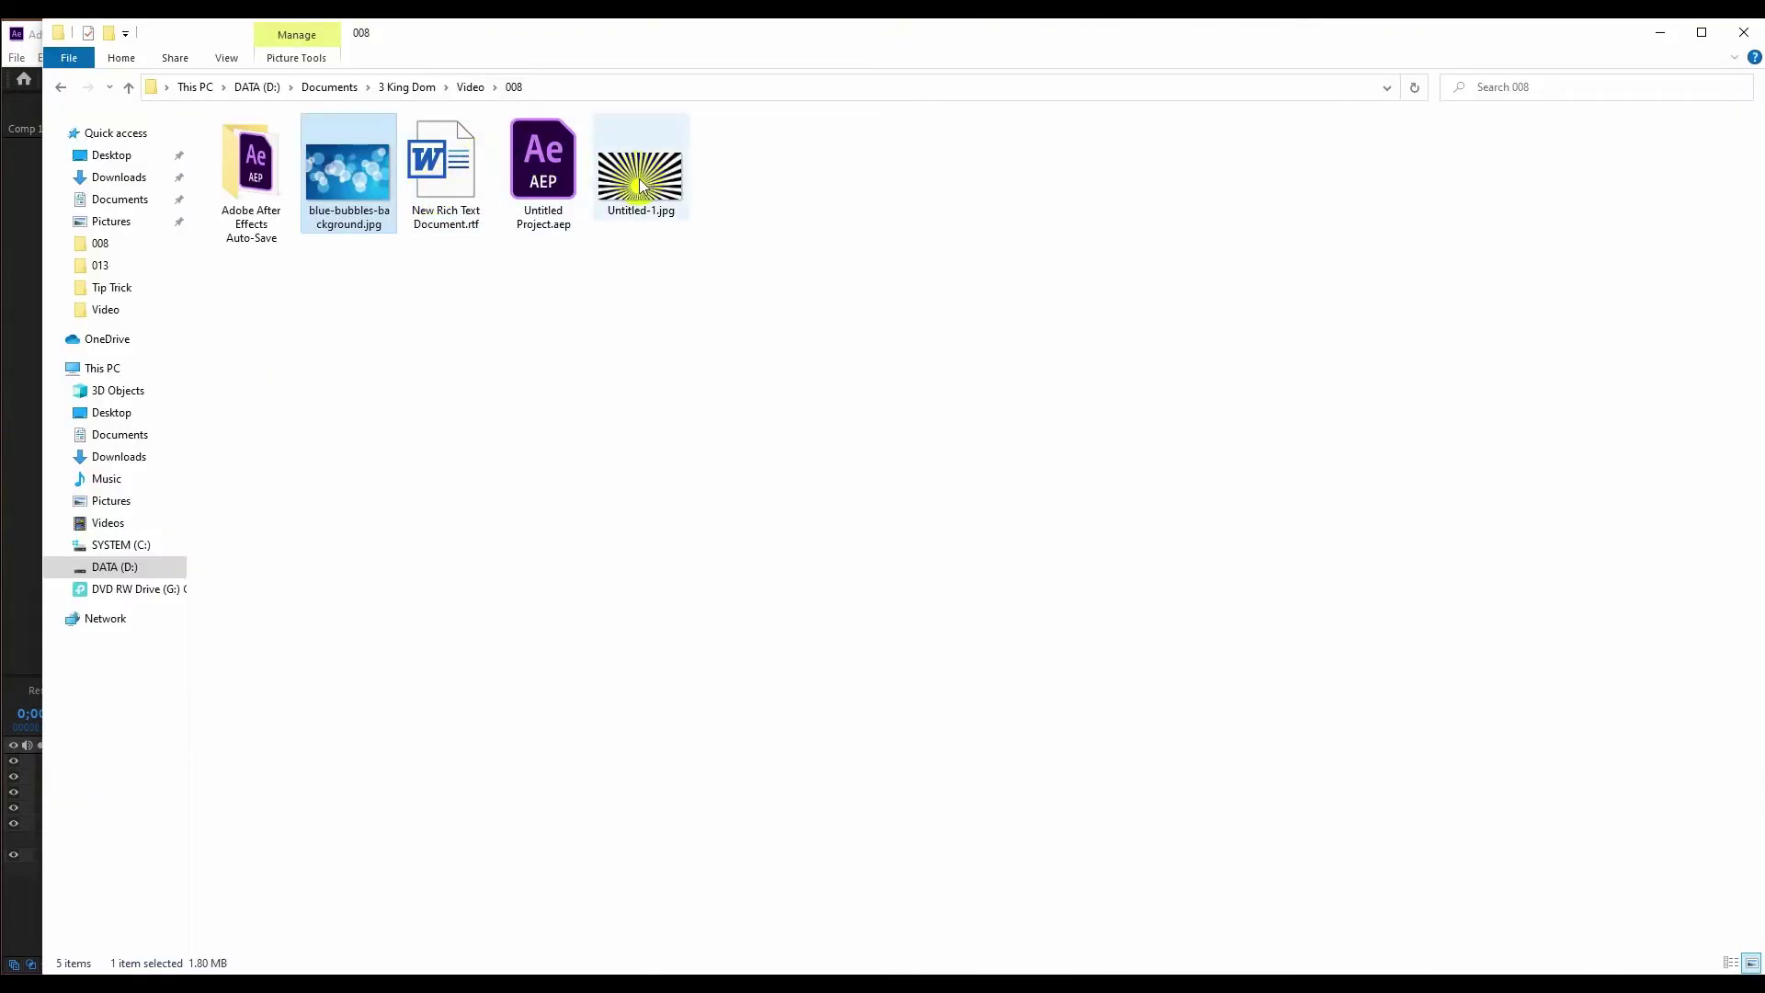
{"action": "left_click", "coordinate": [641, 186]}
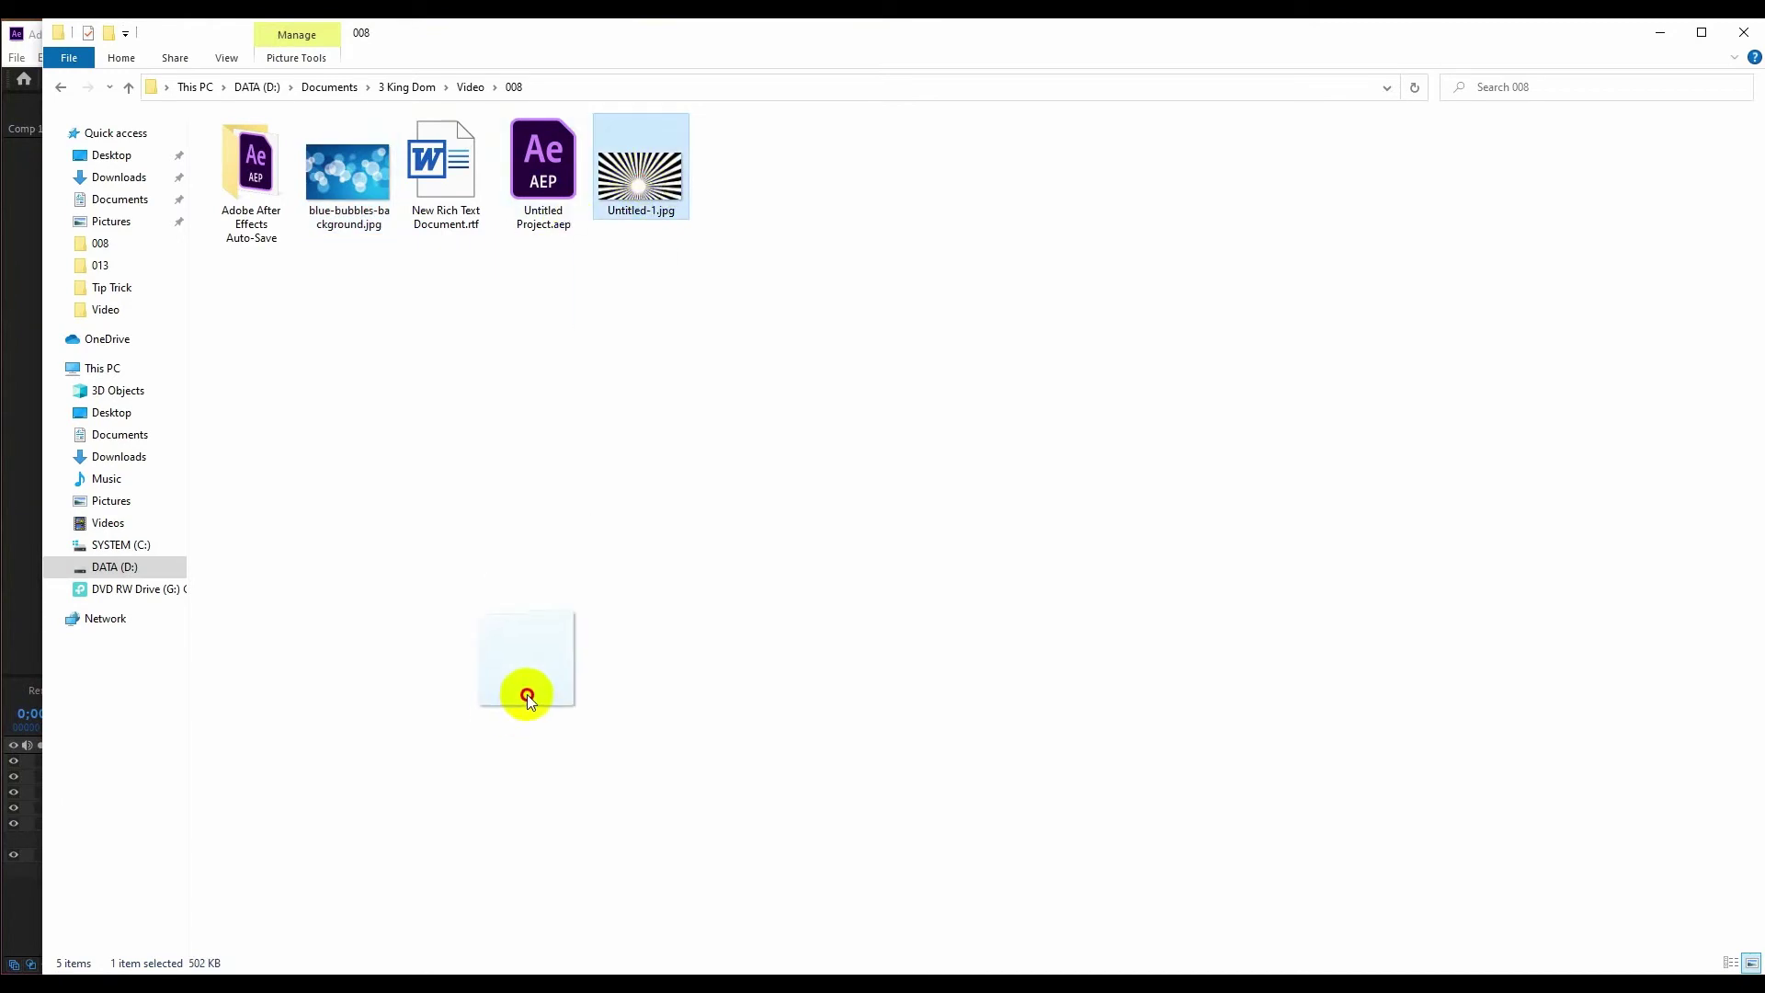
{"action": "left_click_drag", "start_coordinate": [345, 967], "coordinate": [455, 404]}
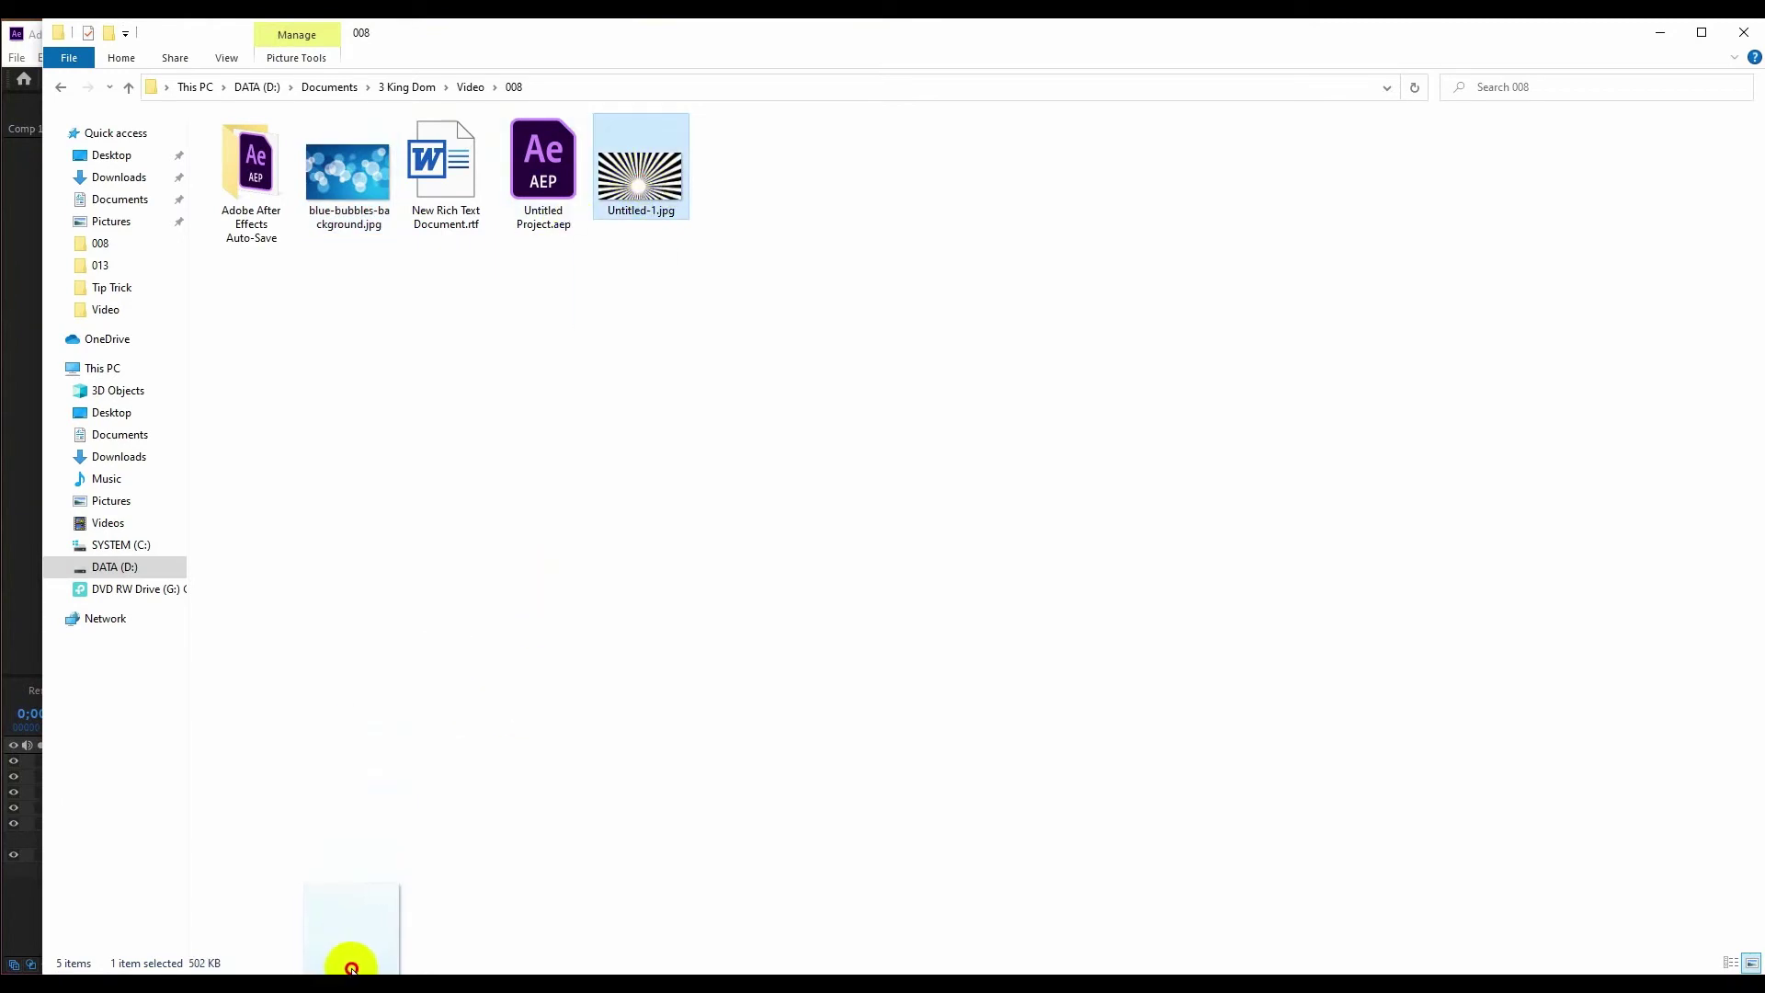
- Drop Untitled-1.jpg into Comp 1 and place its layer below the text layers, above the background
{"action": "left_click_drag", "start_coordinate": [455, 405], "coordinate": [712, 501]}
{"action": "left_click_drag", "start_coordinate": [839, 478], "coordinate": [846, 494]}
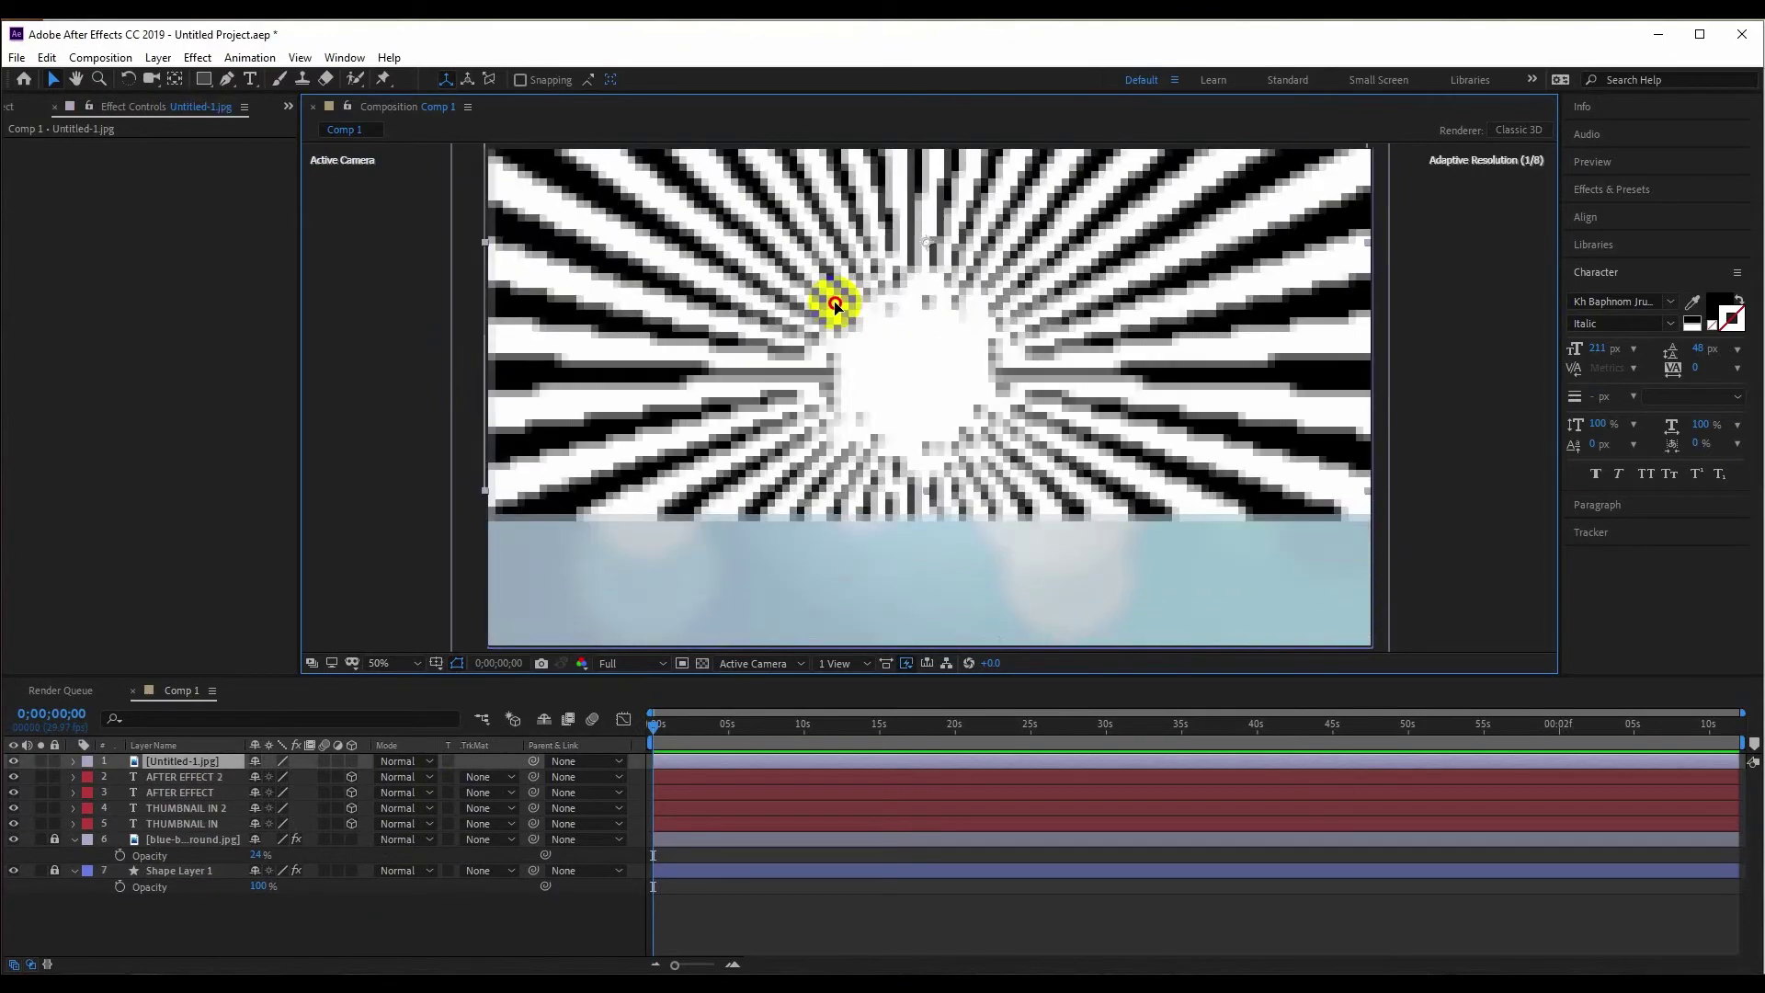
{"action": "left_click_drag", "start_coordinate": [174, 761], "coordinate": [188, 831]}
{"action": "left_click_drag", "start_coordinate": [632, 451], "coordinate": [627, 432]}
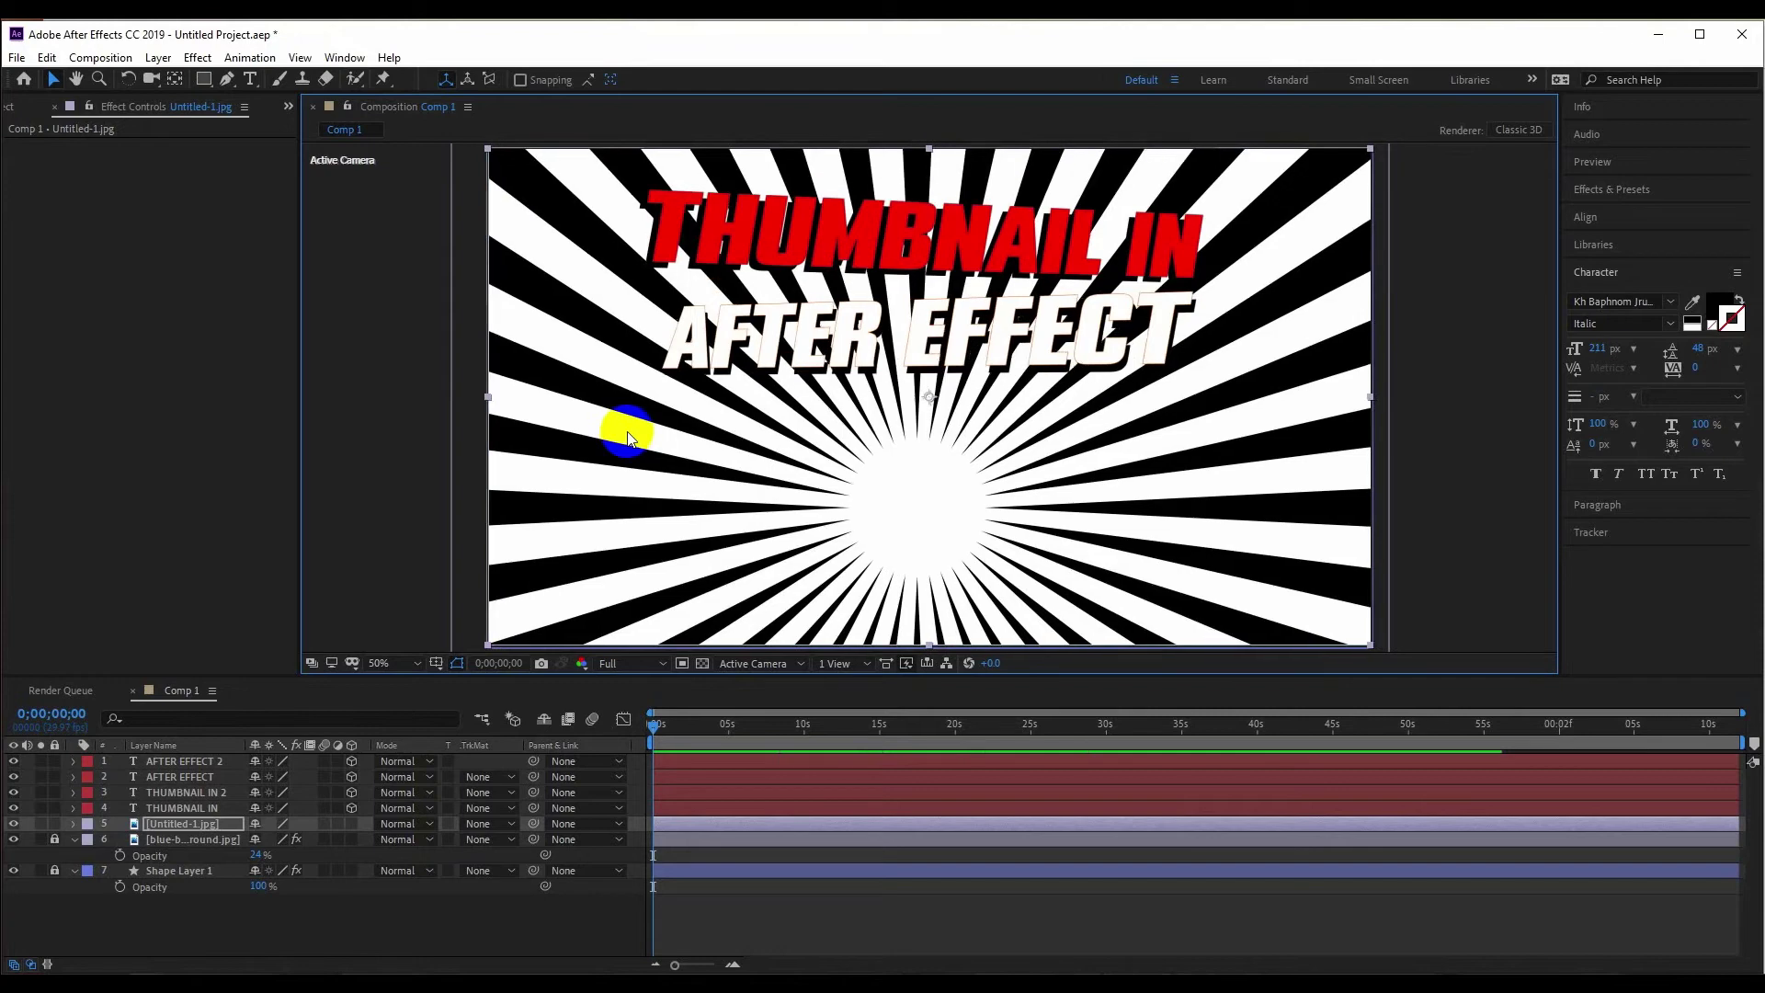
{"action": "left_click", "coordinate": [357, 285]}
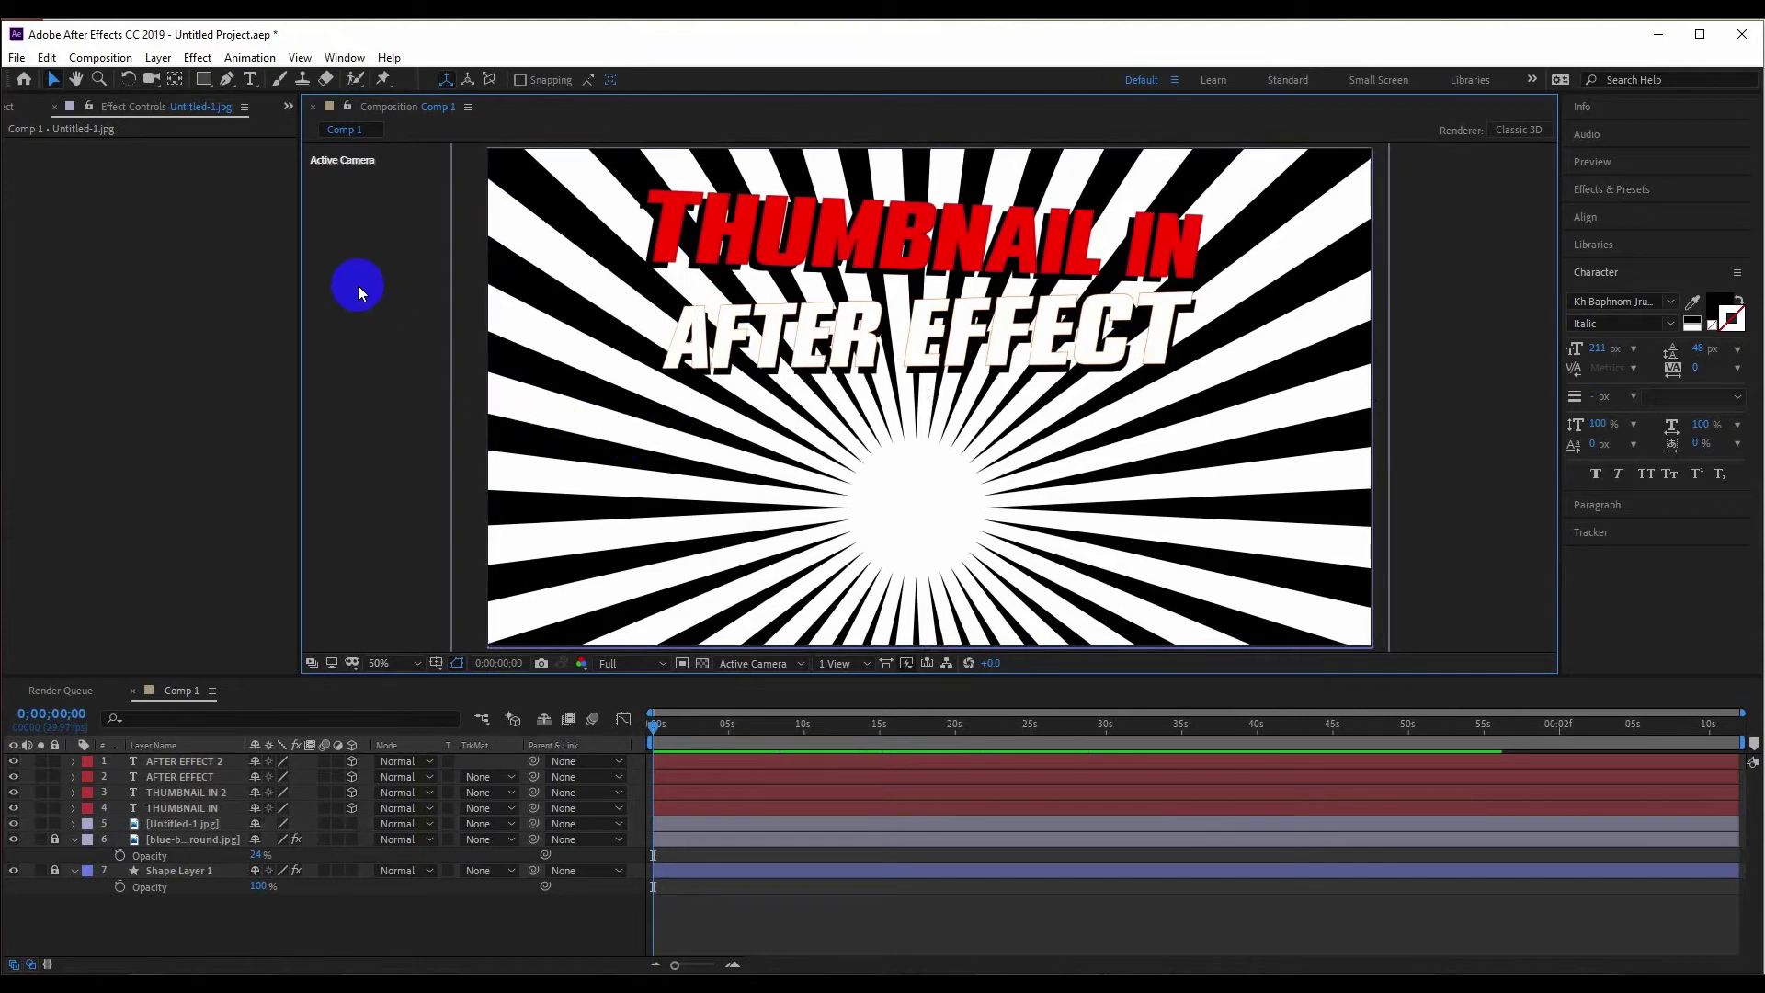
- Set the sunburst layer to Screen blend mode and apply a strengthened CC Vignette
{"action": "left_click", "coordinate": [548, 369]}
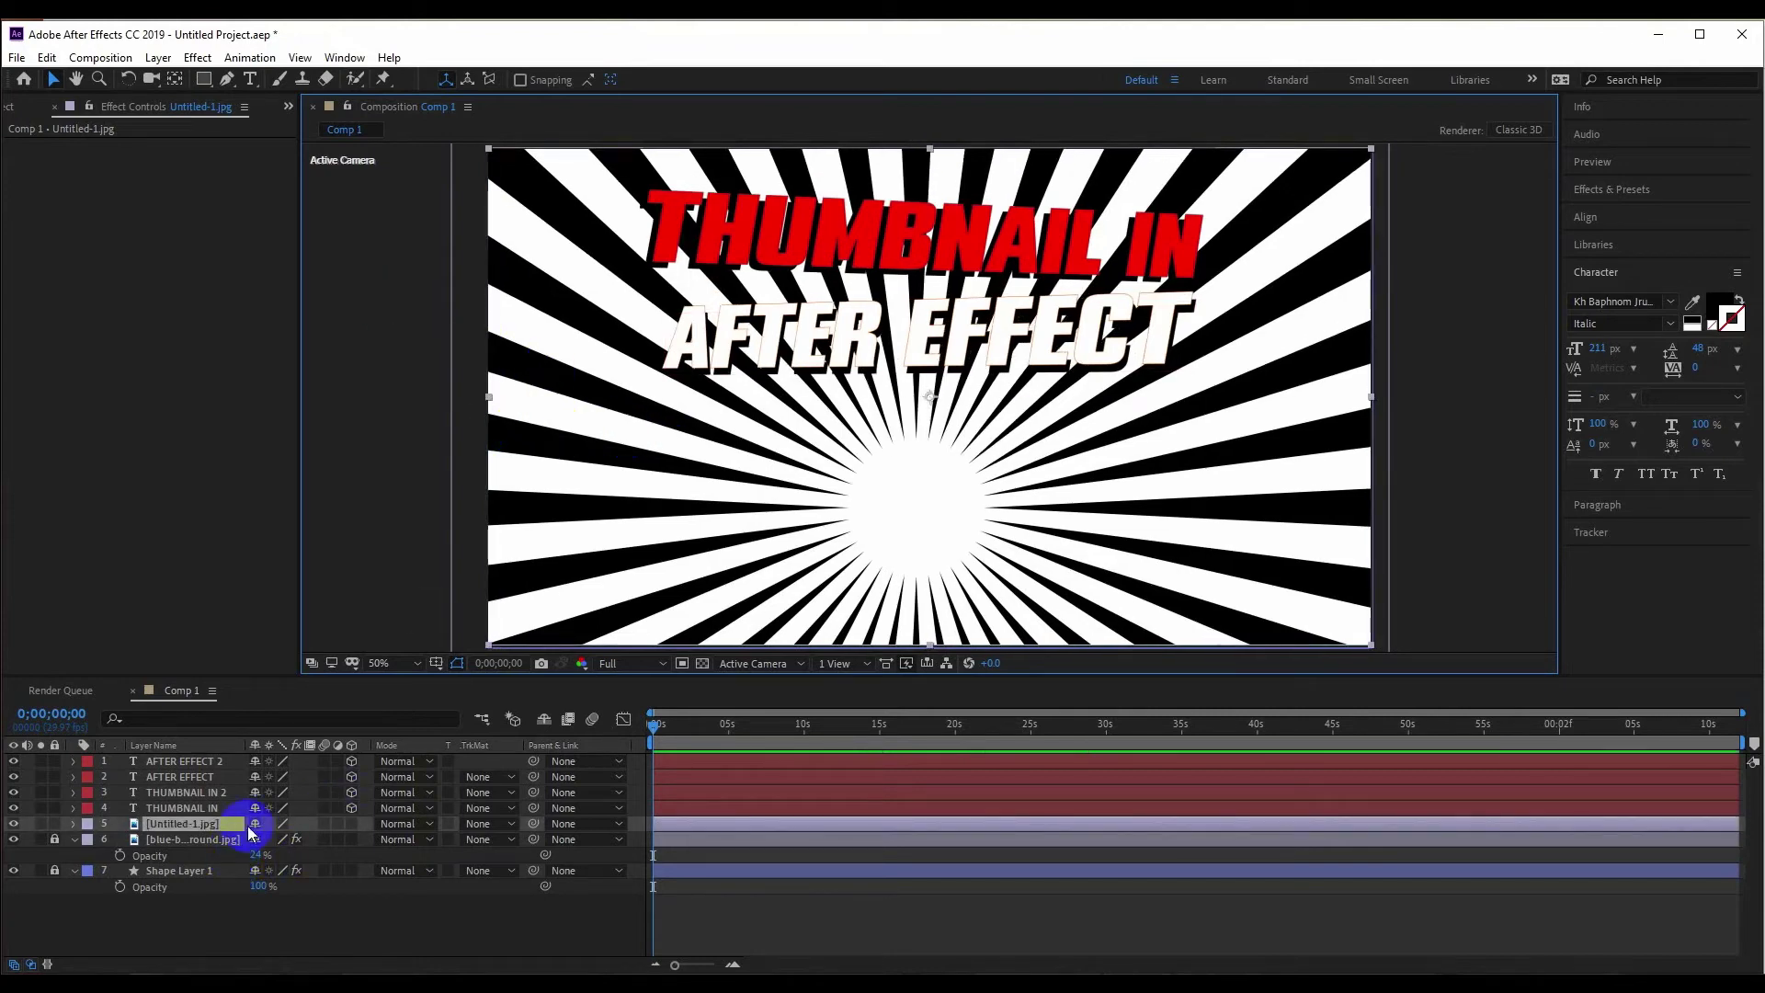
{"action": "left_click", "coordinate": [401, 825]}
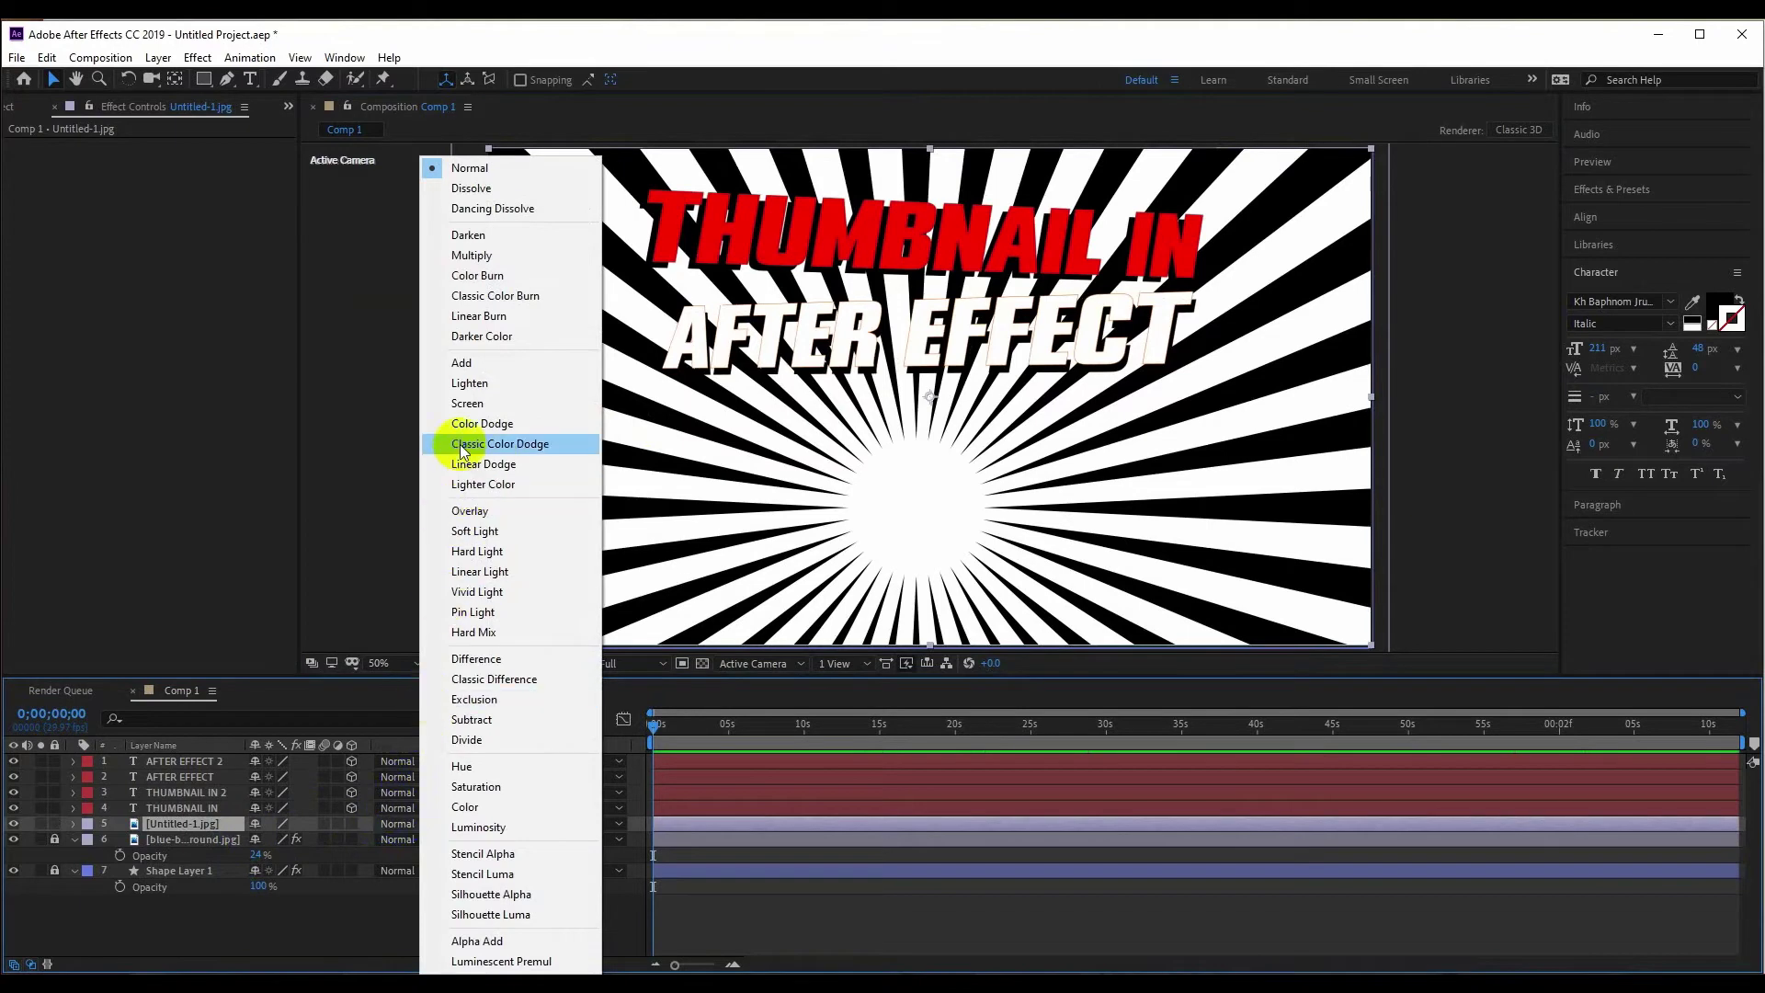
{"action": "left_click", "coordinate": [467, 402]}
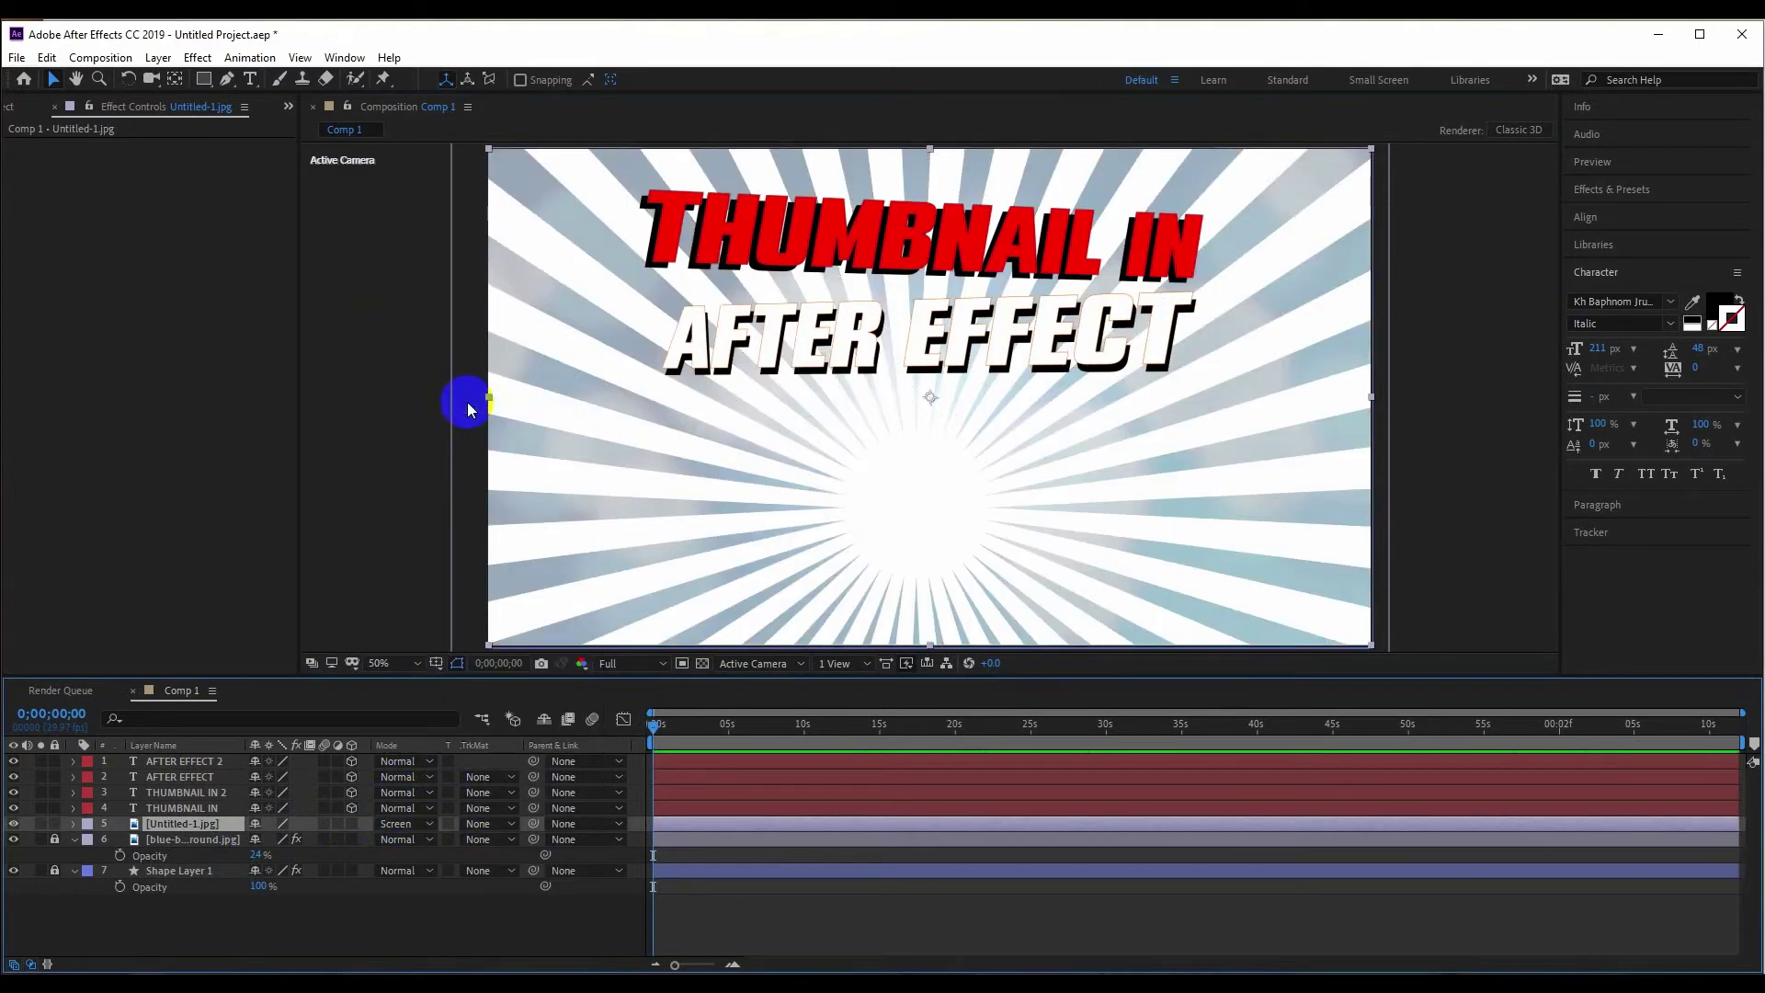
{"action": "left_click", "coordinate": [1636, 195]}
{"action": "left_click", "coordinate": [1612, 214]}
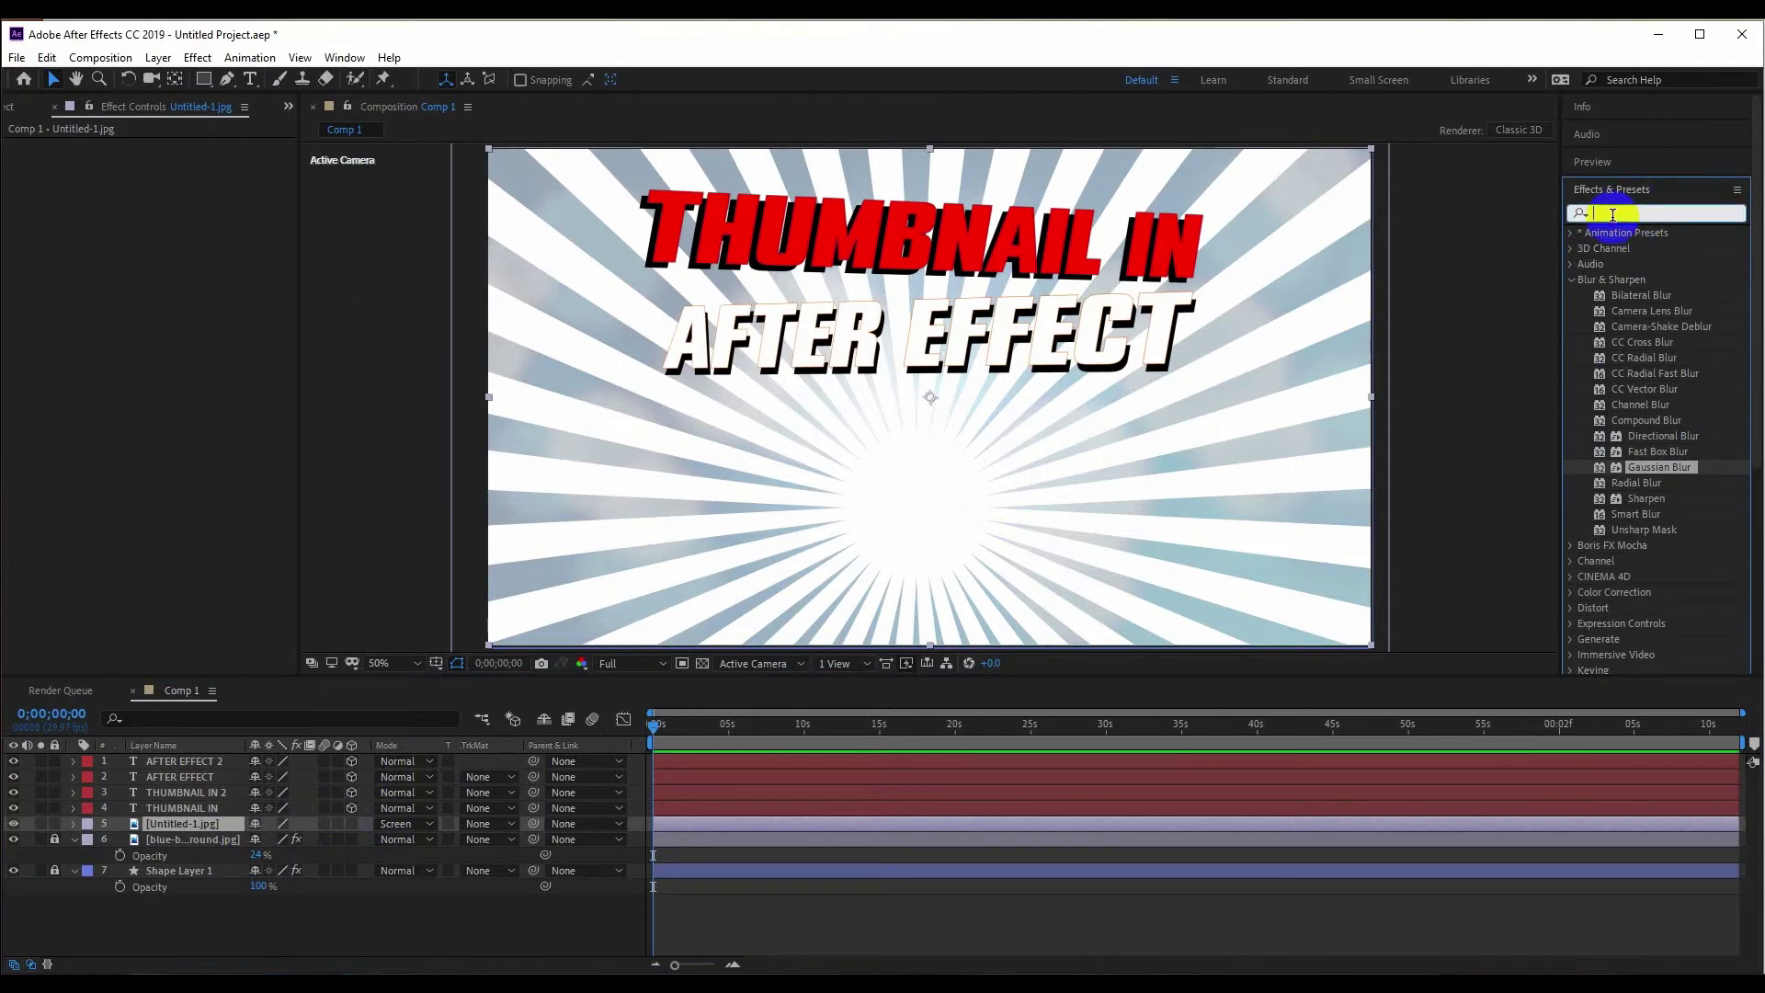
{"action": "type", "text": "cc vi"}
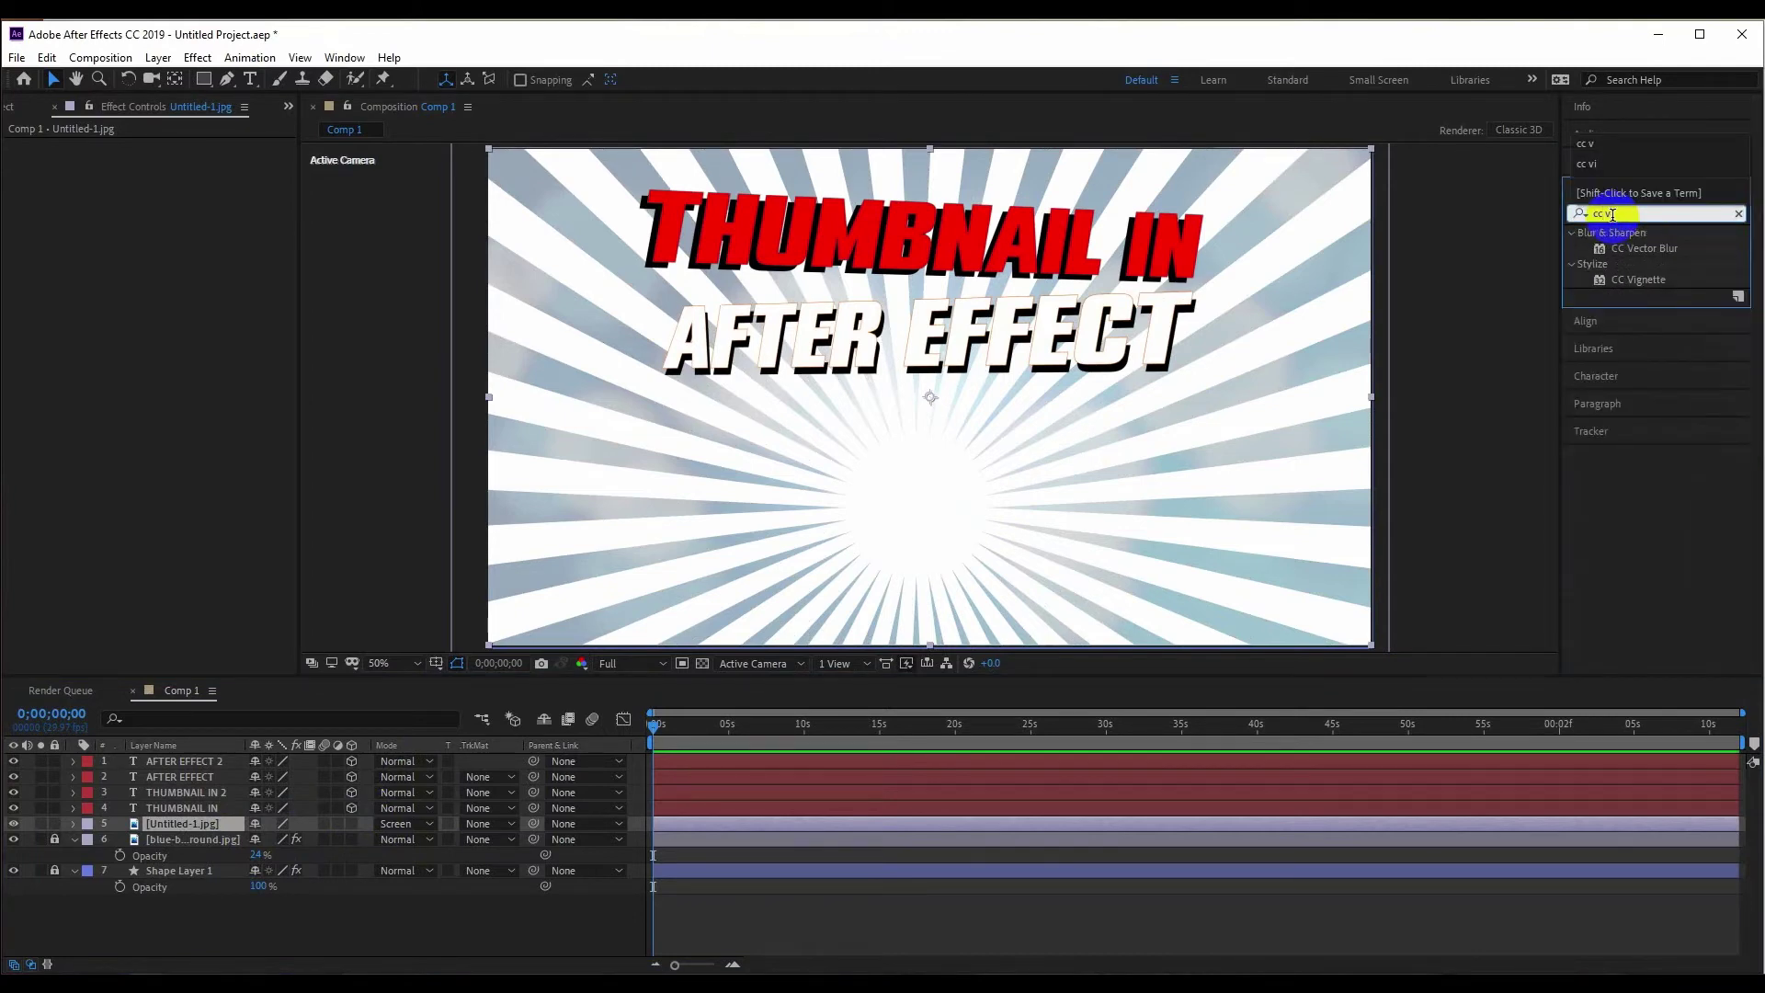
{"action": "mouse_move", "coordinate": [1655, 280]}
{"action": "left_mouse_down"}
{"action": "mouse_move", "coordinate": [1376, 349]}
{"action": "mouse_move", "coordinate": [201, 822]}
{"action": "left_mouse_up"}
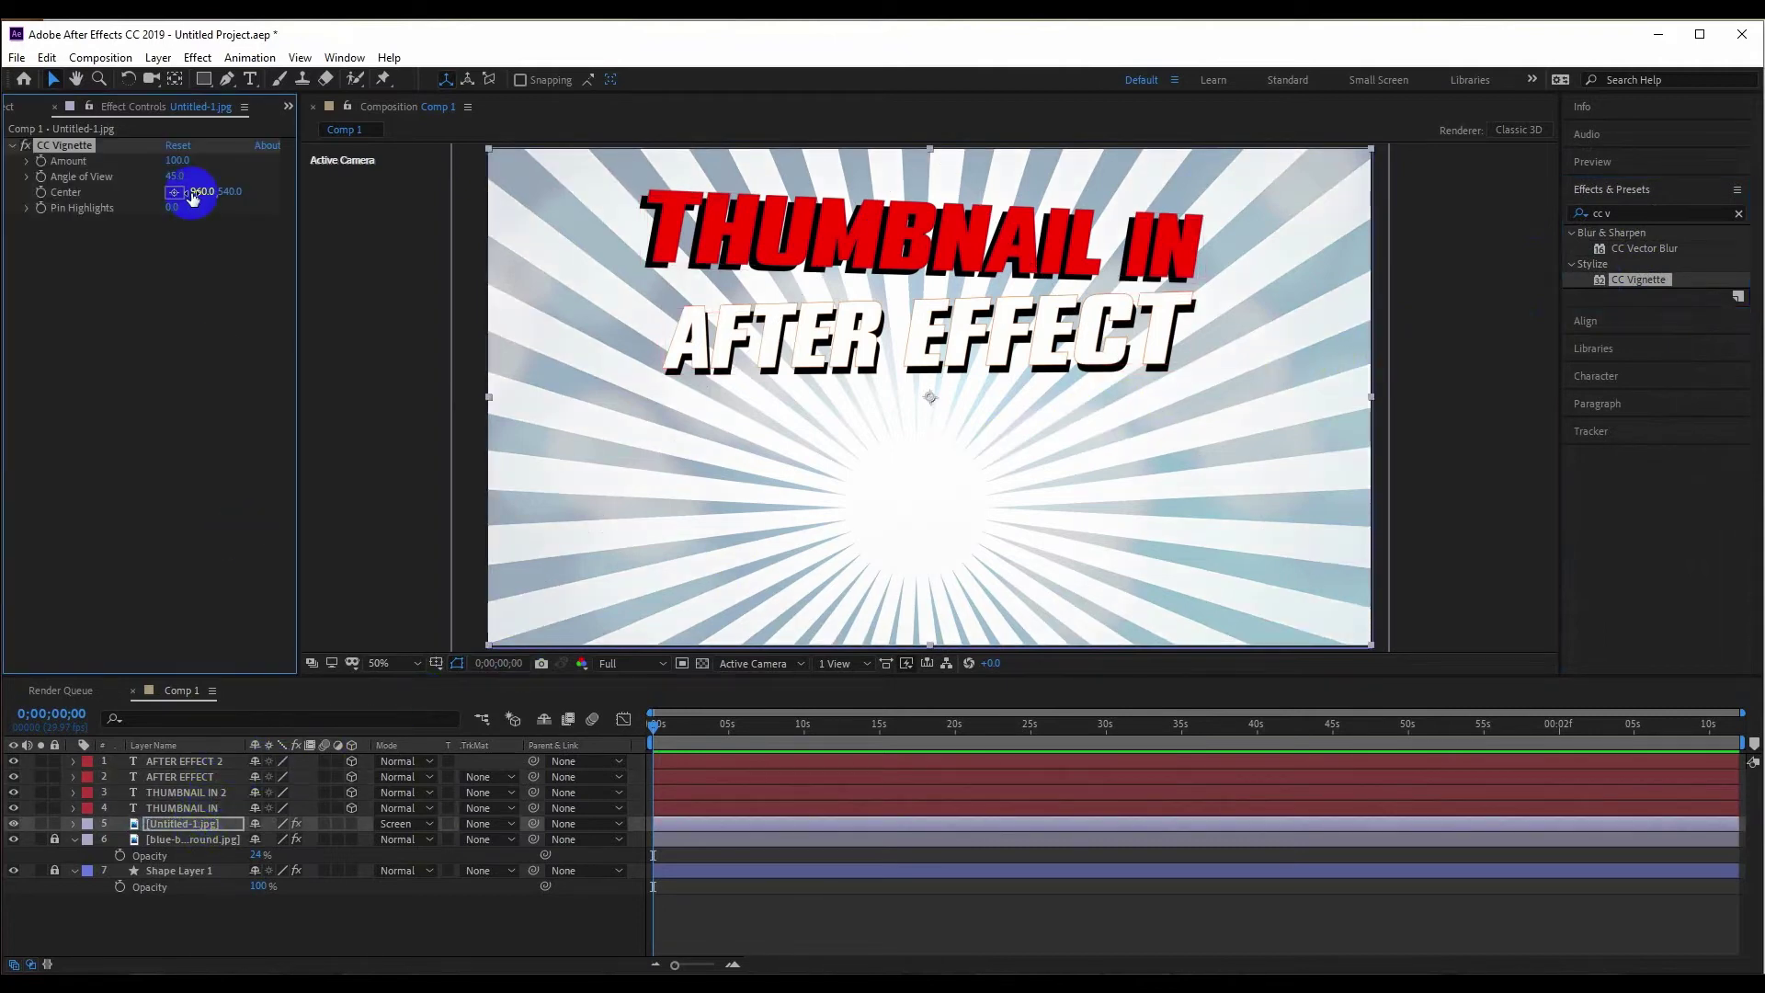
{"action": "left_click_drag", "start_coordinate": [184, 165], "coordinate": [393, 176]}
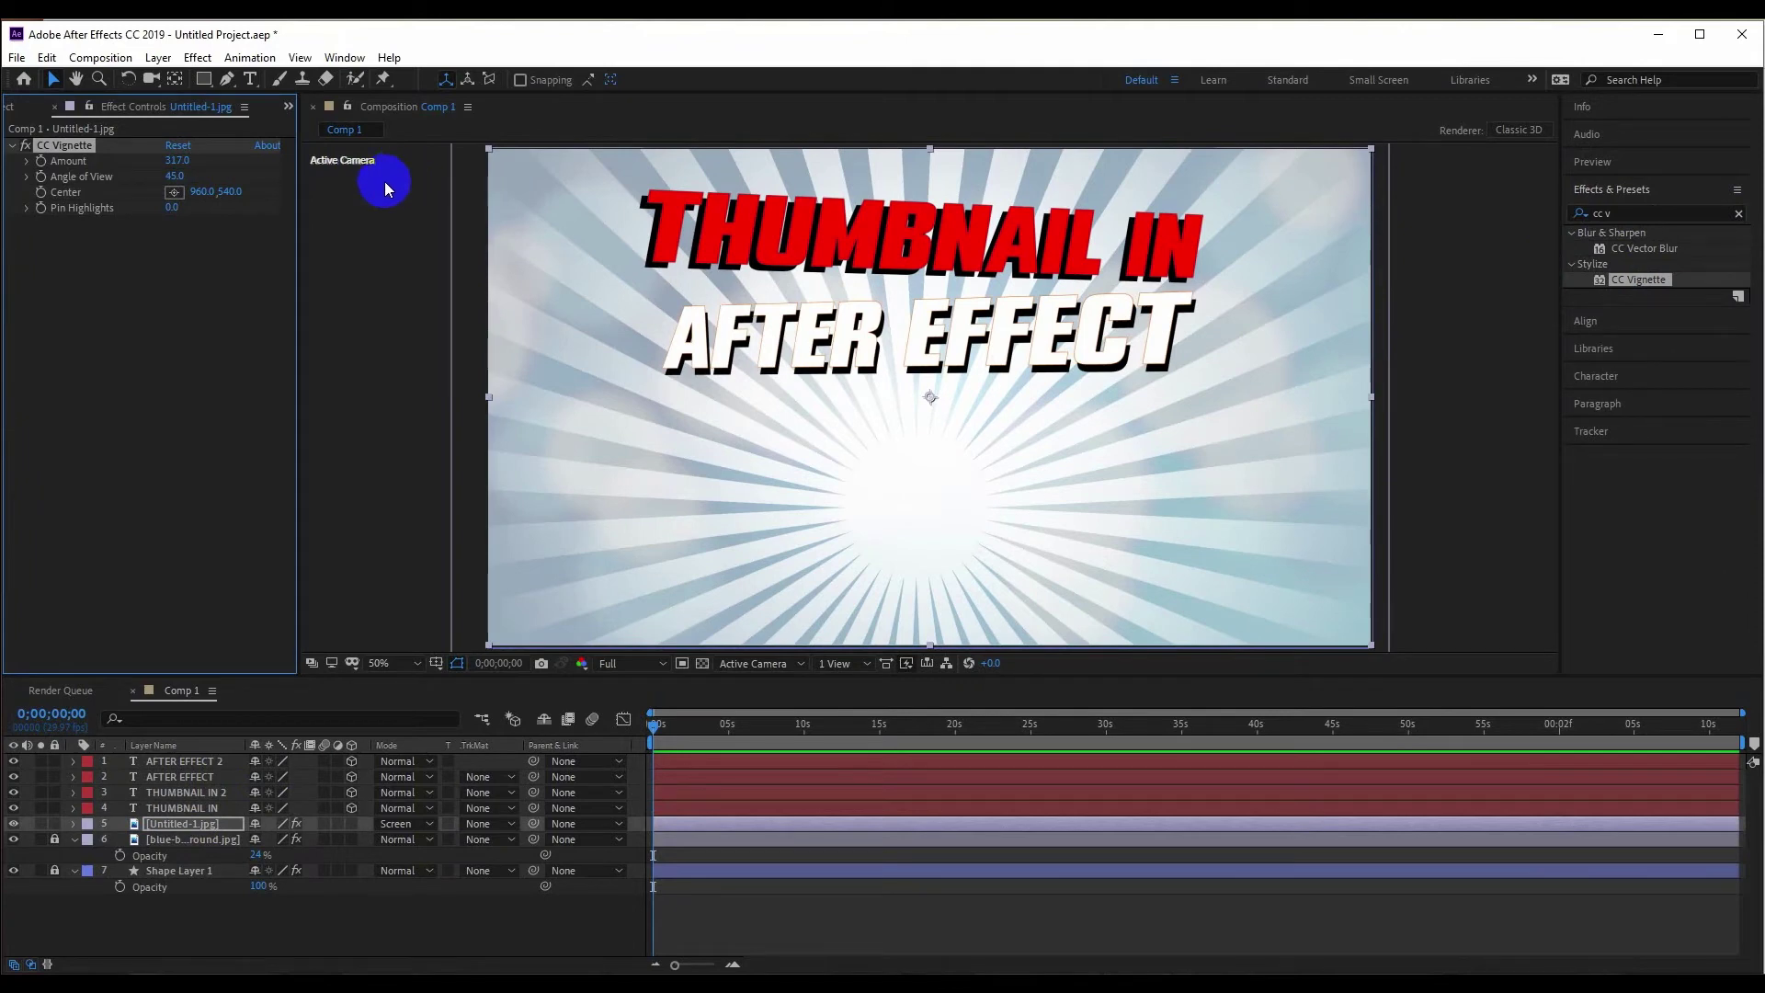
- Fade the blue bubbles background to 43% opacity and add the Ae logo PNG to the comp
{"action": "left_click_drag", "start_coordinate": [165, 840], "coordinate": [165, 850]}
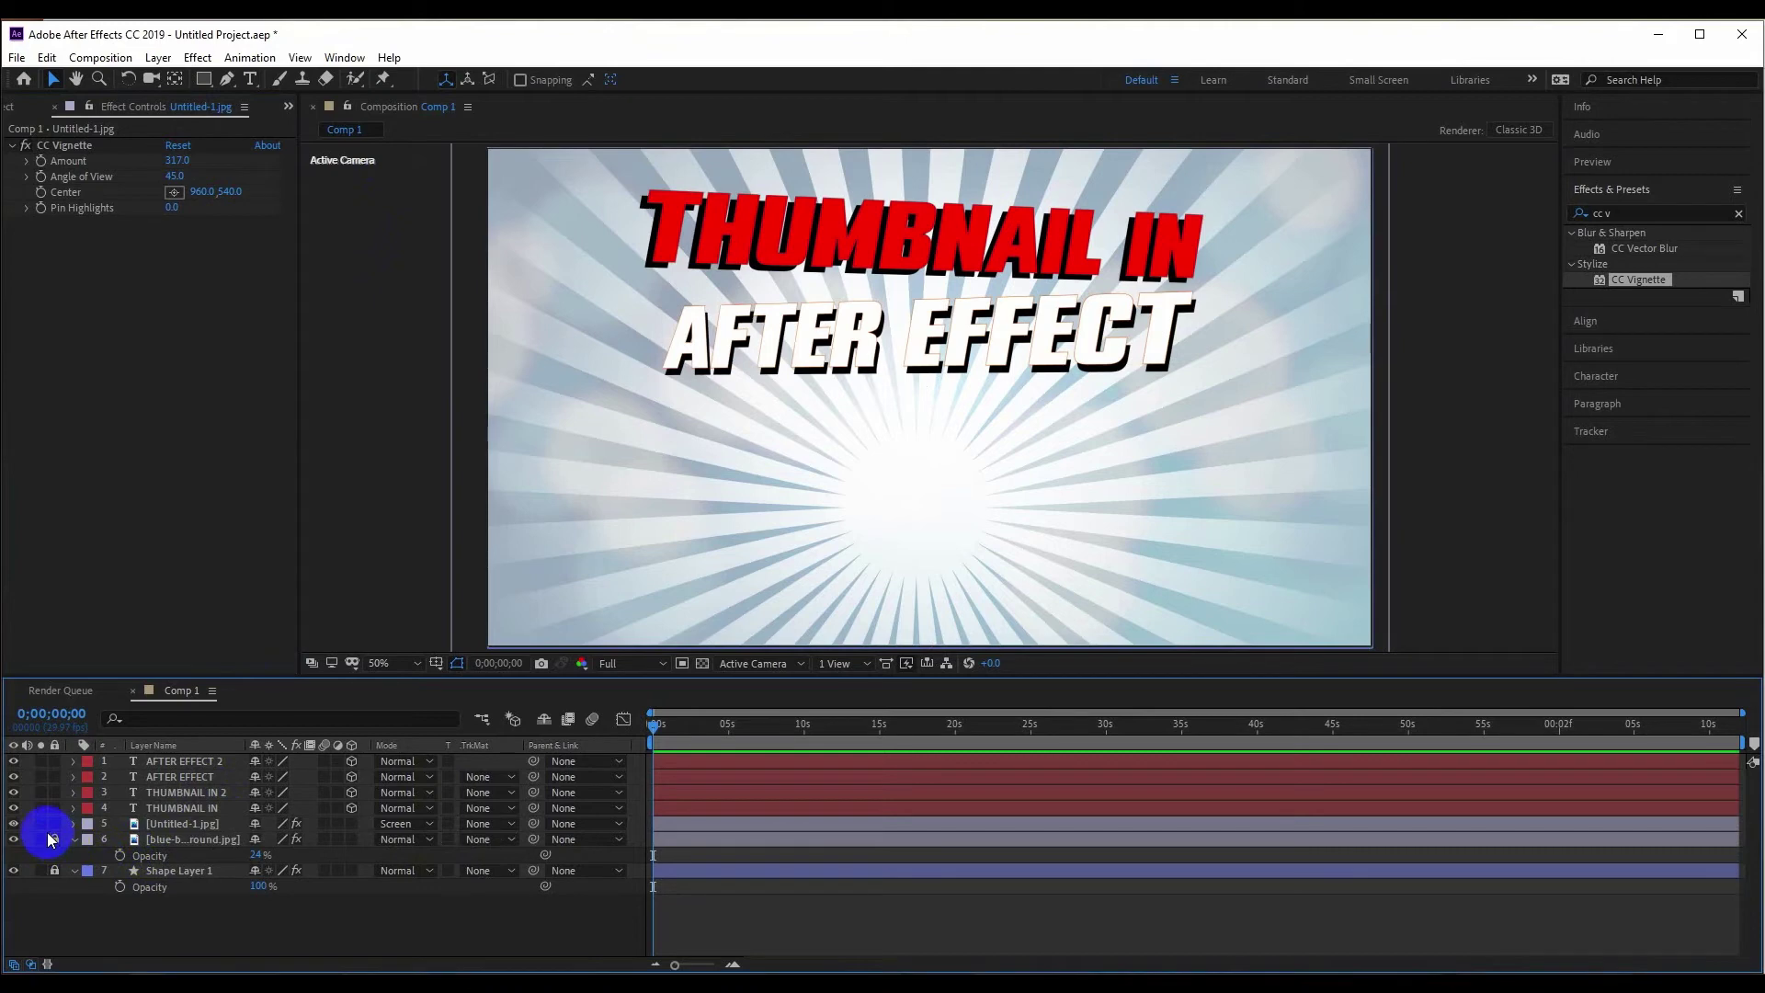
{"action": "left_click", "coordinate": [149, 840]}
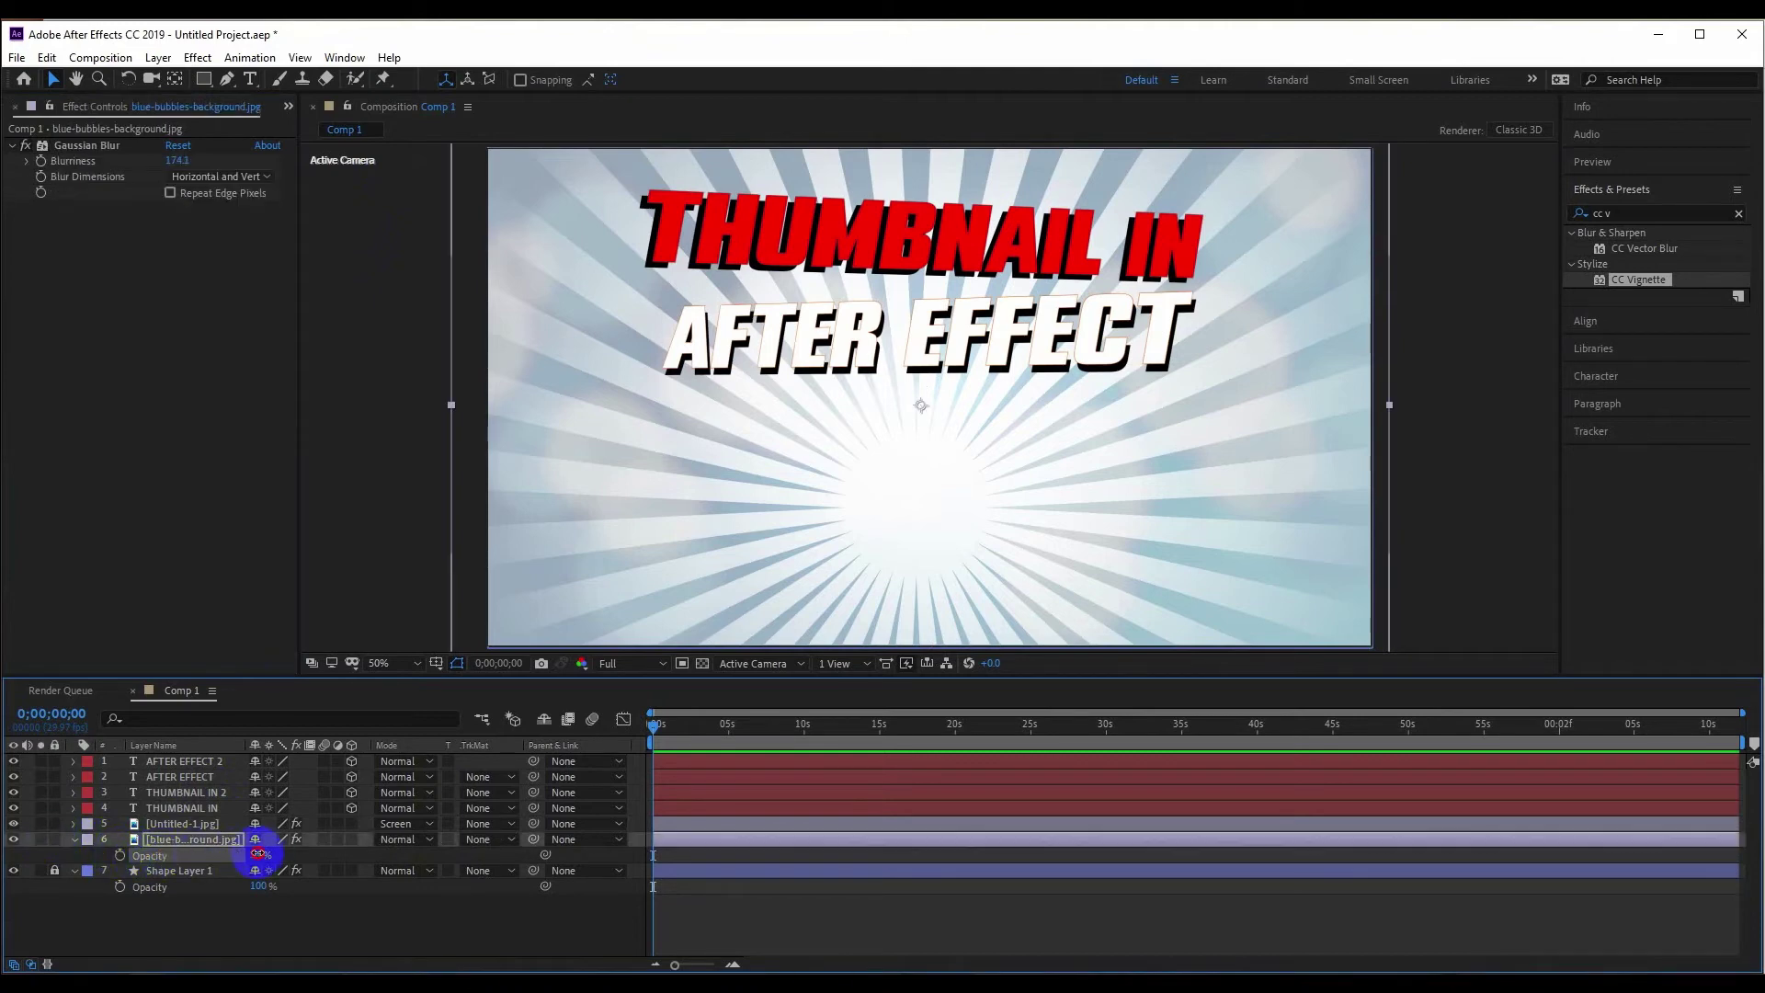
{"action": "left_click_drag", "start_coordinate": [258, 854], "coordinate": [276, 855]}
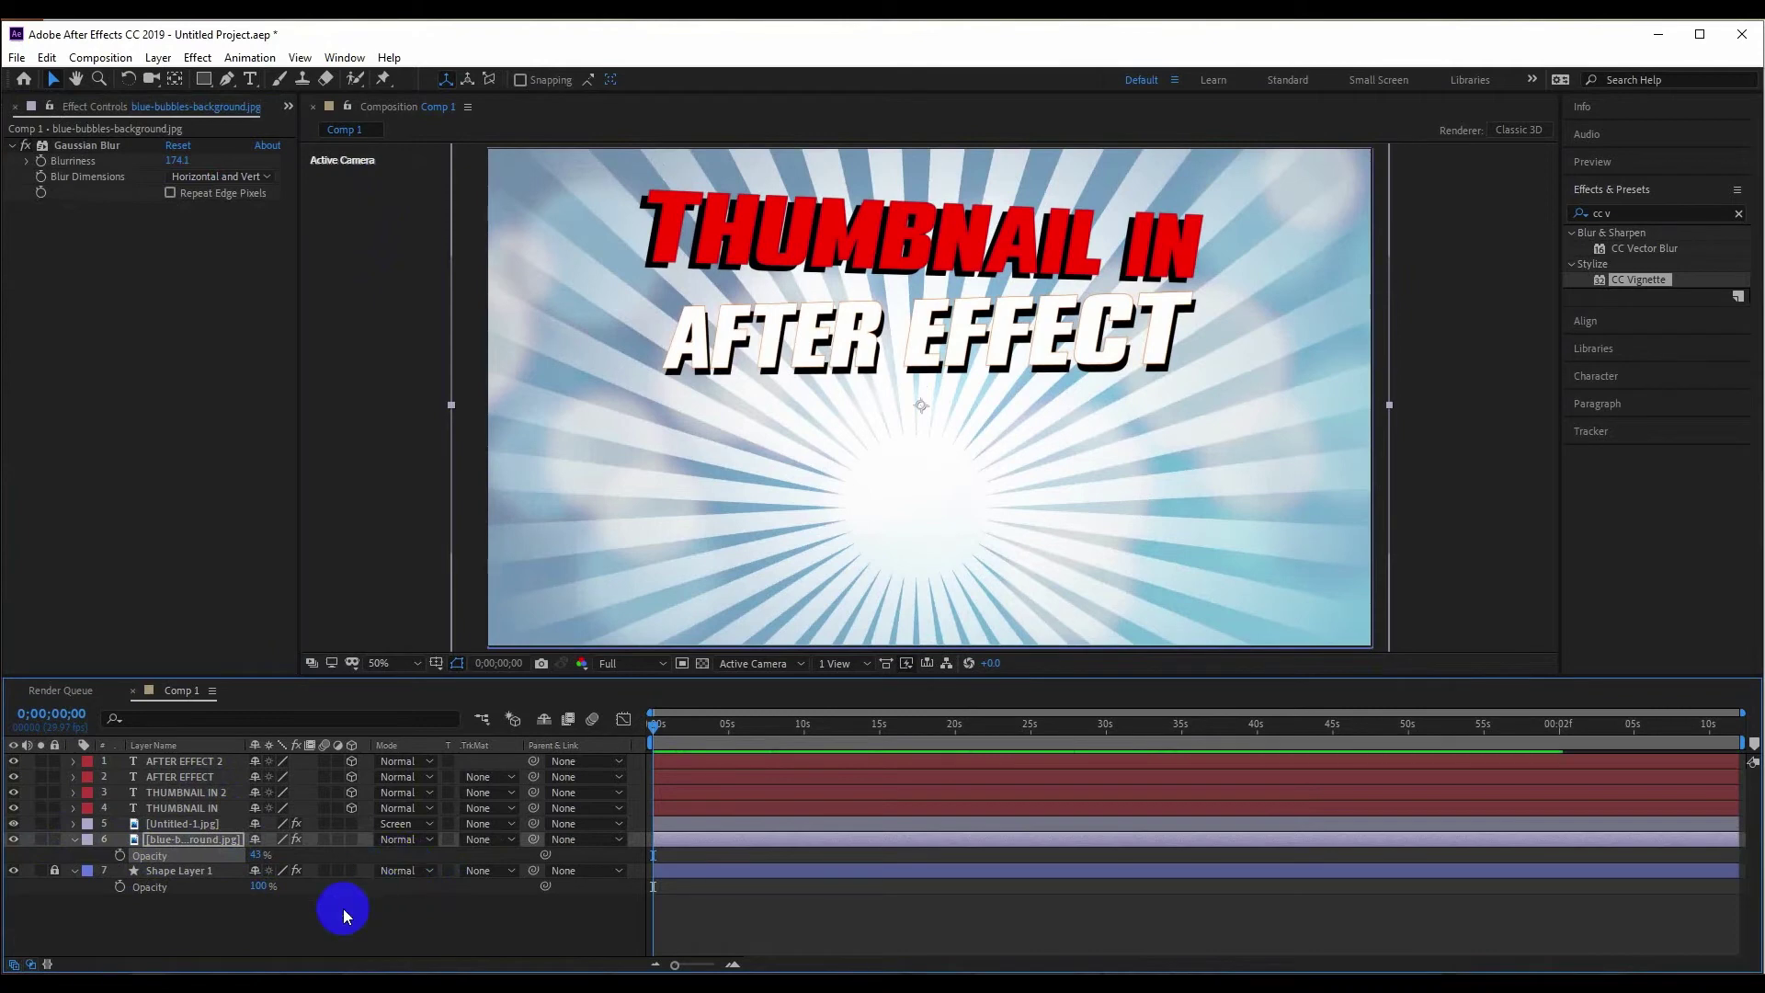
{"action": "left_click_drag", "start_coordinate": [344, 915], "coordinate": [891, 513]}
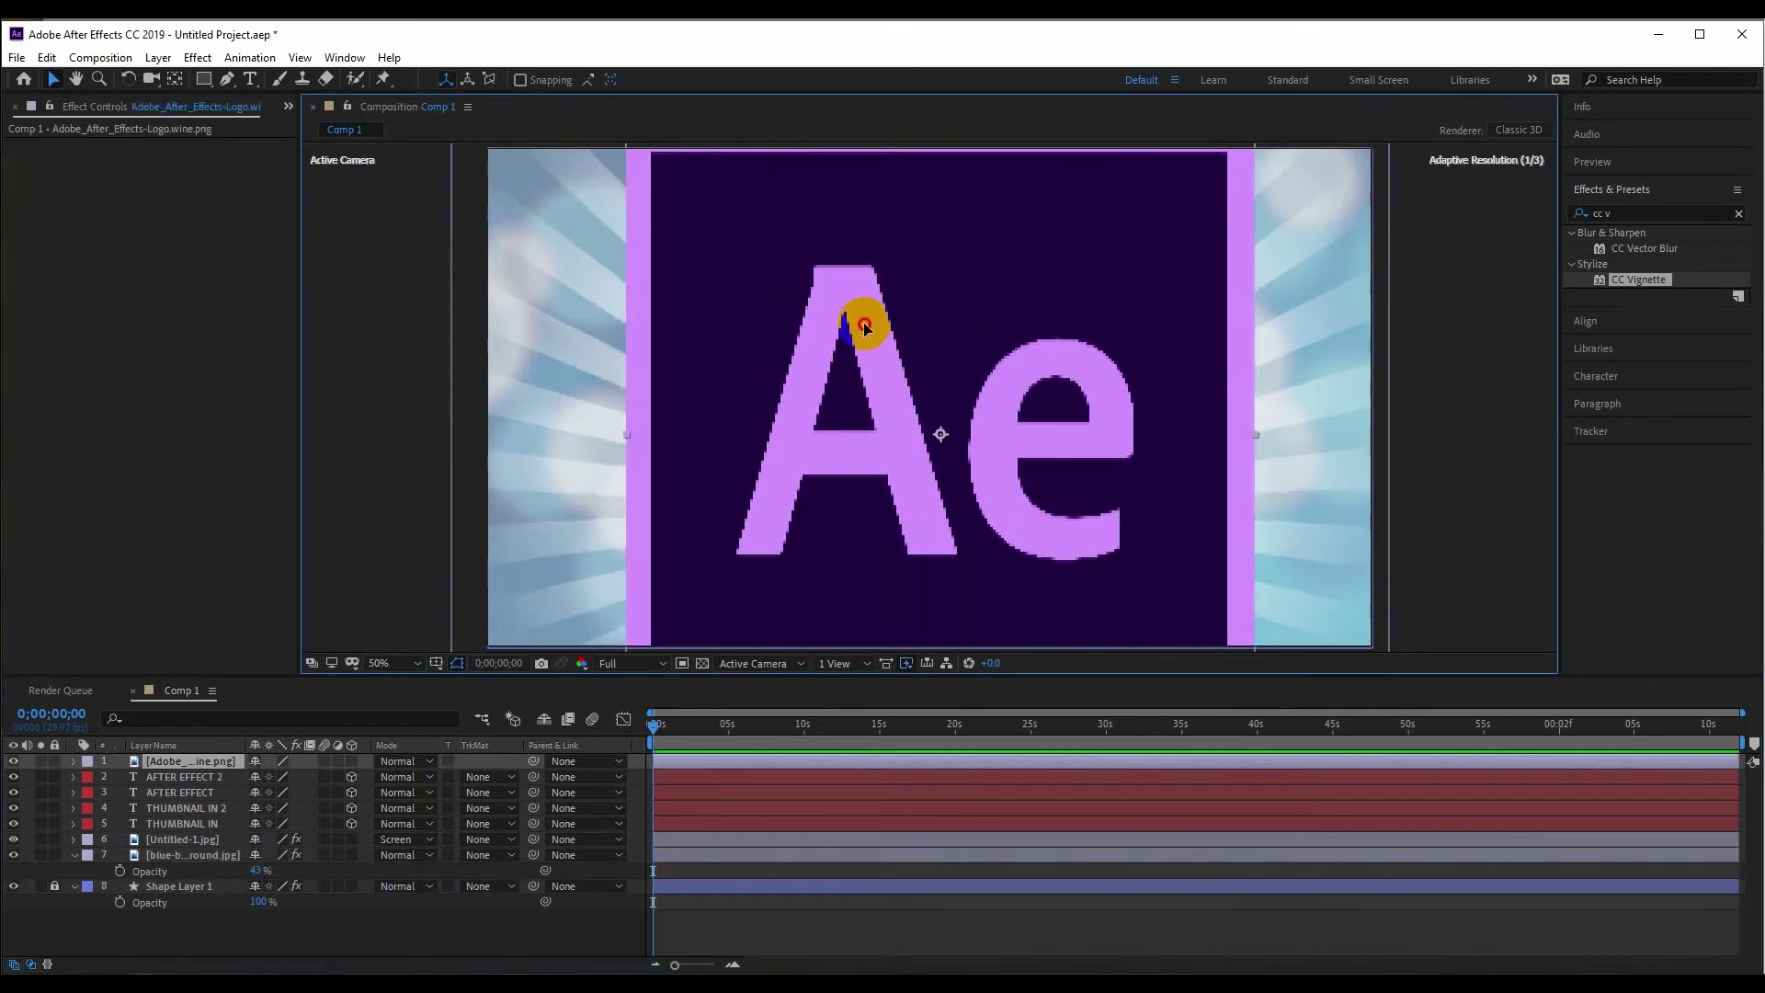
- Scale the Ae logo to 28% and position it at 936, 752 below the title text
{"action": "left_click_drag", "start_coordinate": [852, 292], "coordinate": [857, 279]}
{"action": "left_click", "coordinate": [73, 761]}
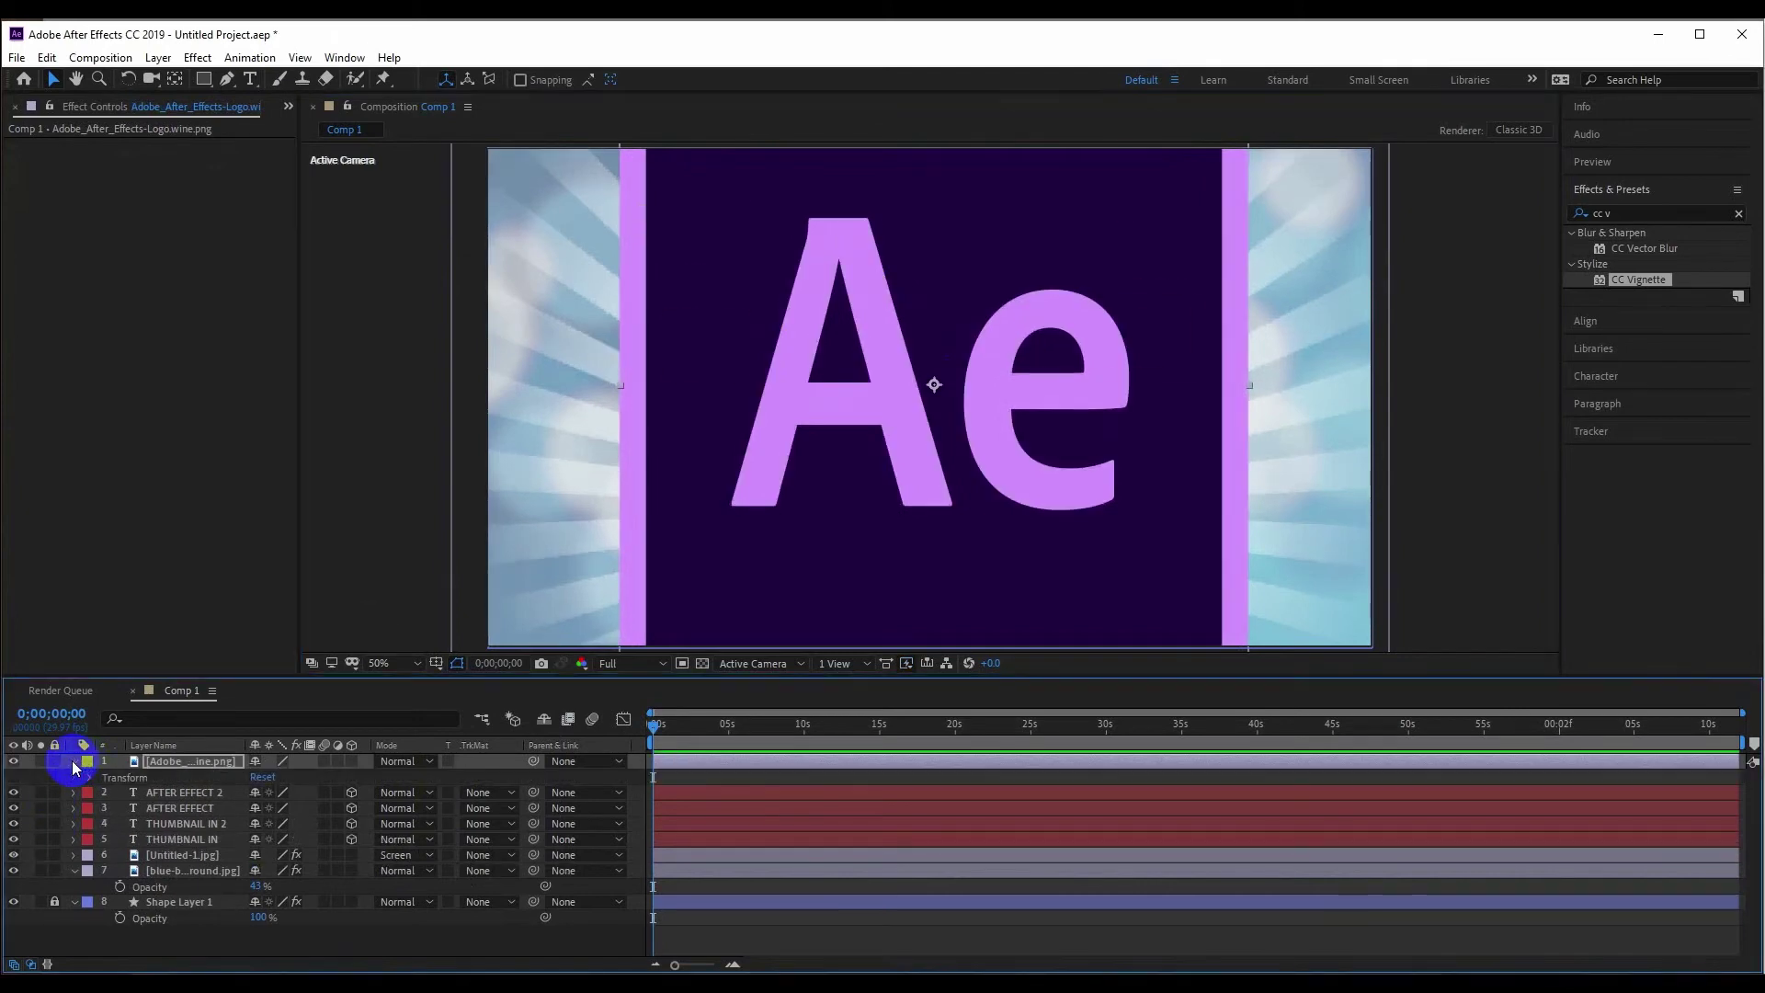
{"action": "left_click", "coordinate": [91, 779]}
{"action": "left_click", "coordinate": [261, 855]}
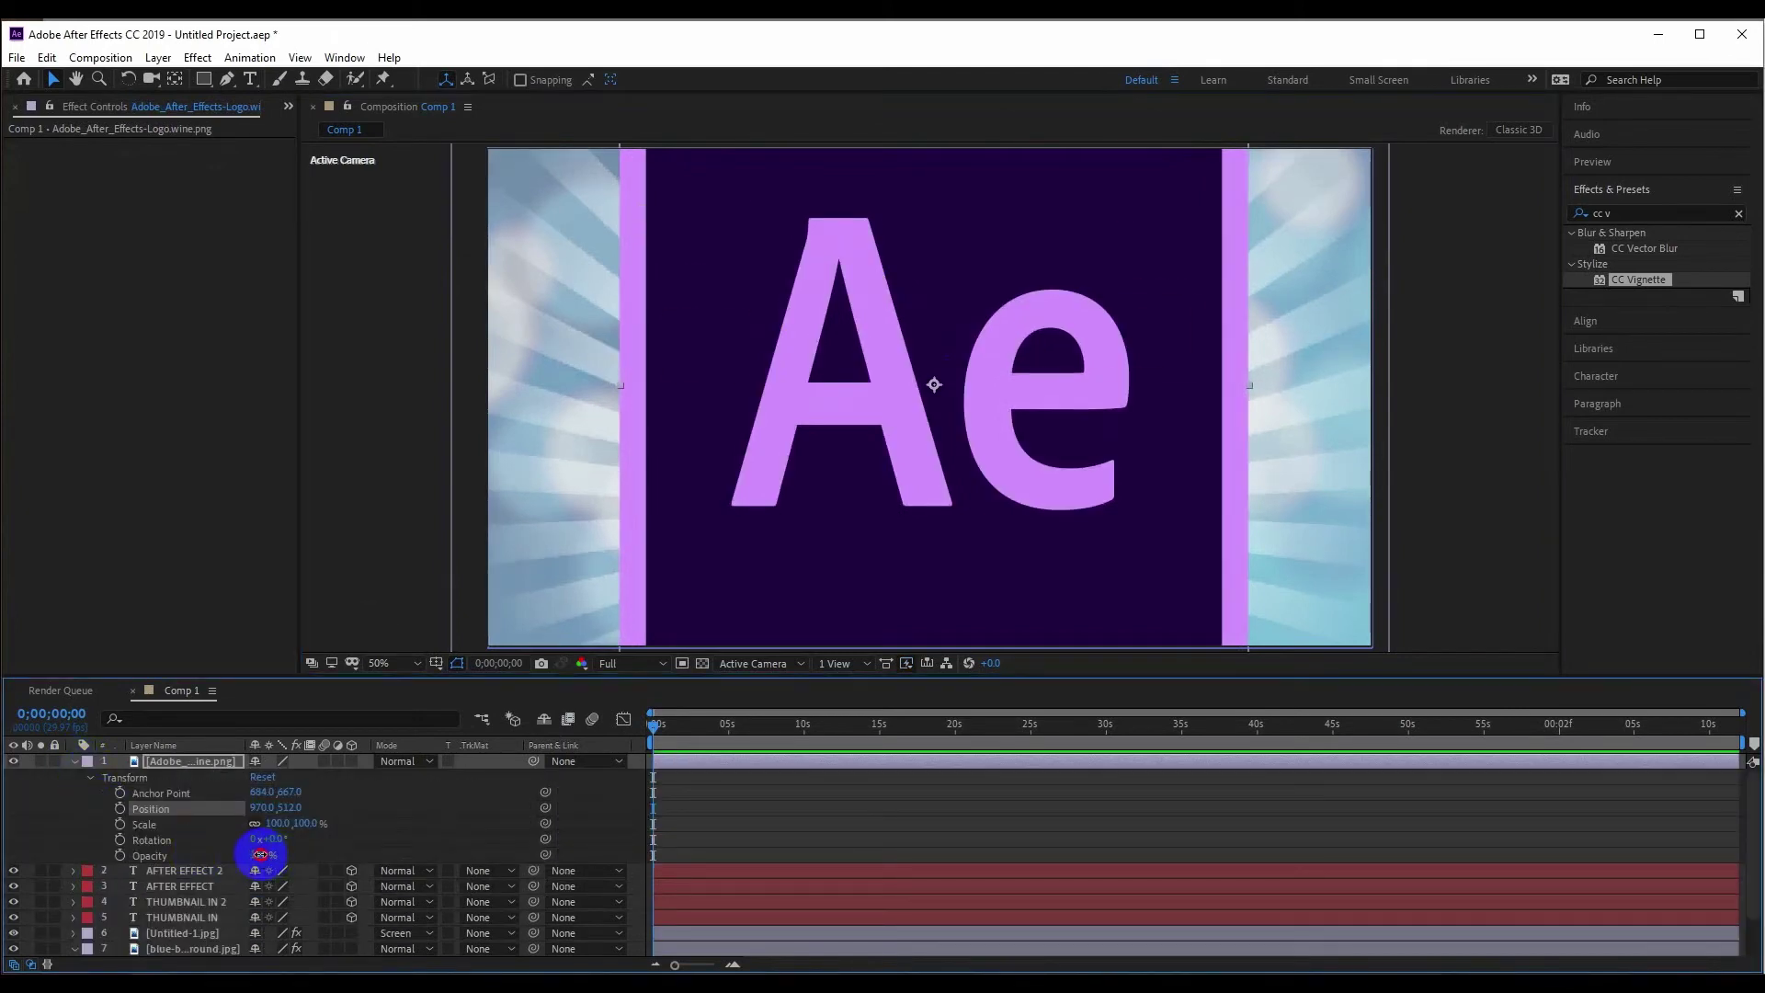
{"action": "left_click_drag", "start_coordinate": [281, 823], "coordinate": [203, 817]}
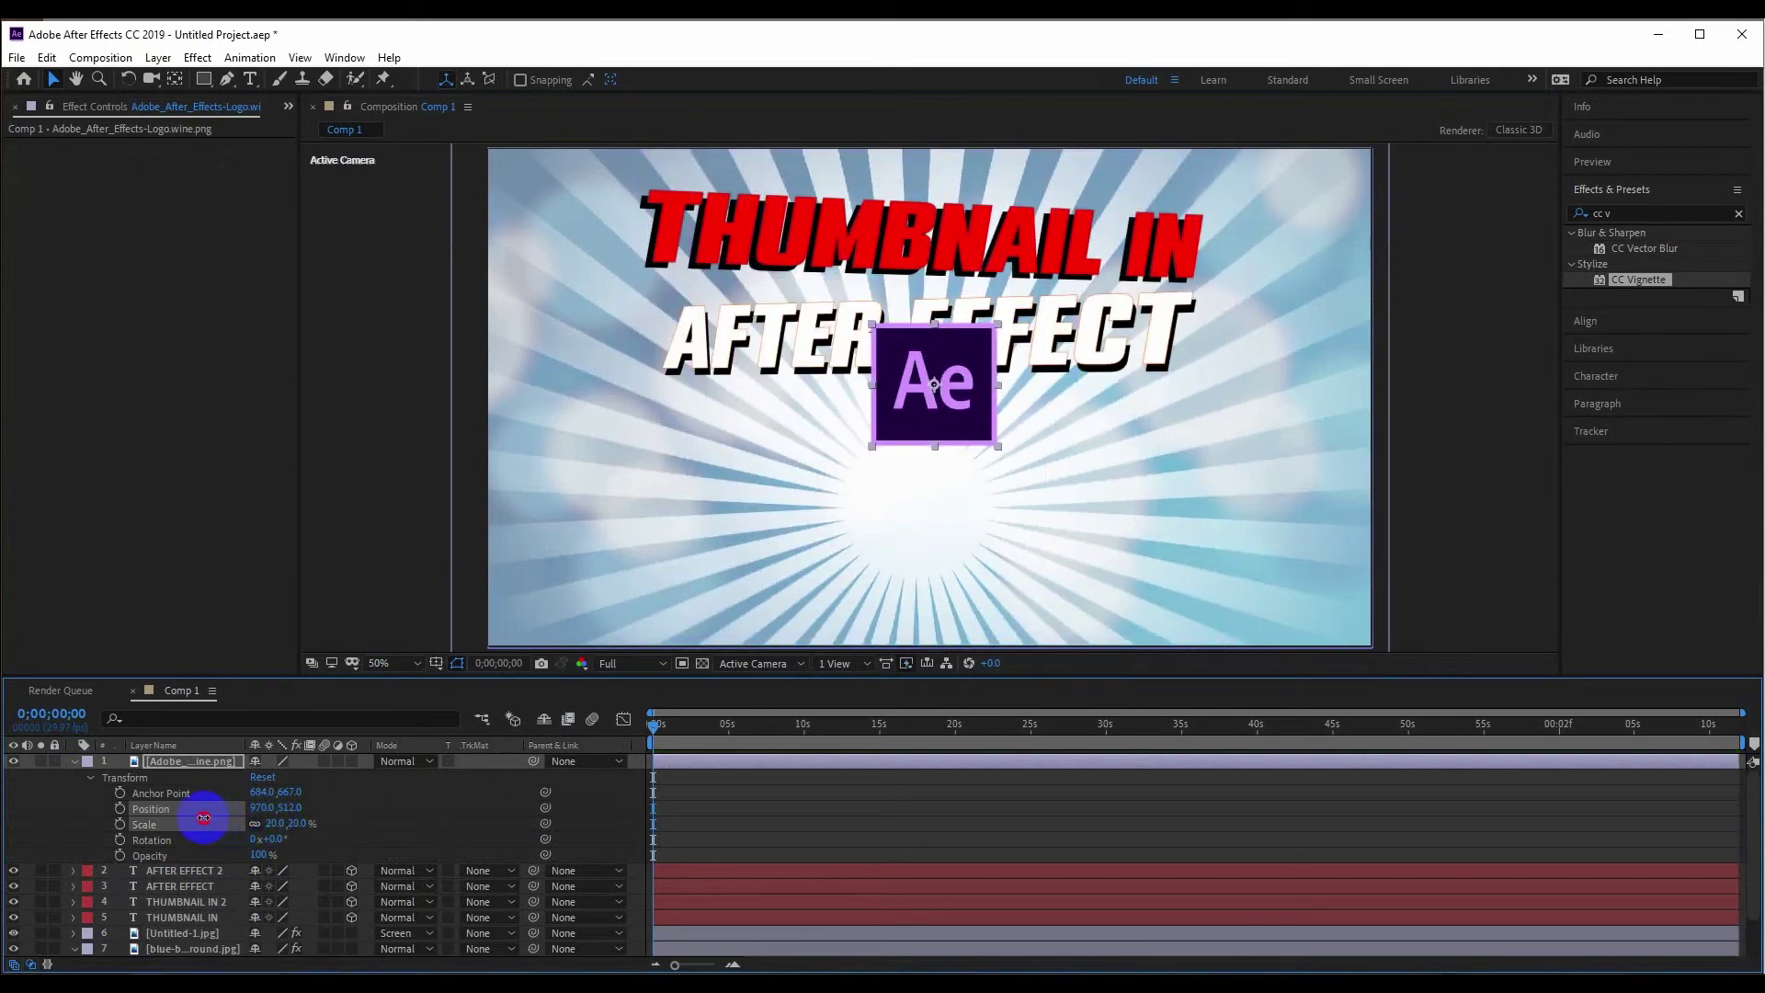
{"action": "left_click_drag", "start_coordinate": [203, 817], "coordinate": [199, 816]}
{"action": "left_click_drag", "start_coordinate": [905, 400], "coordinate": [889, 510]}
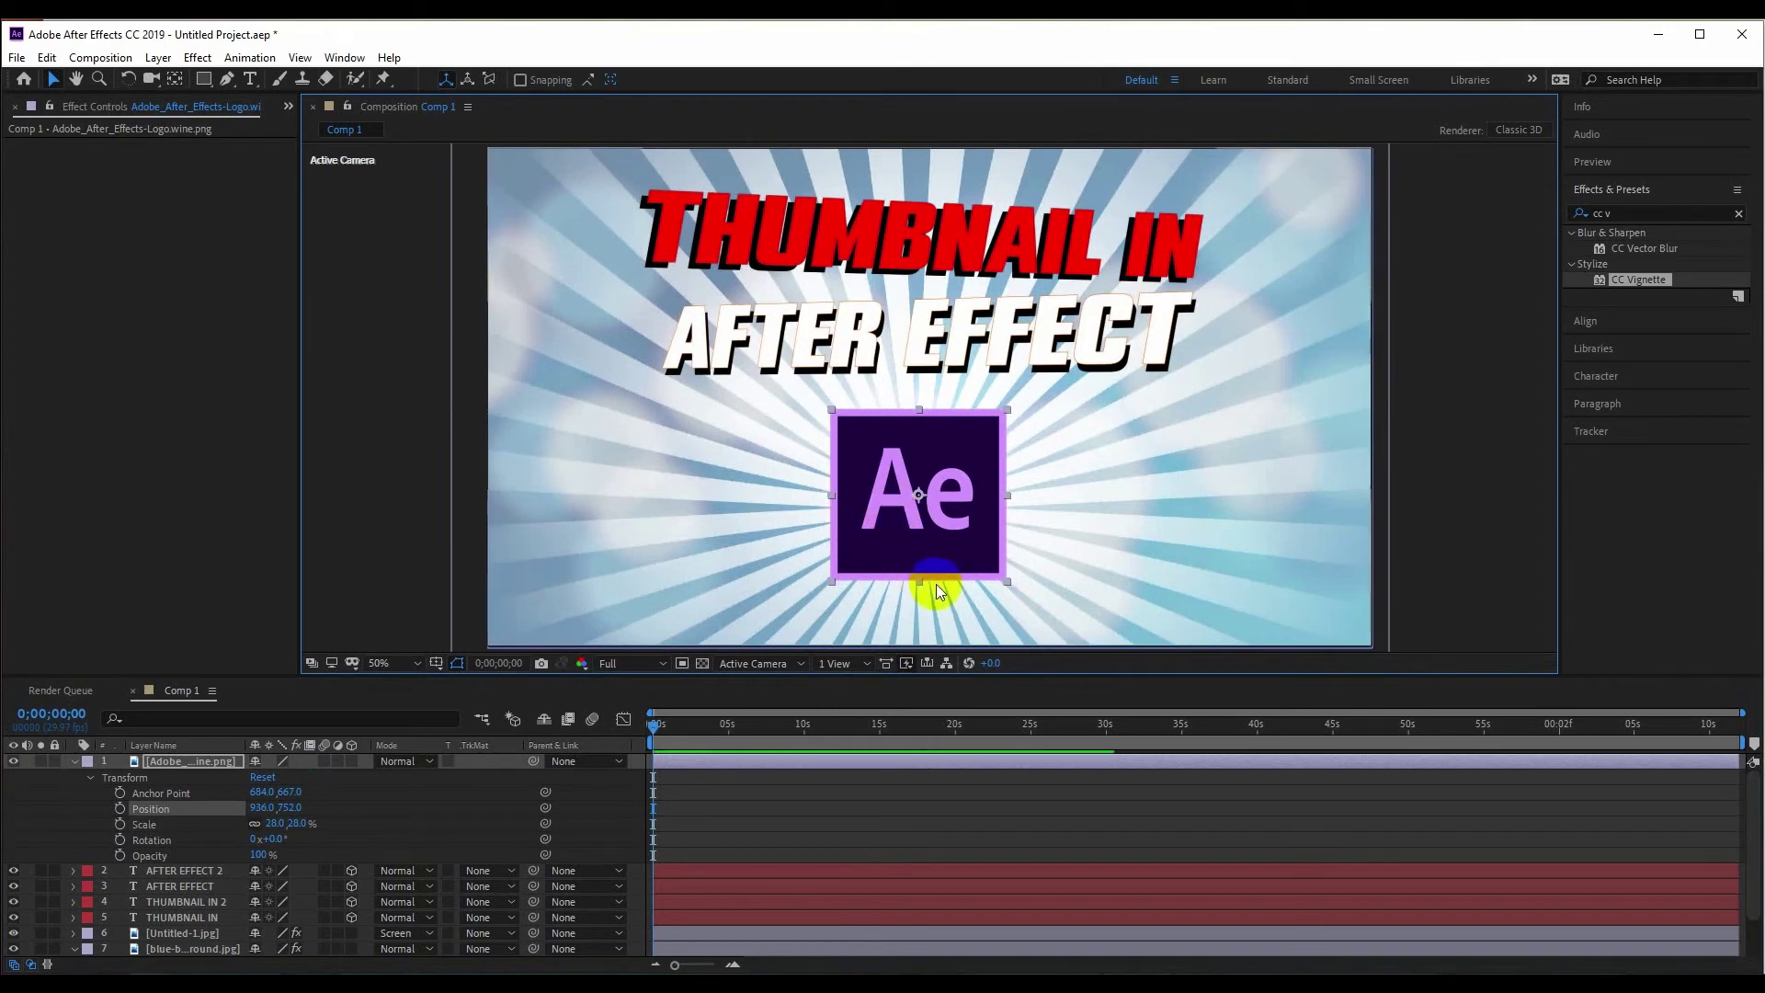
{"action": "right_click", "coordinate": [902, 458]}
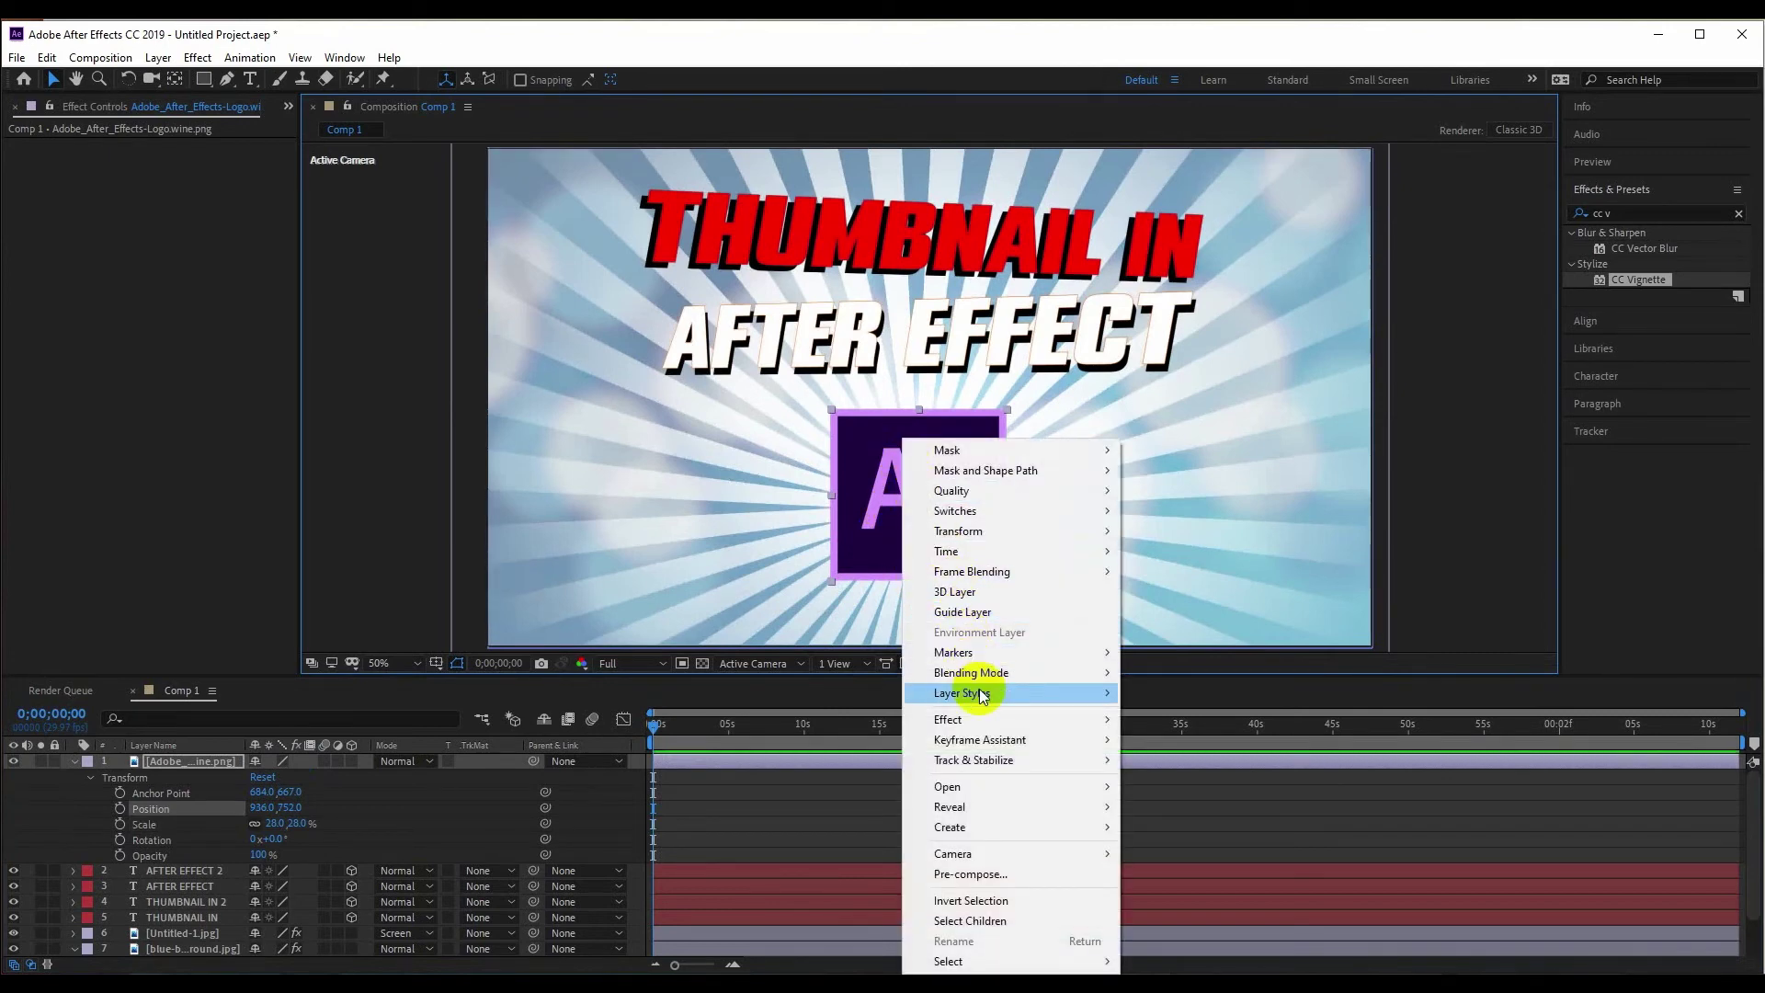
- Add a Drop Shadow layer style to the Ae logo with Size 32
{"action": "mouse_move", "coordinate": [1071, 693]}
{"action": "left_click", "coordinate": [1221, 764]}
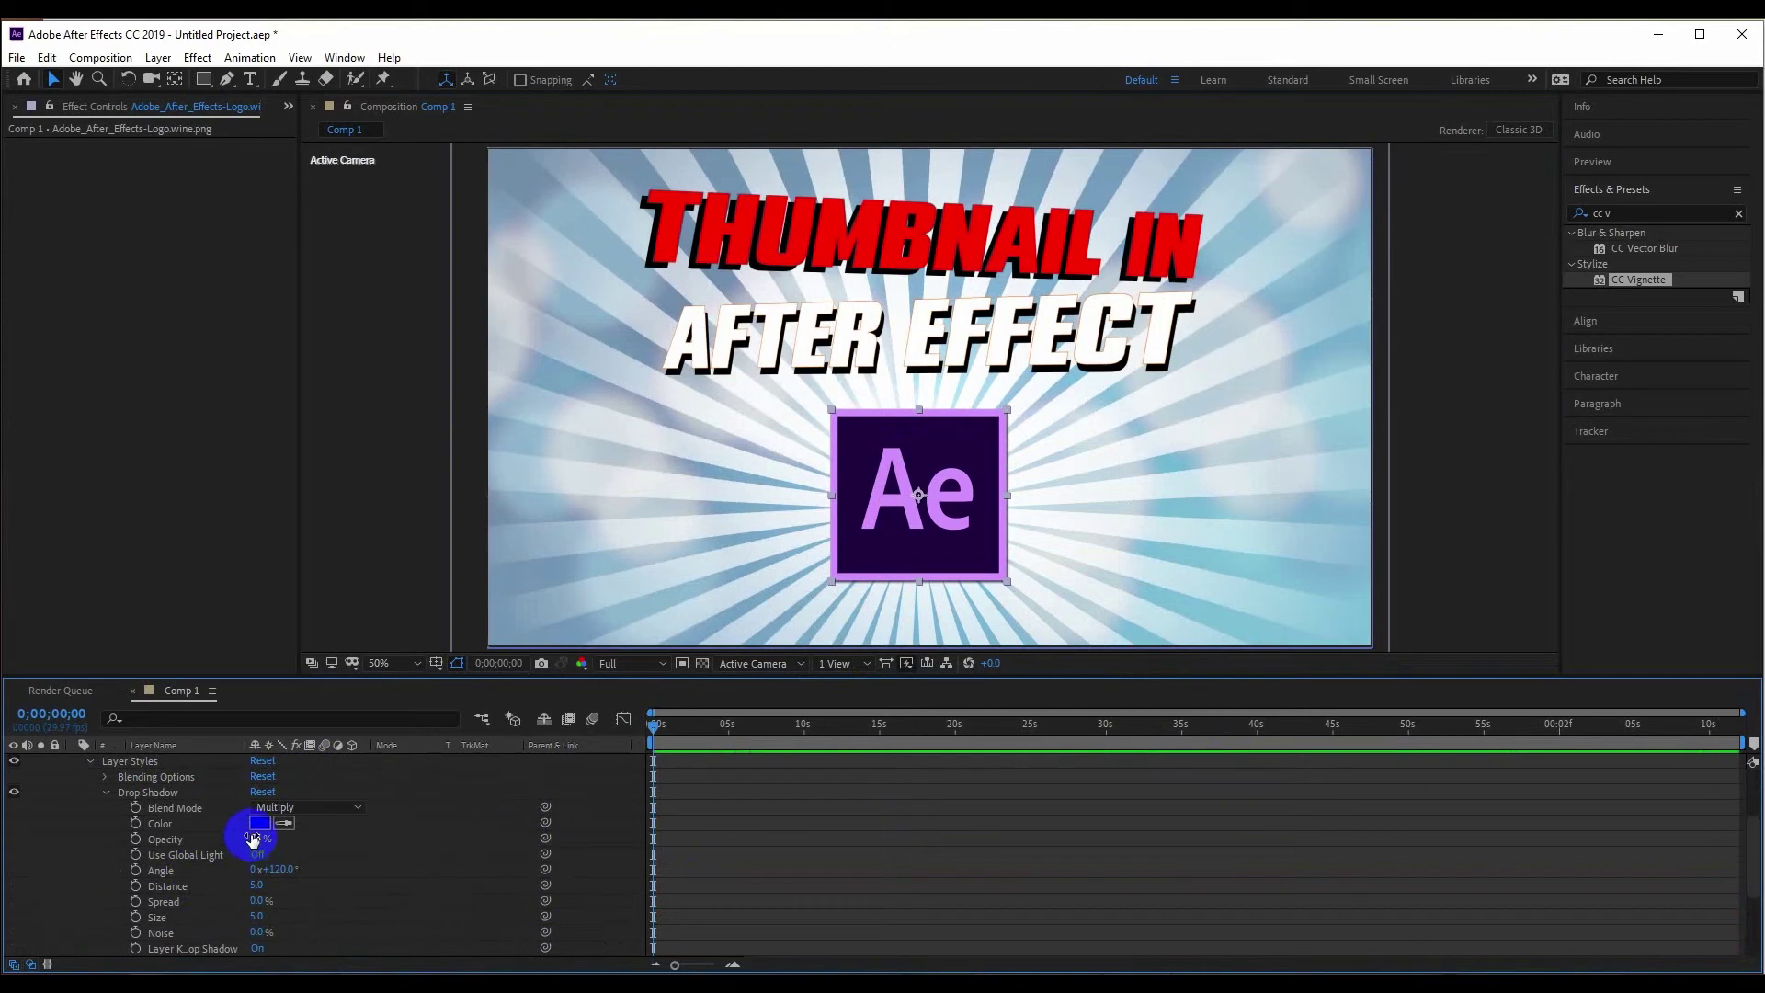
{"action": "left_click_drag", "start_coordinate": [255, 917], "coordinate": [277, 917]}
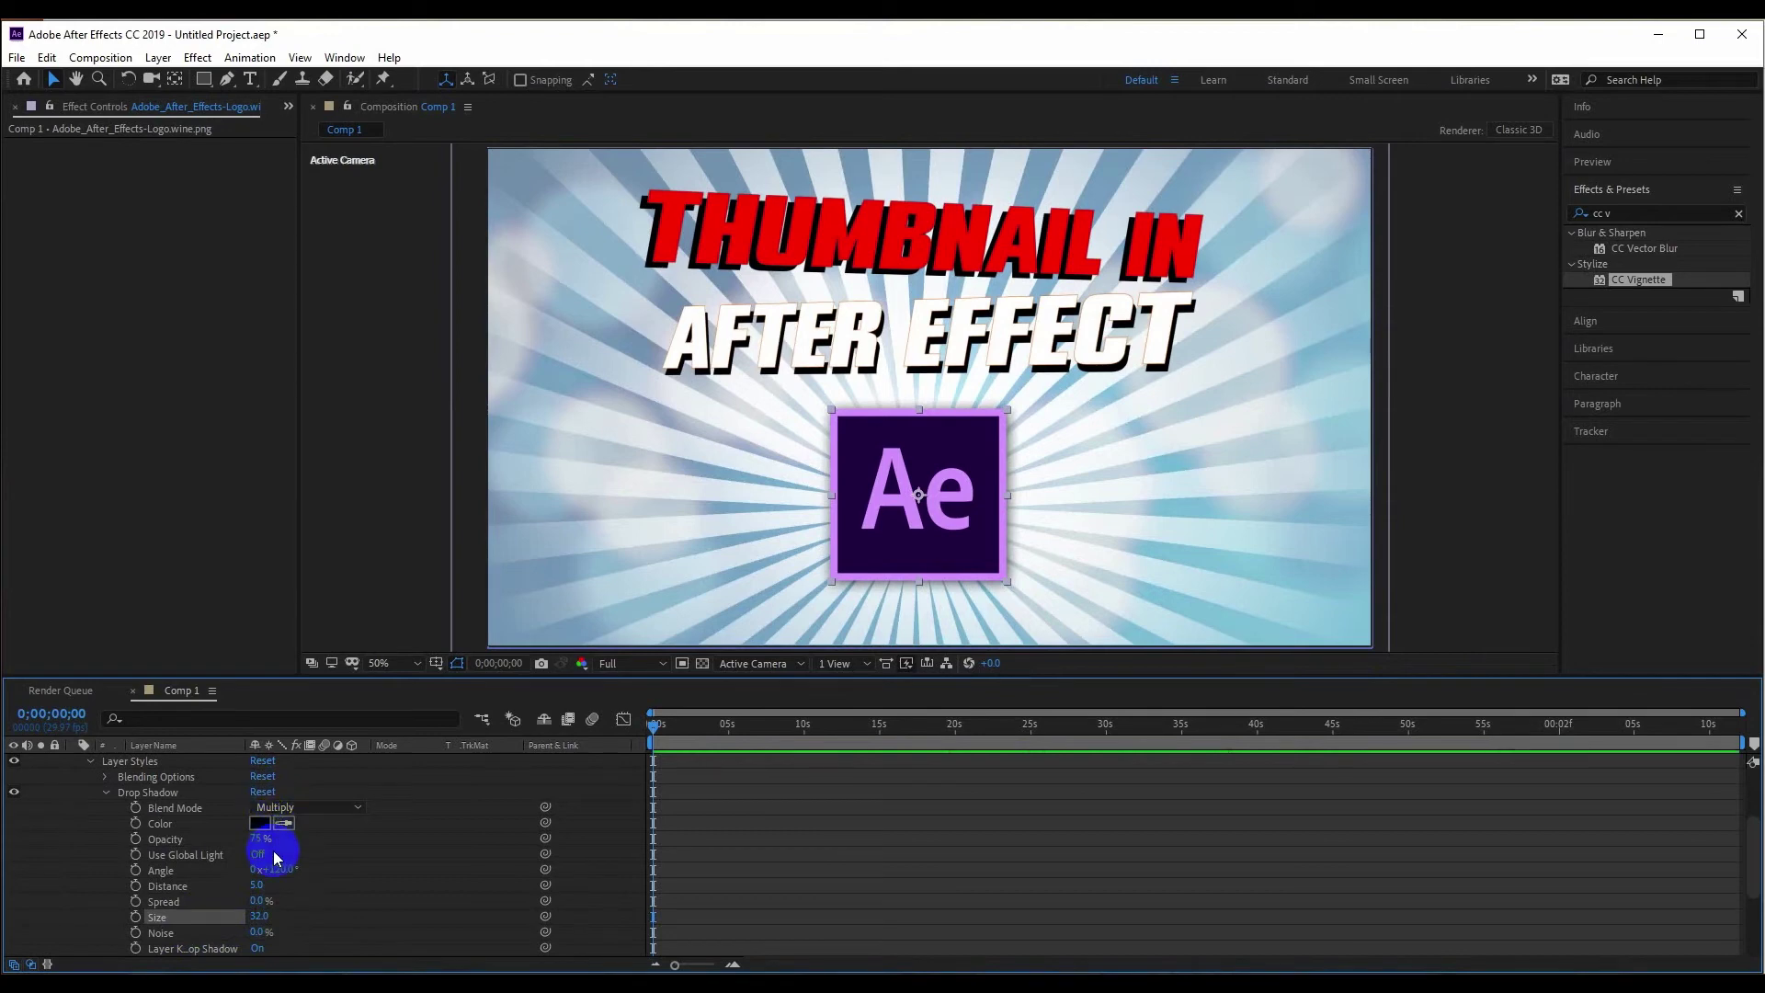
- Add an Outer Glow layer style to the logo, keeping the drop shadow blend mode unchanged
{"action": "right_click", "coordinate": [896, 454]}
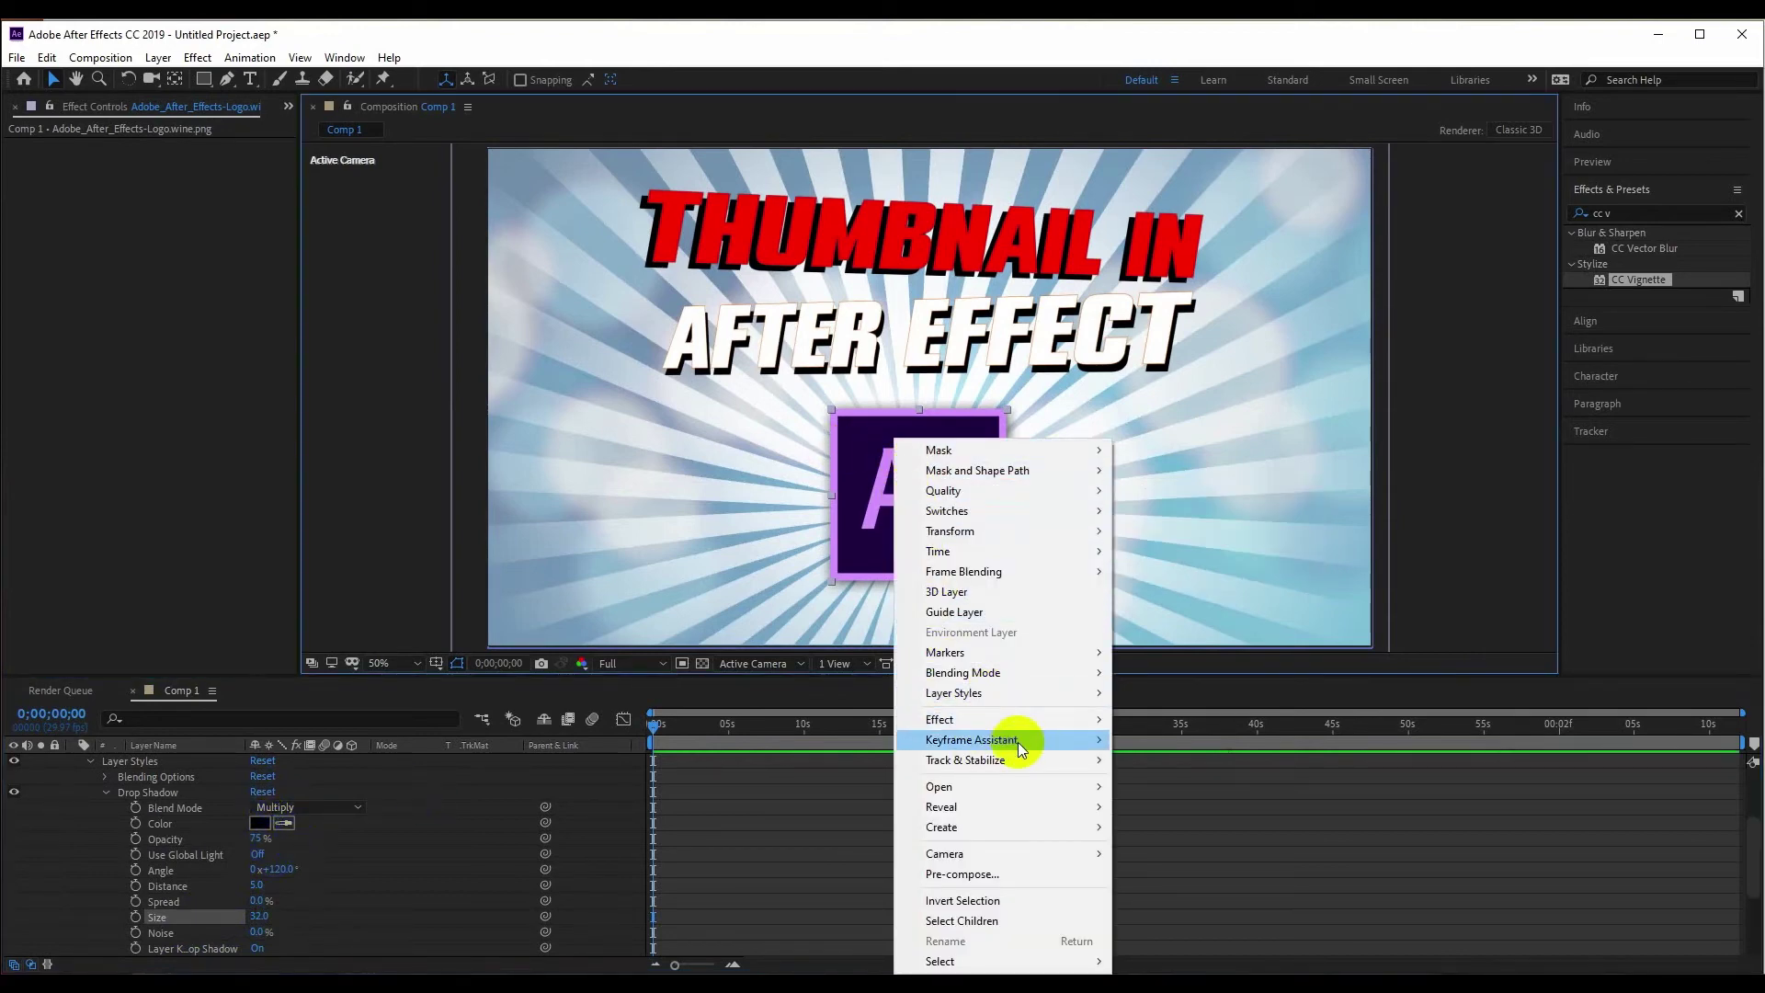
{"action": "mouse_move", "coordinate": [1026, 693]}
{"action": "left_click", "coordinate": [1198, 803]}
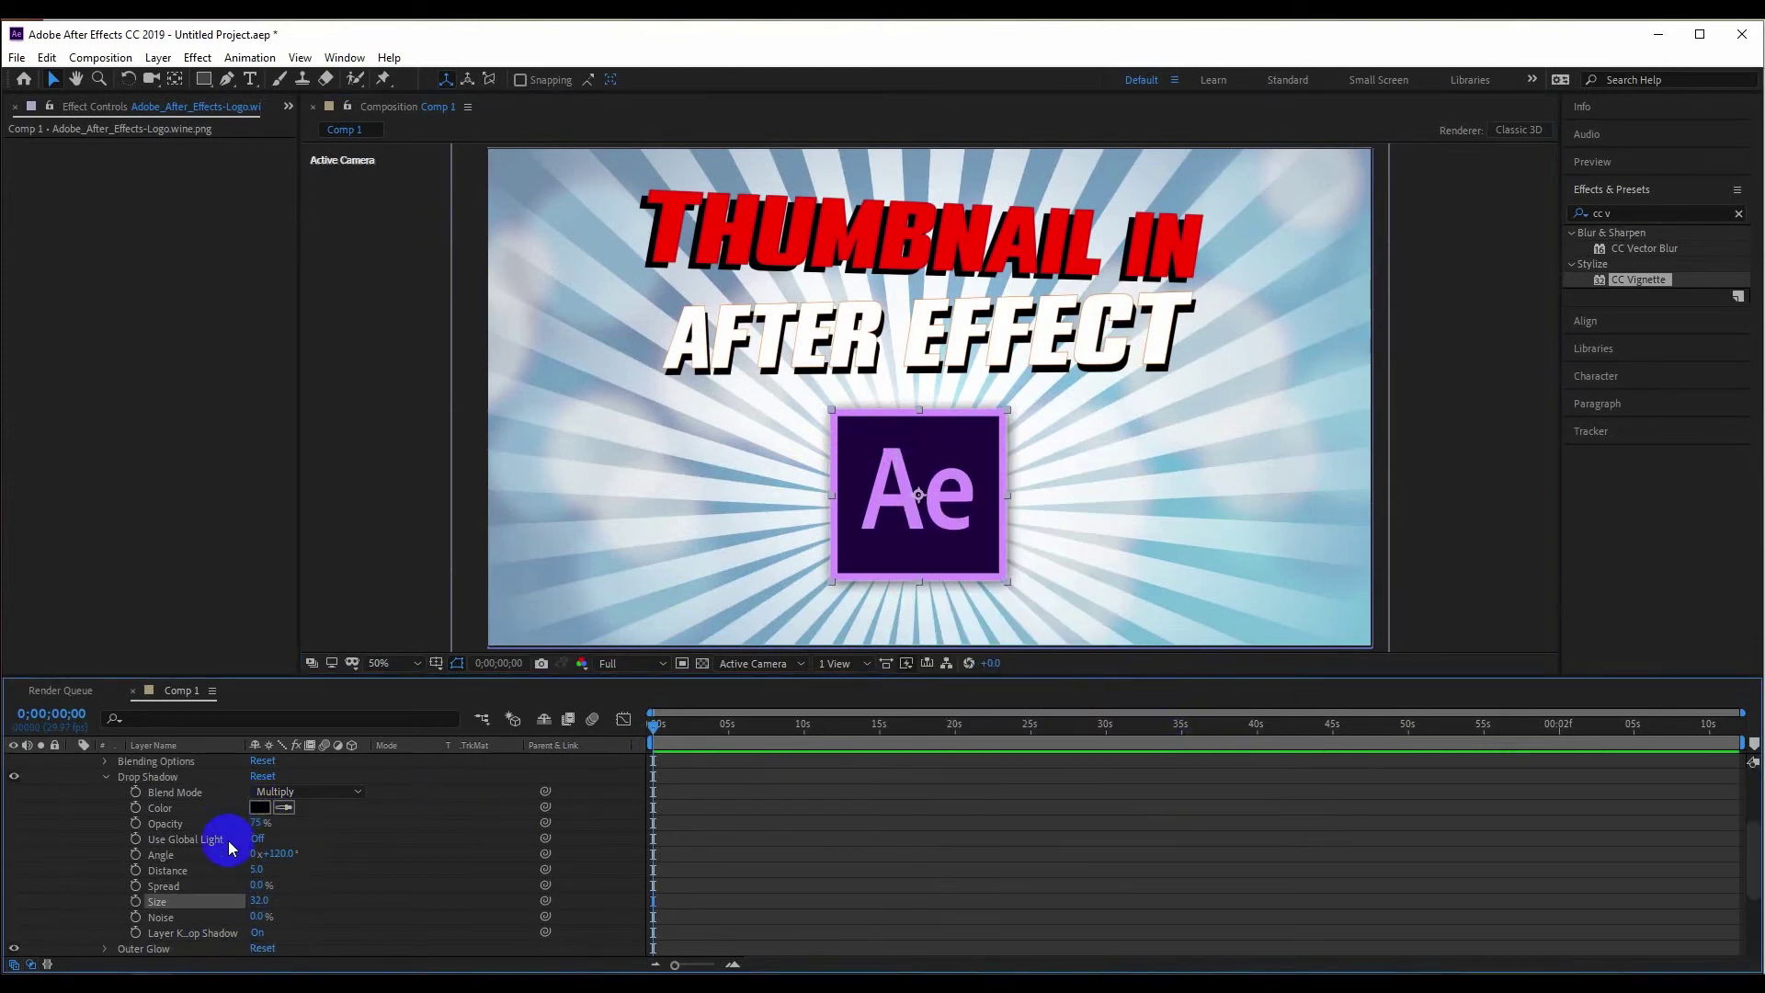
{"action": "left_click", "coordinate": [269, 792]}
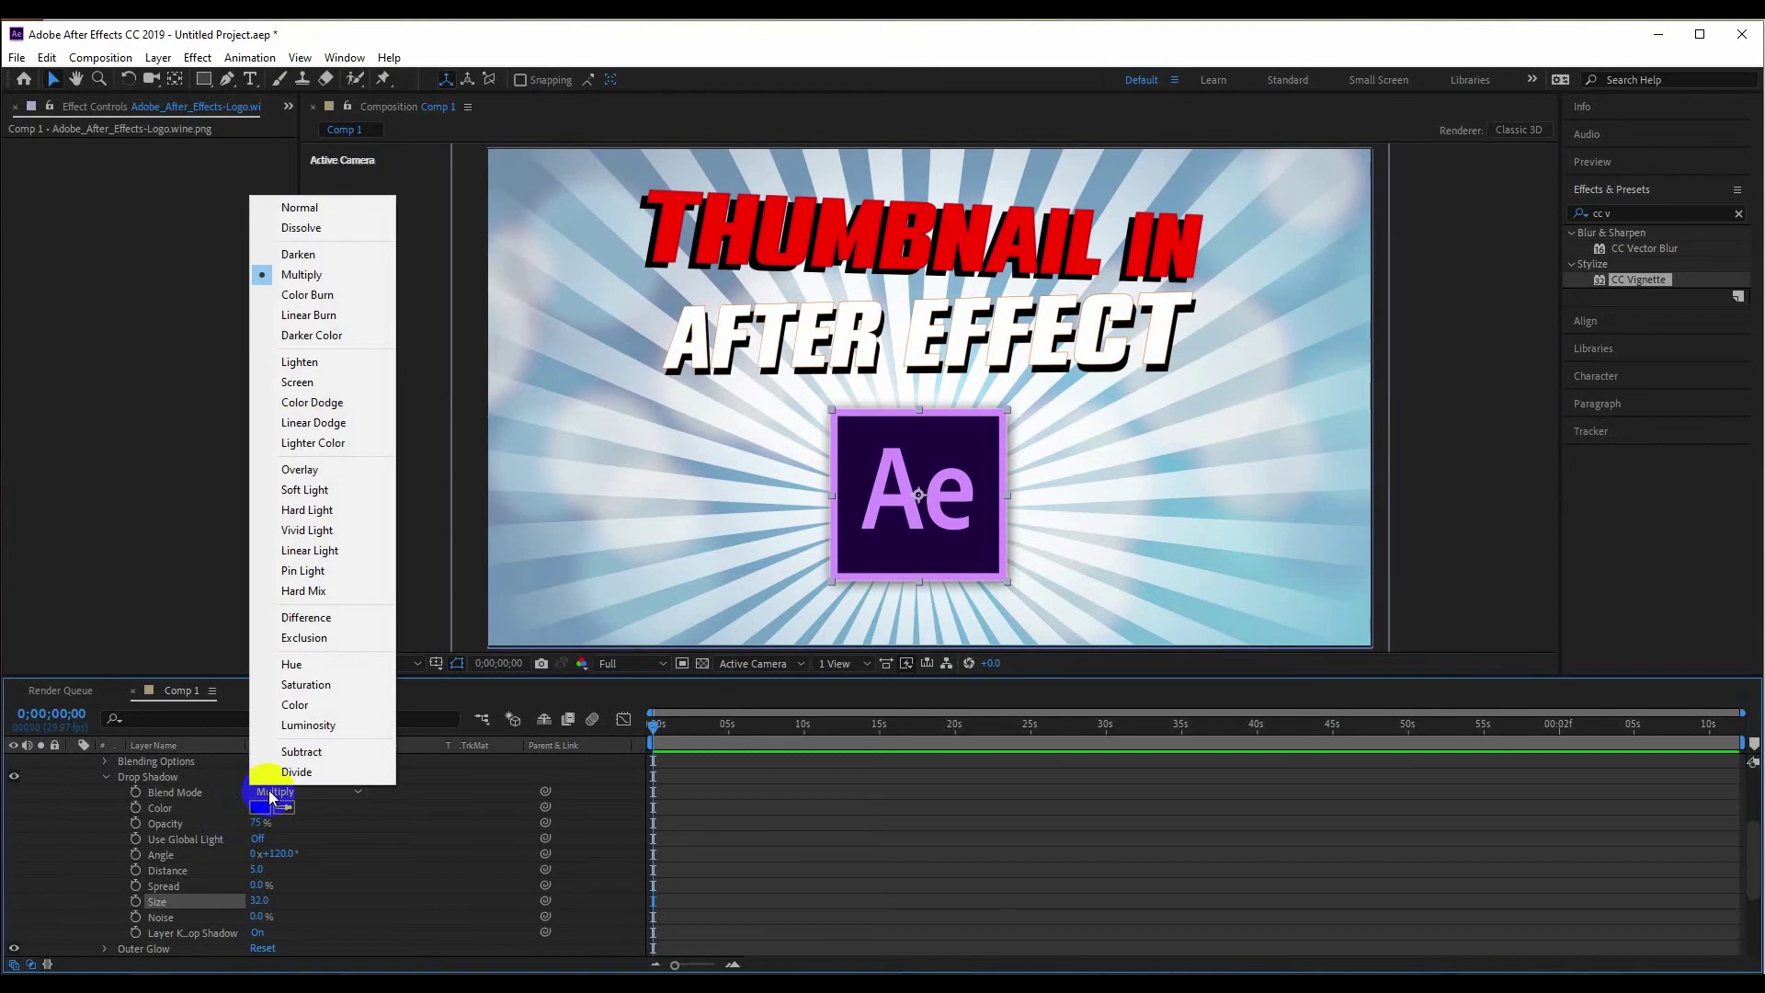
{"action": "left_click", "coordinate": [68, 829]}
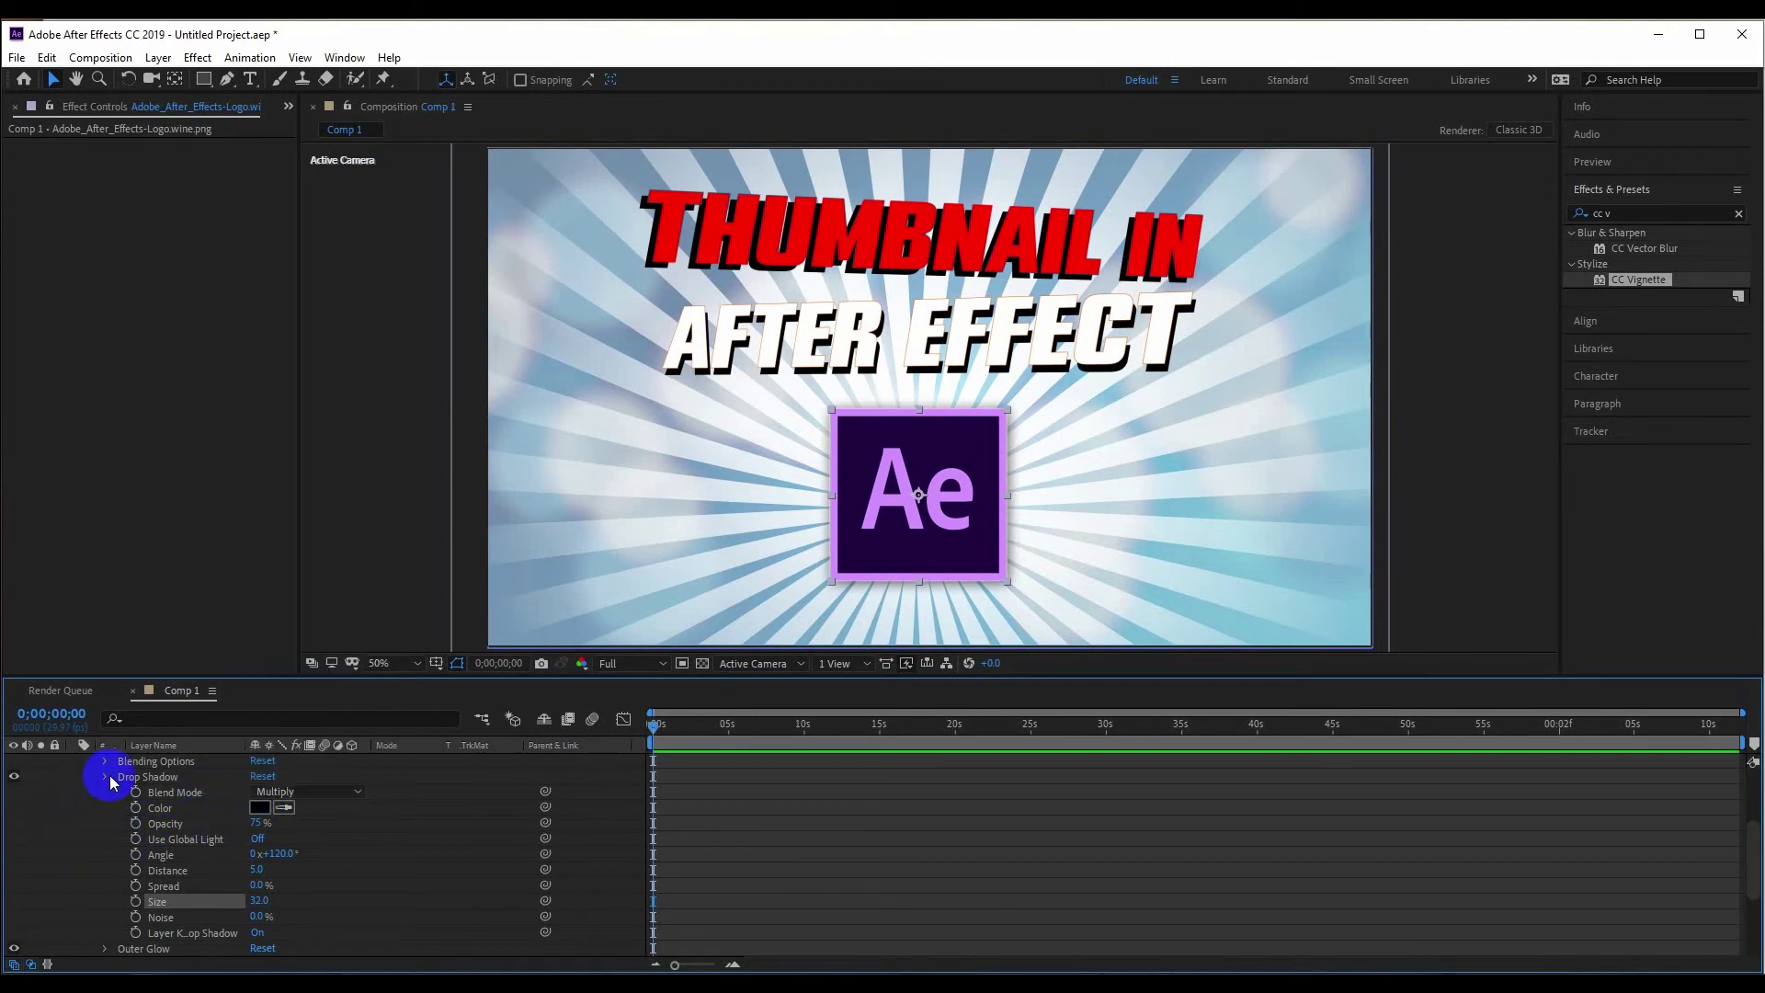
- Set the logo's Outer Glow to Normal blend, a bright purple colour, and Size 22
{"action": "left_click", "coordinate": [106, 777]}
{"action": "left_click", "coordinate": [106, 808]}
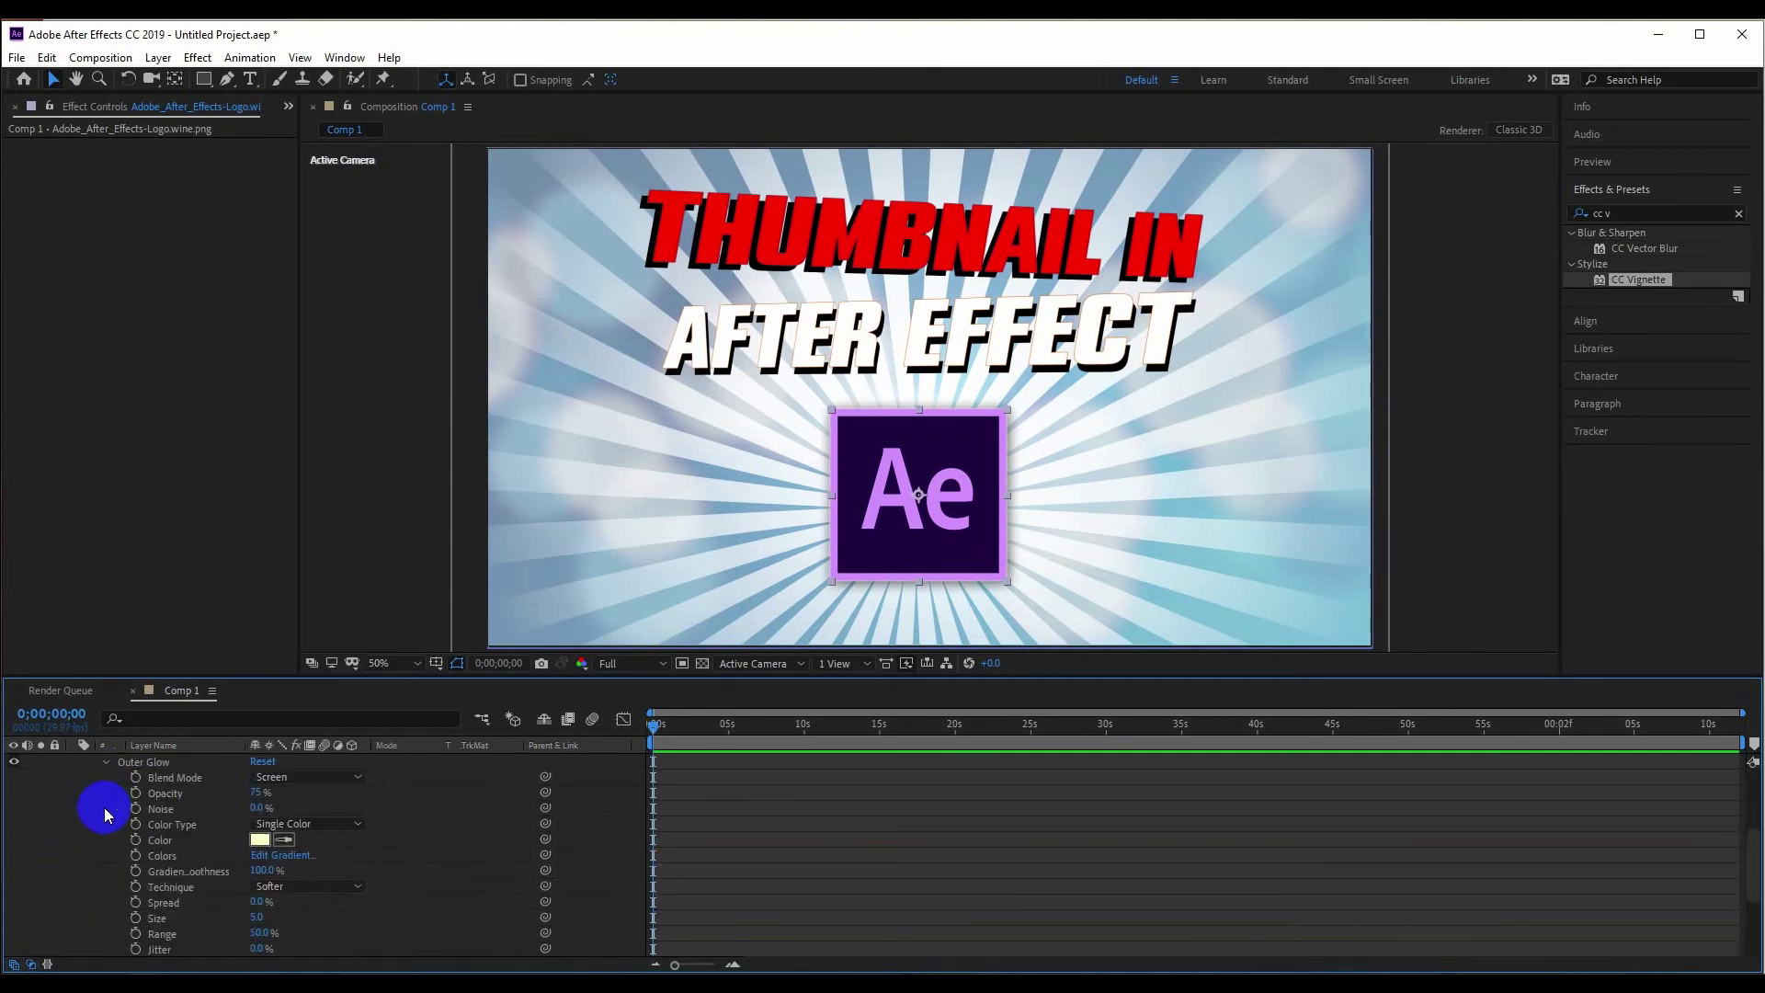
{"action": "left_click", "coordinate": [295, 777]}
{"action": "left_click", "coordinate": [306, 193]}
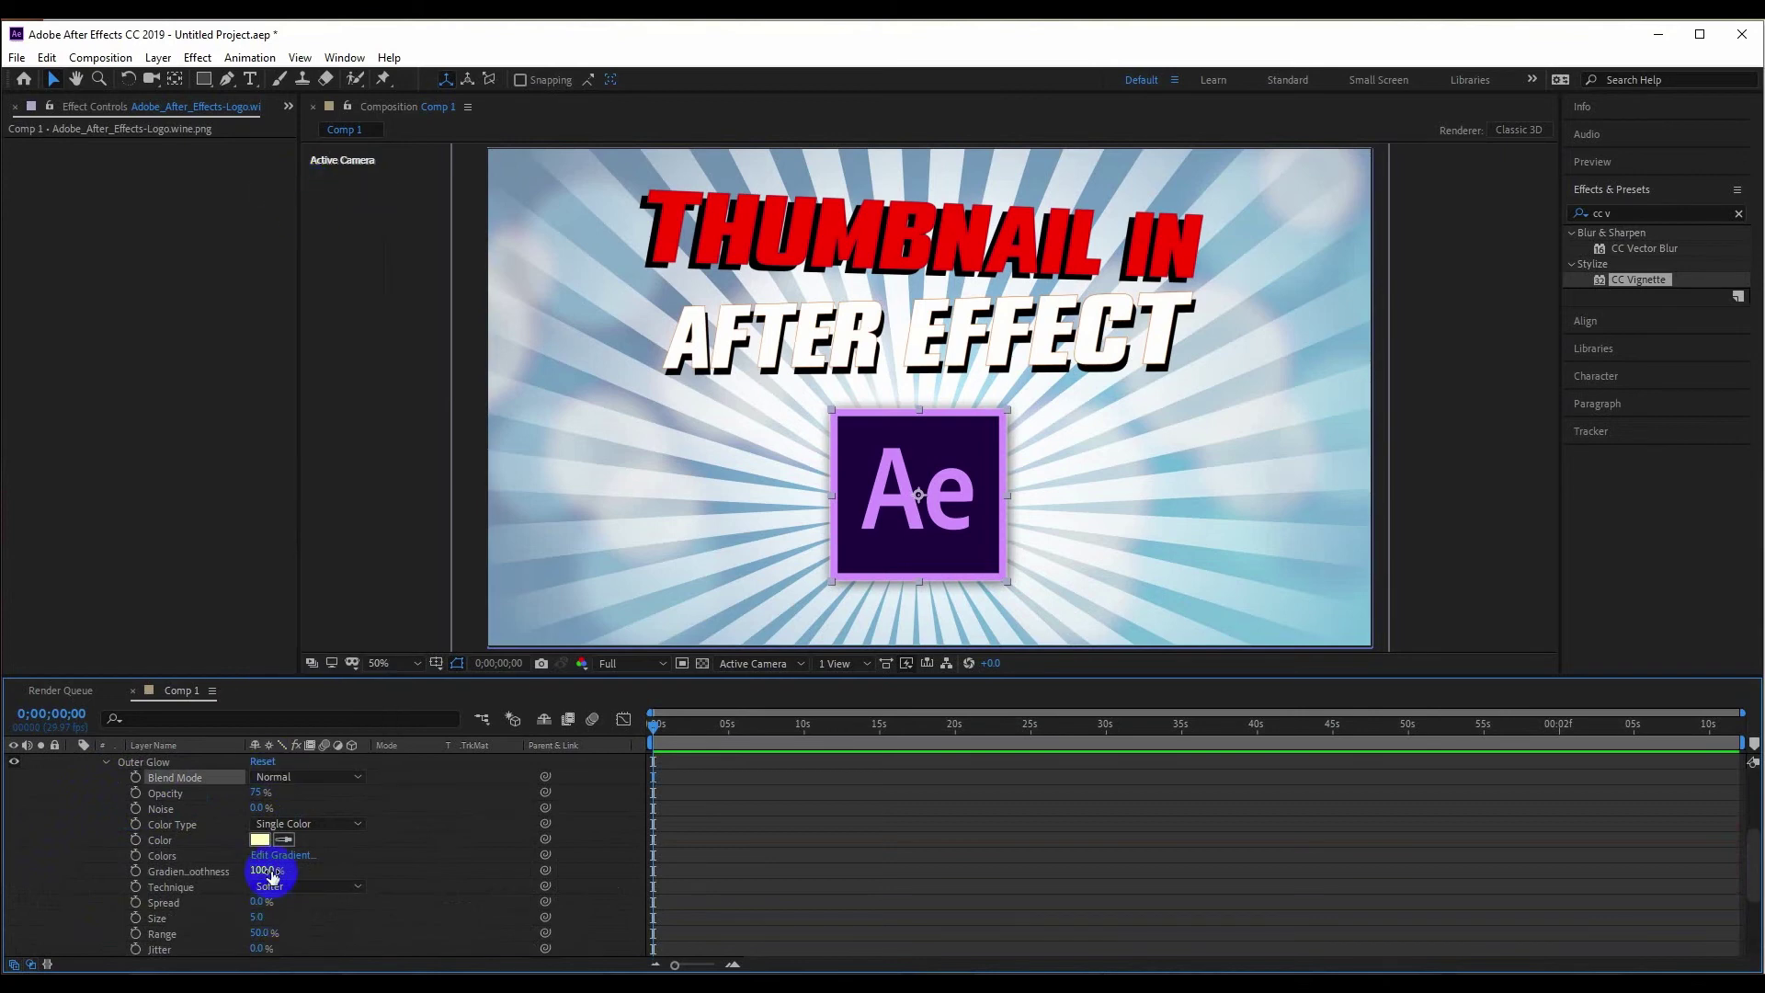
{"action": "left_click", "coordinate": [259, 839]}
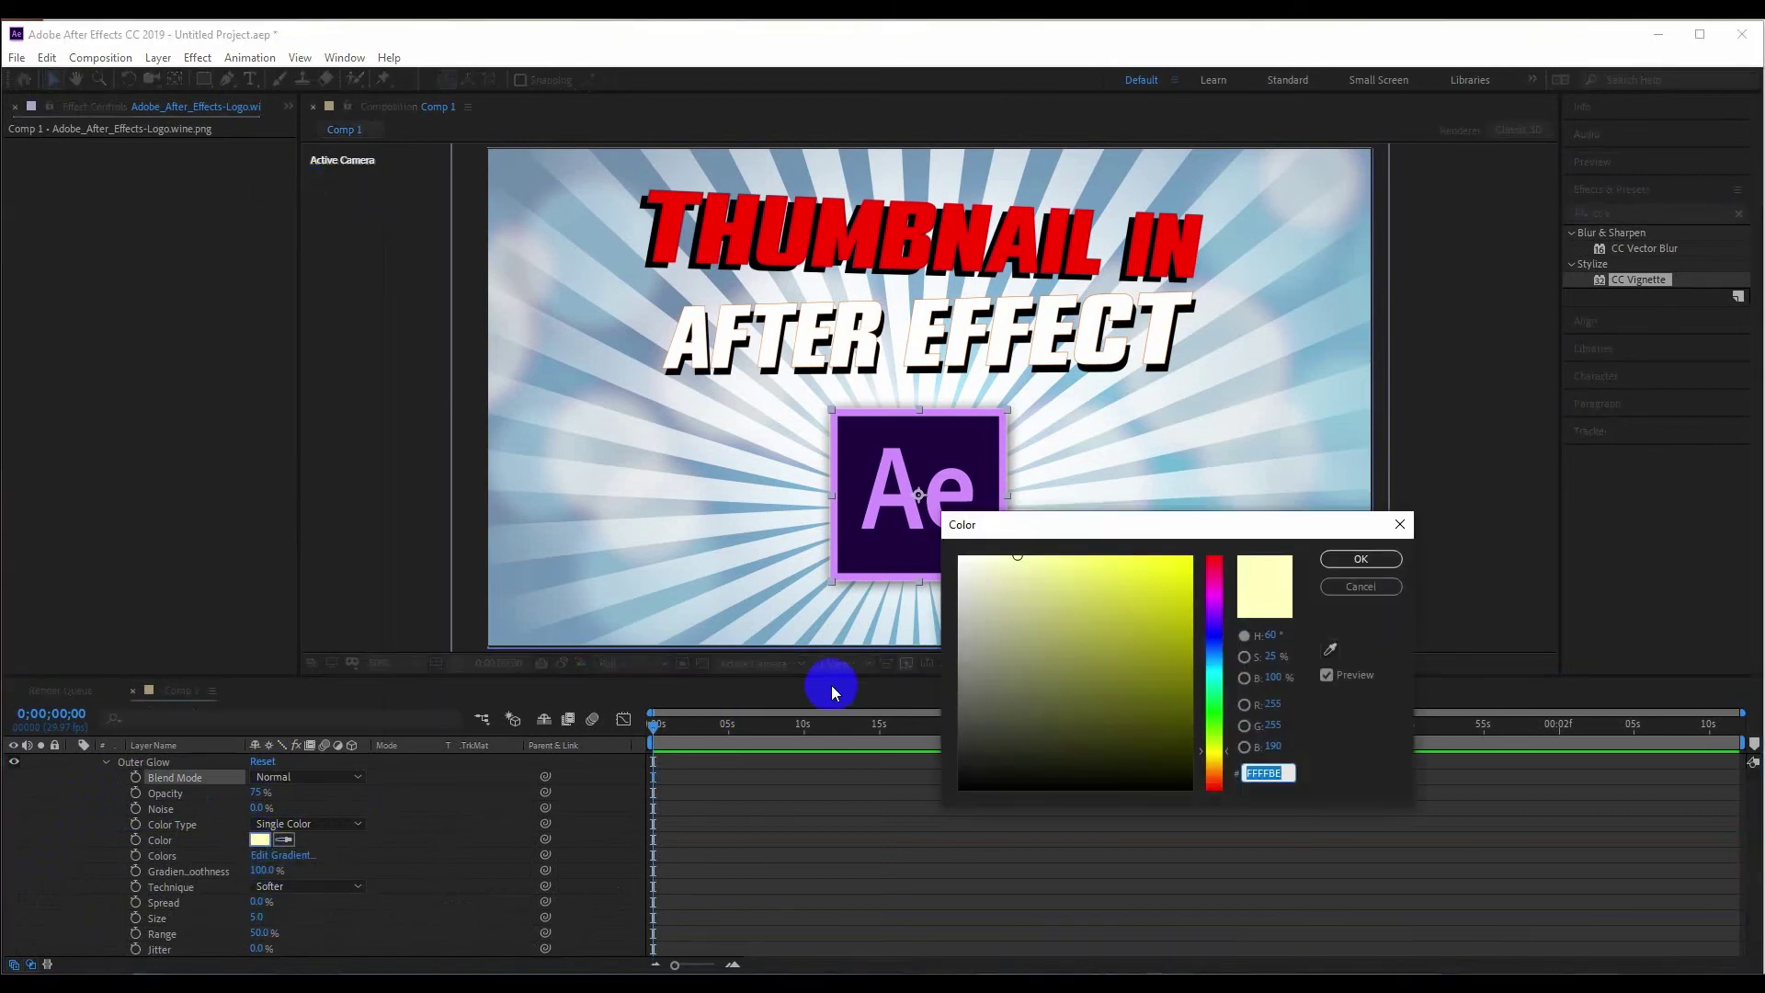
{"action": "left_click", "coordinate": [1217, 603]}
{"action": "mouse_move", "coordinate": [1114, 619]}
{"action": "left_mouse_down"}
{"action": "mouse_move", "coordinate": [1187, 719]}
{"action": "mouse_move", "coordinate": [1188, 574]}
{"action": "left_mouse_up"}
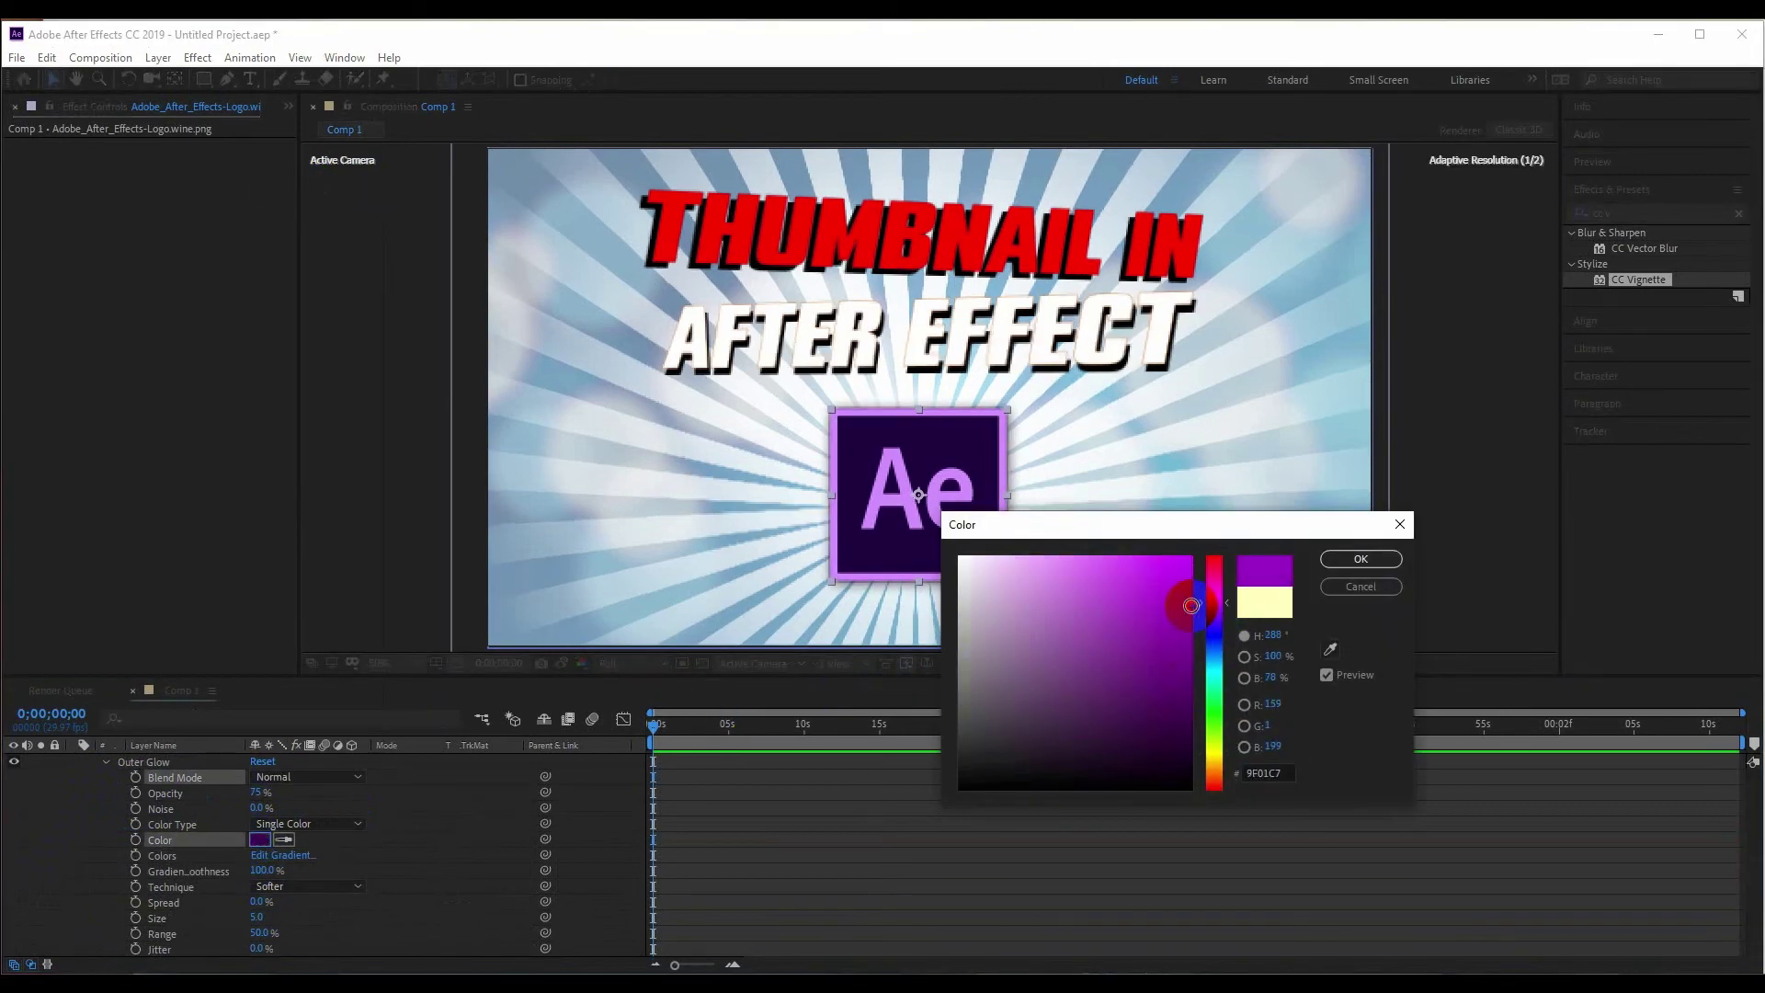
{"action": "left_click", "coordinate": [1363, 558]}
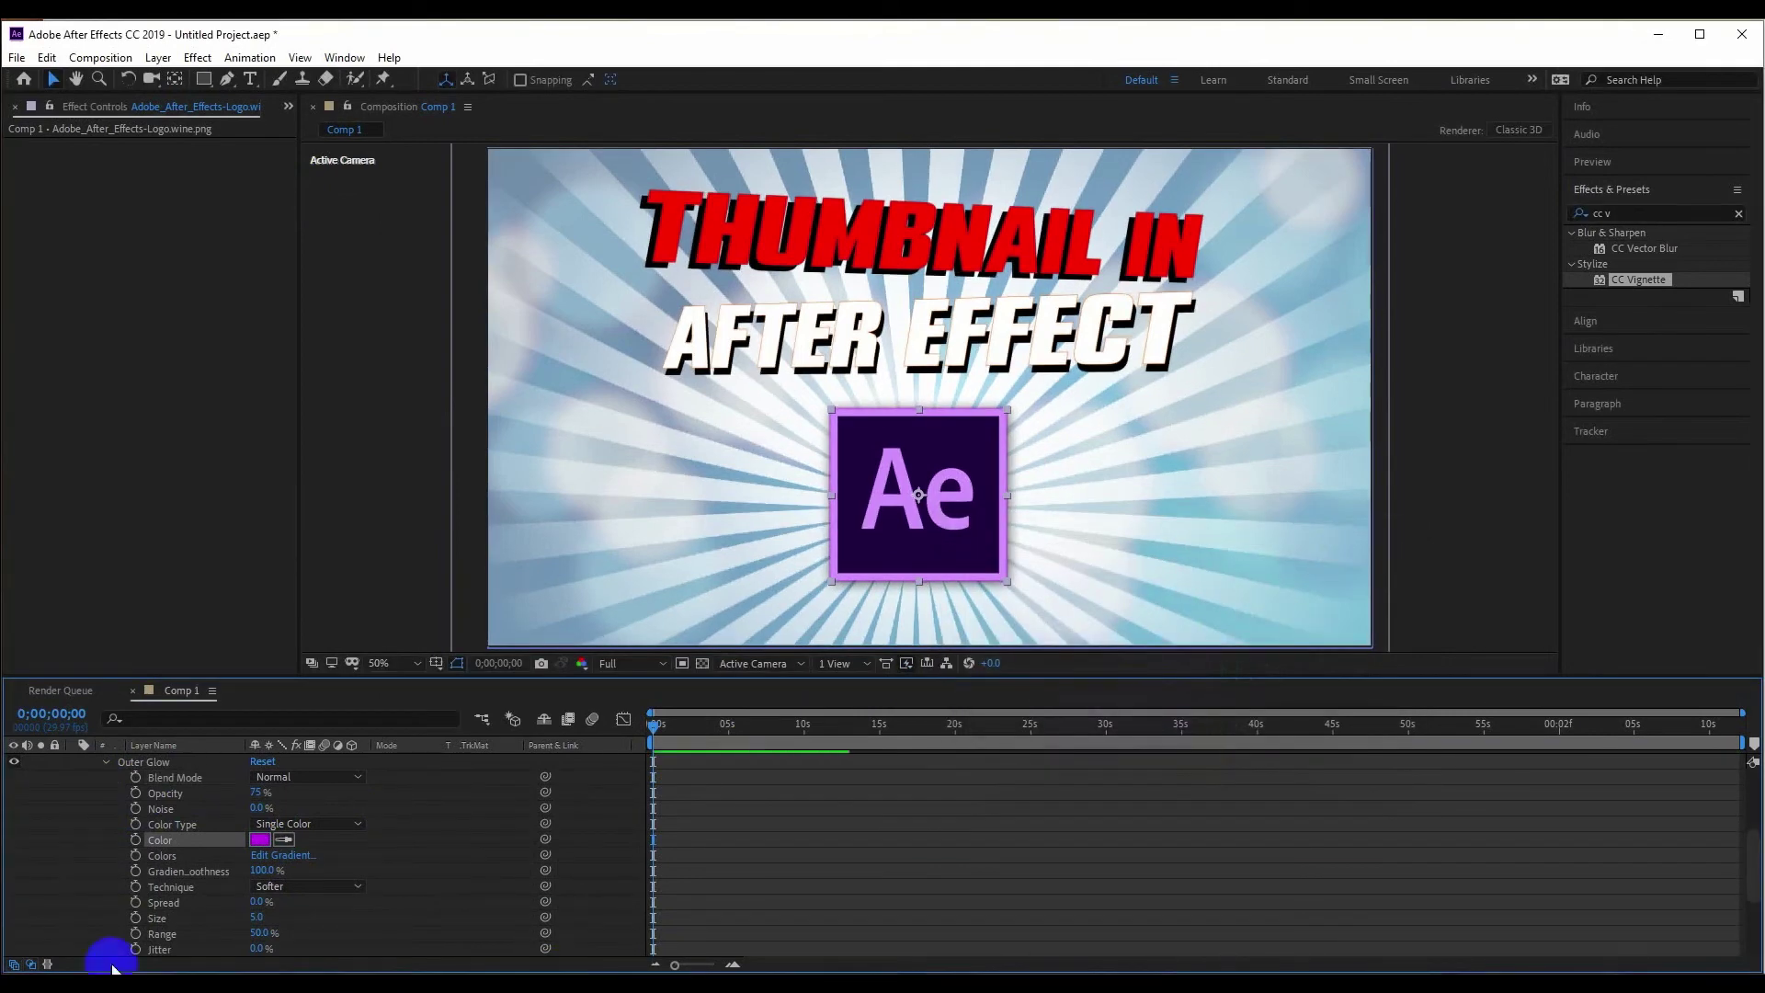
{"action": "left_click", "coordinate": [264, 918]}
{"action": "mouse_move", "coordinate": [264, 917]}
{"action": "left_mouse_down"}
{"action": "mouse_move", "coordinate": [289, 918]}
{"action": "mouse_move", "coordinate": [271, 918]}
{"action": "left_mouse_up"}
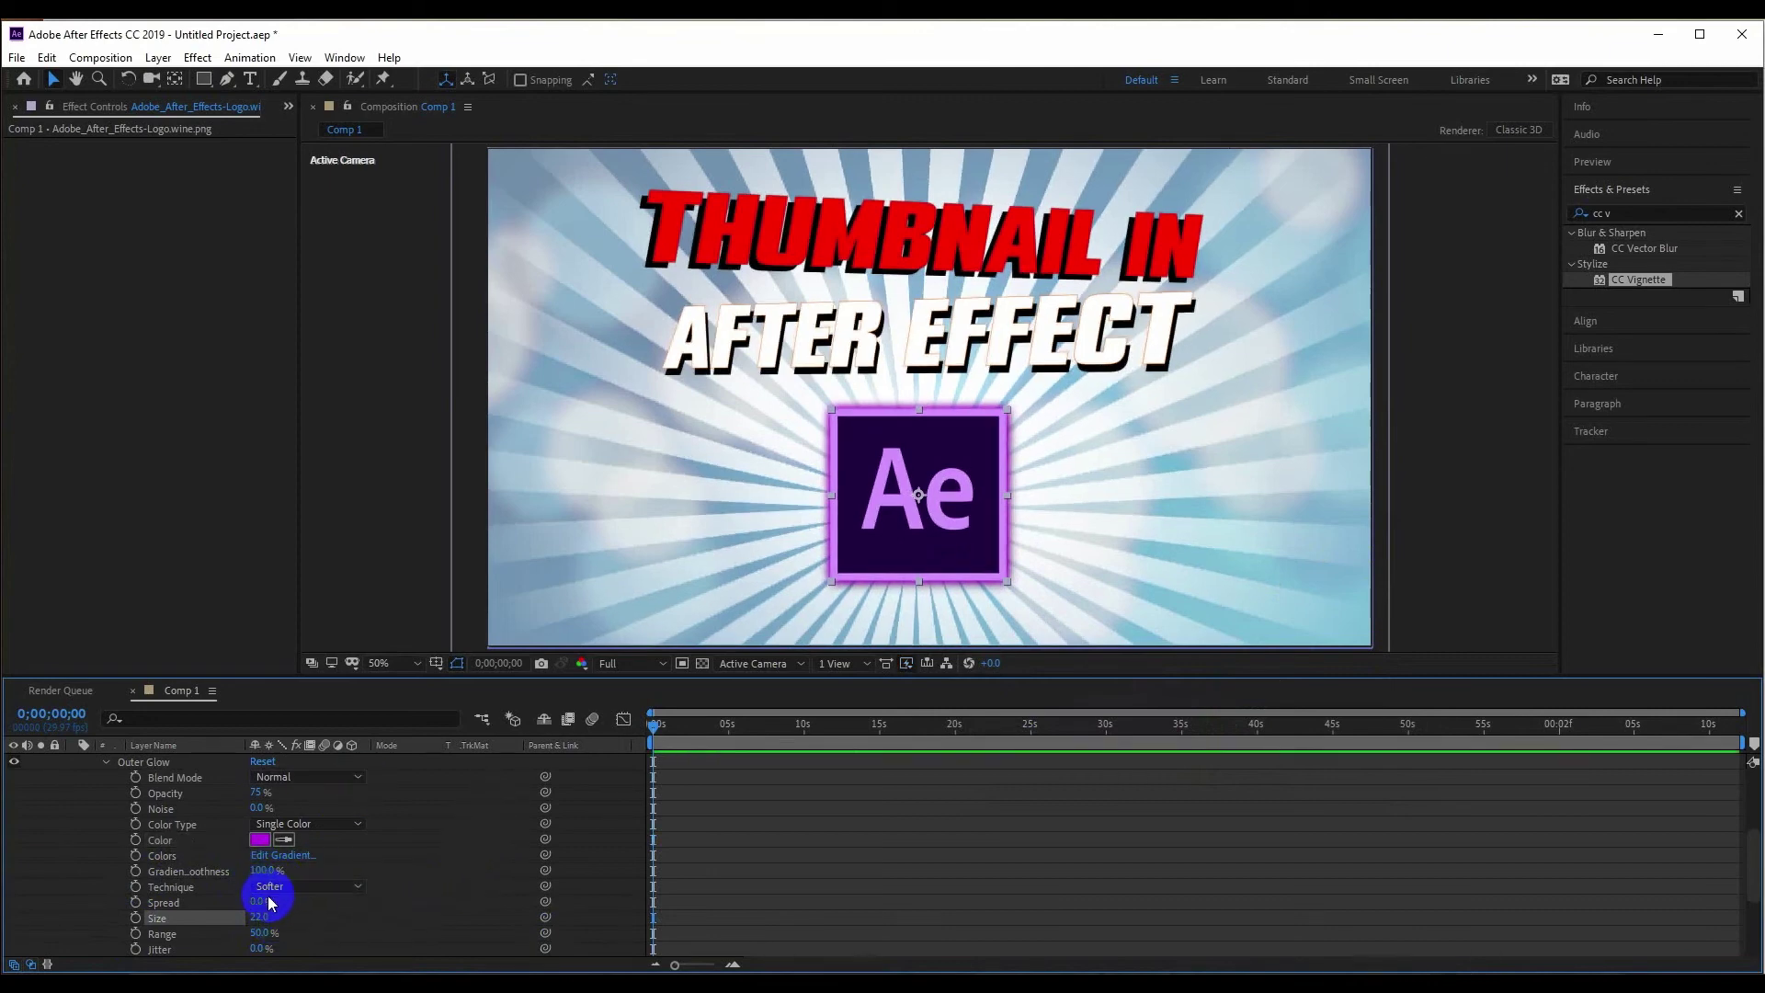
{"action": "scroll", "coordinate": [174, 859], "scroll_direction": "down", "scroll_amount": 3}
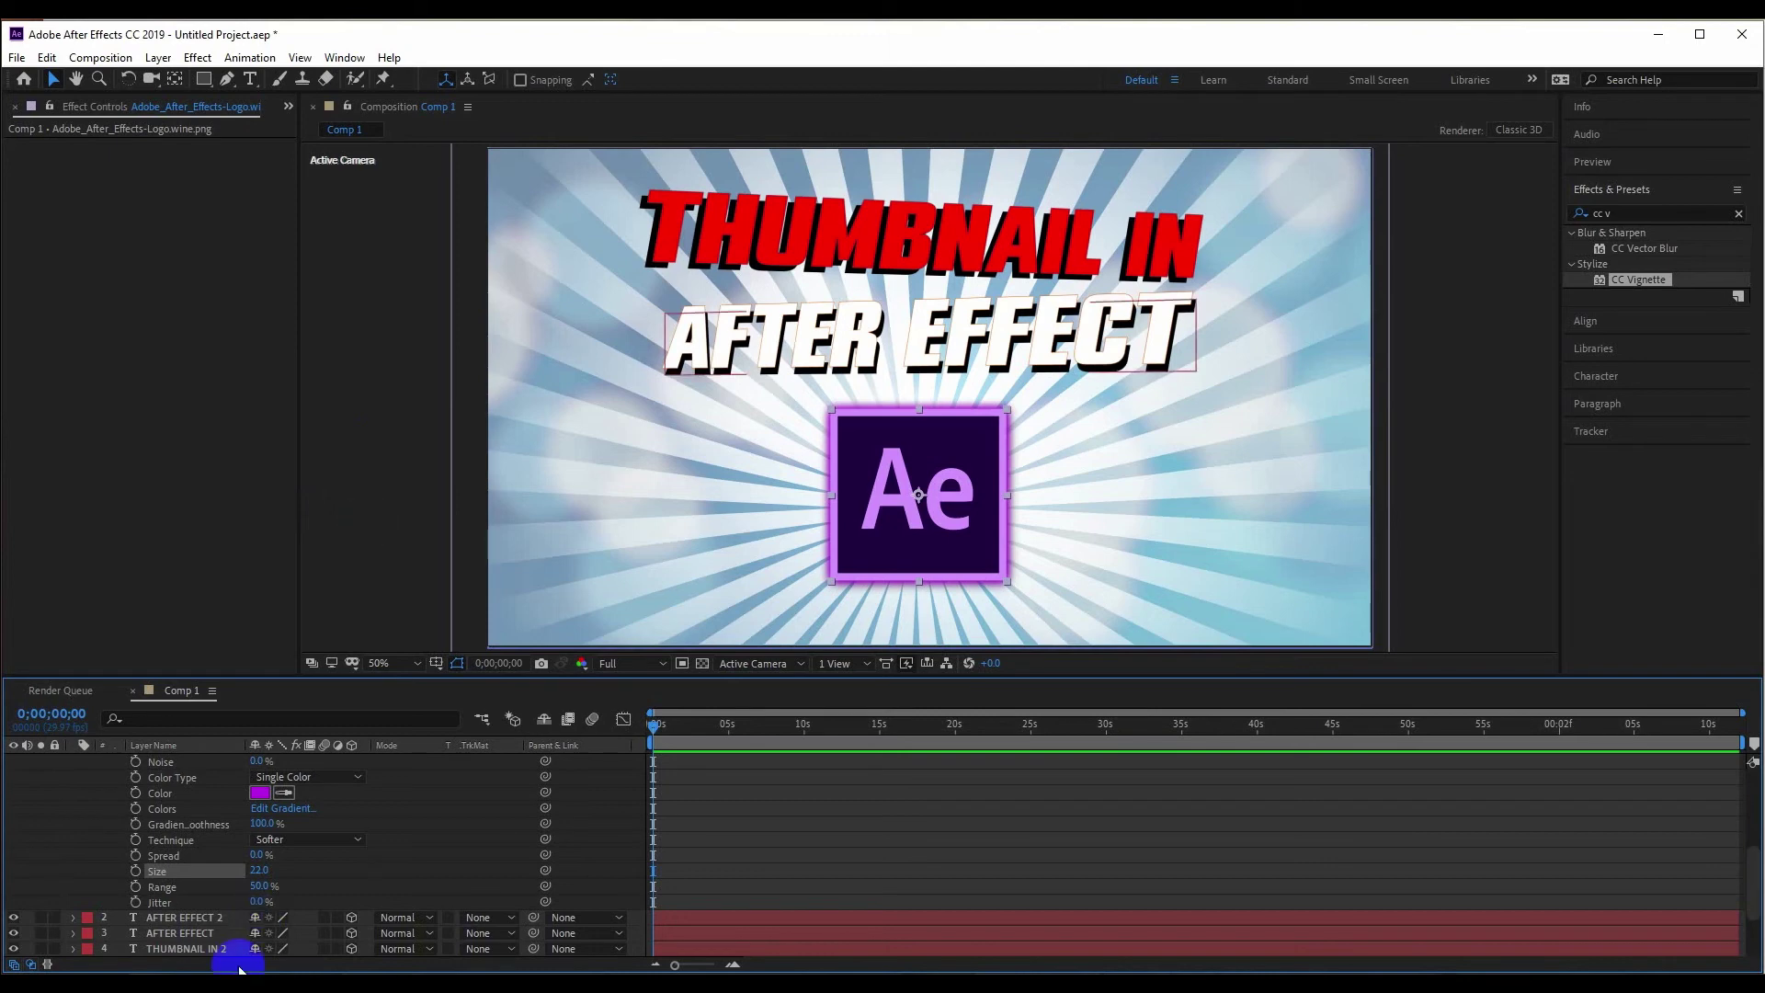
- Raise the Ae logo's Drop Shadow Distance to 26 and collapse the layer's property groups
{"action": "scroll", "coordinate": [184, 836], "scroll_direction": "up", "scroll_amount": 6}
{"action": "left_click", "coordinate": [103, 809]}
{"action": "left_click", "coordinate": [103, 794]}
{"action": "scroll", "coordinate": [311, 898], "scroll_direction": "down", "scroll_amount": 3}
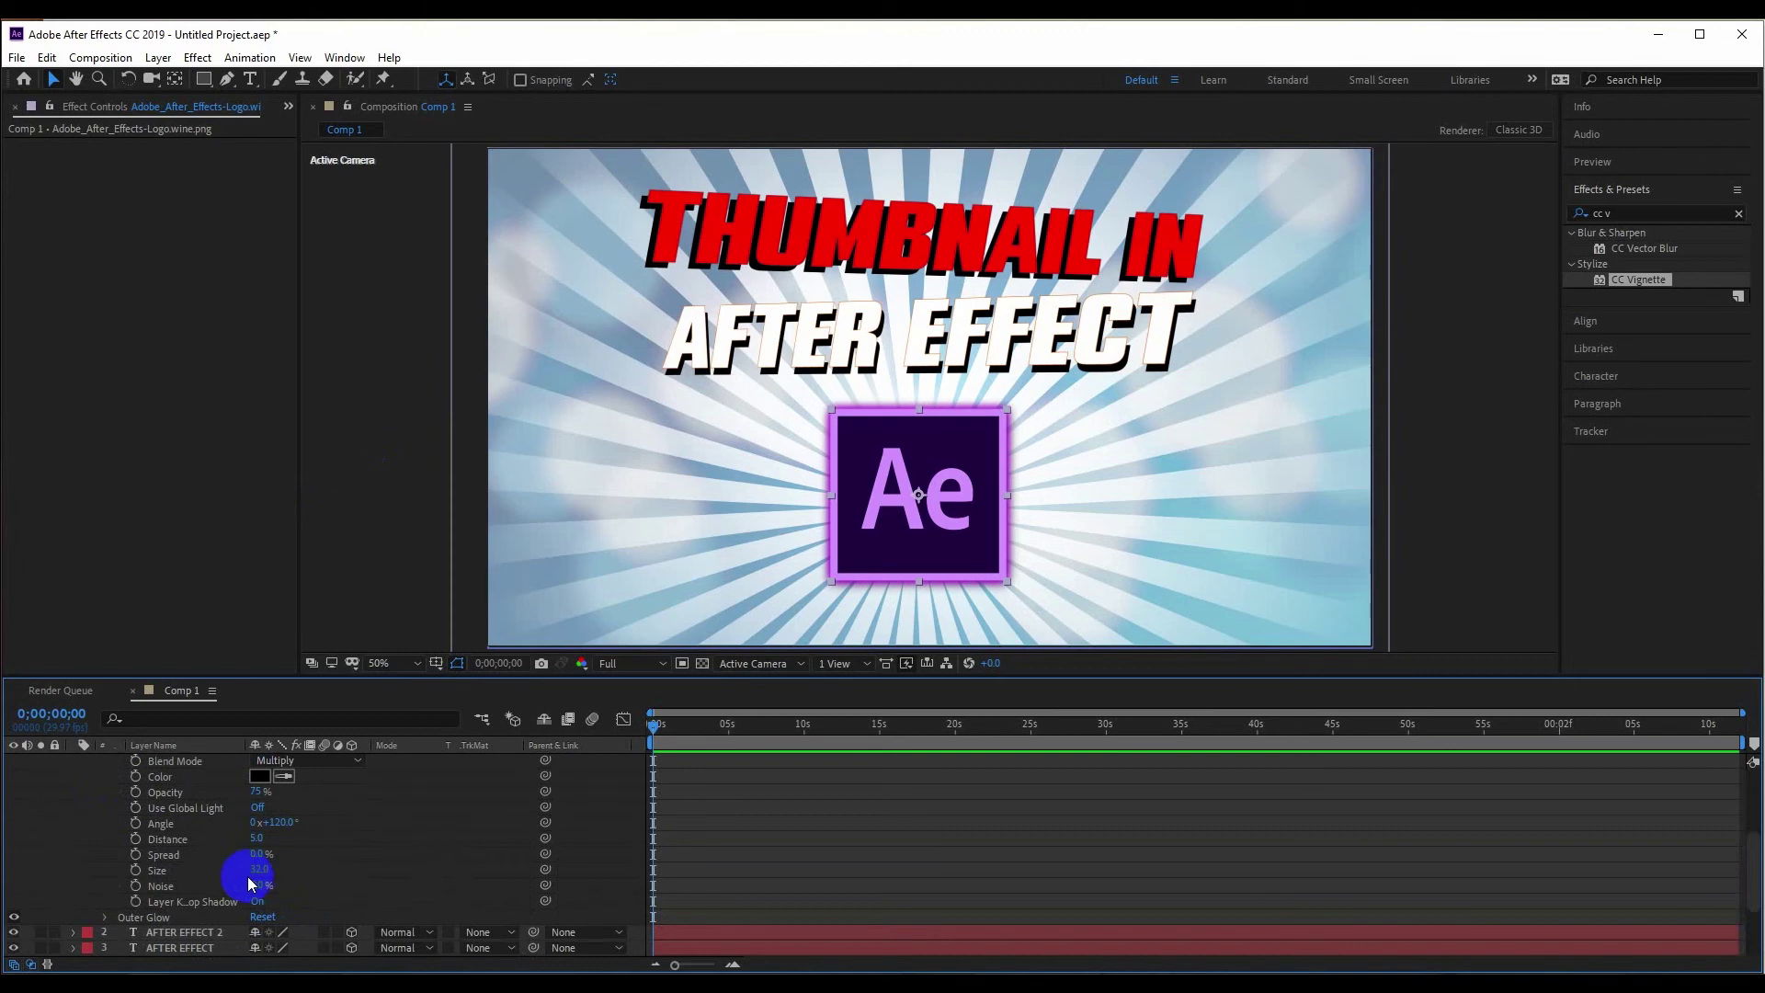
{"action": "left_click_drag", "start_coordinate": [257, 837], "coordinate": [279, 841]}
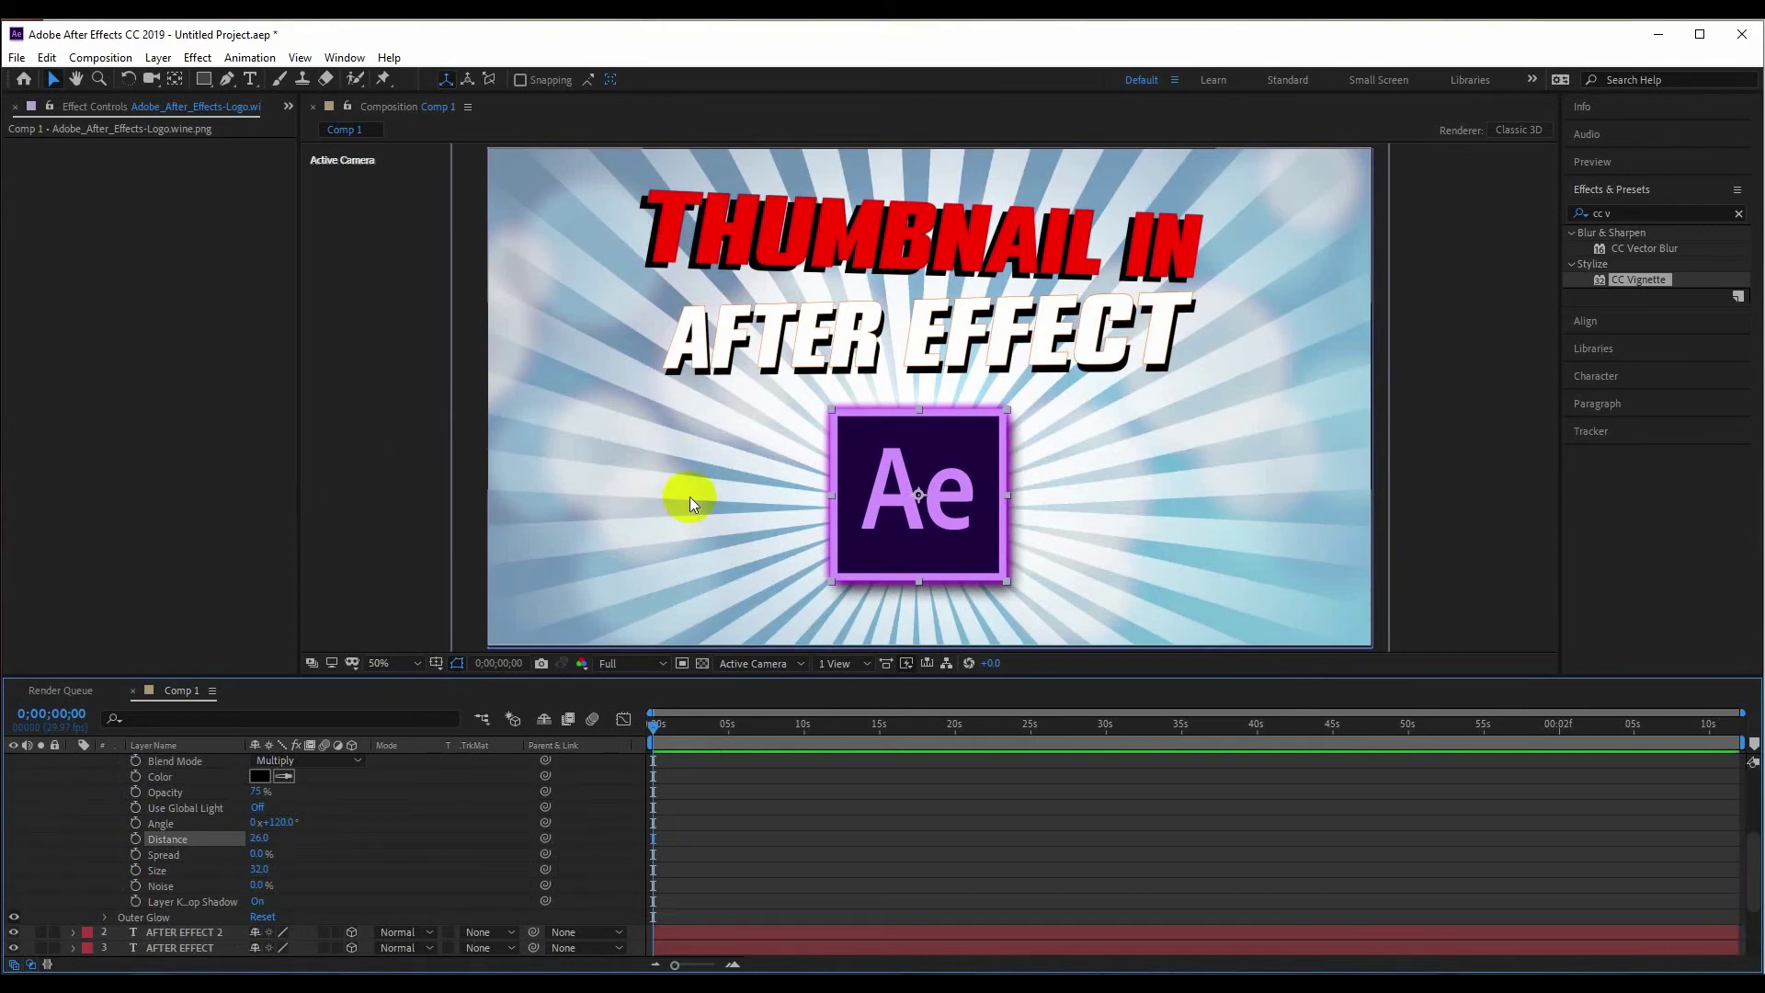
{"action": "scroll", "coordinate": [102, 851], "scroll_direction": "up", "scroll_amount": 3}
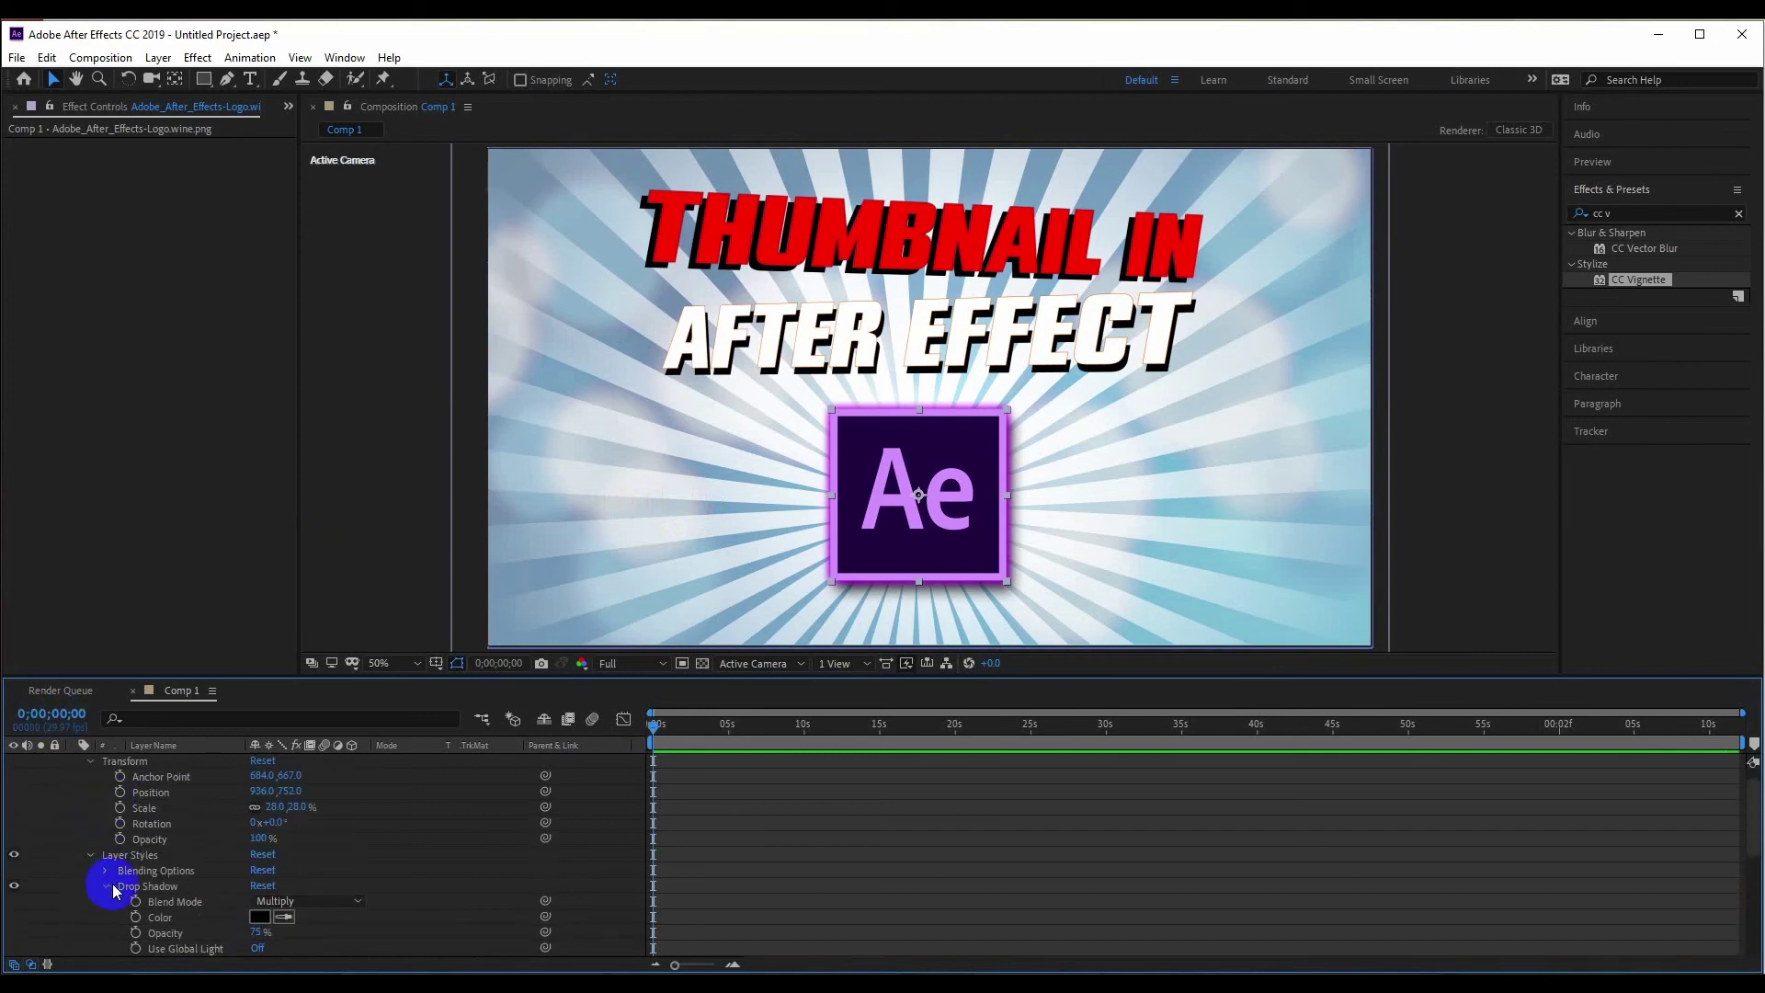
{"action": "left_click", "coordinate": [106, 886]}
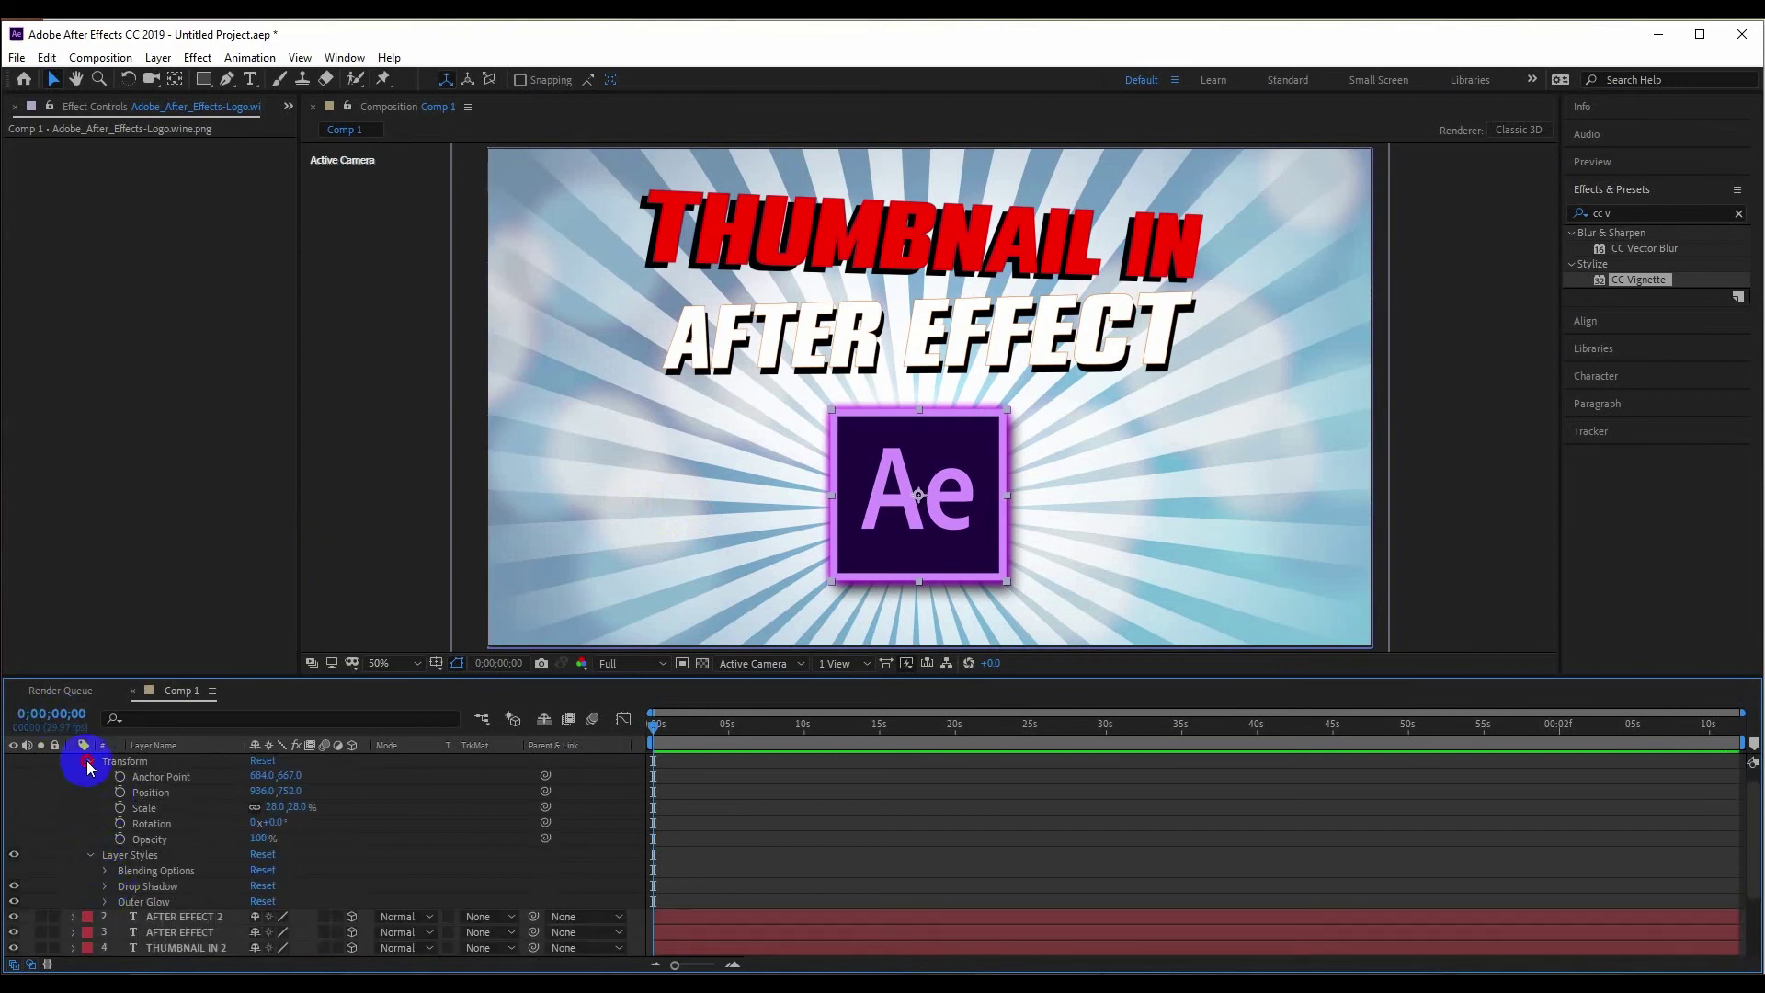
{"action": "left_click", "coordinate": [90, 761]}
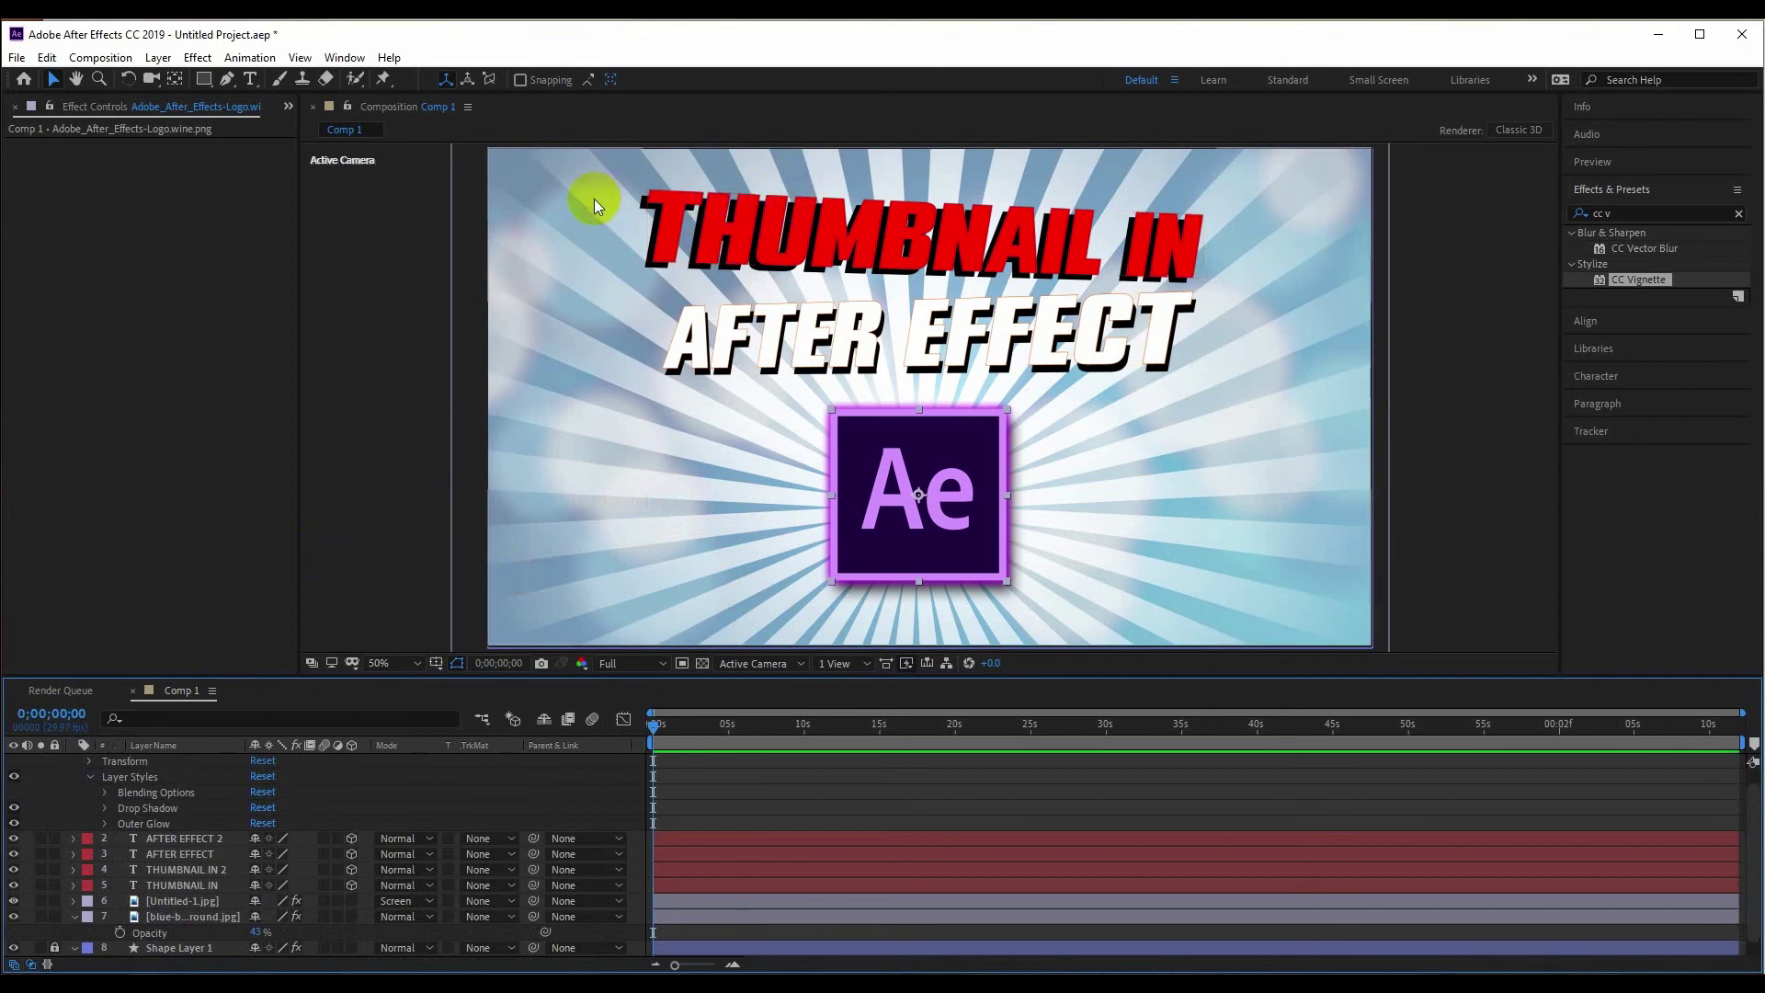
{"action": "left_click", "coordinate": [16, 57]}
{"action": "mouse_move", "coordinate": [169, 354]}
- Add Comp 1 to the Render Queue with JPEG Sequence output named 001
{"action": "left_click", "coordinate": [383, 377]}
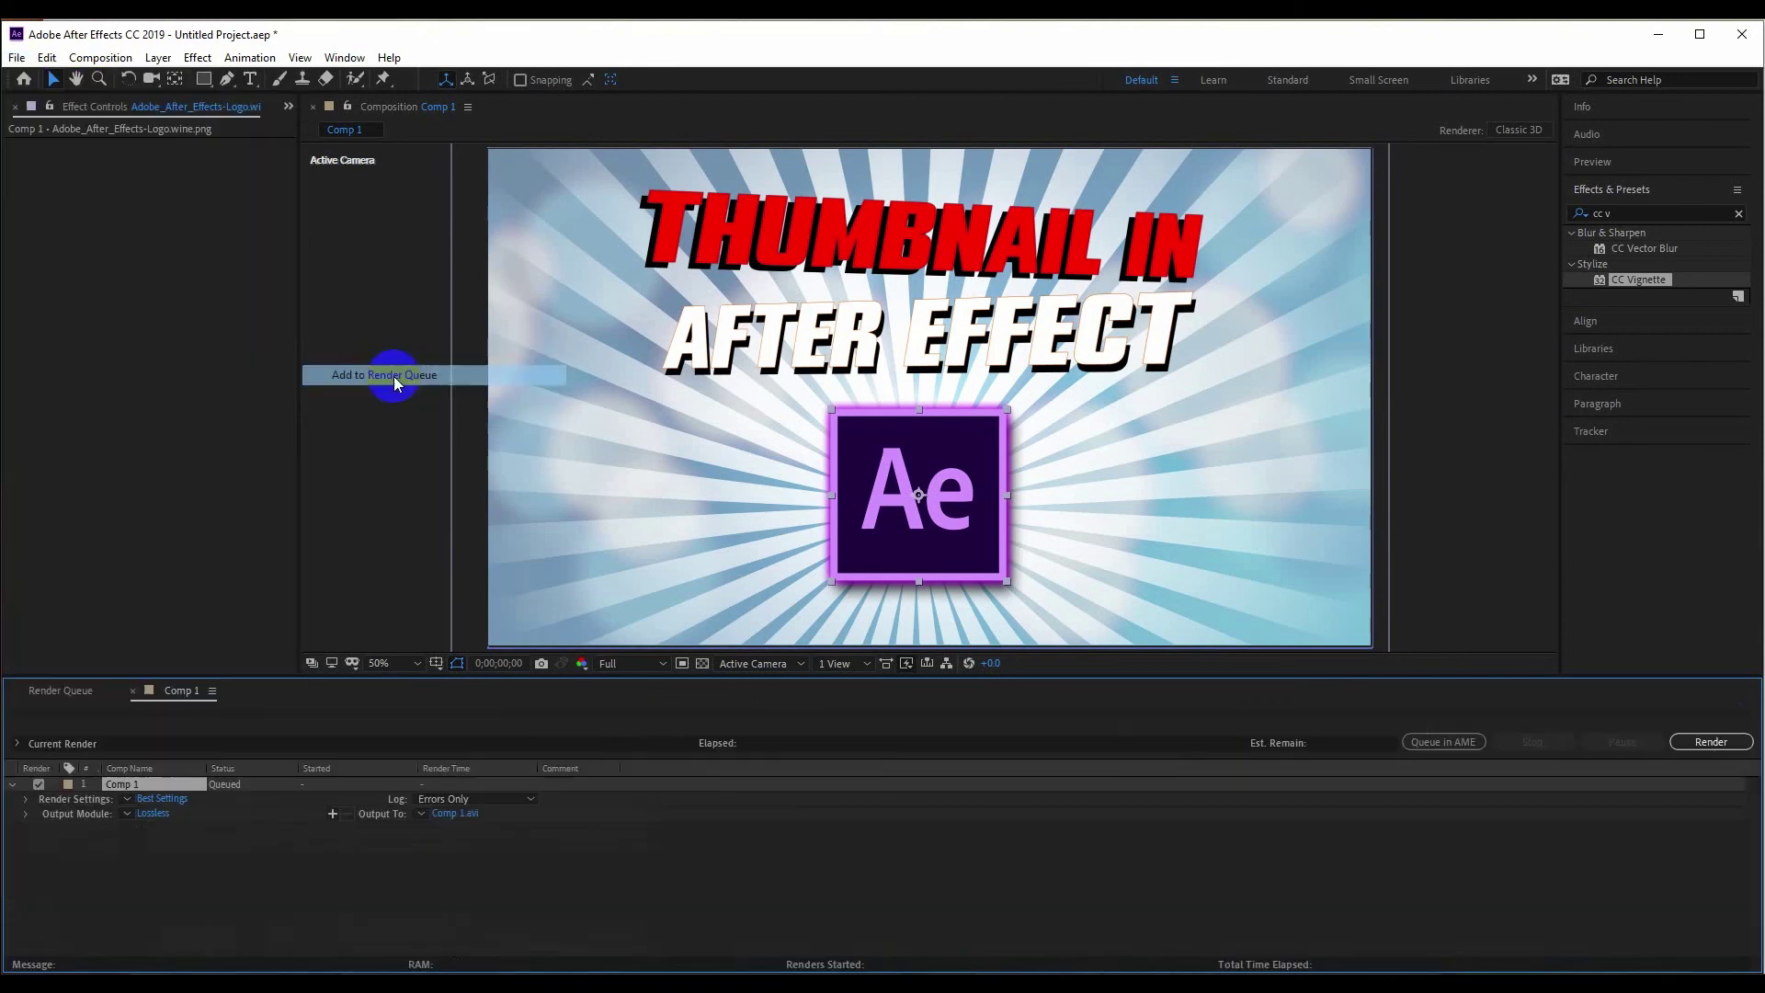
{"action": "left_click", "coordinate": [152, 813]}
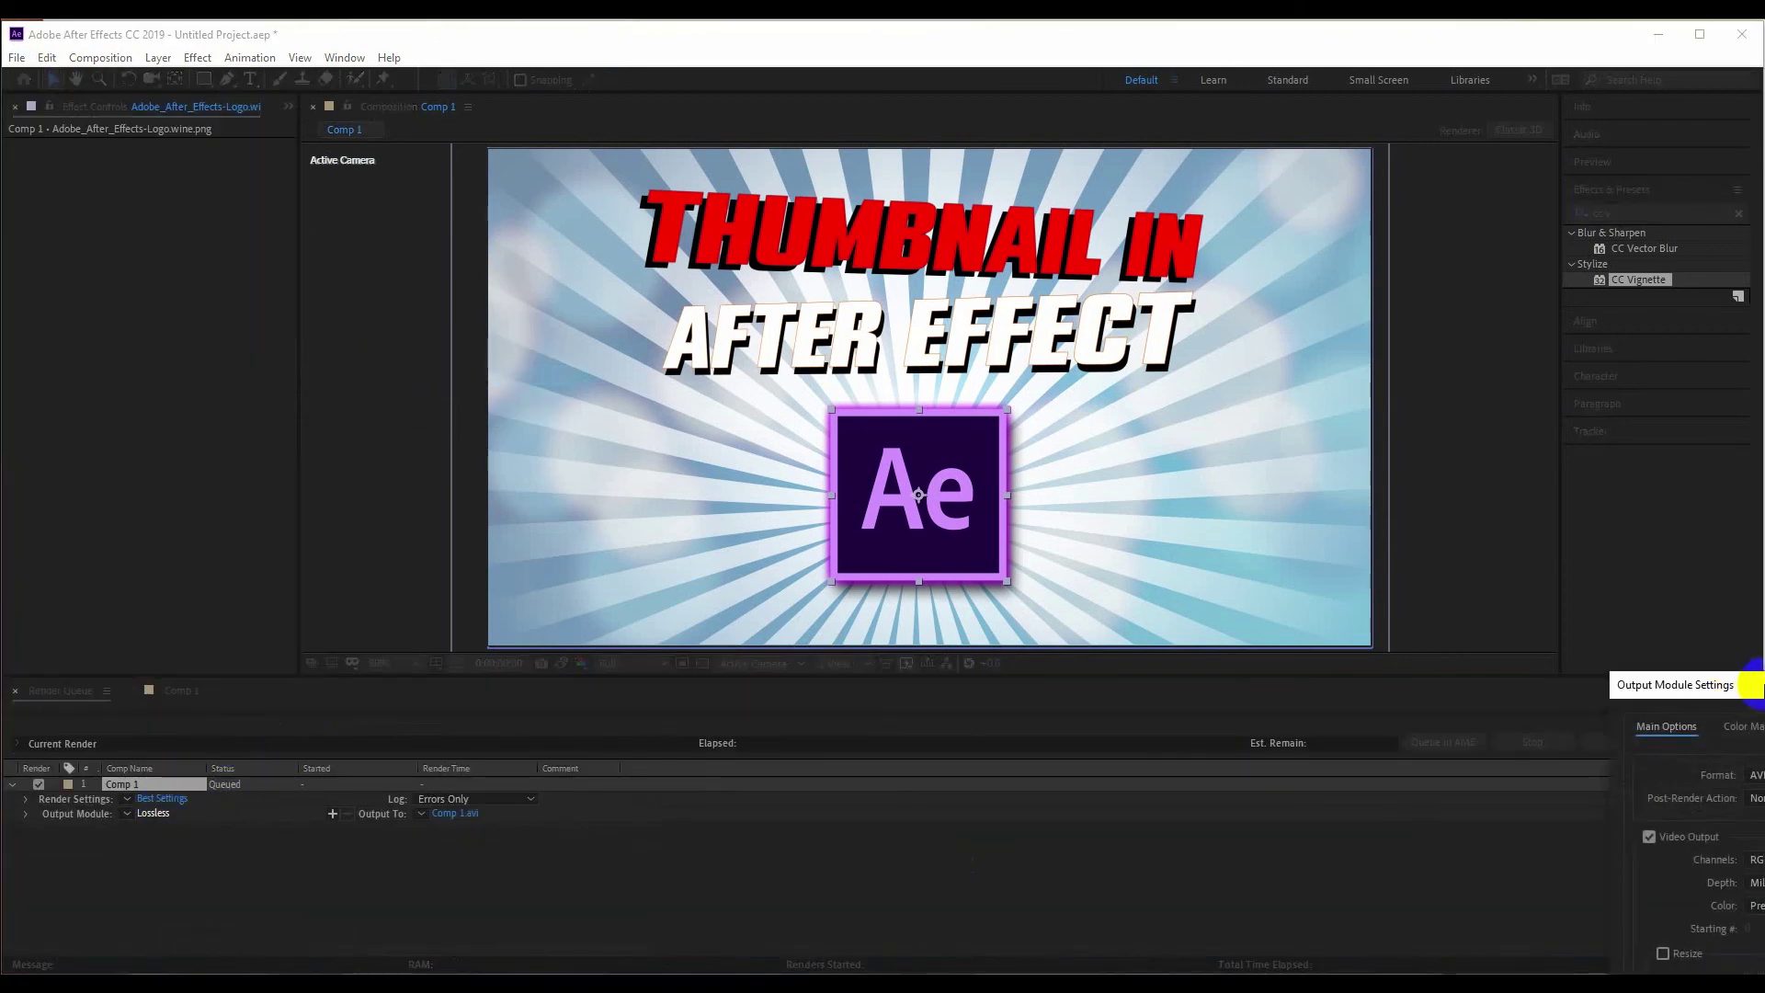
{"action": "left_click_drag", "start_coordinate": [1753, 685], "coordinate": [1206, 159]}
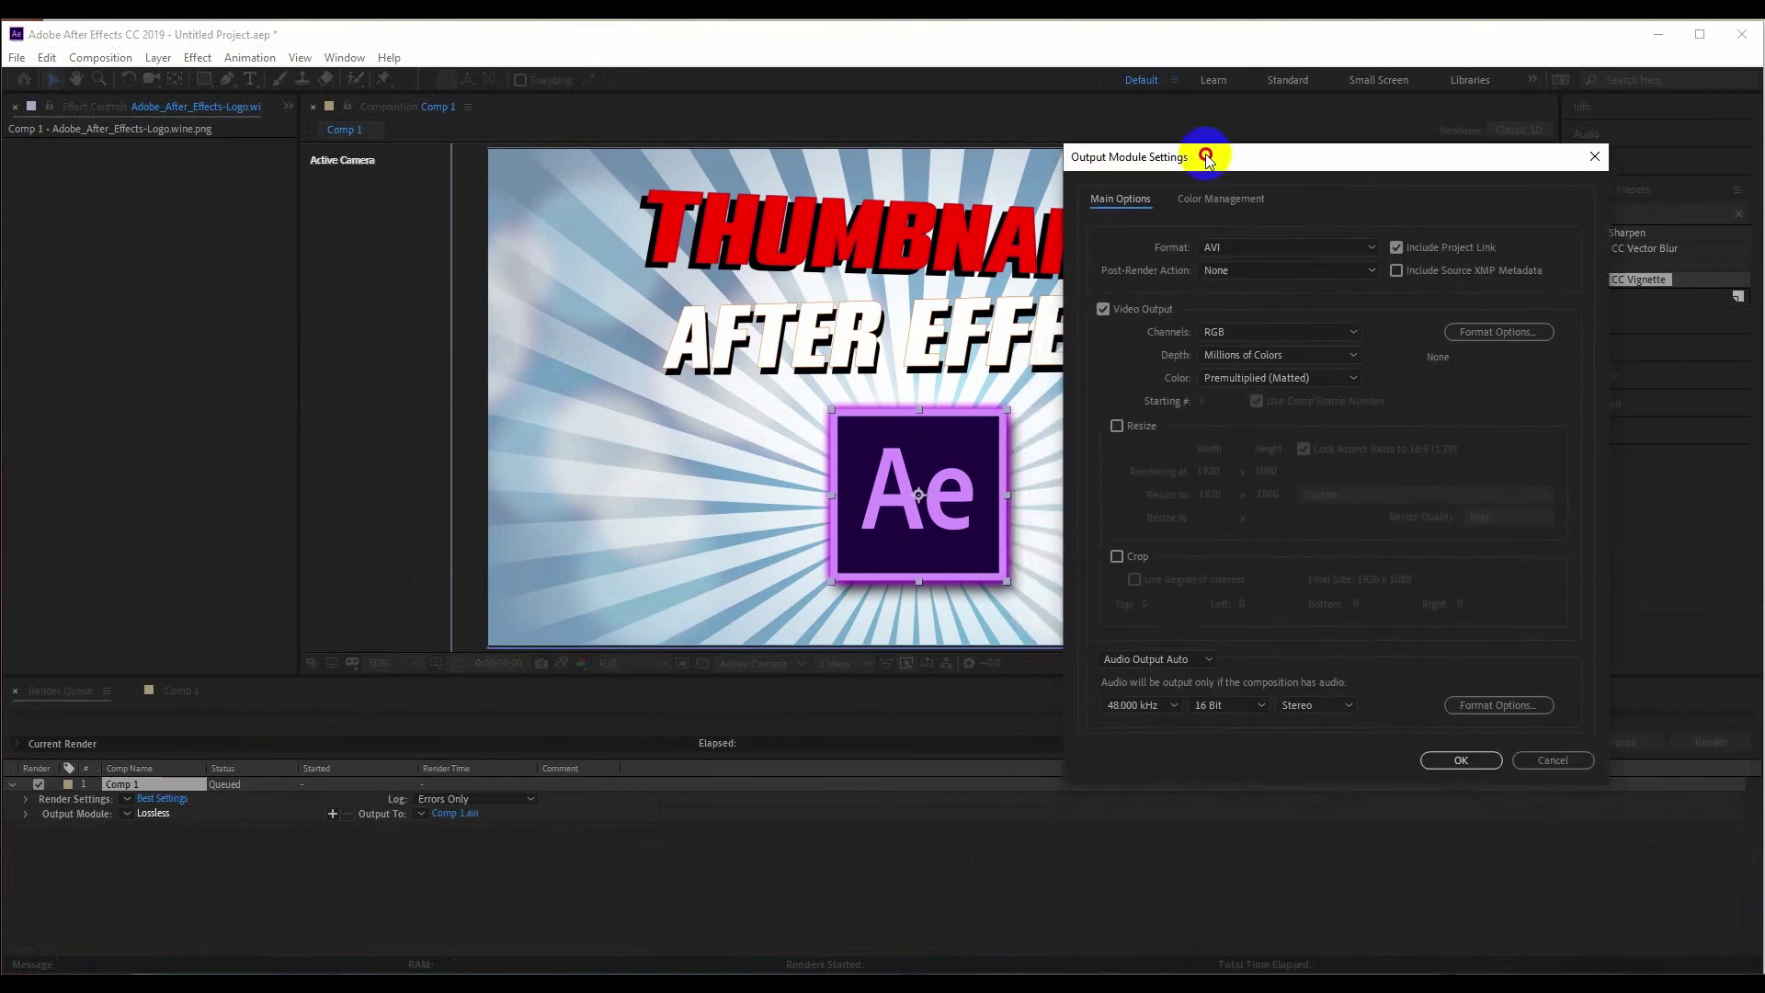
{"action": "left_click", "coordinate": [1298, 248]}
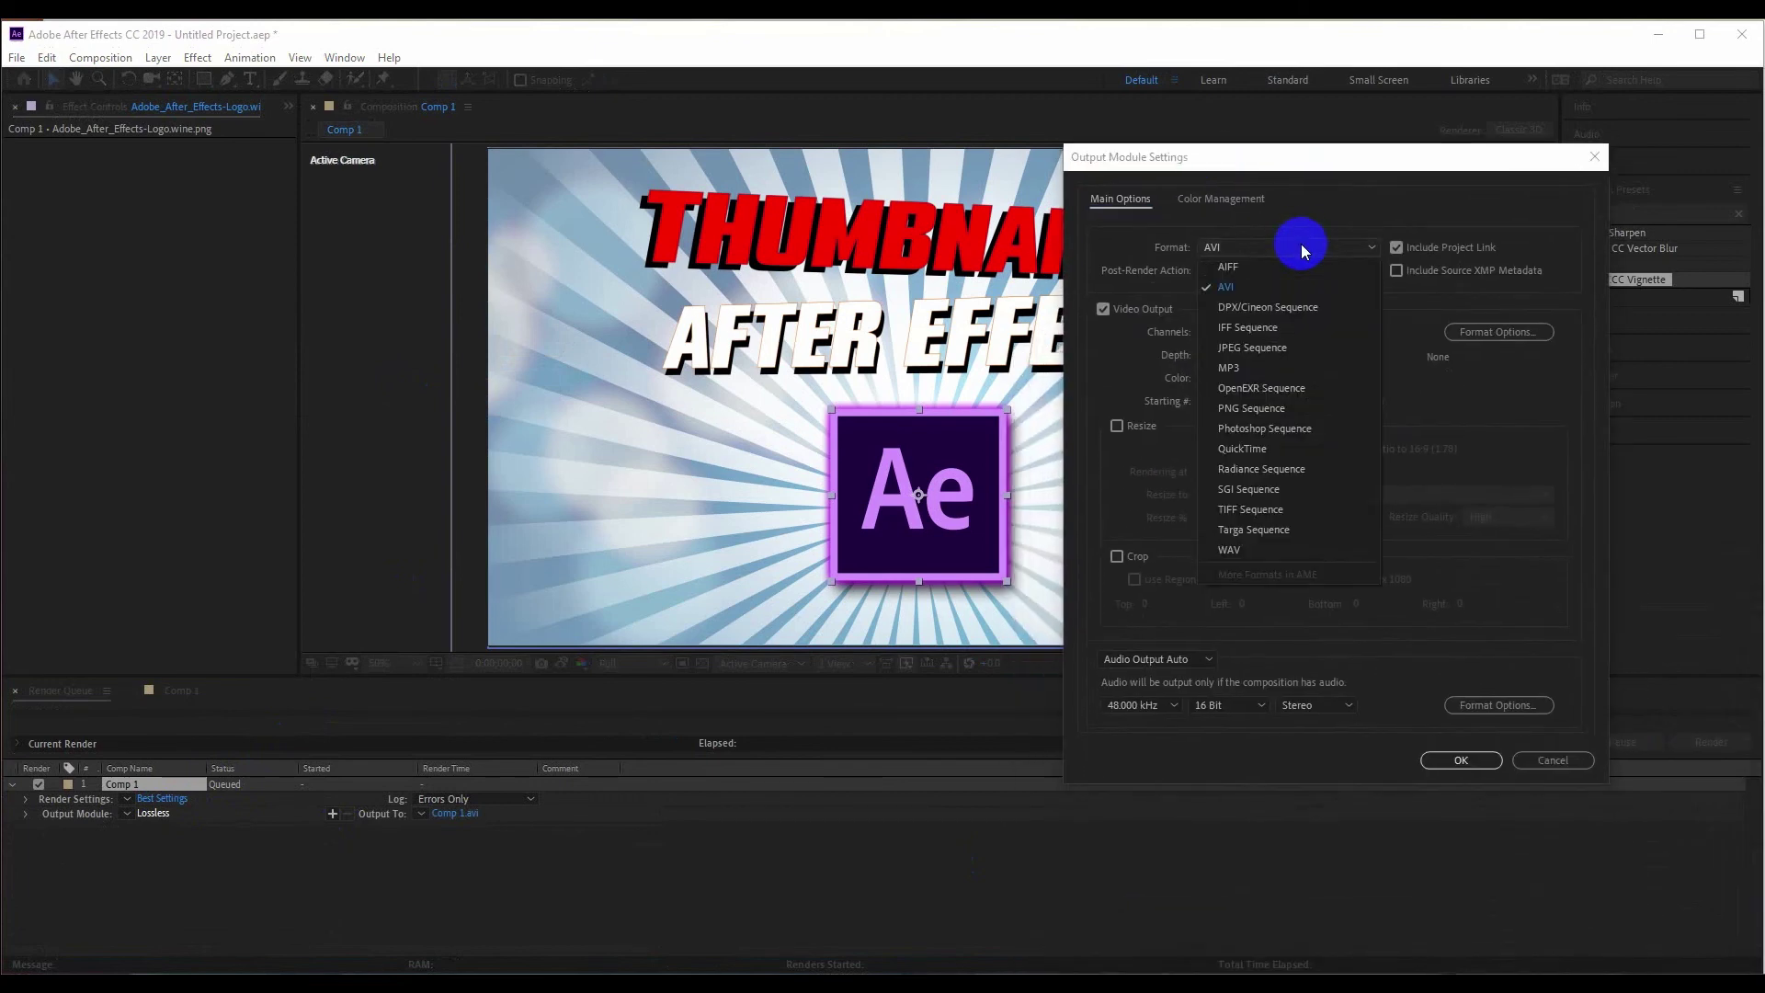
{"action": "left_click", "coordinate": [1248, 349]}
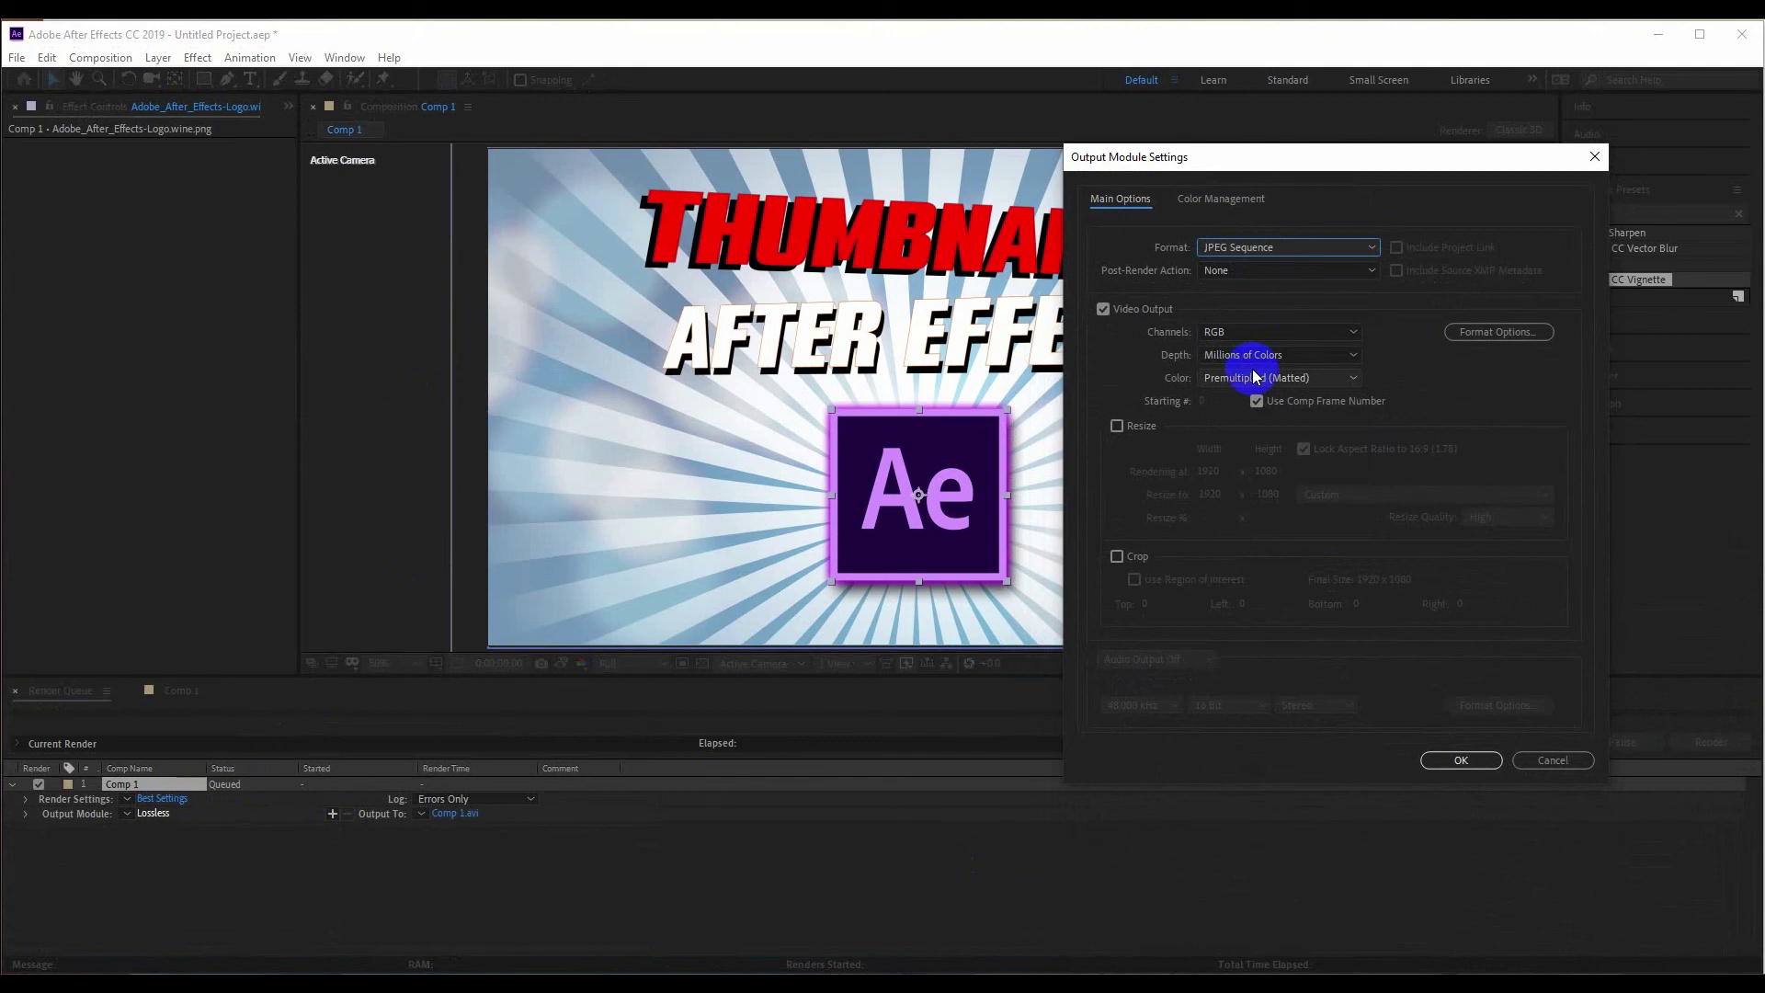
{"action": "left_click", "coordinate": [1446, 771]}
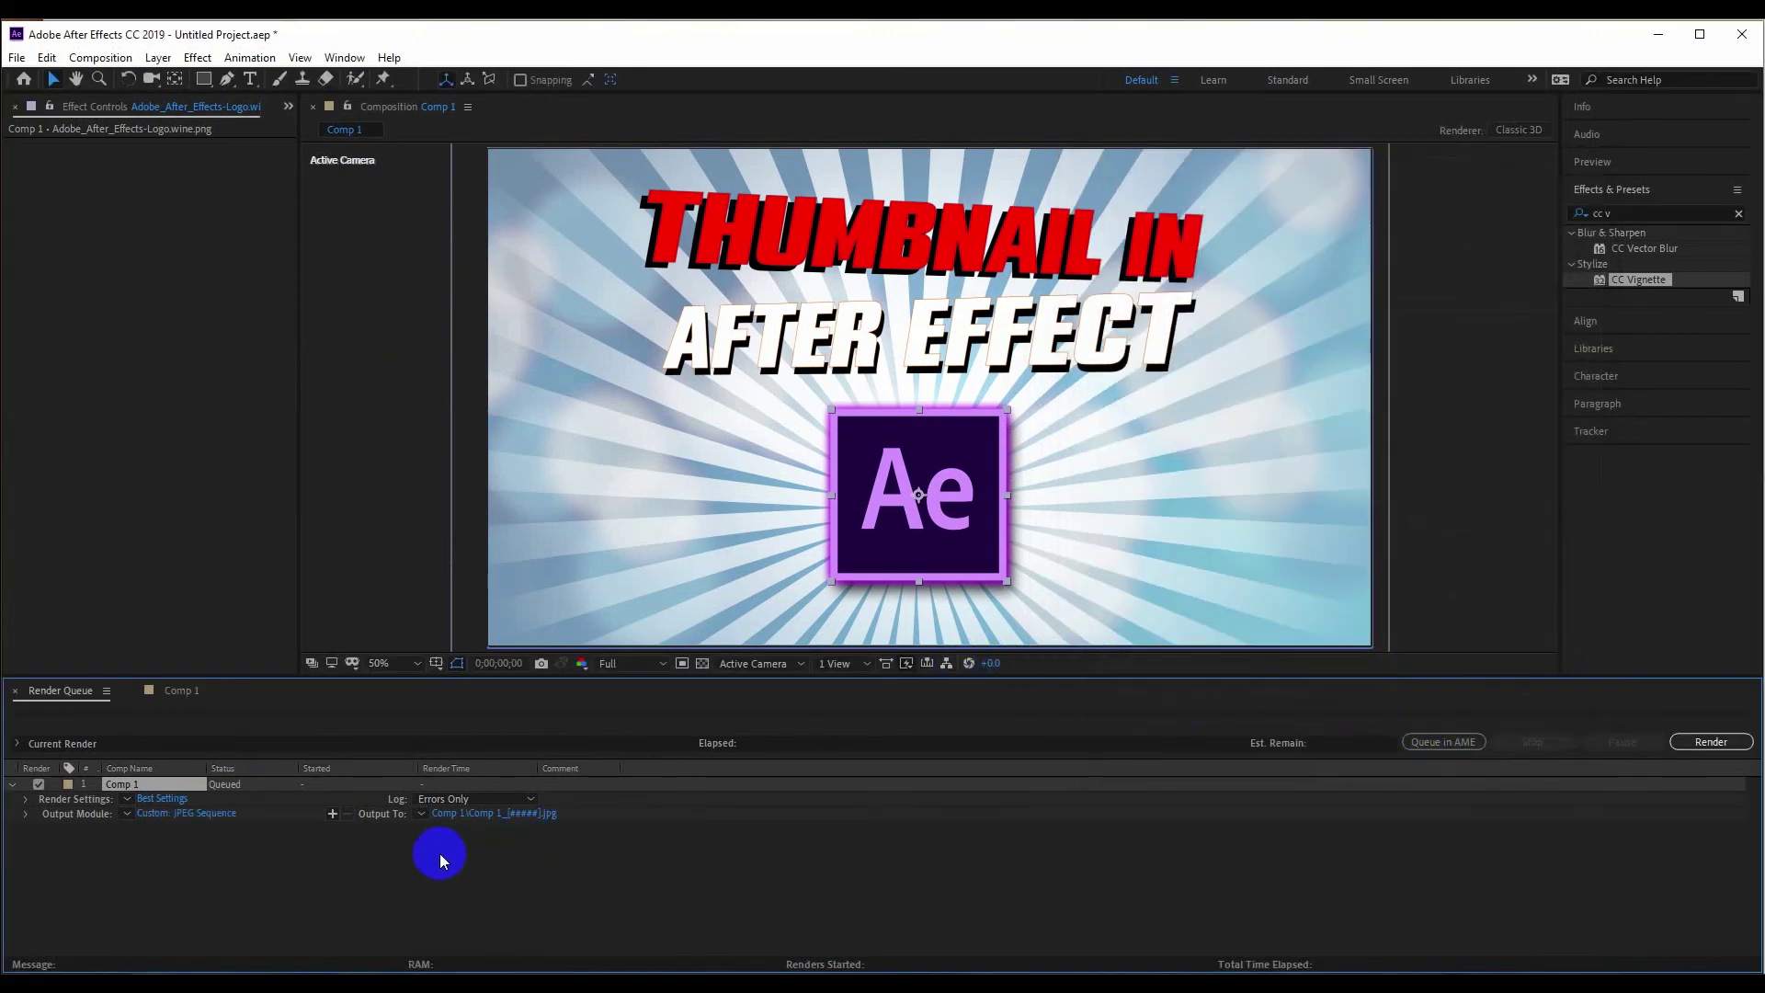
{"action": "left_click", "coordinate": [465, 814]}
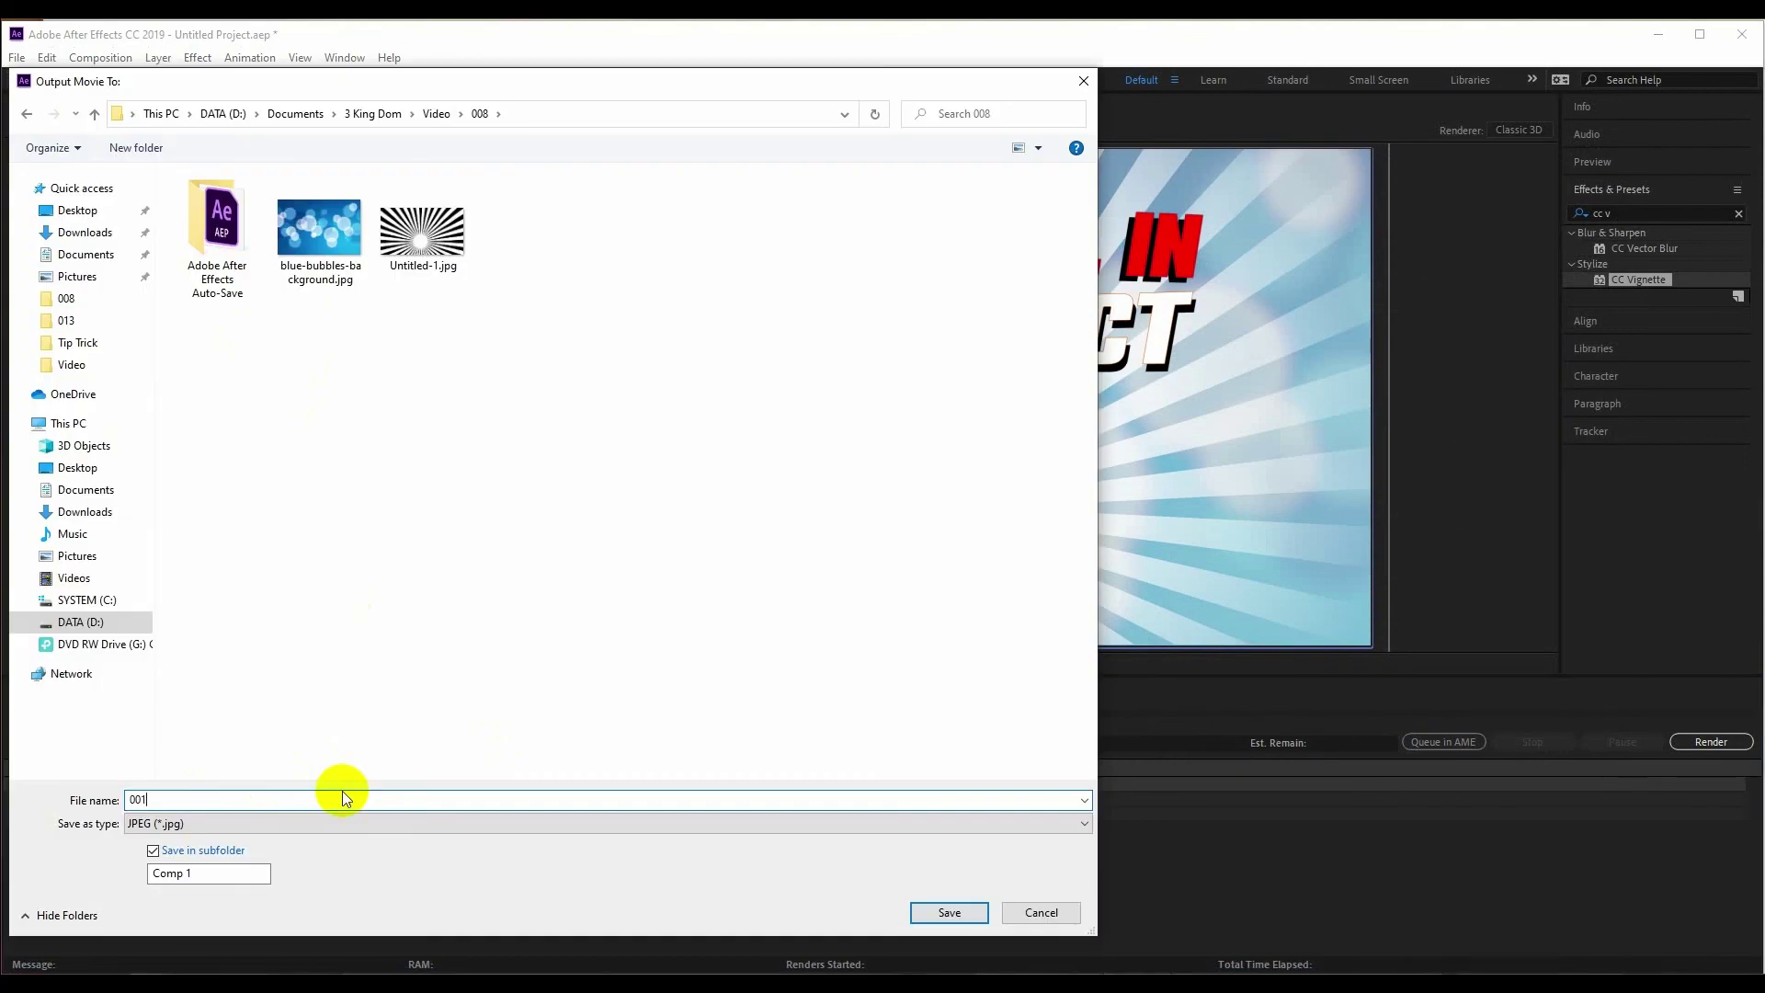
{"action": "key", "text": "Return"}
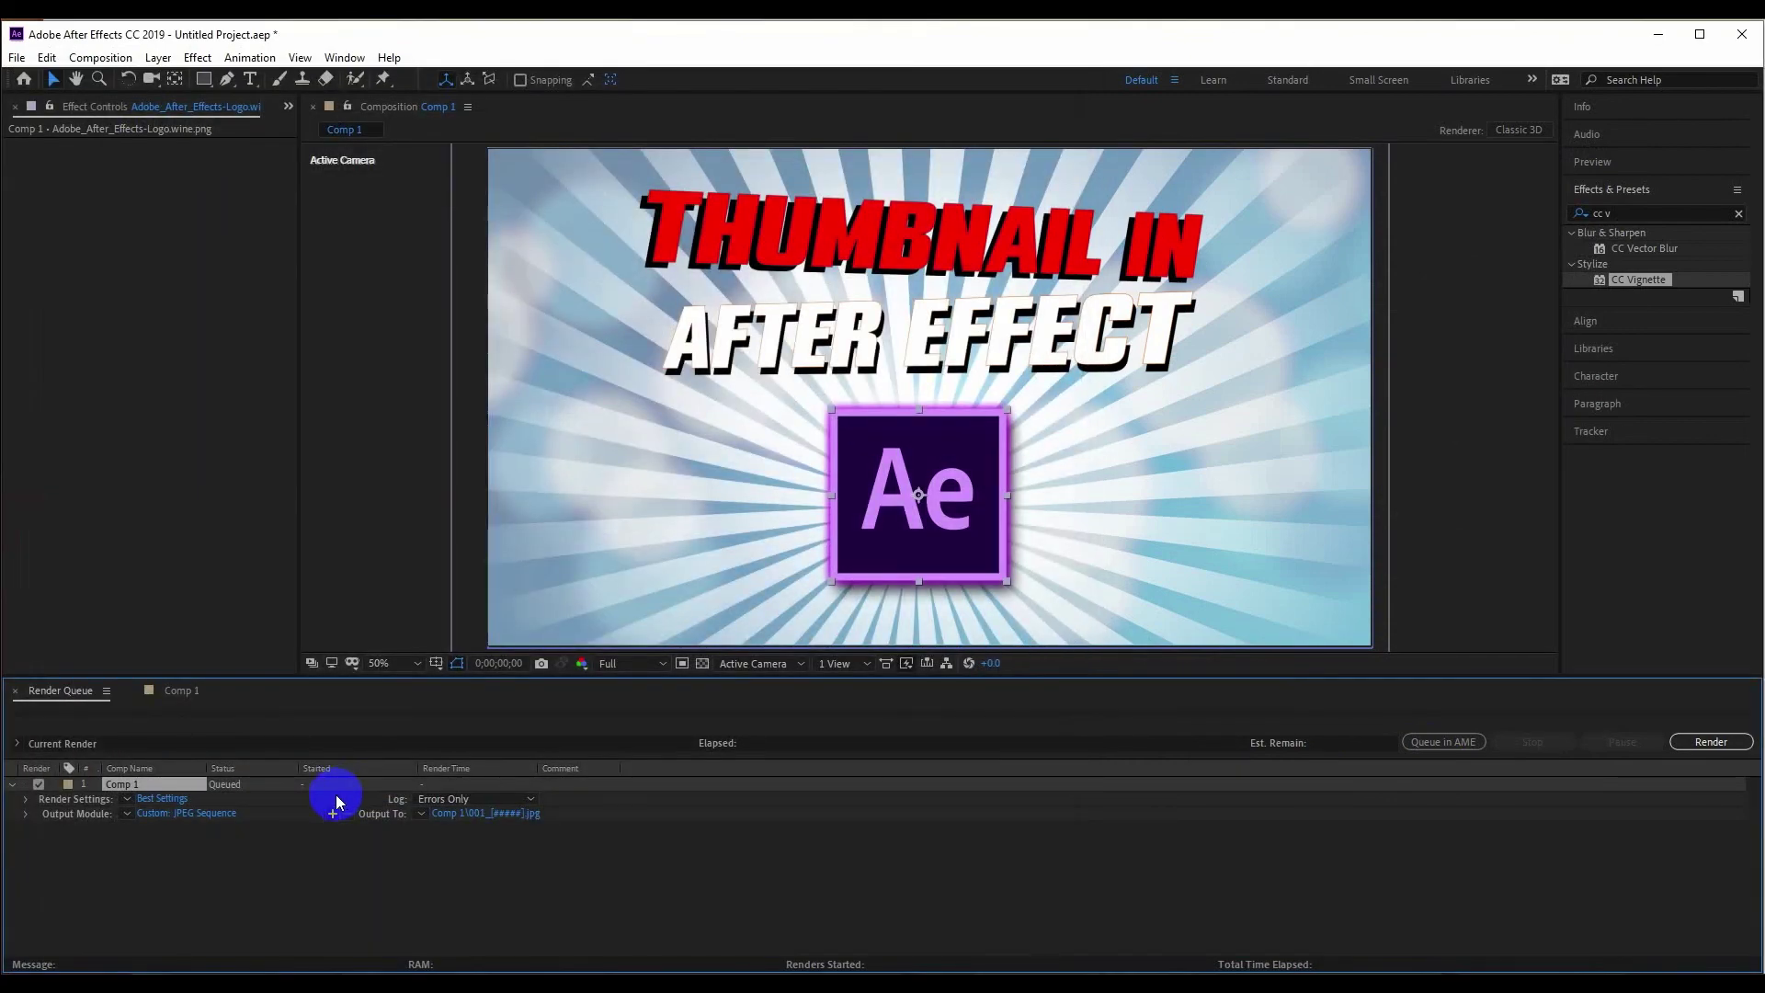
- Set the render Time Span to Custom with End 0;00;00;00 so only one frame renders
{"action": "left_click", "coordinate": [164, 798]}
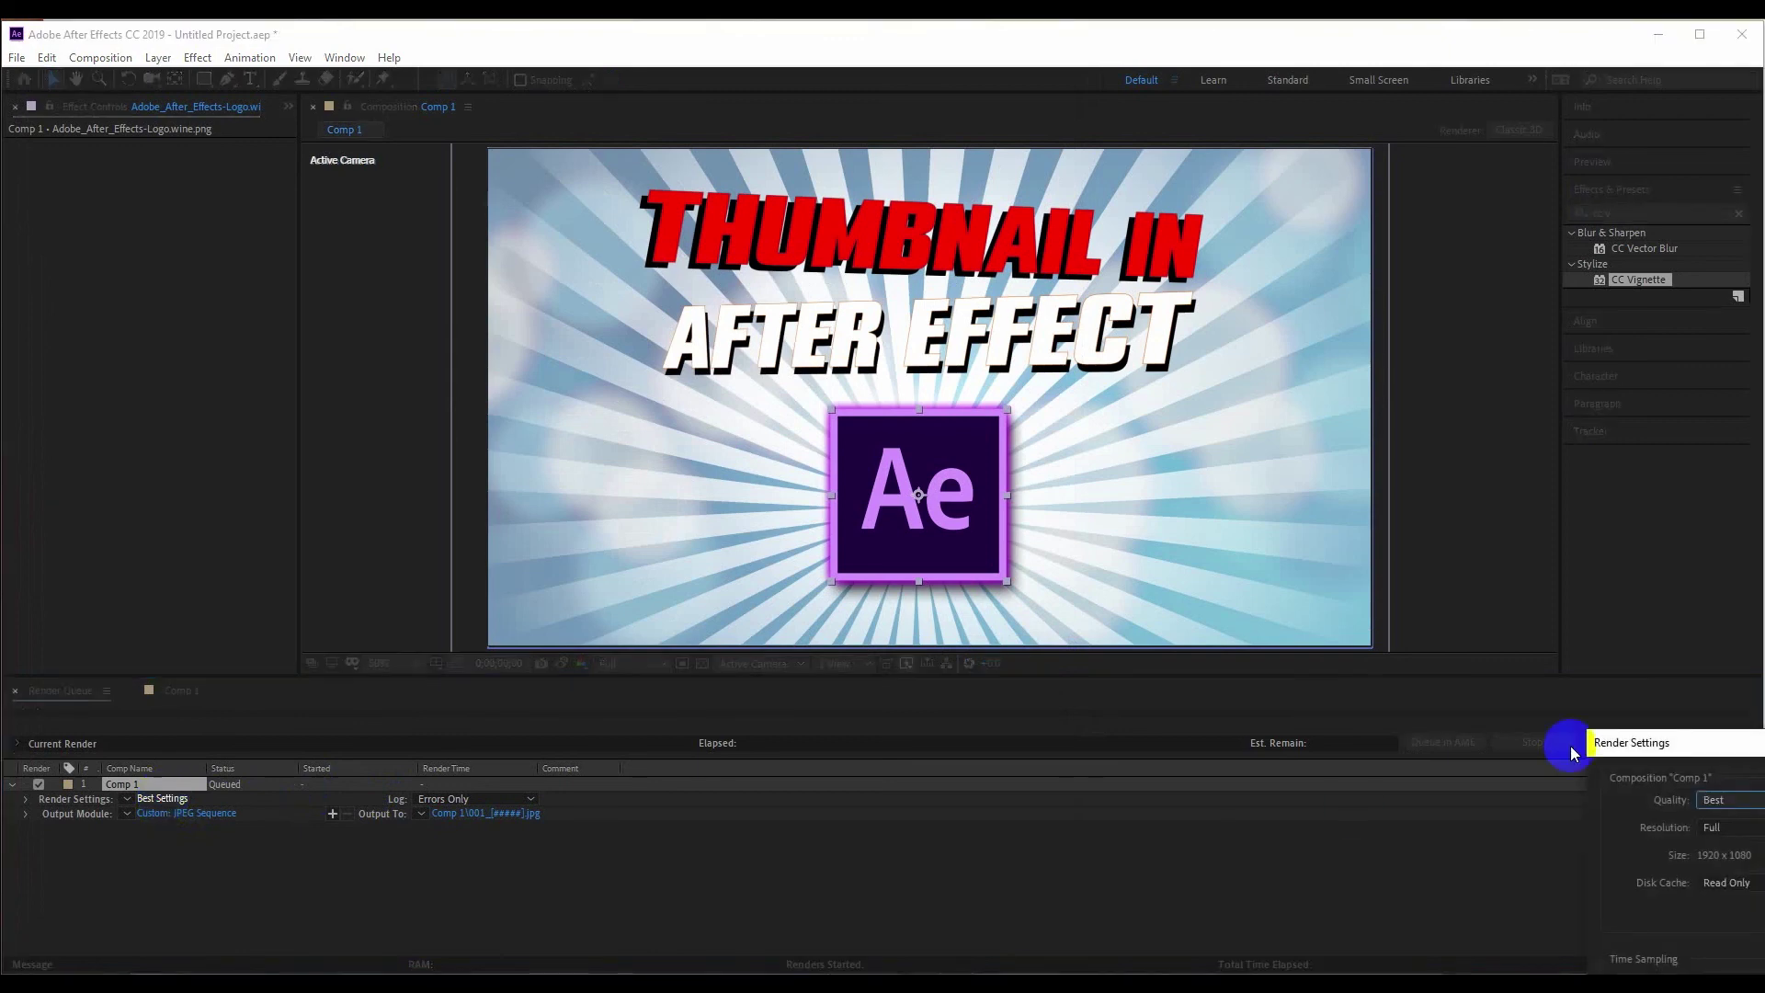
{"action": "left_click_drag", "start_coordinate": [1703, 743], "coordinate": [538, 272]}
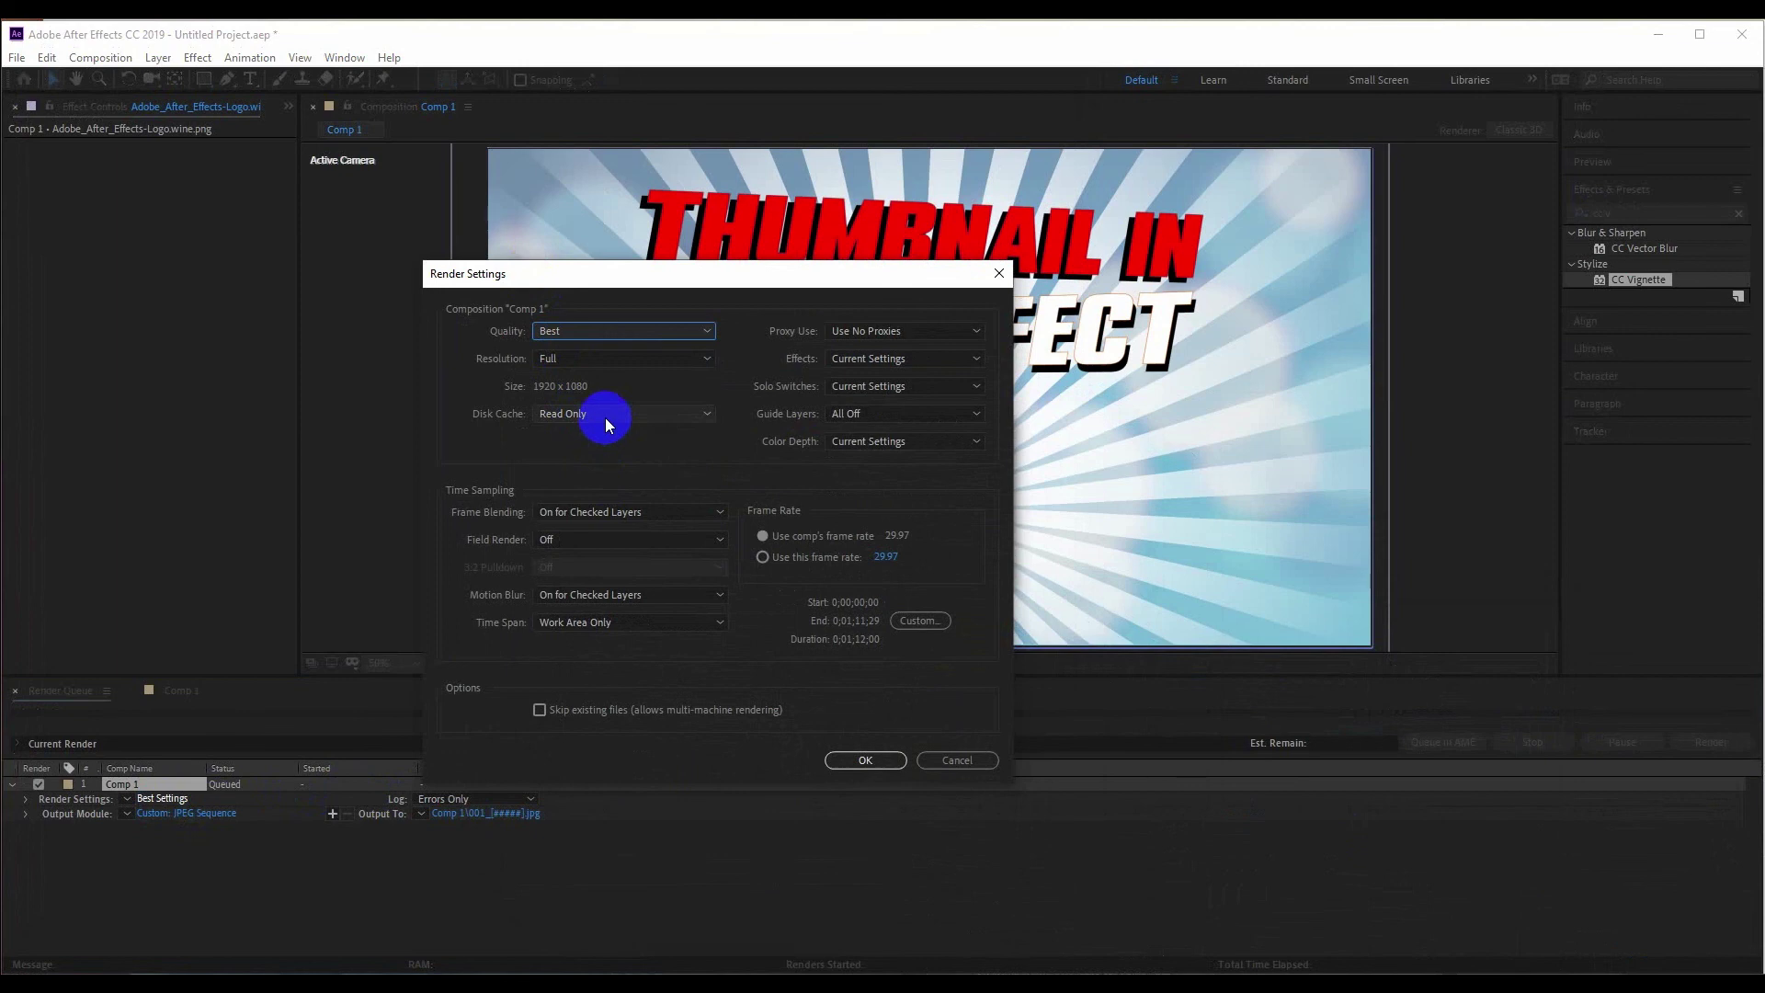
{"action": "left_click", "coordinate": [904, 622]}
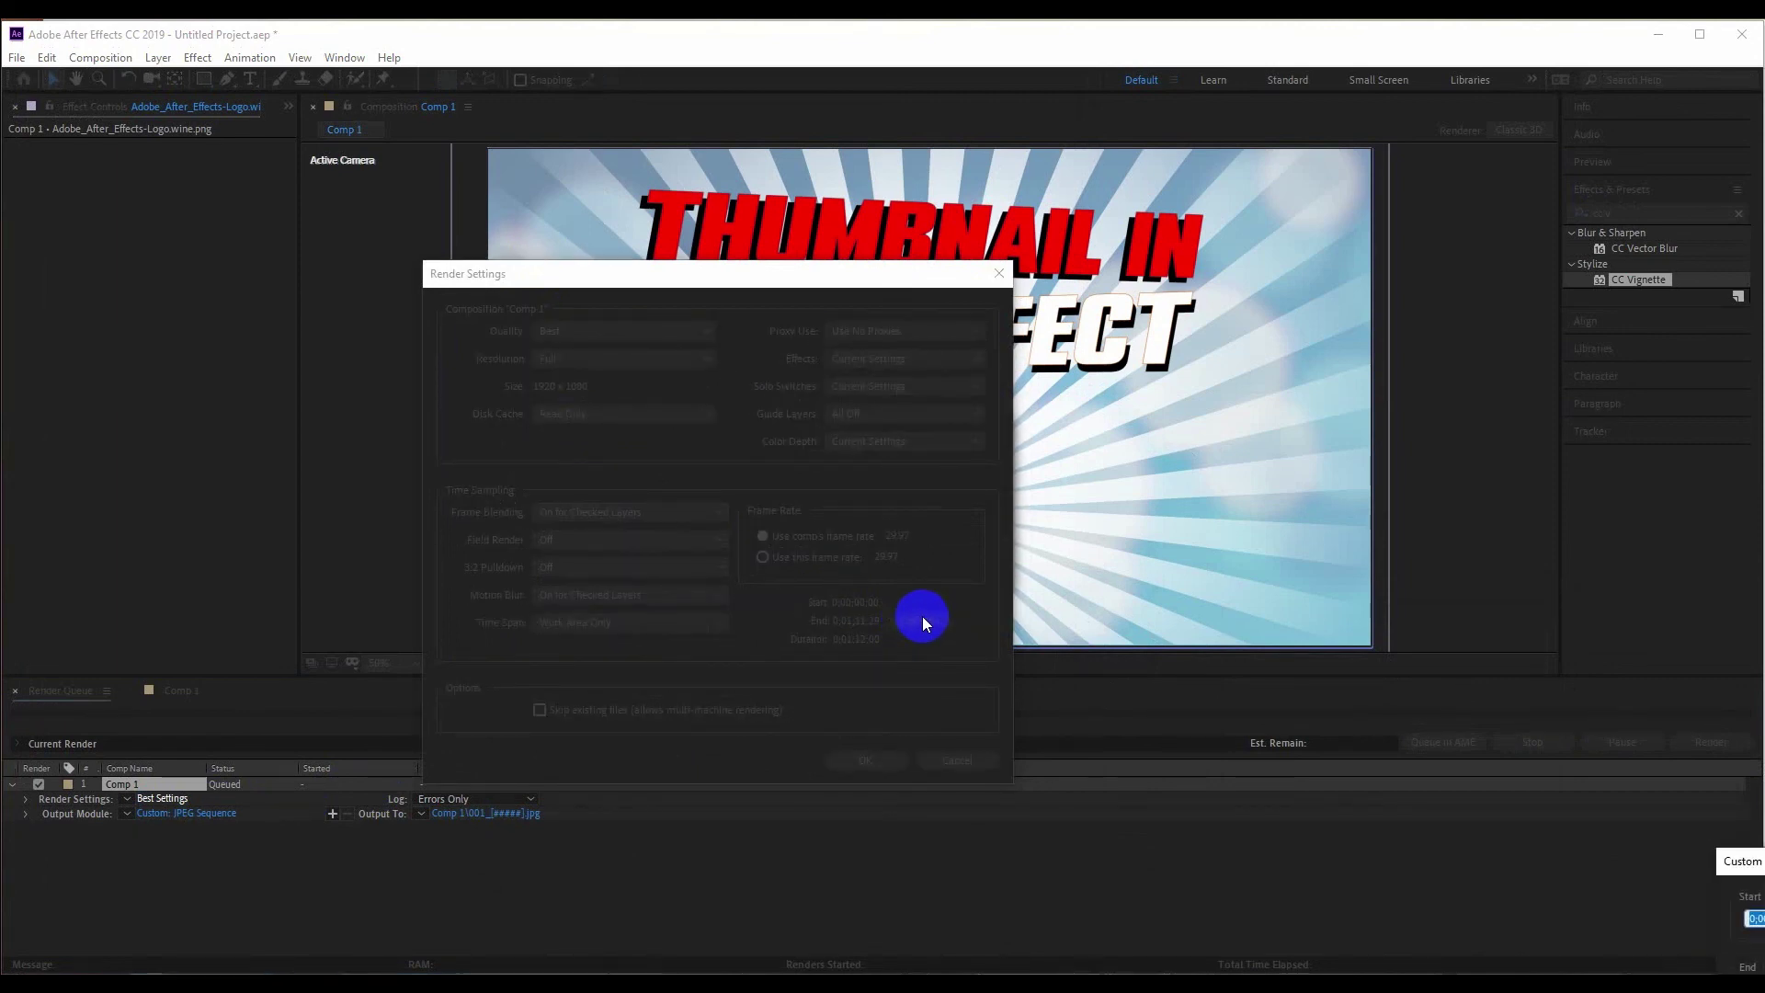
{"action": "mouse_move", "coordinate": [1751, 864]}
{"action": "left_mouse_down"}
{"action": "mouse_move", "coordinate": [1053, 486]}
{"action": "mouse_move", "coordinate": [1056, 513]}
{"action": "left_mouse_up"}
{"action": "left_click", "coordinate": [1076, 637]}
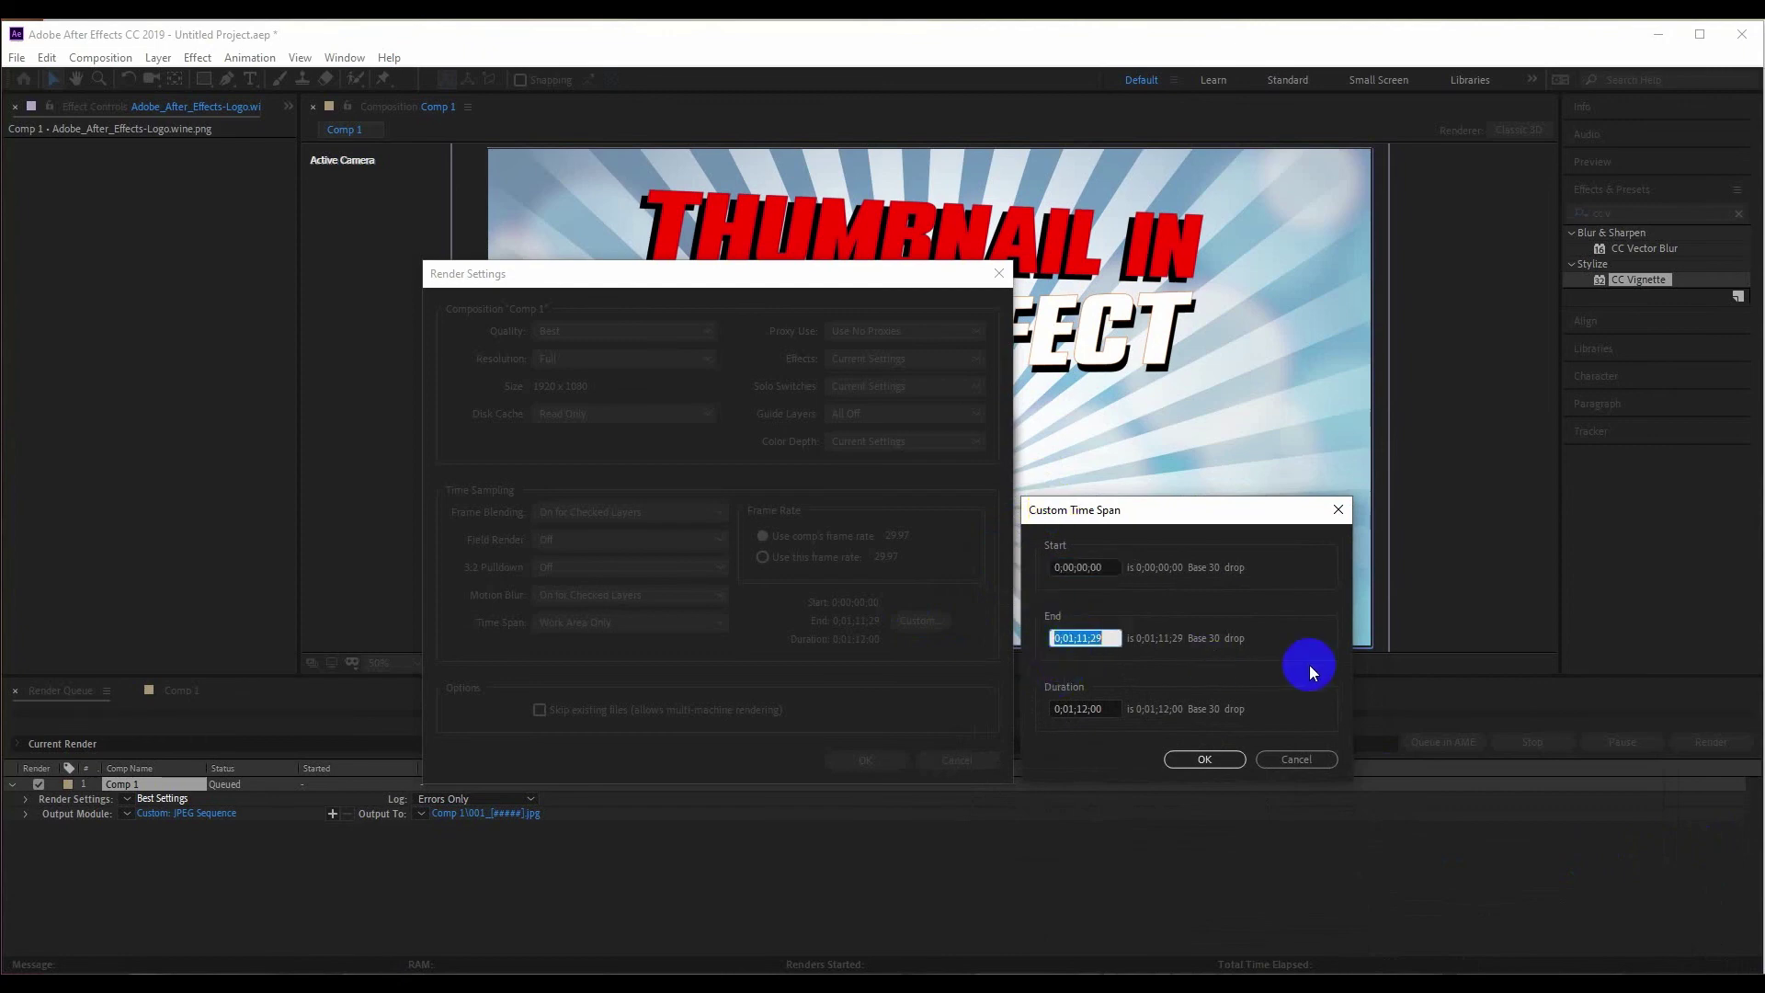
{"action": "key", "text": "End"}
{"action": "key", "text": "shift+Left"}
{"action": "key", "text": "shift+Left"}
{"action": "type", "text": "00"}
{"action": "key", "text": "shift+Left"}
{"action": "key", "text": "shift+Left"}
{"action": "type", "text": "00"}
{"action": "key", "text": "shift+Left"}
{"action": "key", "text": "shift+Left"}
{"action": "type", "text": "00"}
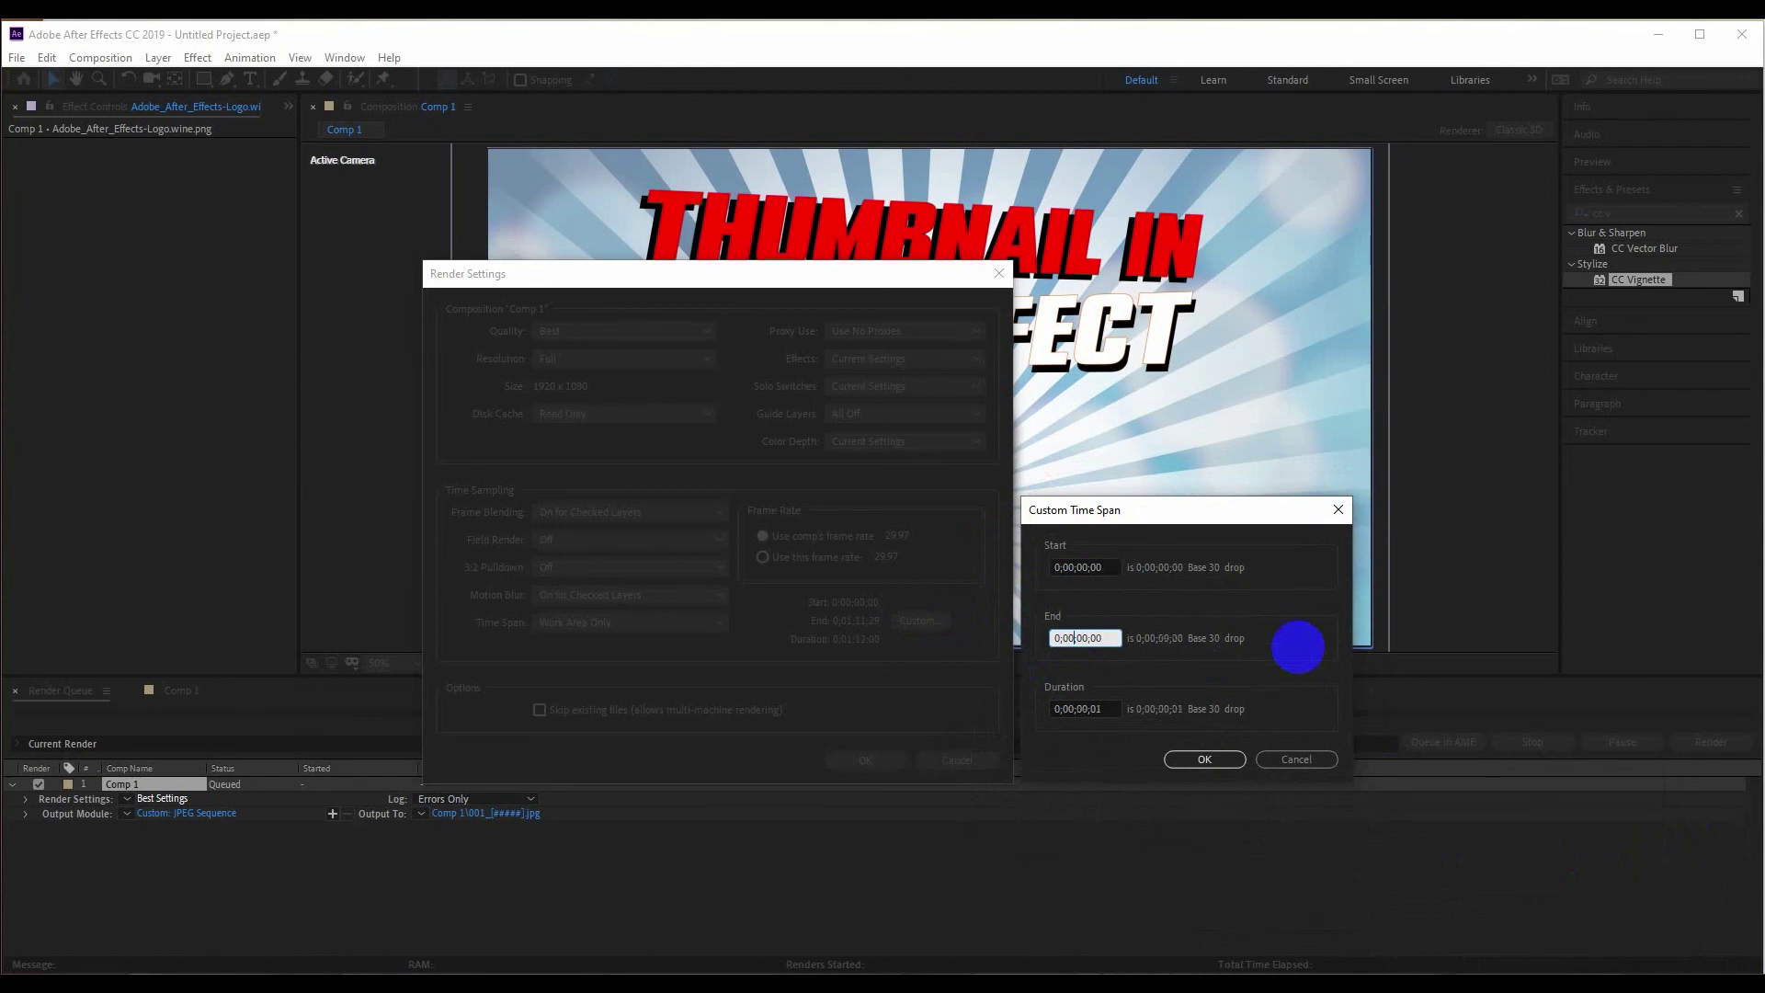
{"action": "left_click", "coordinate": [1190, 758]}
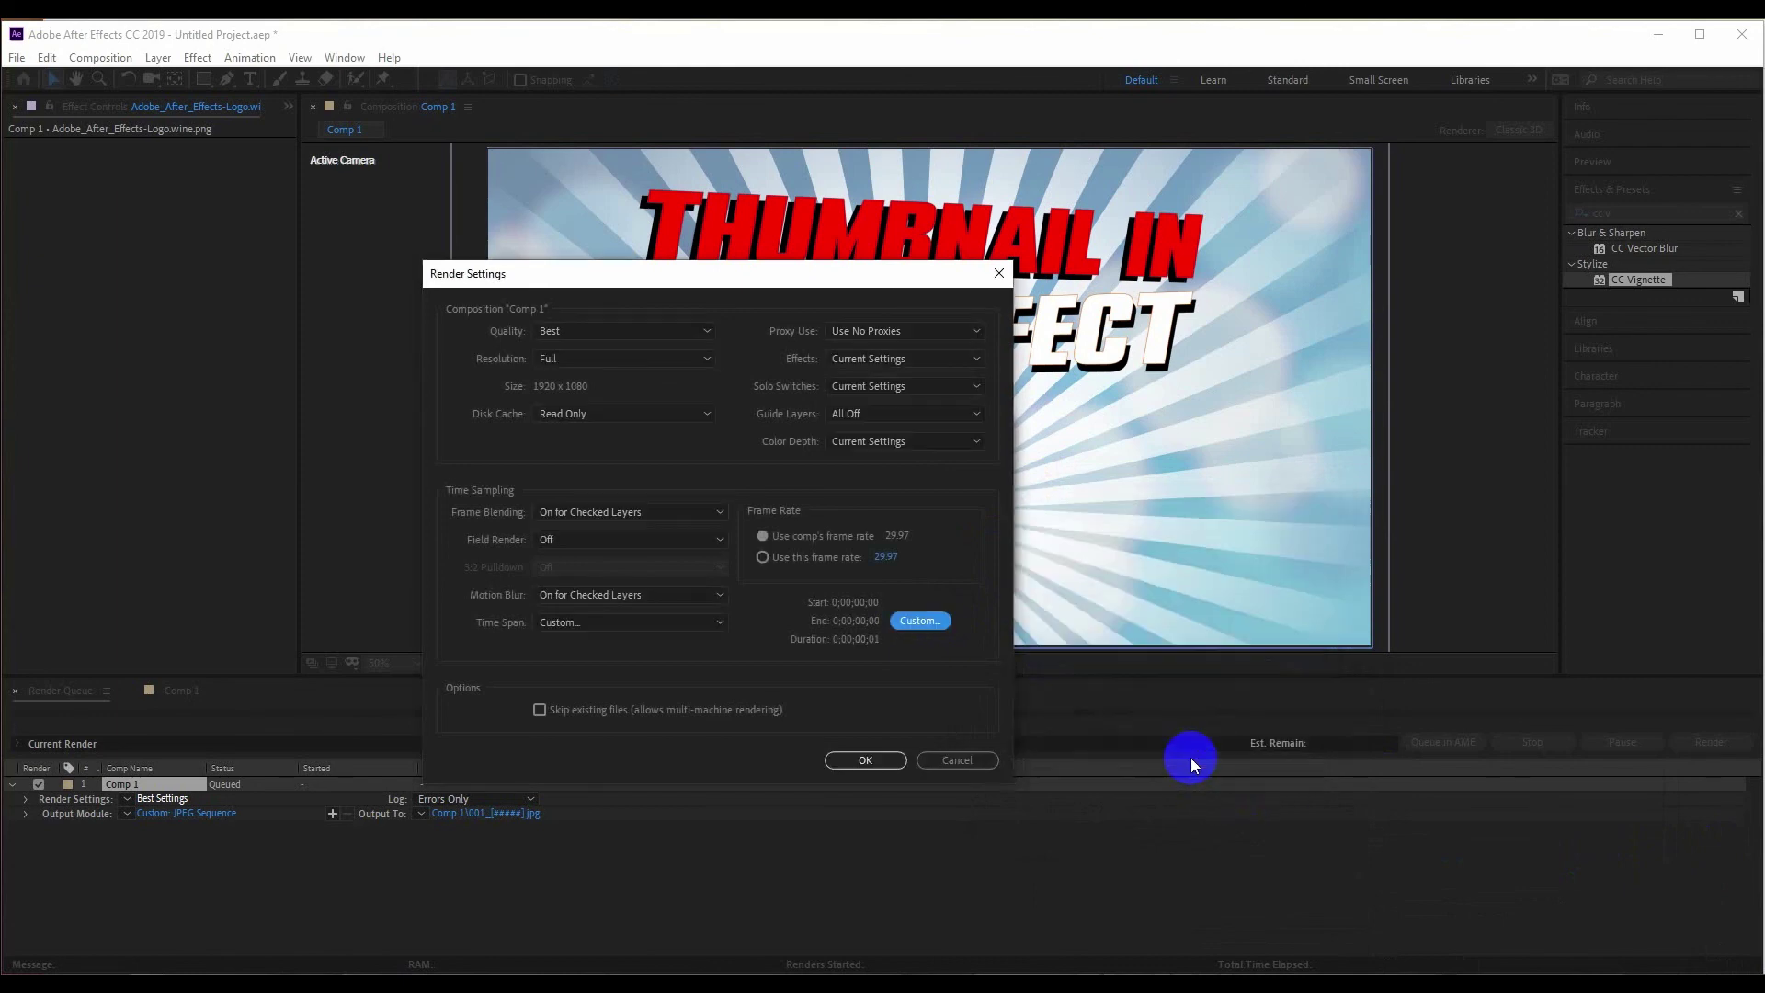
{"action": "left_click", "coordinate": [862, 759]}
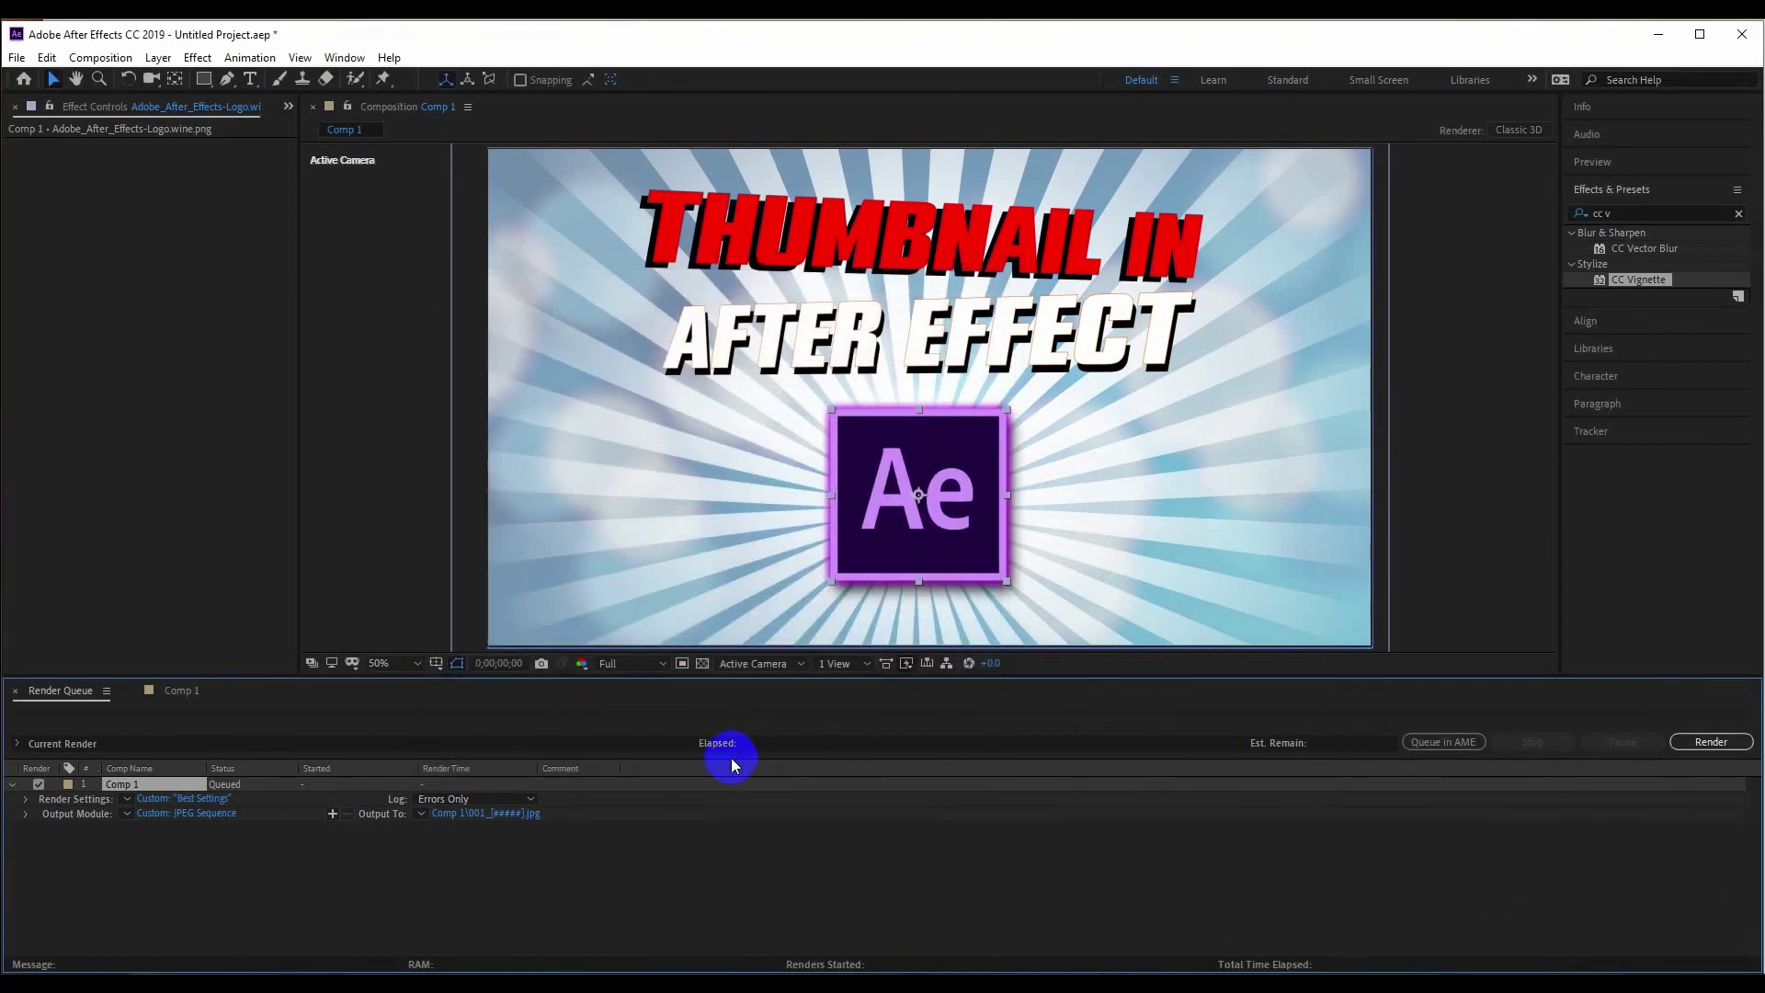
- Render the frame and open the resulting 001_00000.jpg in Photos
{"action": "left_click", "coordinate": [1708, 741]}
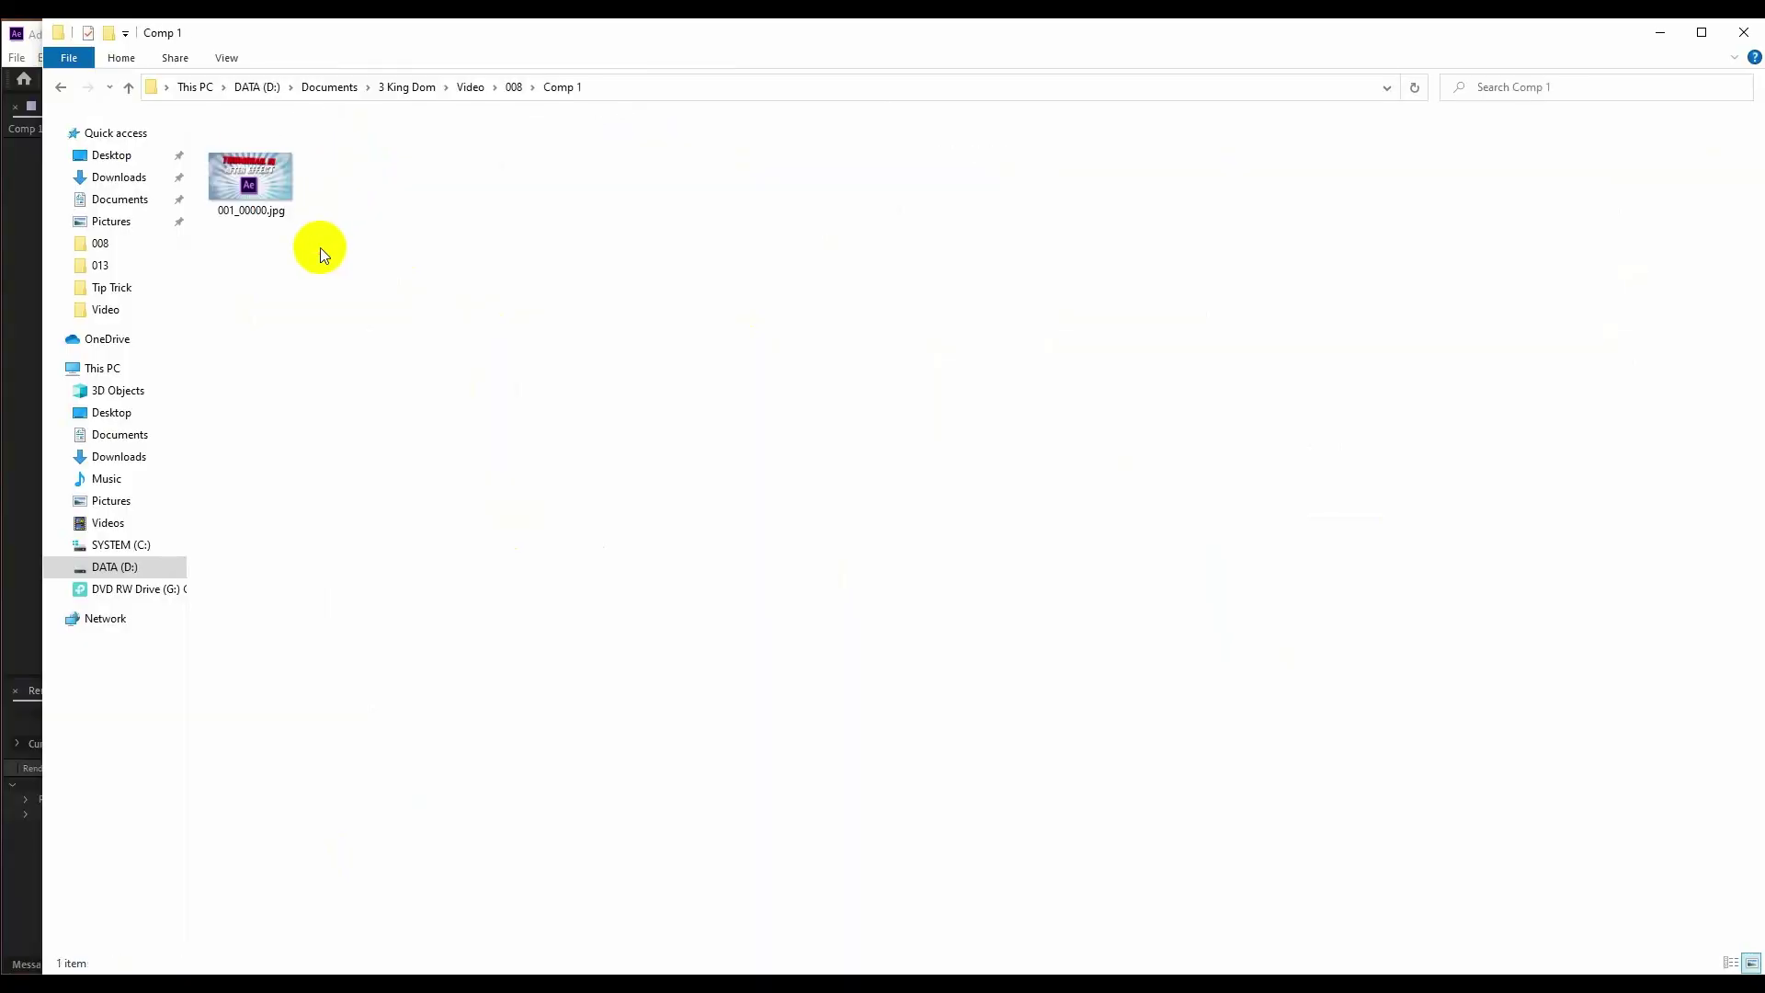
{"action": "double_click", "coordinate": [251, 170]}
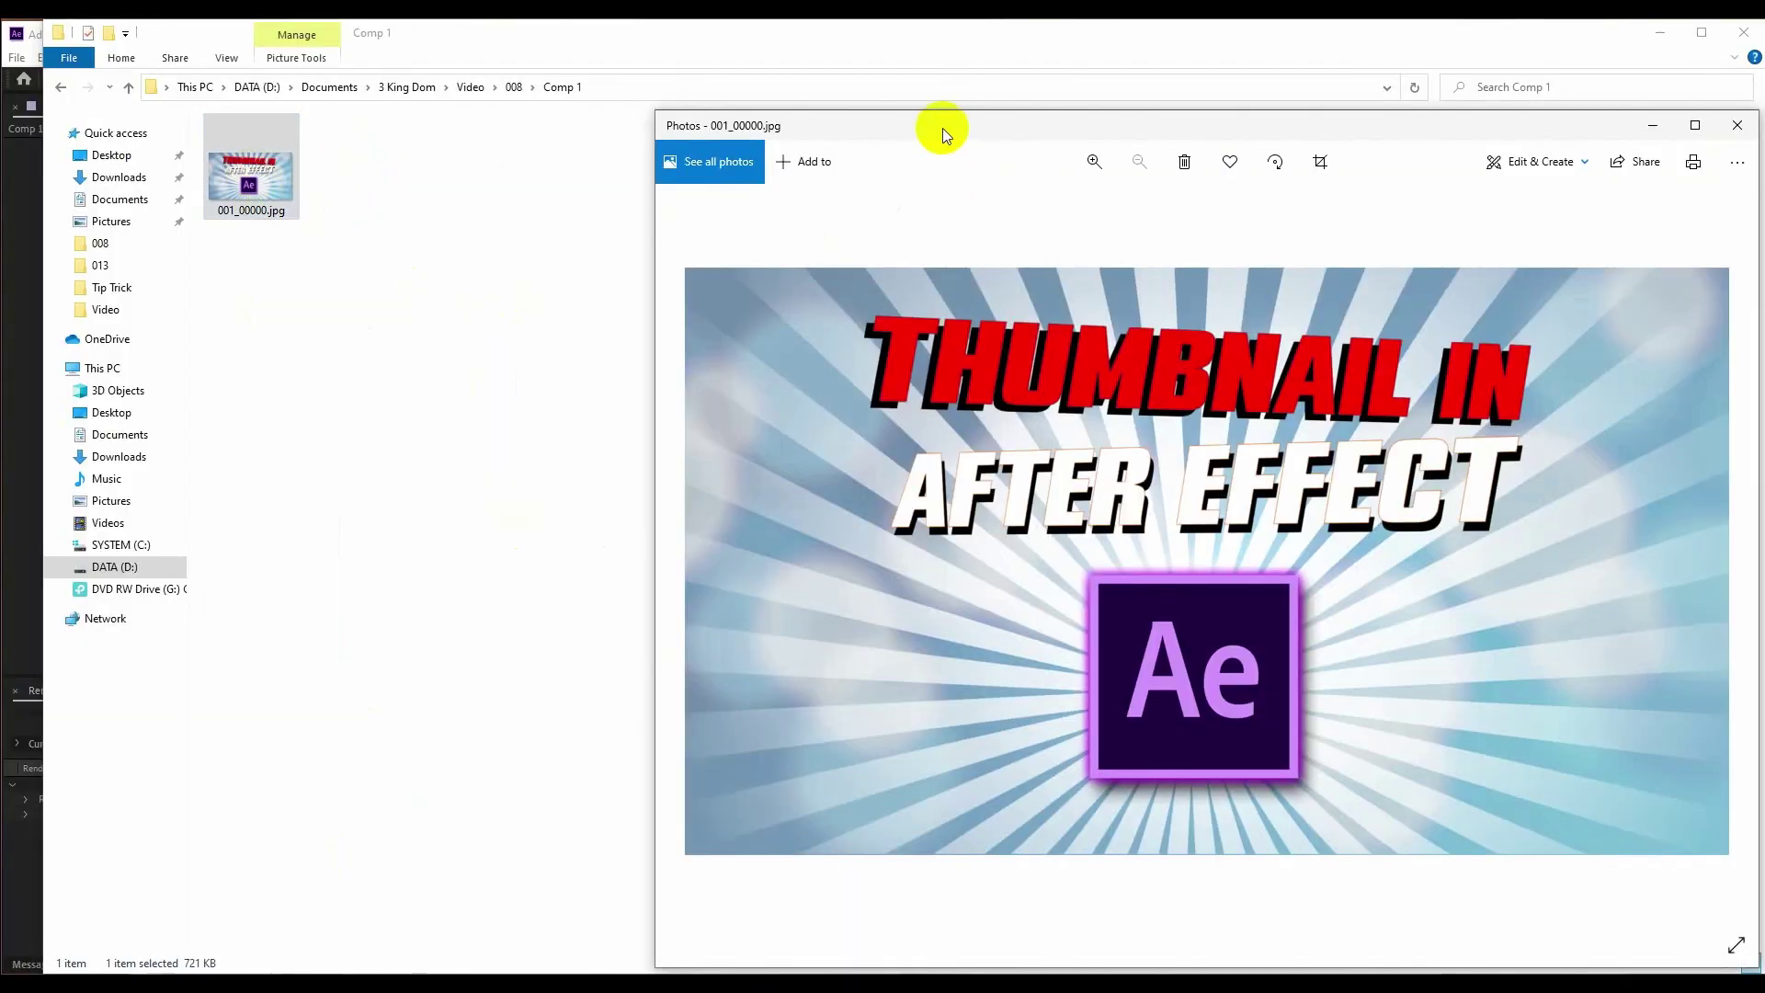
{"action": "left_click_drag", "start_coordinate": [941, 126], "coordinate": [650, 80]}
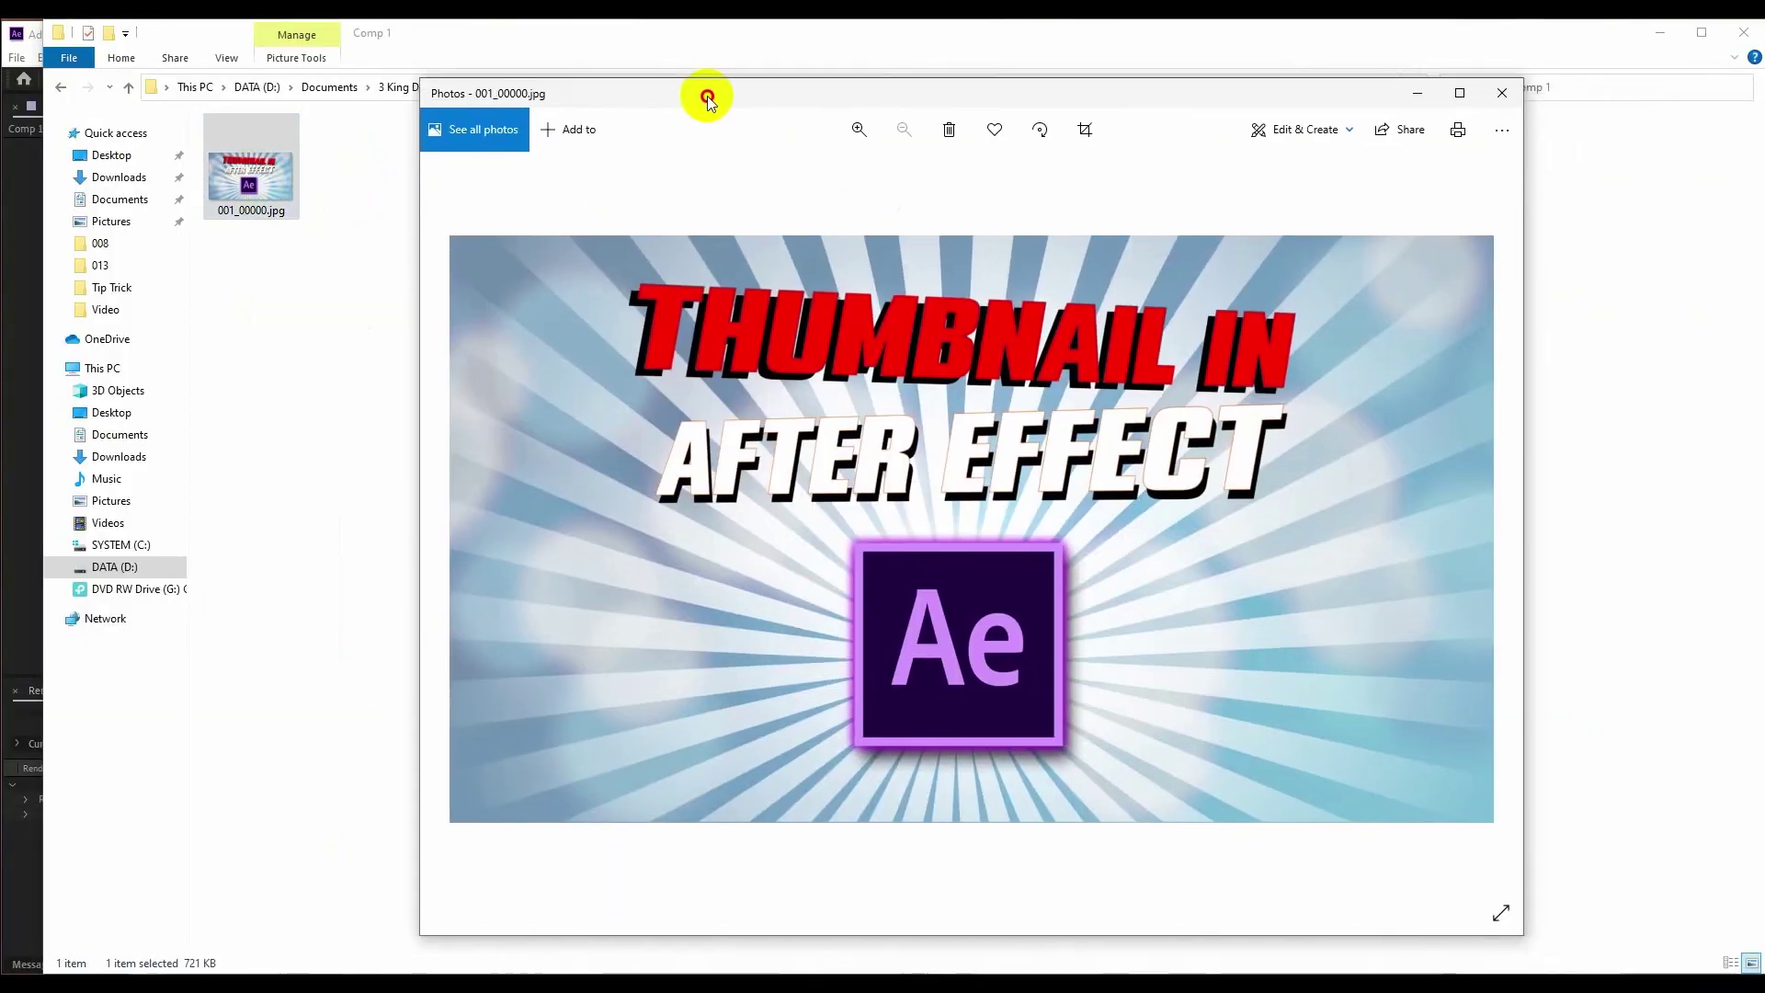